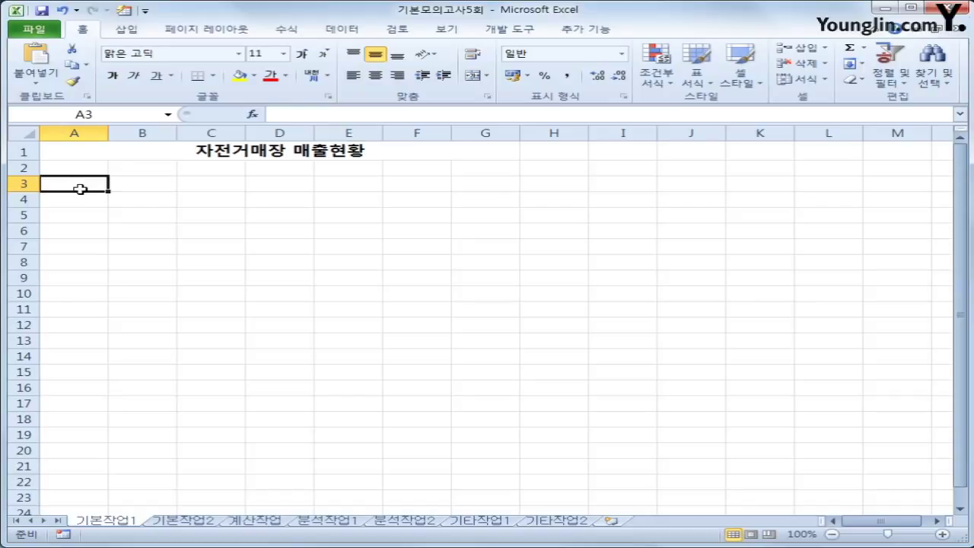
Step: Start a Microsoft Query import from an MS Access Database source and connect to 자전거매장관리.accdb
left_click(331, 30)
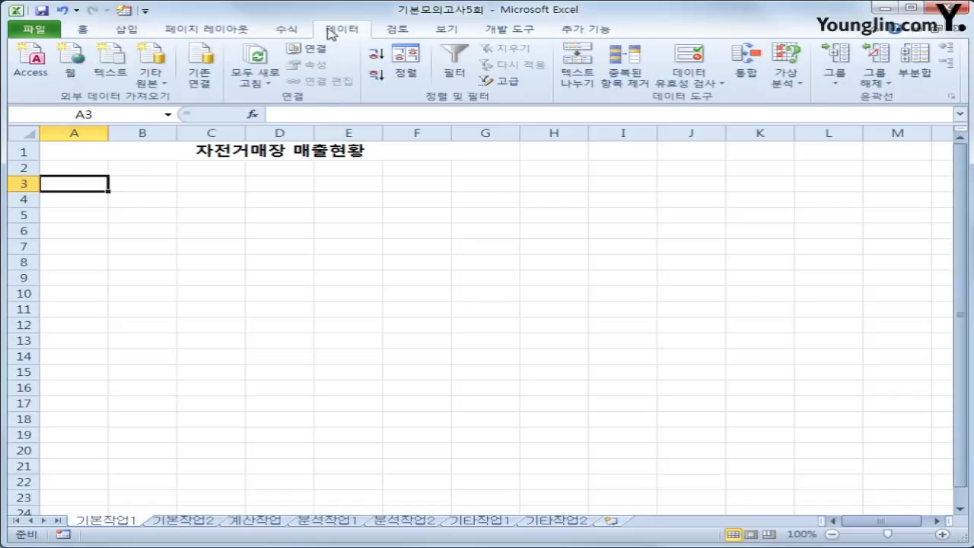
left_click(156, 85)
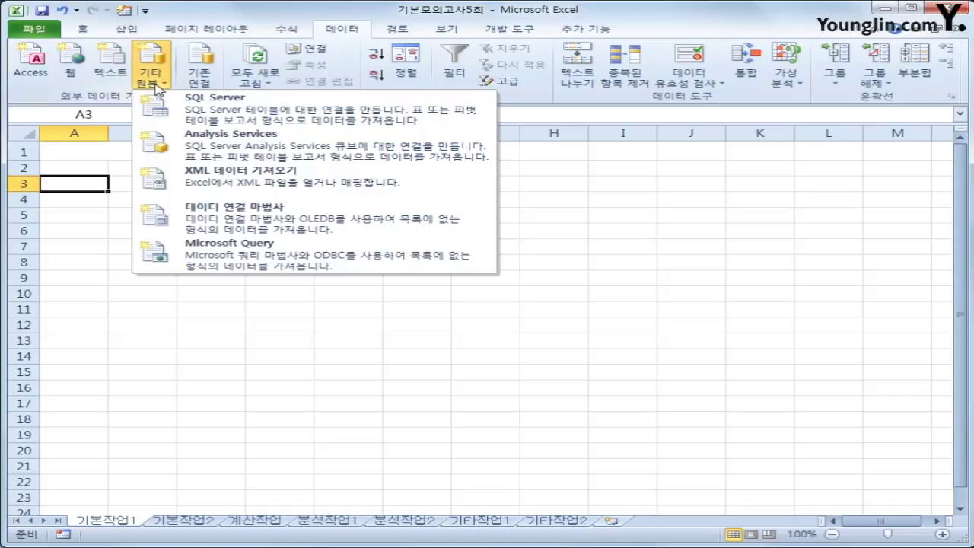
left_click(225, 259)
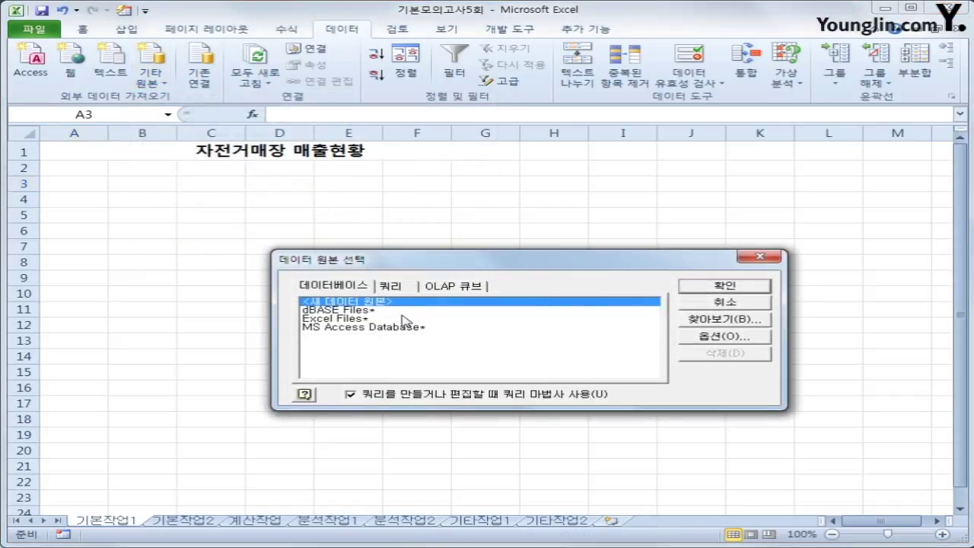
left_click(405, 328)
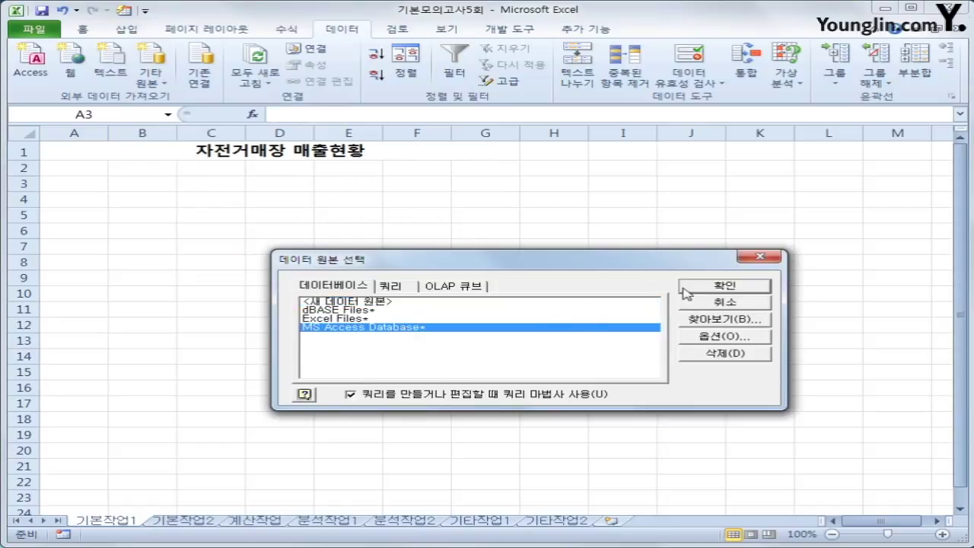
left_click(711, 289)
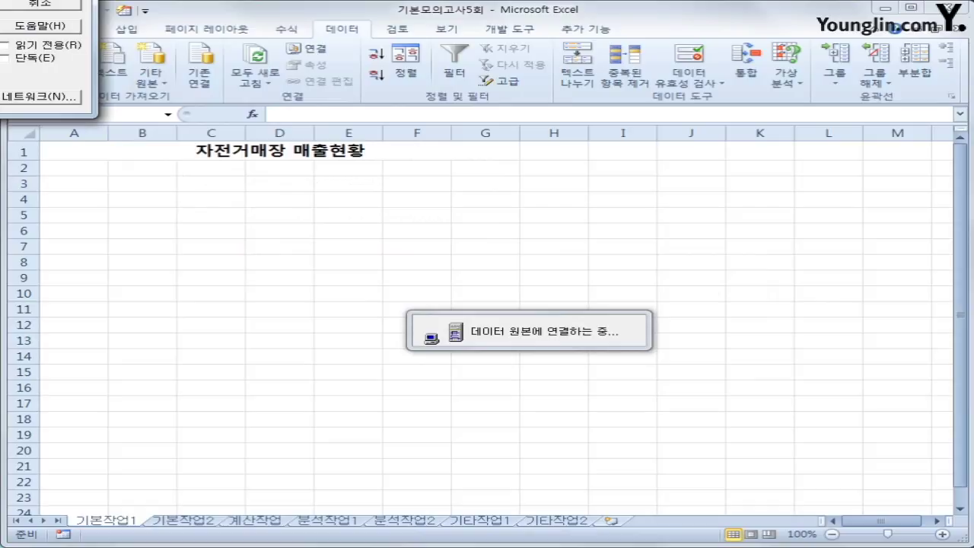
left_click_drag(548, 115, 602, 150)
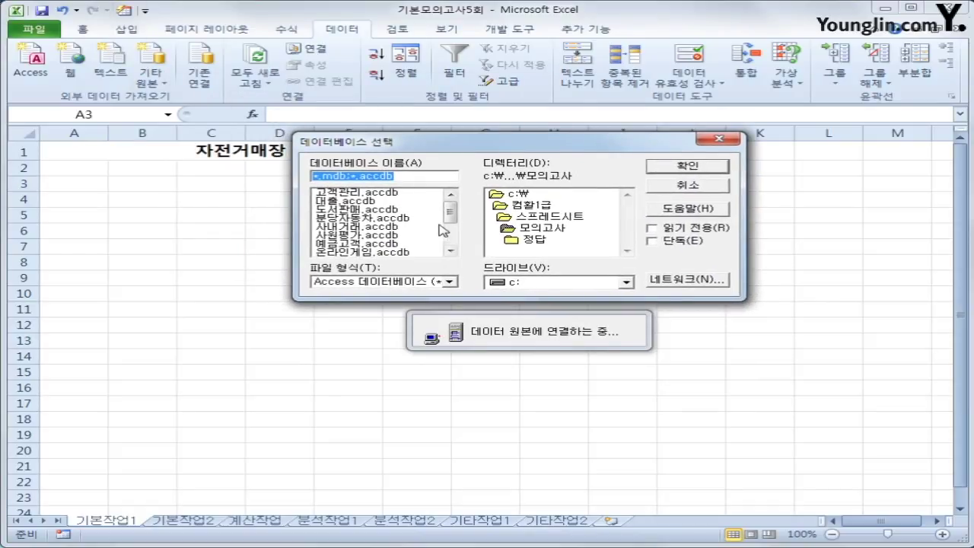
left_click_drag(449, 214, 449, 232)
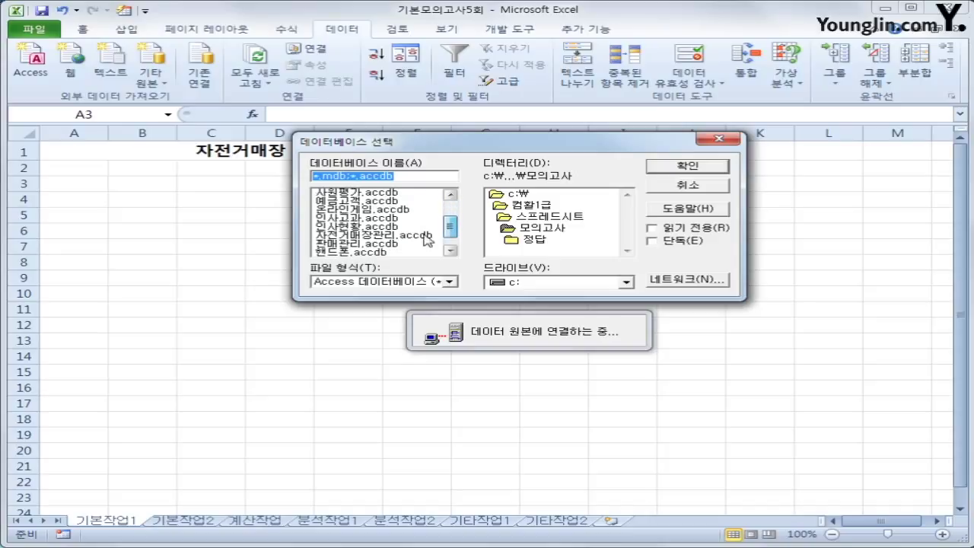
left_click(366, 234)
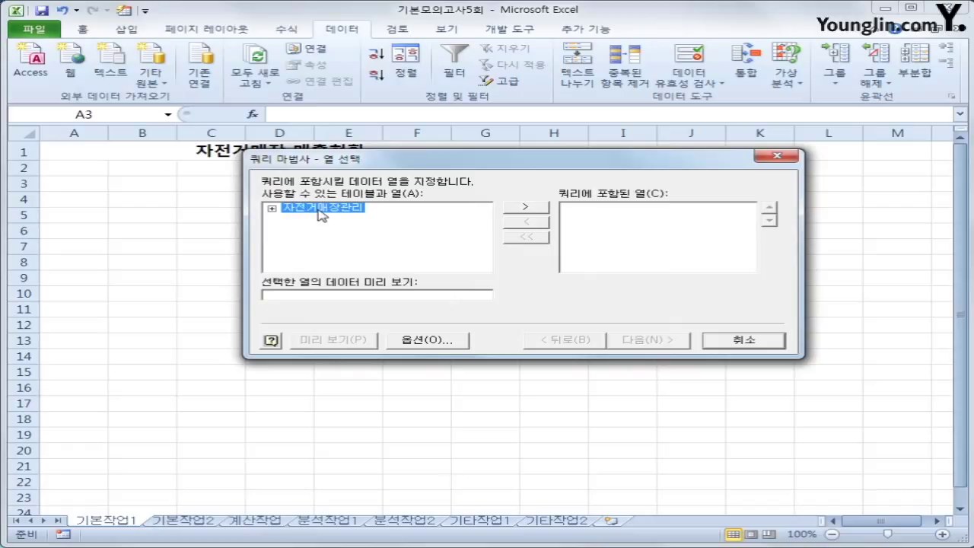
Step: Include the columns 자전거명, 회사명, 입고일자, 단가, 수량, 매출액 and 이익금 from the 자전거매장관리 table, in that order
double_click(321, 214)
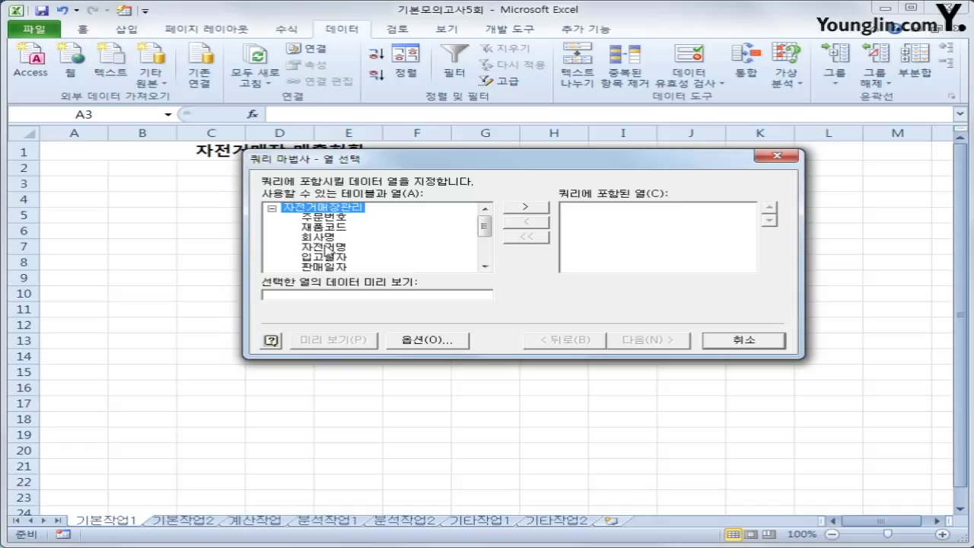
double_click(325, 247)
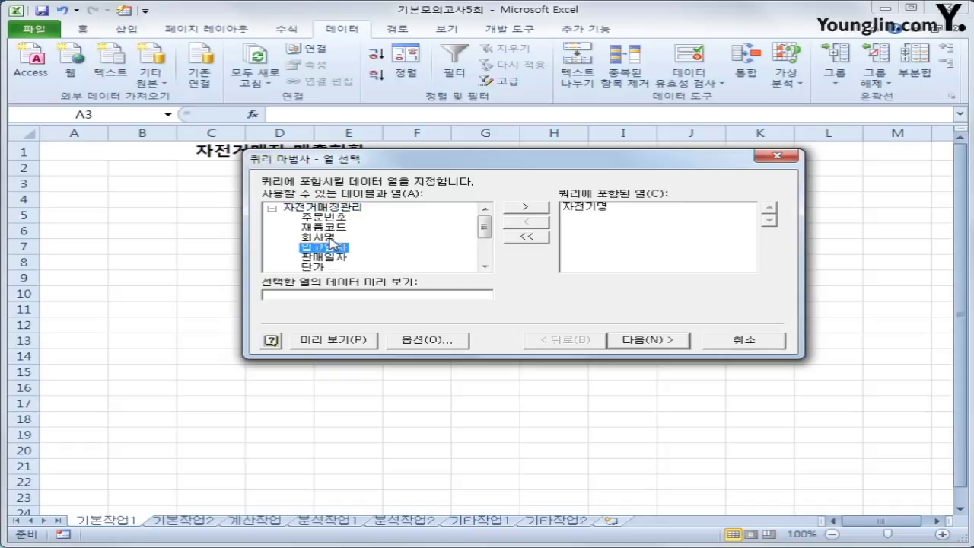
double_click(329, 236)
double_click(331, 239)
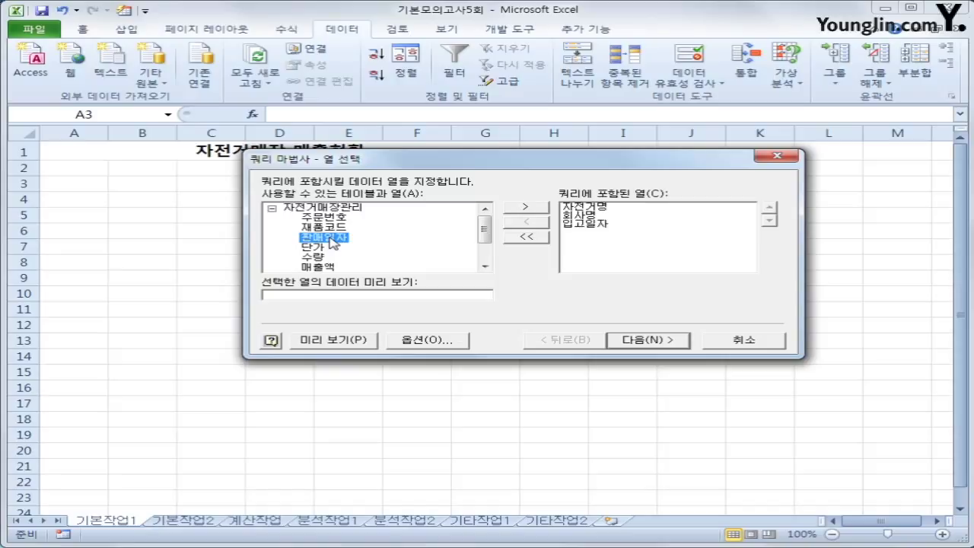
double_click(319, 247)
double_click(320, 248)
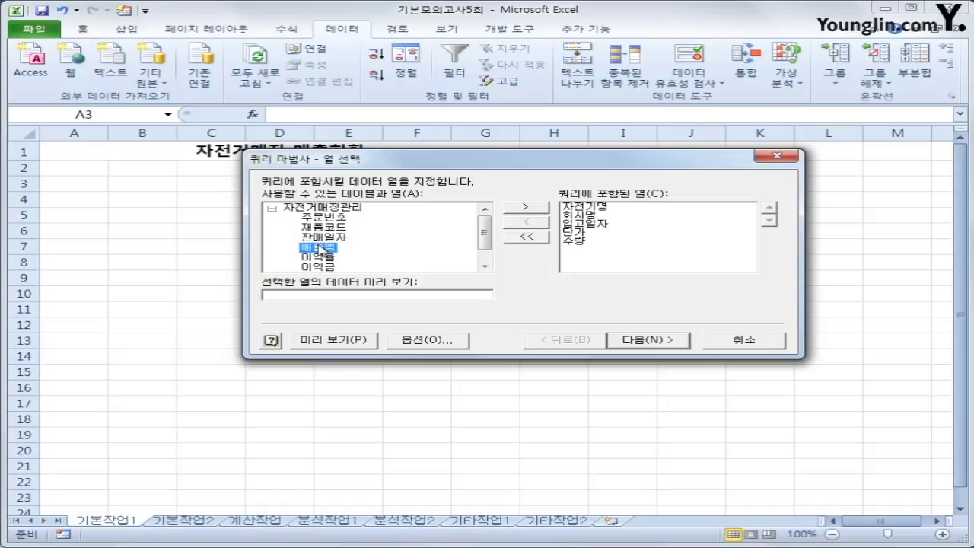
double_click(319, 248)
double_click(320, 257)
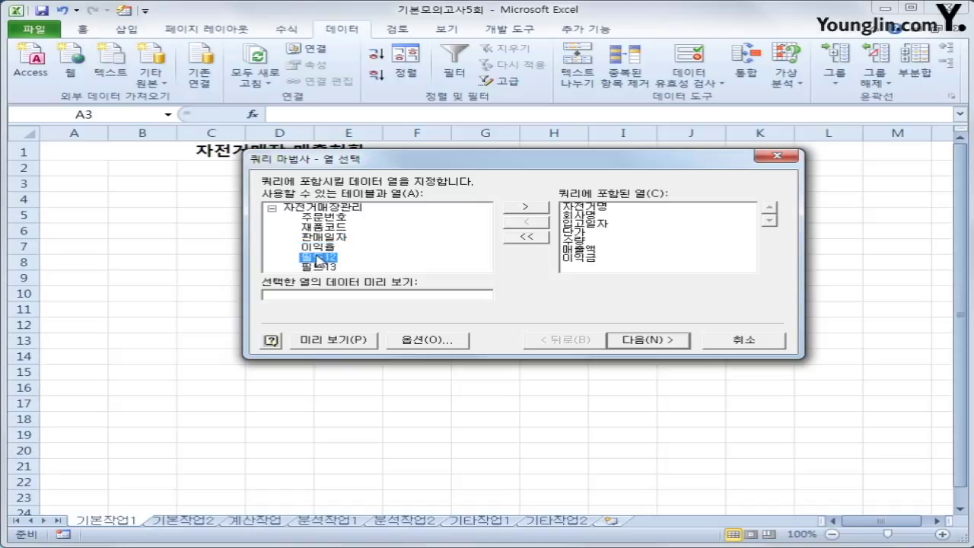
left_click(645, 342)
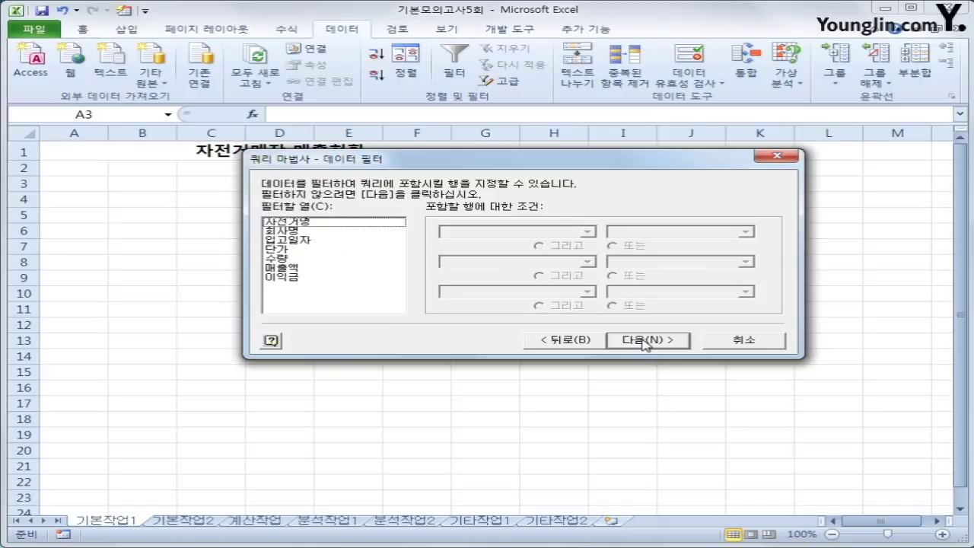
Step: Filter the query rows to 입고일자 <= 2016-10-01
left_click(335, 241)
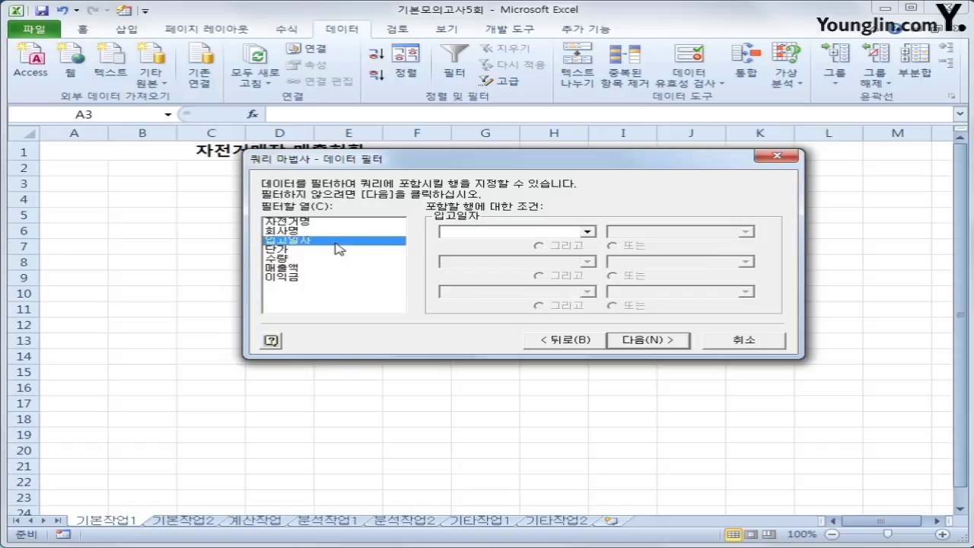
left_click(519, 232)
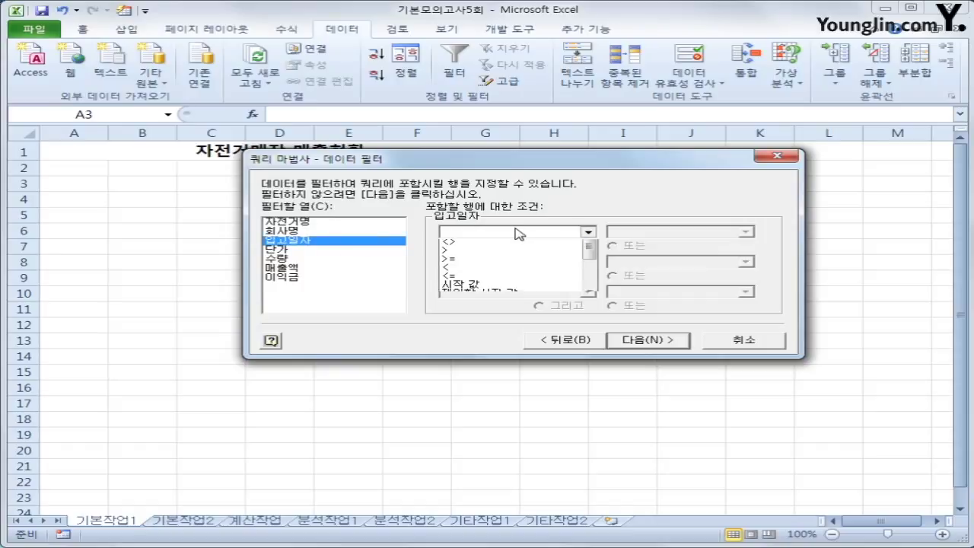
left_click(513, 294)
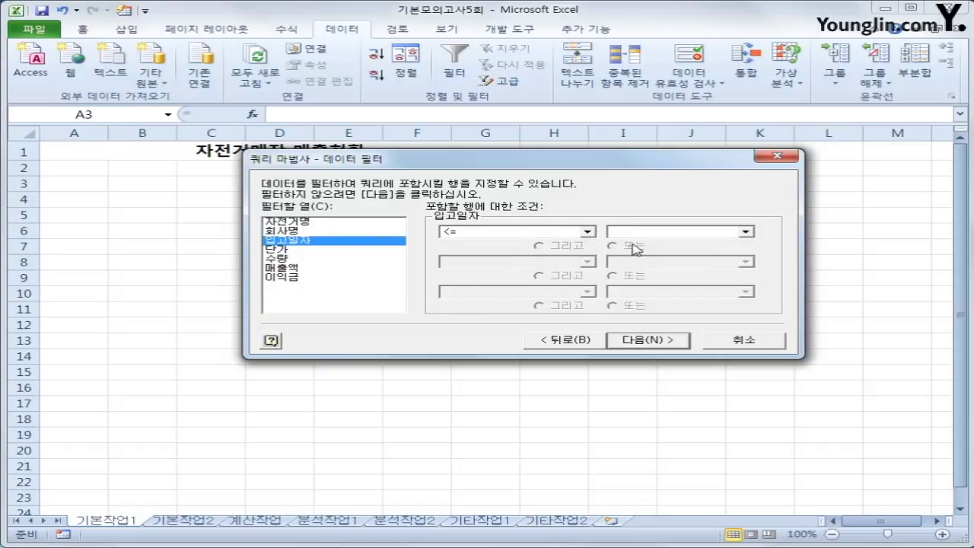
key("Tab")
type("2016")
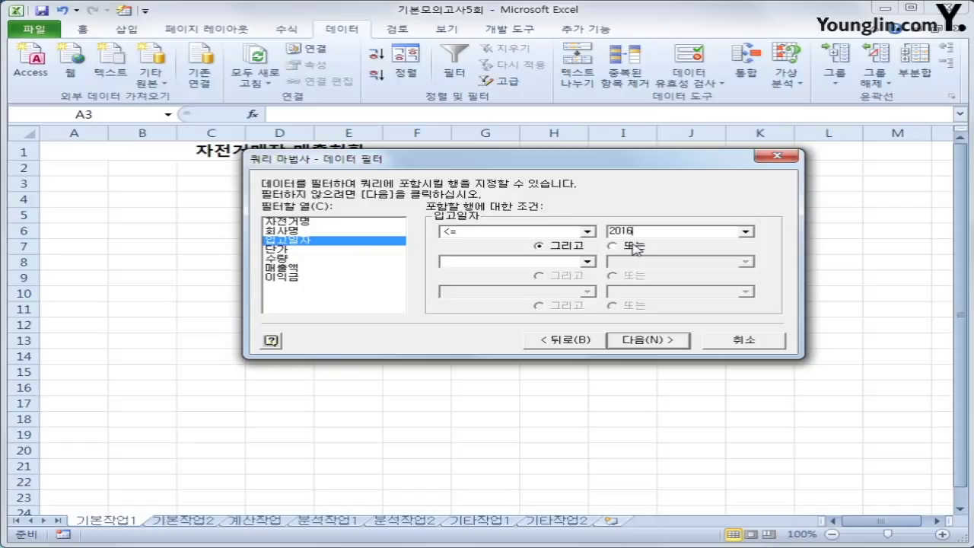
type("-10-01")
Step: Add a filter condition of 매출액 >= 1000000 and accept the query filters
left_click(359, 269)
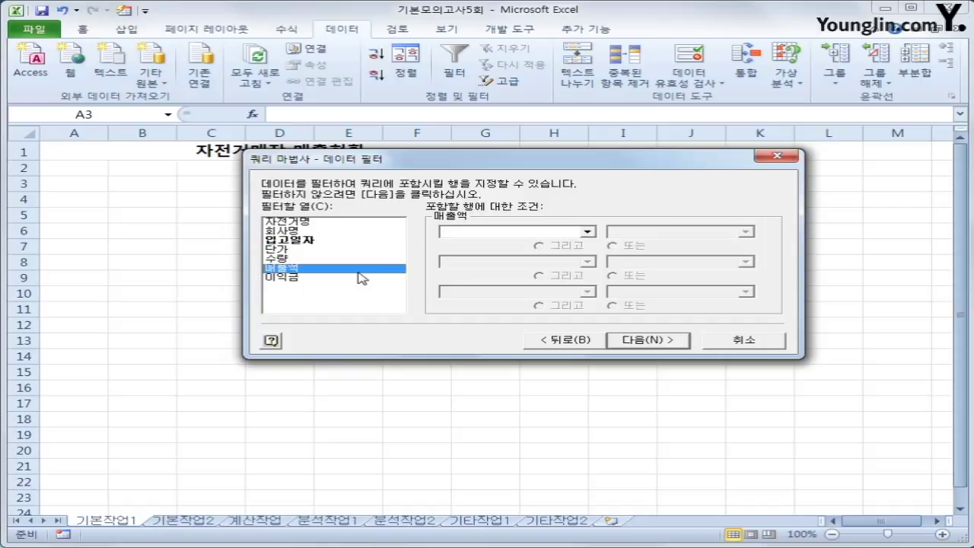
left_click(508, 233)
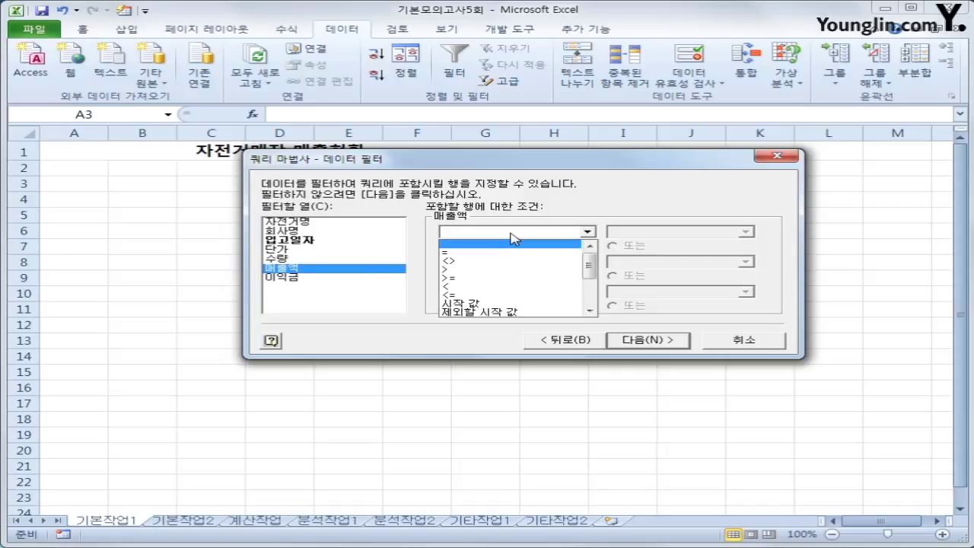
left_click(502, 278)
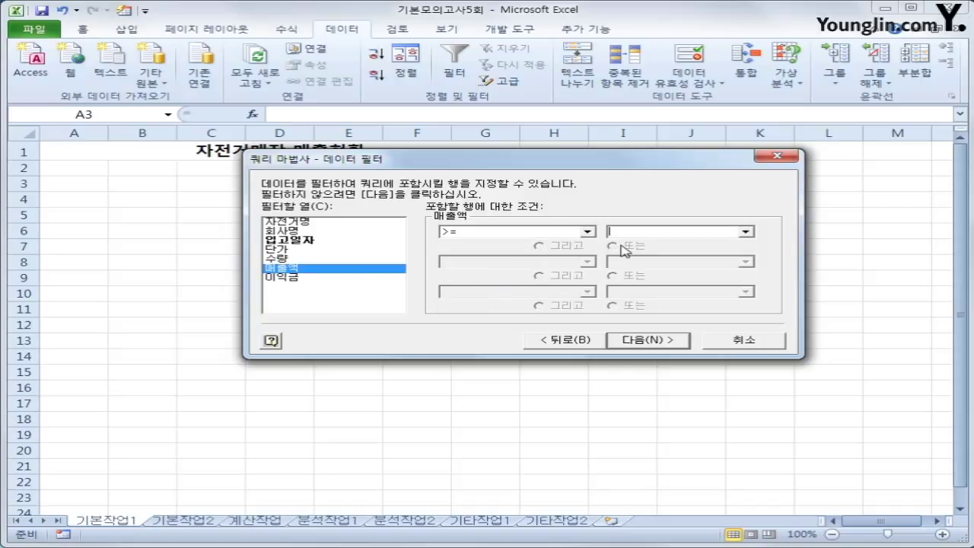
type("1")
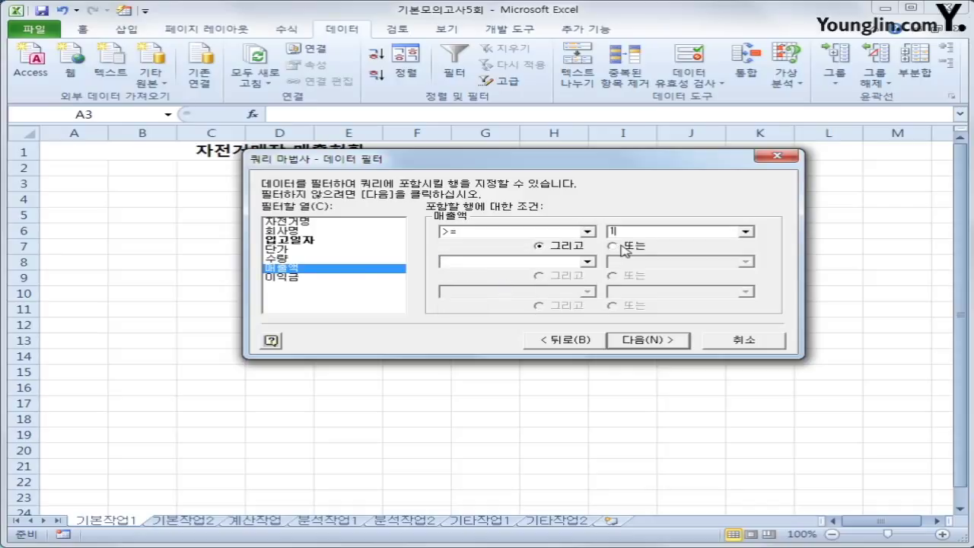
type("000000")
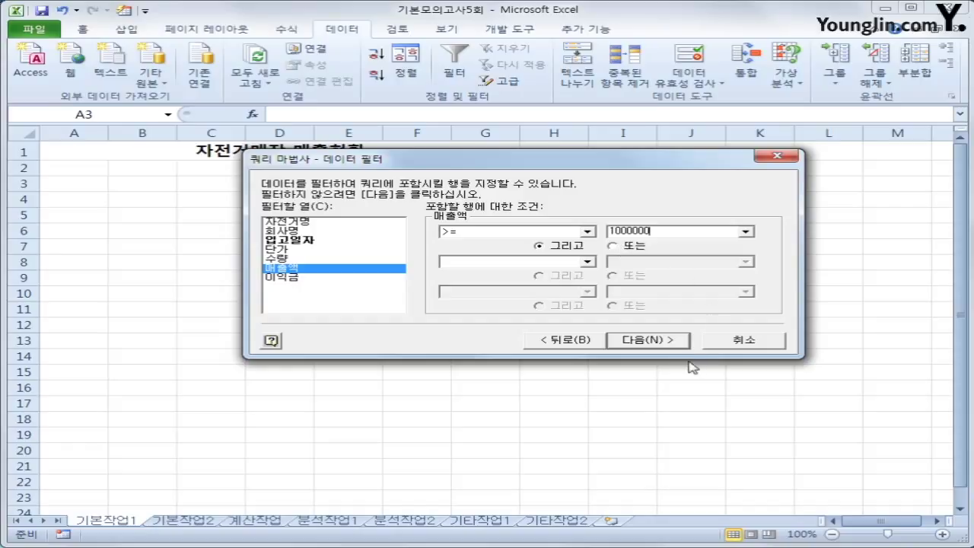
left_click(664, 341)
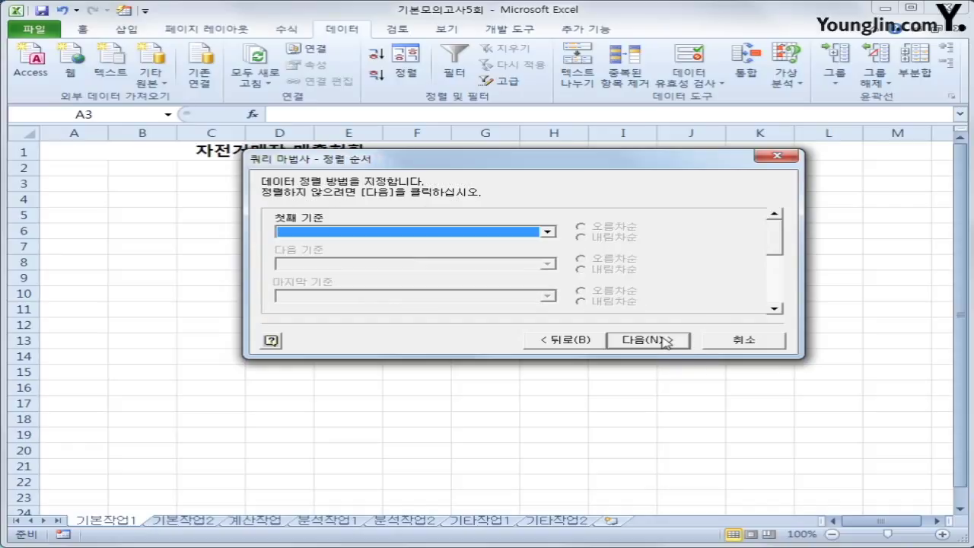
Step: Sort the query by 매출액 descending, with 이익금 descending as the second criterion
left_click(419, 231)
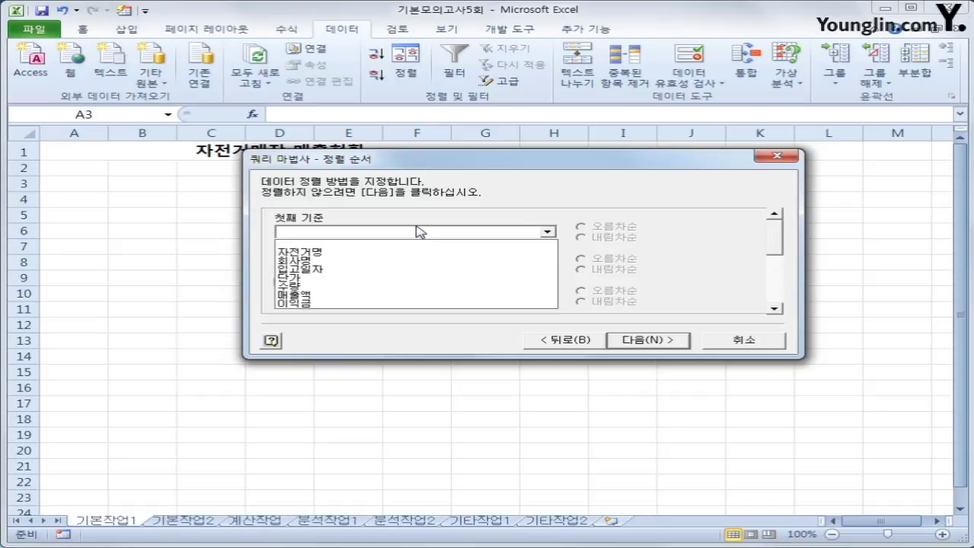
left_click(382, 295)
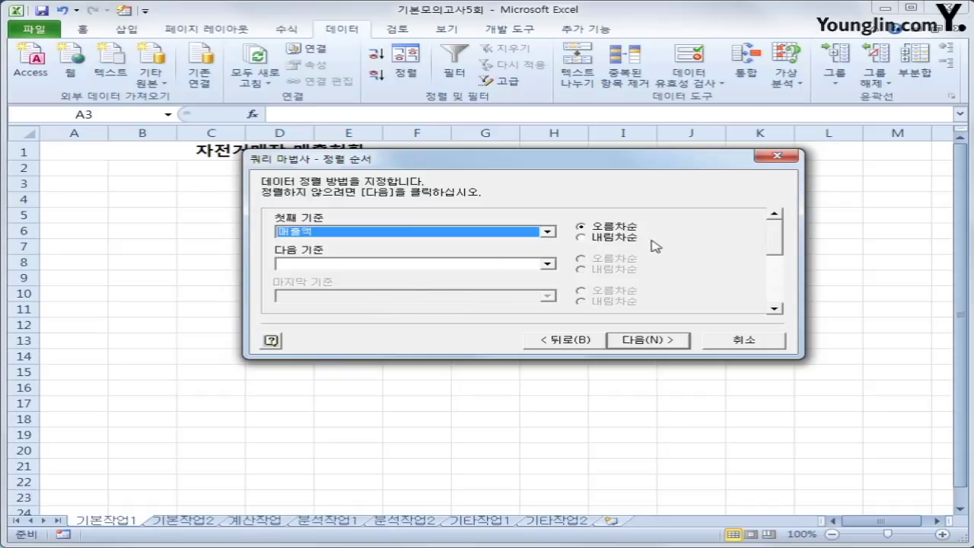
left_click(603, 240)
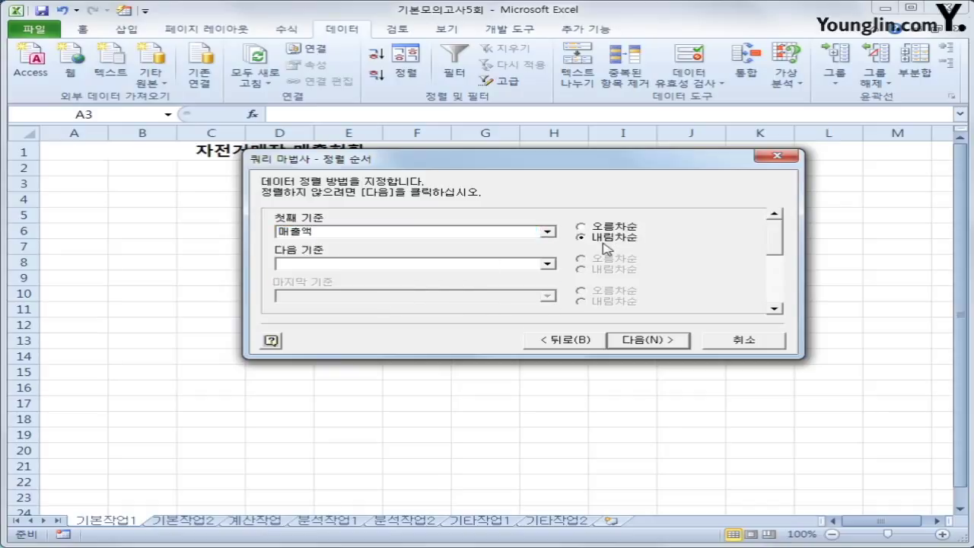
left_click(547, 264)
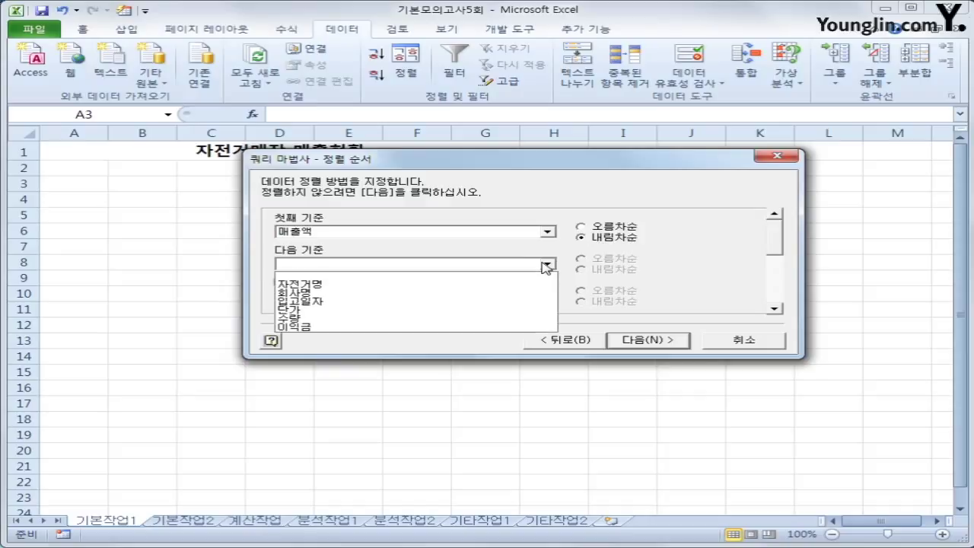
left_click(522, 328)
left_click(601, 271)
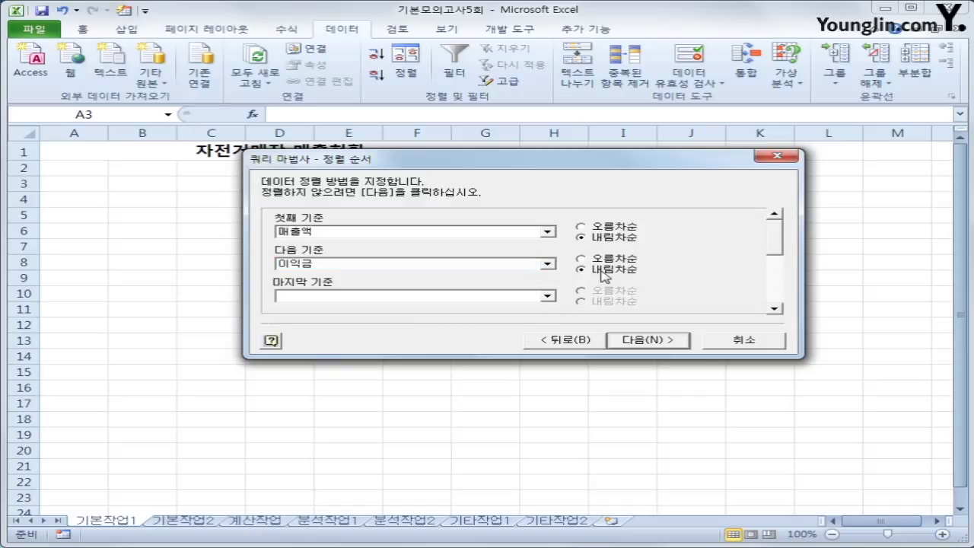
left_click(651, 342)
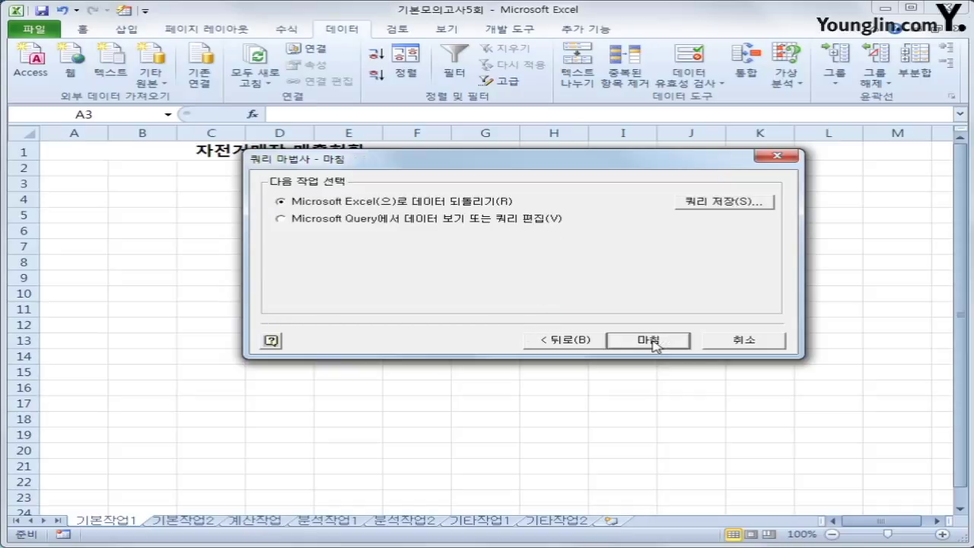
Step: Return the query data to the existing worksheet as a table at cell A3, and convert that table to a normal range
left_click(652, 344)
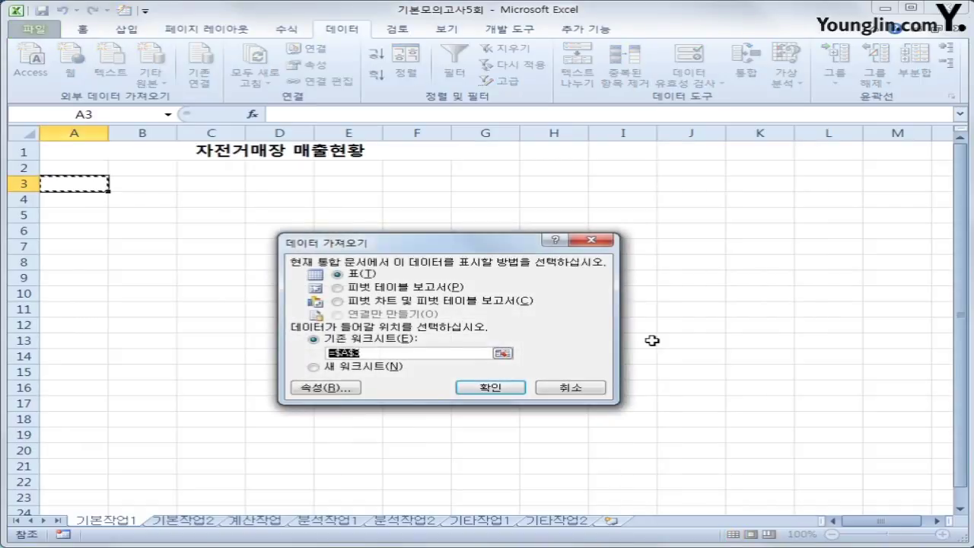
left_click(490, 390)
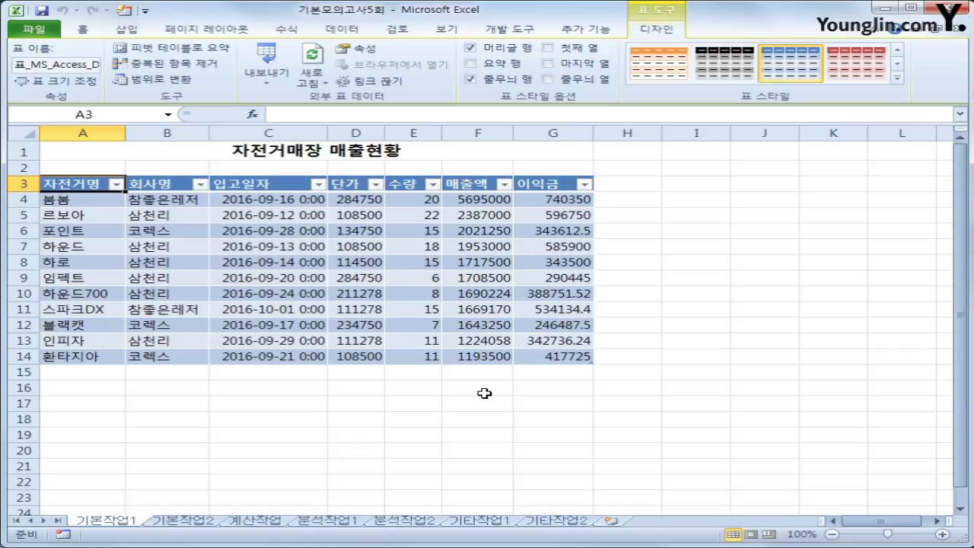
left_click(152, 82)
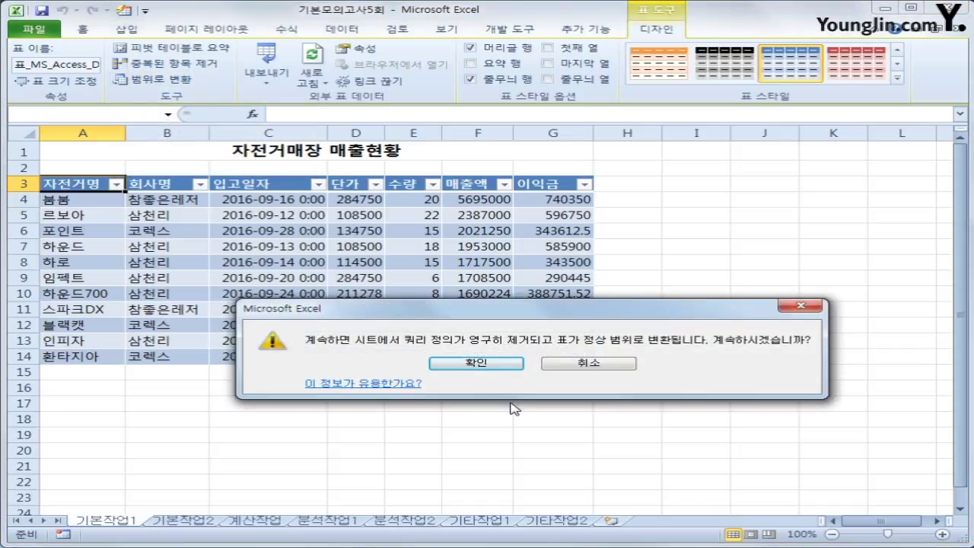
left_click(502, 365)
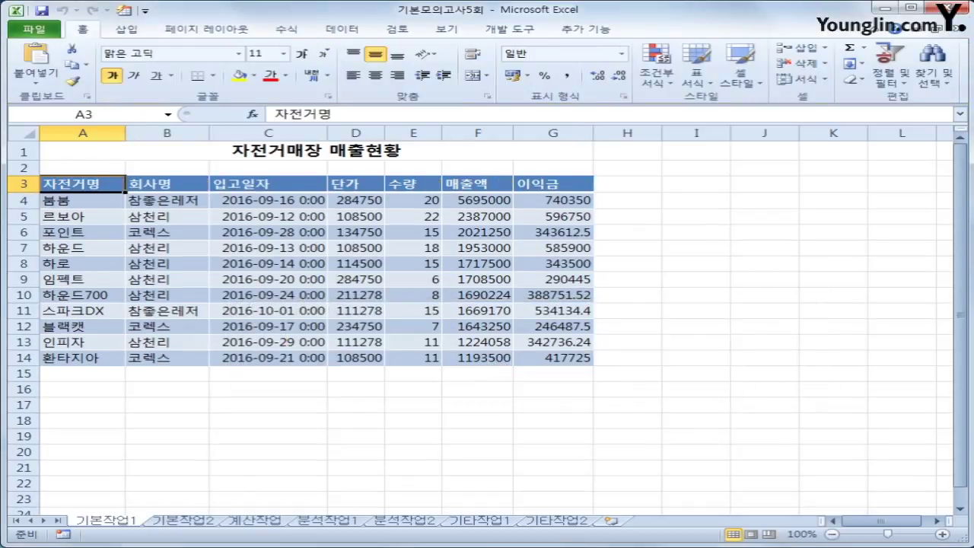
Step: On the 기본작업2 sheet, enter the criteria heading 최대매출액 in cell A26
left_click(200, 521)
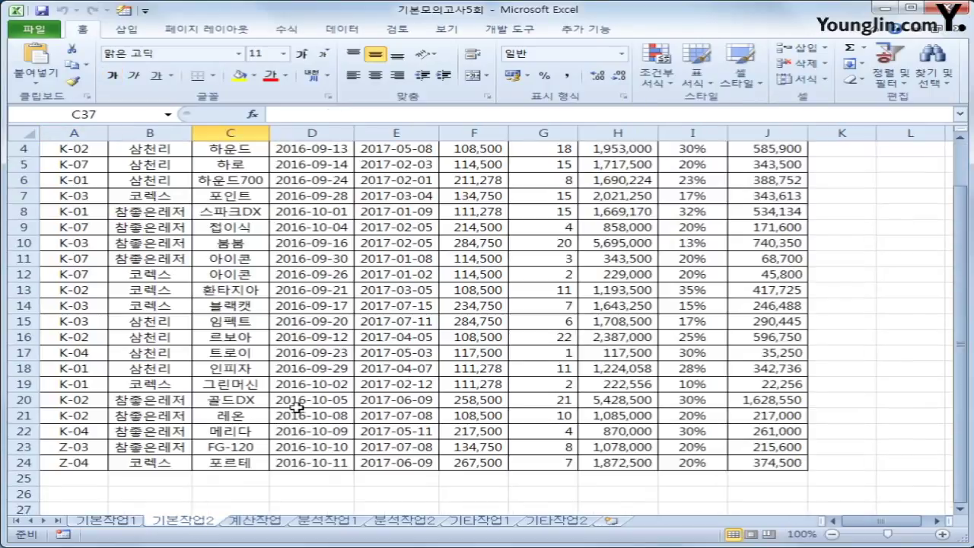
scroll(378, 373, "up", 1)
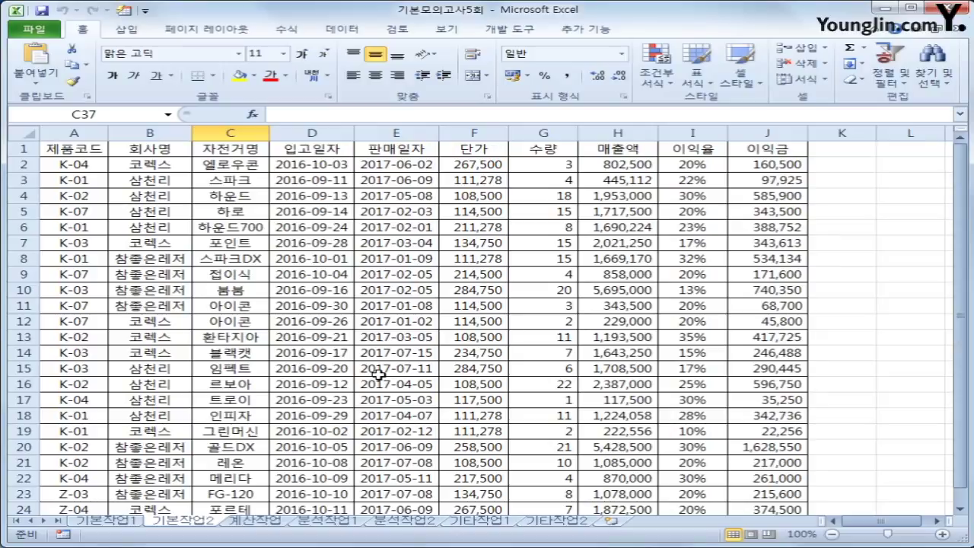
left_click(621, 147)
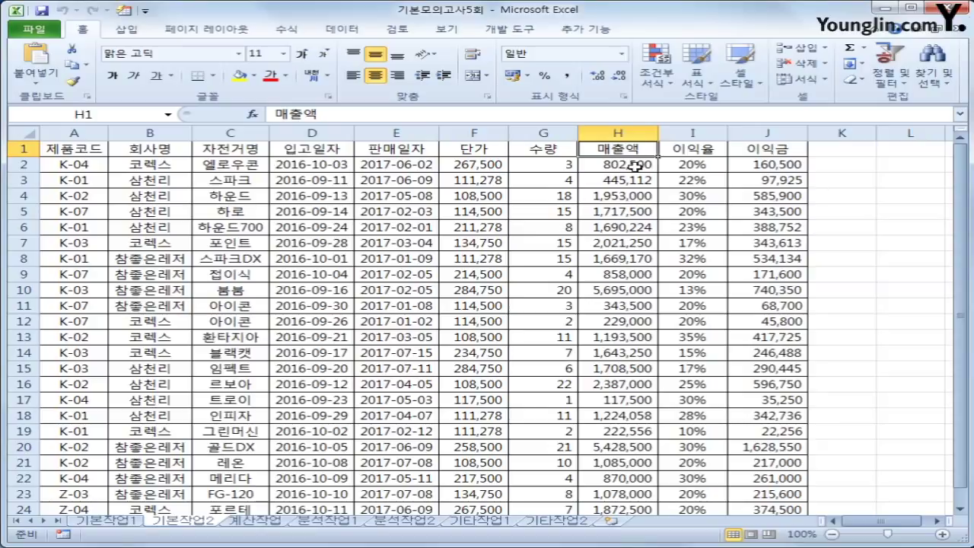
scroll(631, 161, "down", 2)
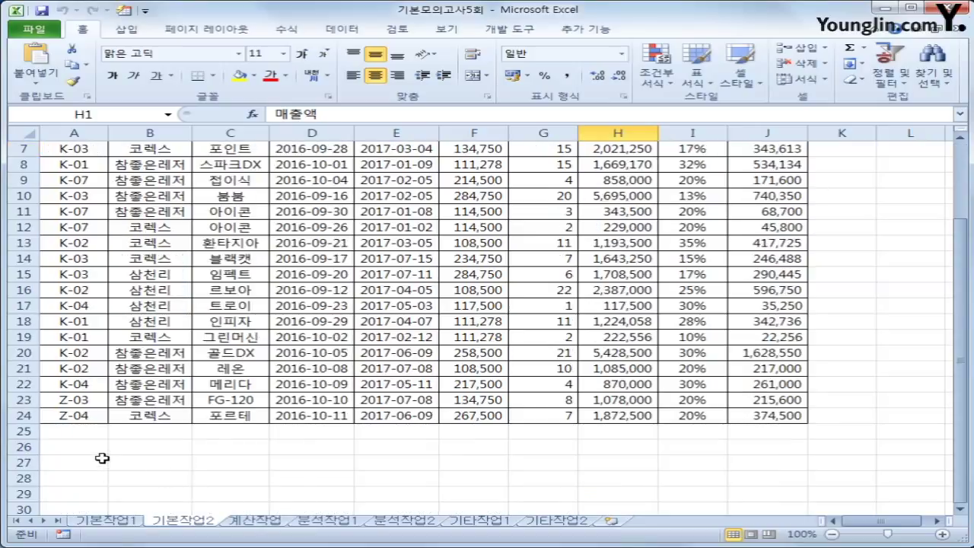
left_click(99, 450)
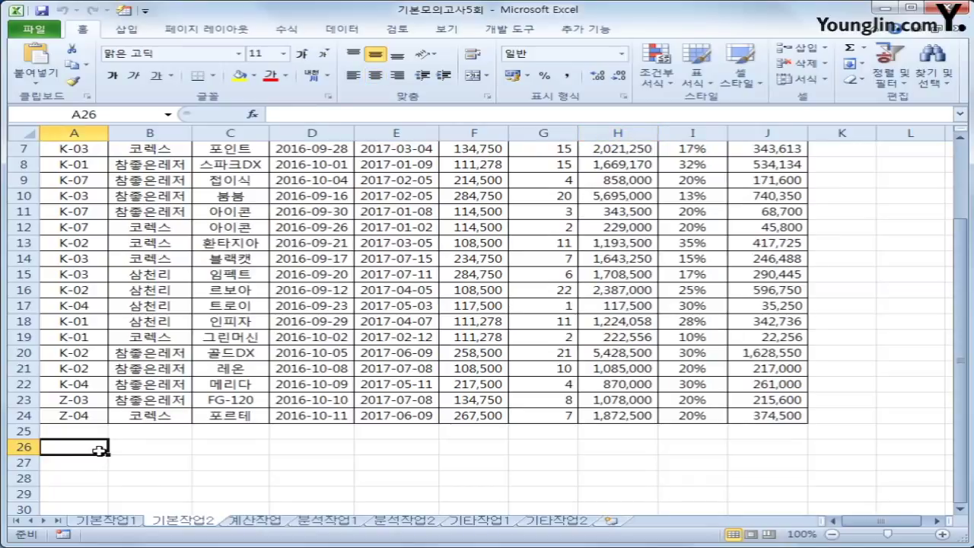
type("최대")
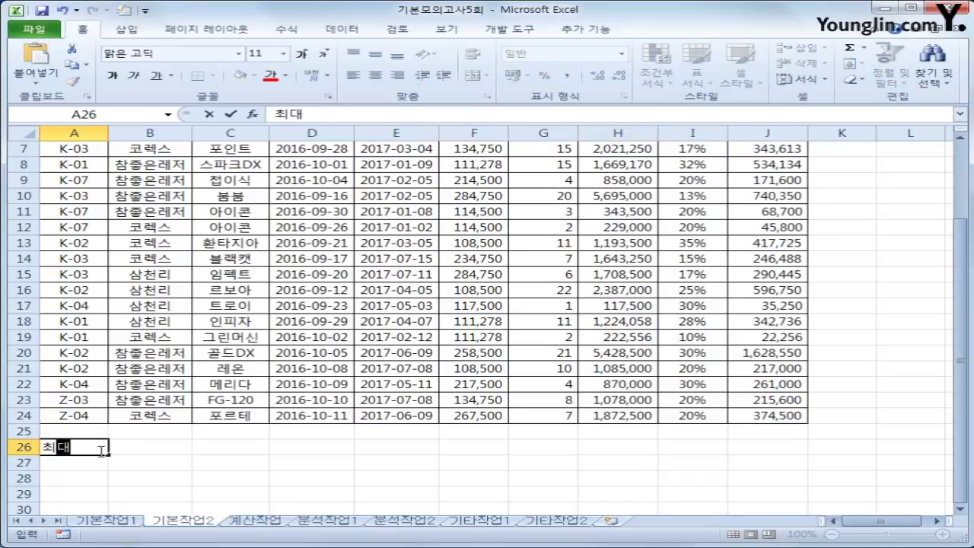
type("매출액")
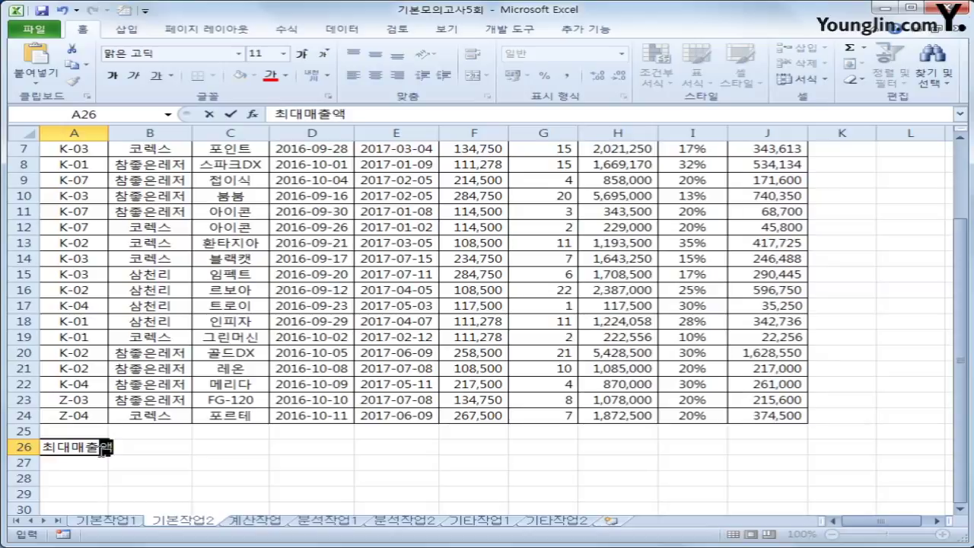
key("Return")
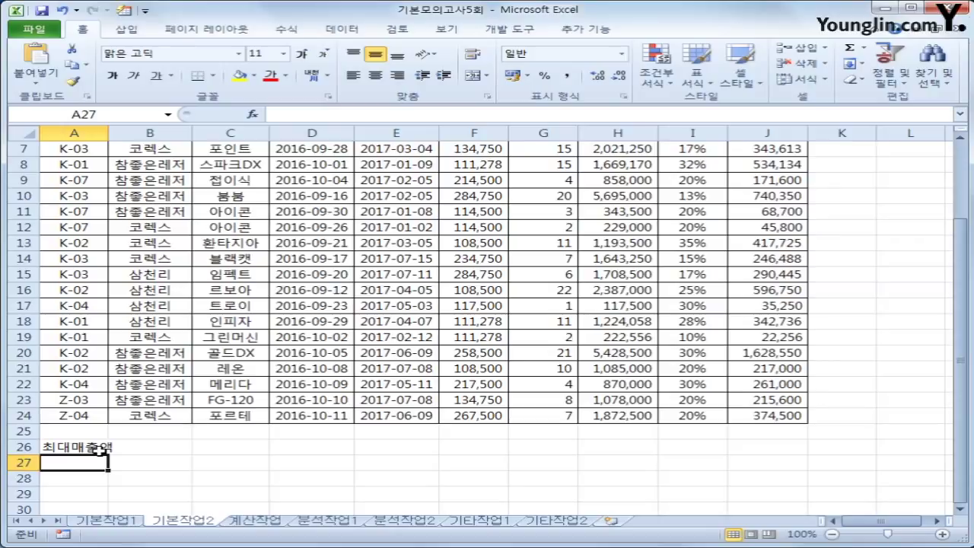
Step: Enter the criteria formula =LARGE($H$2:$H$24,1)=H2 in cell A27
type("=")
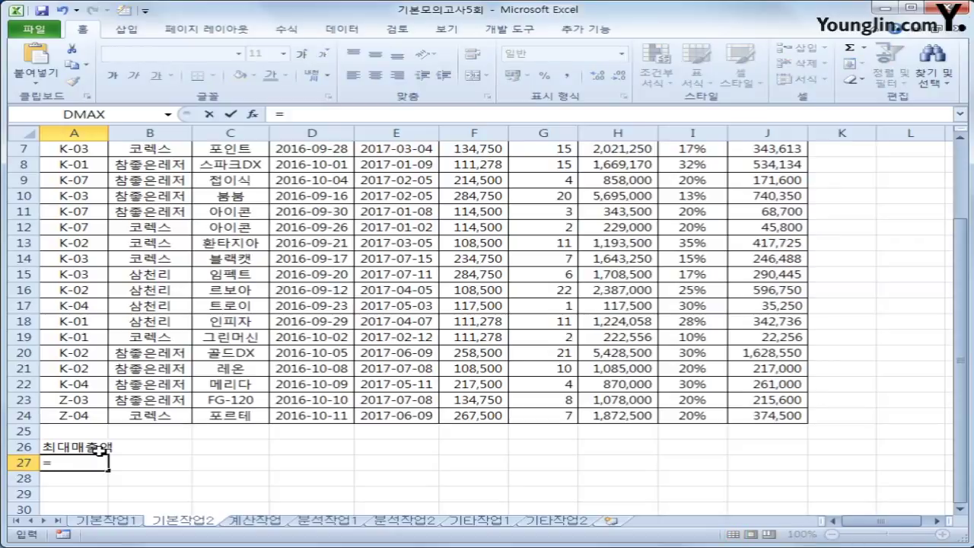
type("lar")
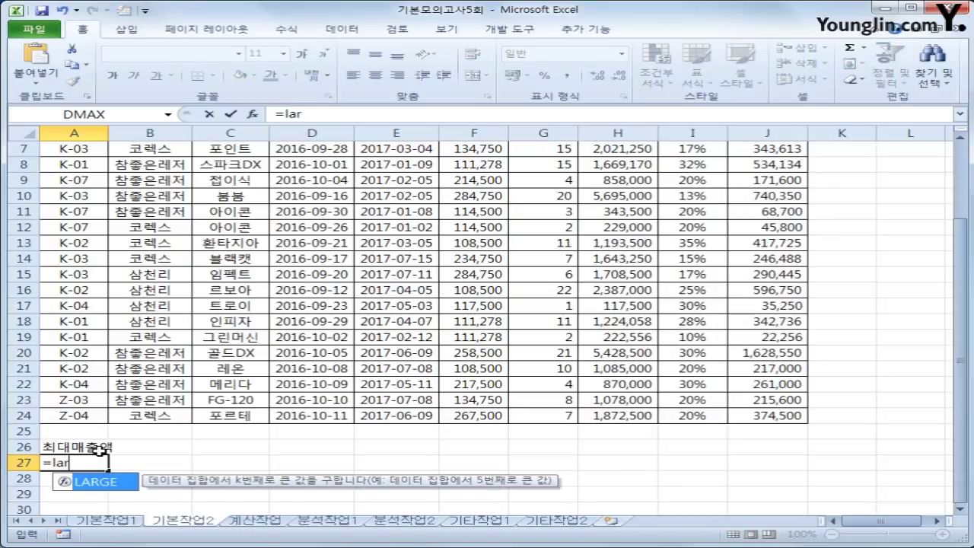
key("Tab")
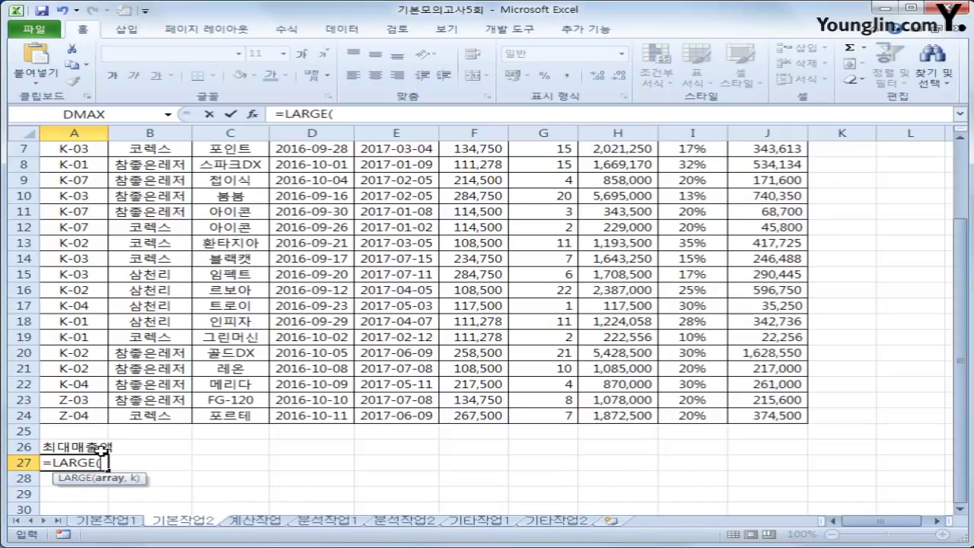
scroll(524, 487, "up", 2)
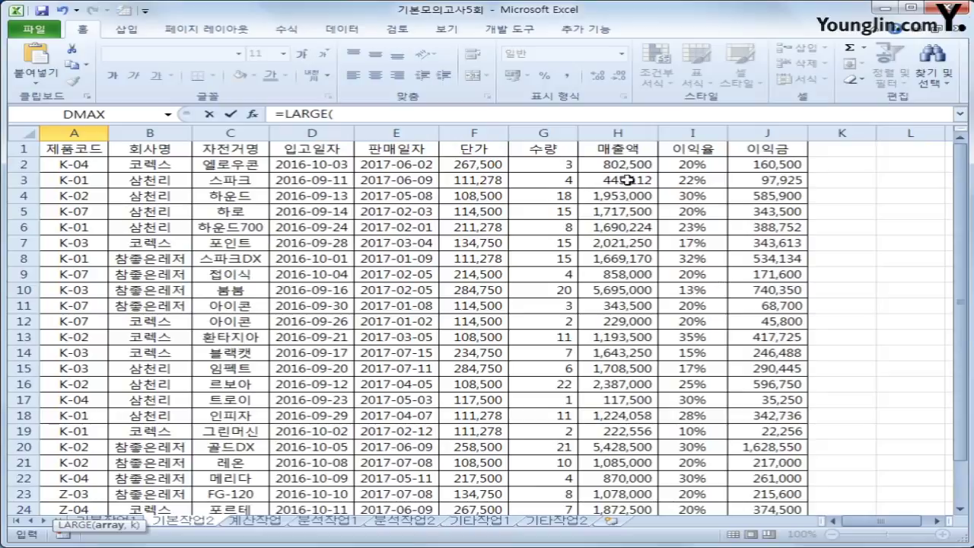
left_click_drag(618, 164, 604, 481)
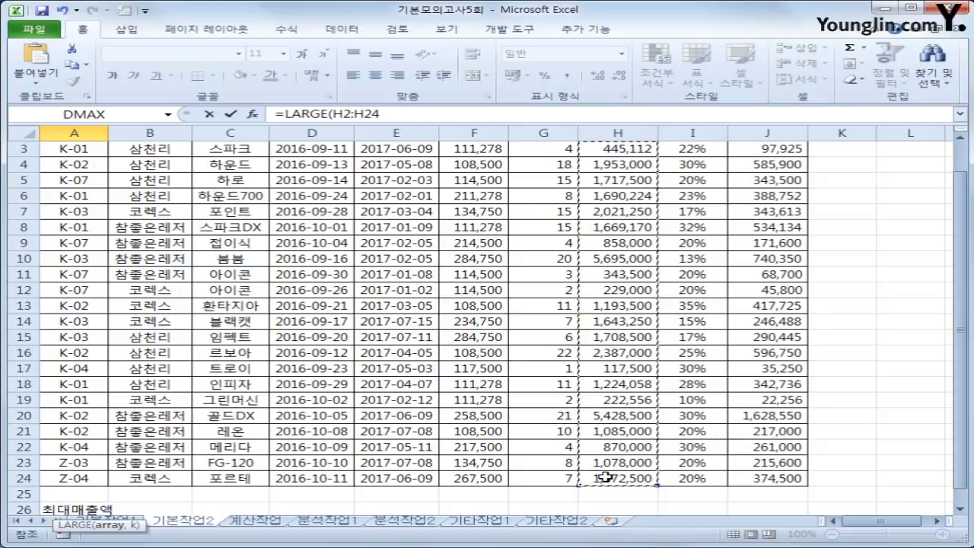
key("F4")
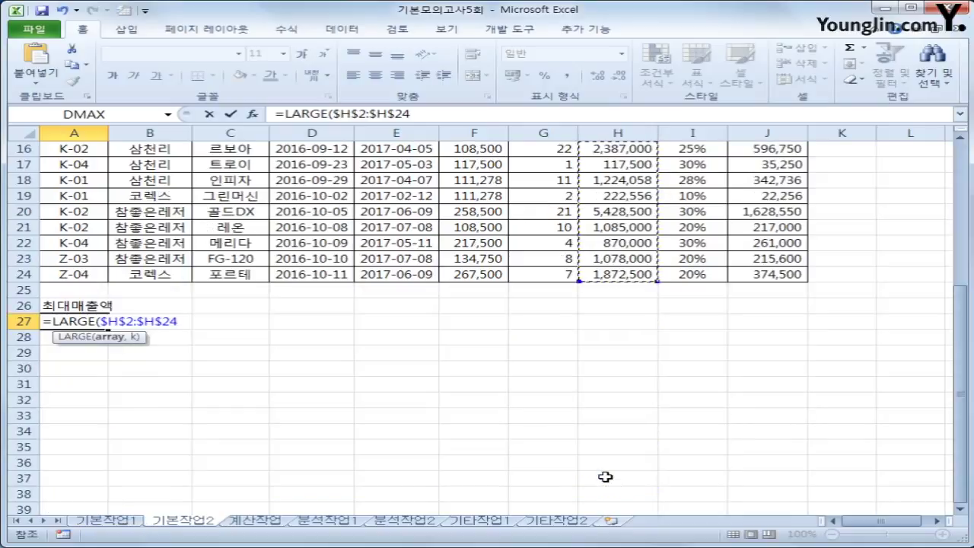
type(",")
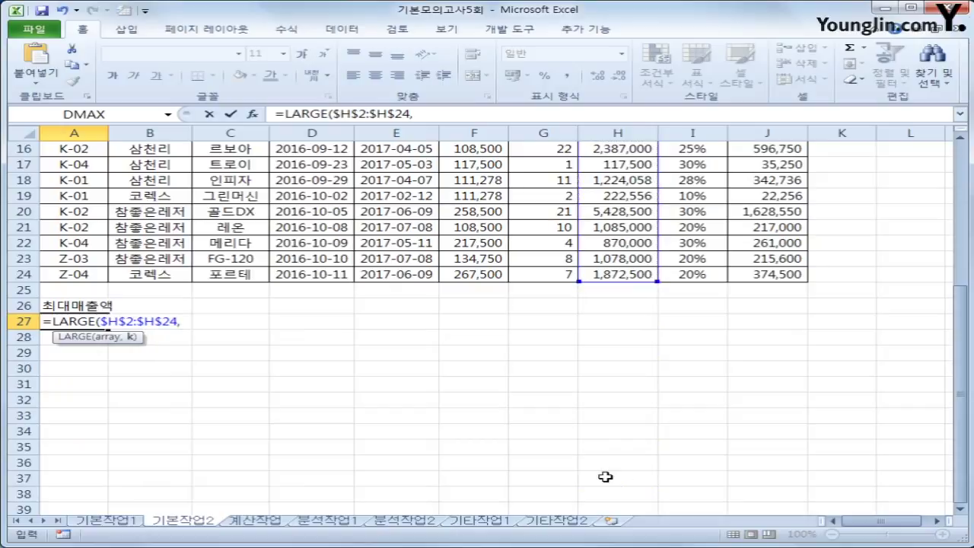
type("1)")
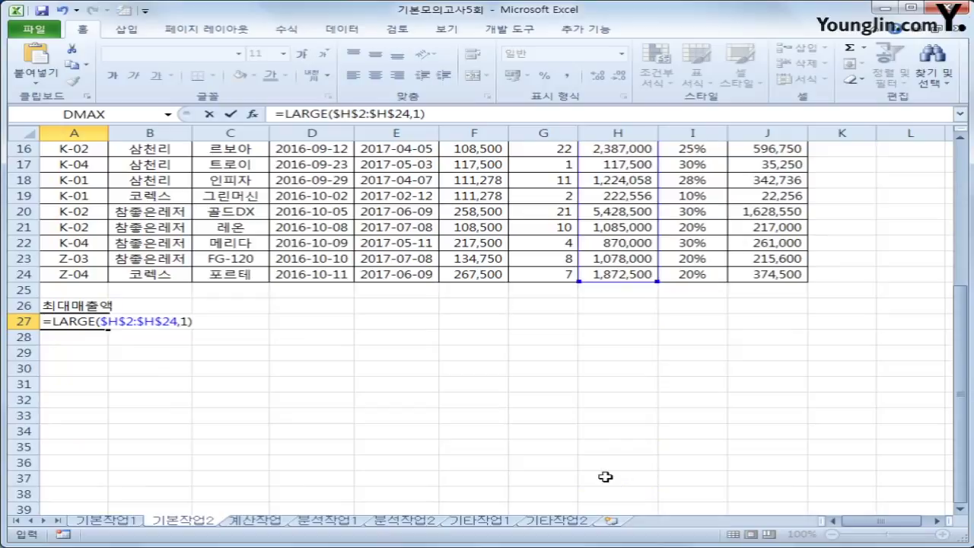
type("=")
scroll(545, 439, "up", 3)
scroll(545, 439, "up", 2)
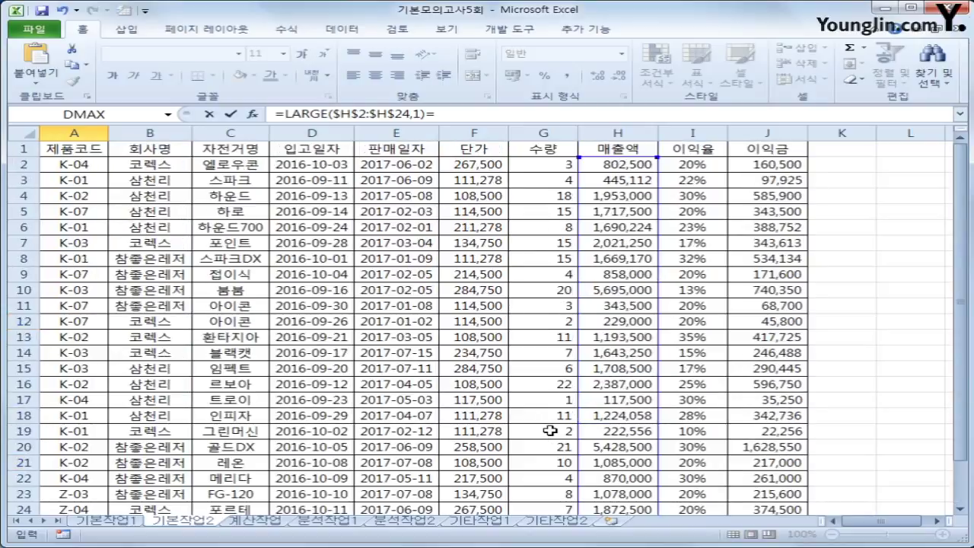
left_click(615, 165)
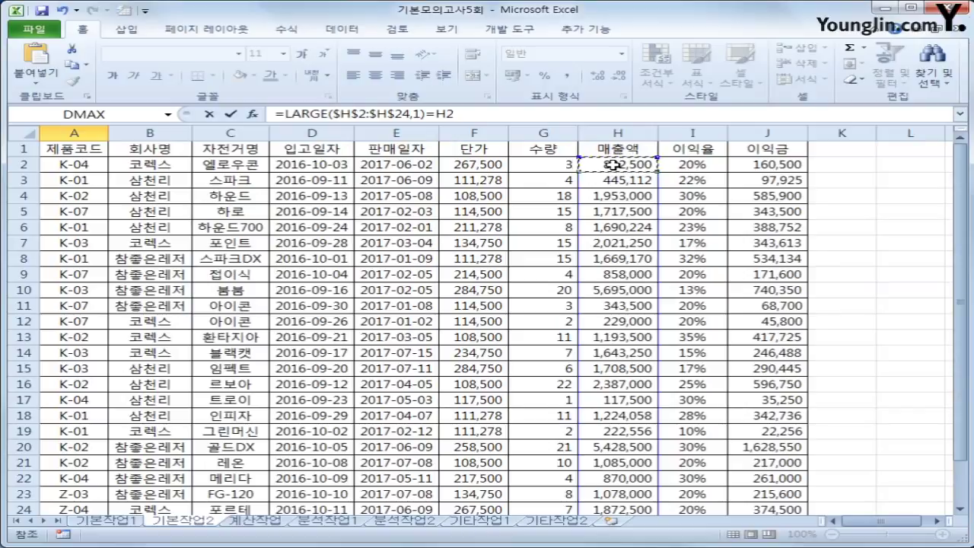
key("Return")
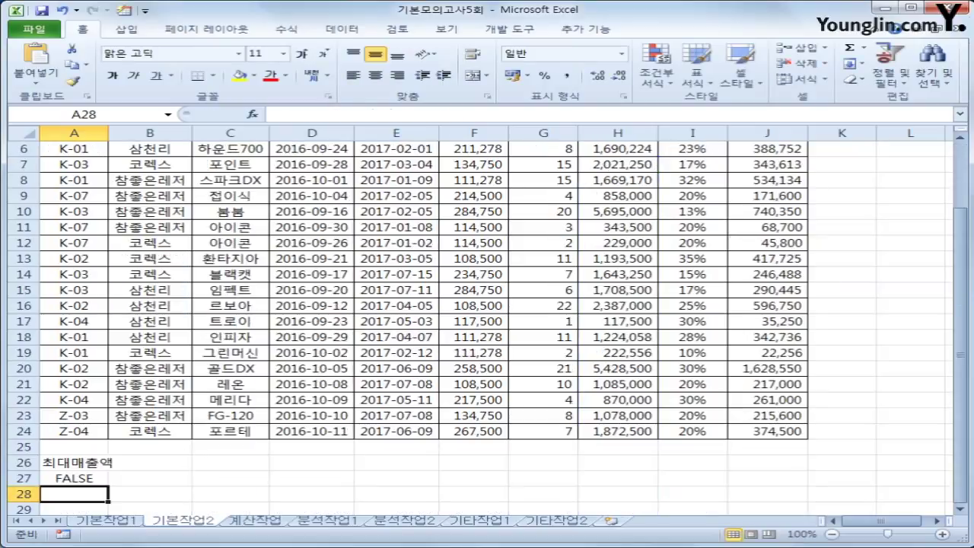
Step: Fit column A's width to its contents and enter the criteria heading 최소매출액 in cell B26
double_click(108, 129)
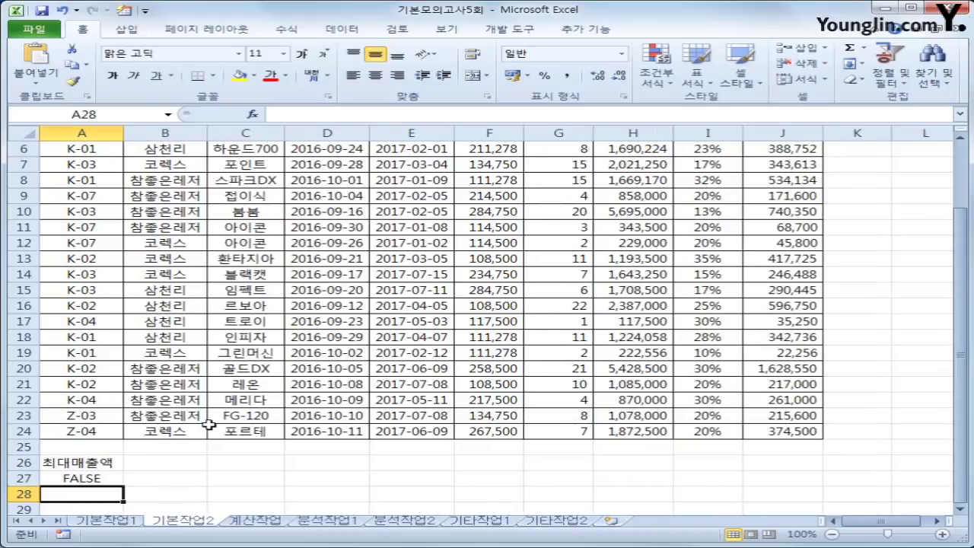
left_click(169, 464)
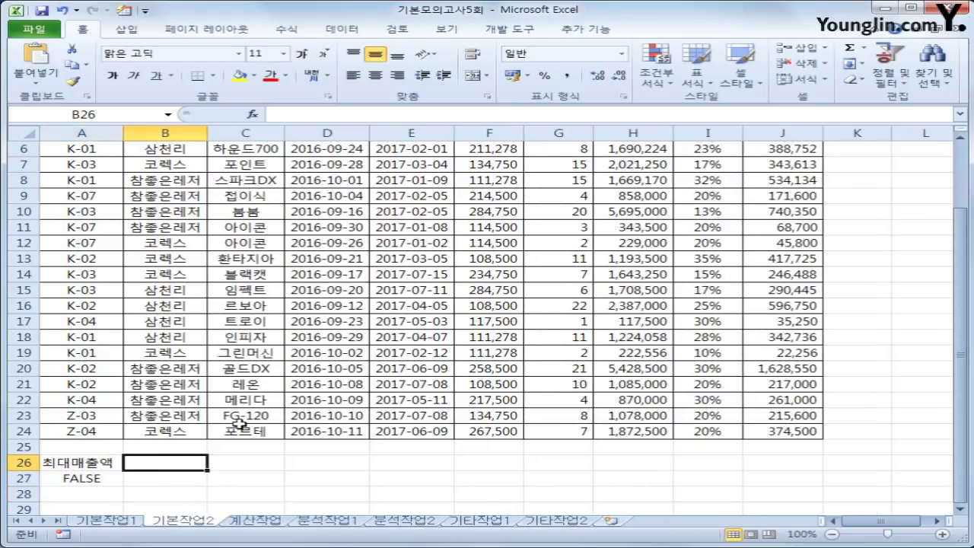
type("ch")
key("BackSpace")
key("BackSpace")
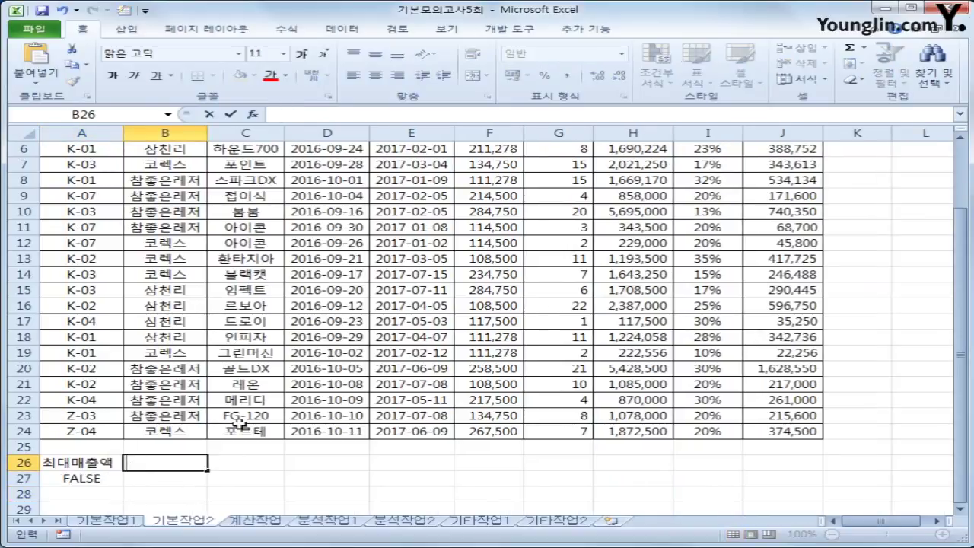
key("Hangul")
type("ㅊ최소매출")
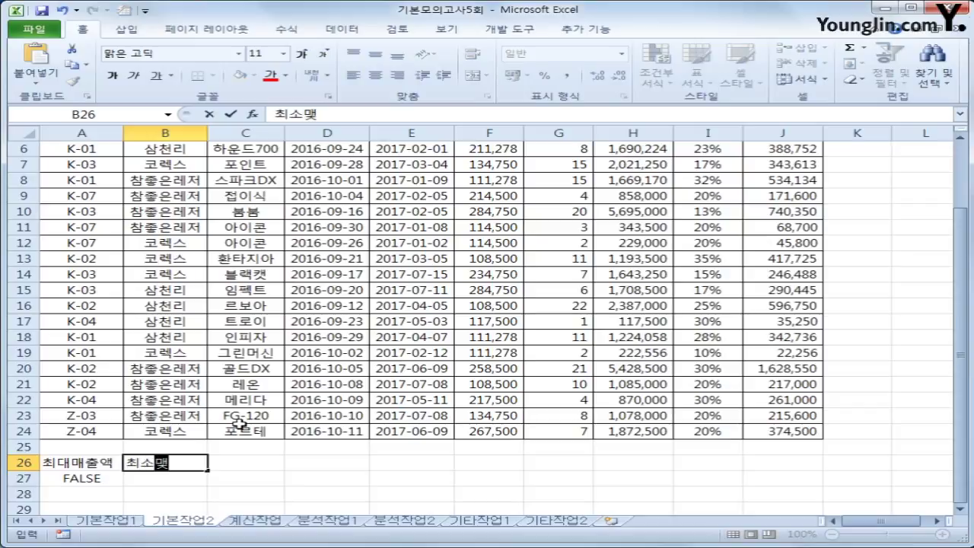
type("액")
key("Return")
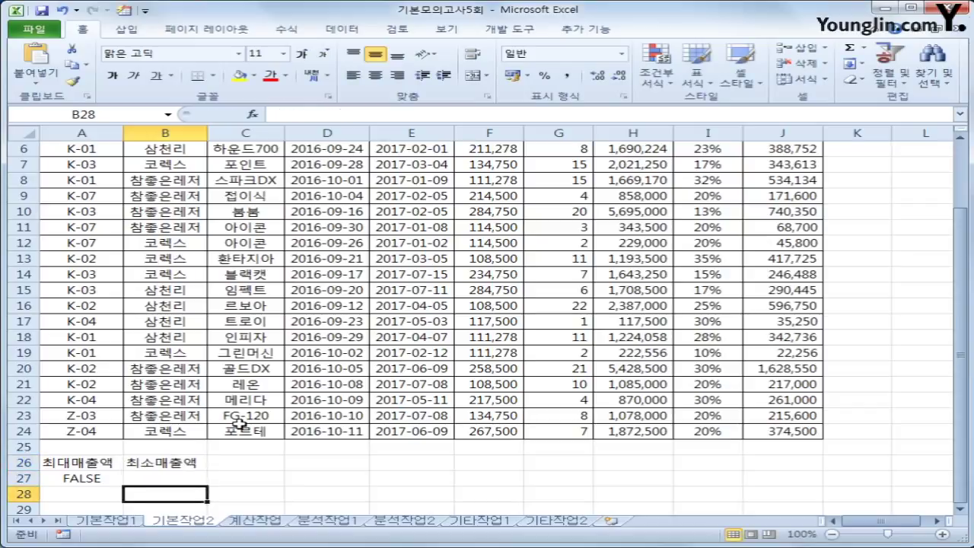
Step: Enter the criteria formula =SMALL($H$2:$H$24,1)=H2 in cell B28, one row below the first condition
type("=")
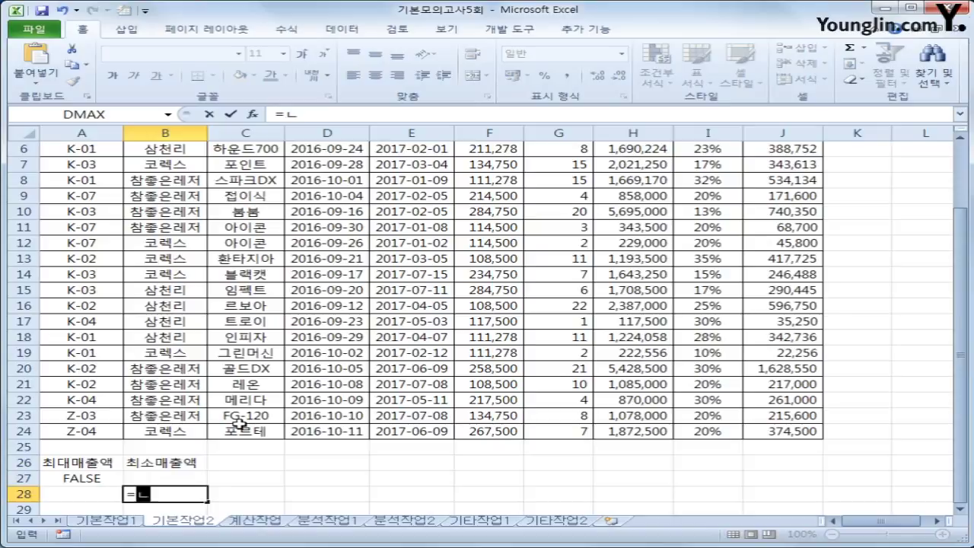
type("sm")
key("Tab")
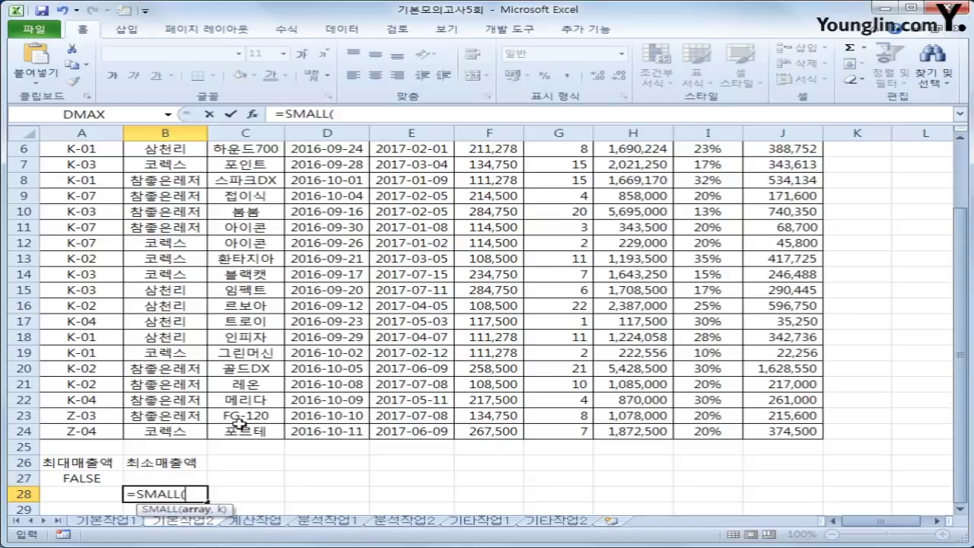
scroll(253, 351, "up", 2)
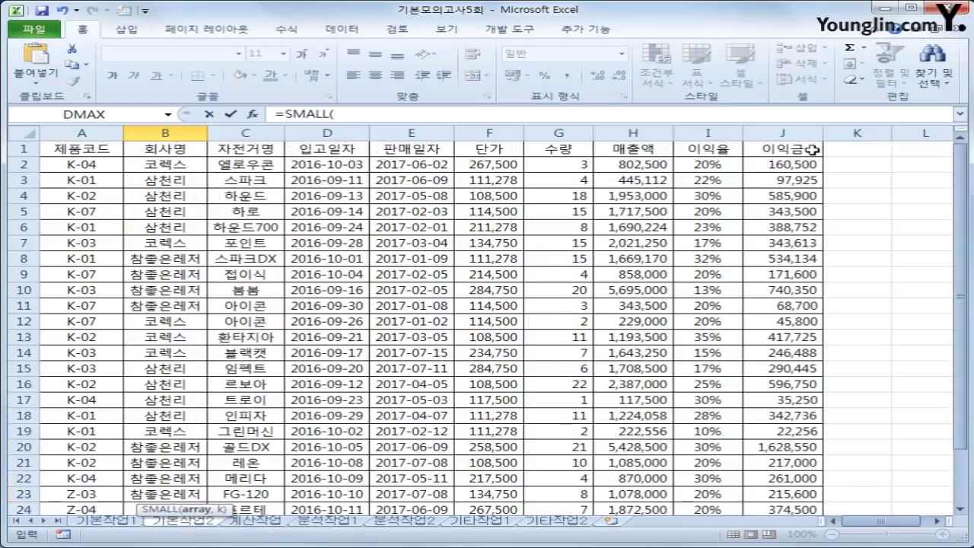
left_click_drag(611, 162, 615, 481)
key("F4")
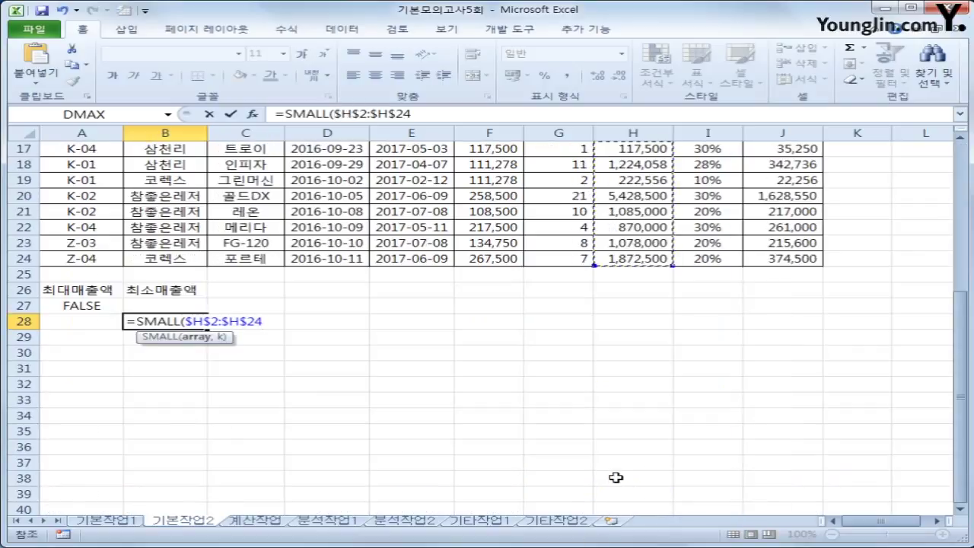
type(",1")
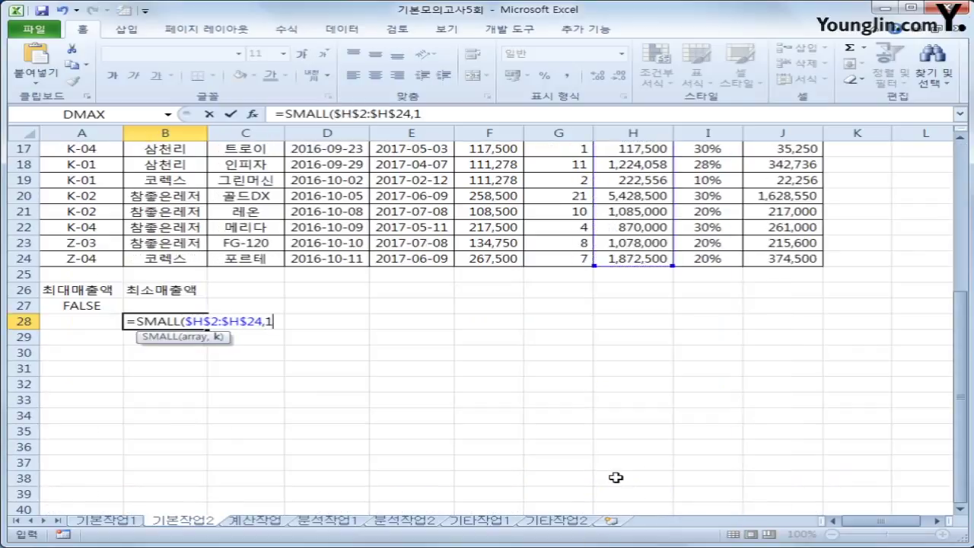
type(")=")
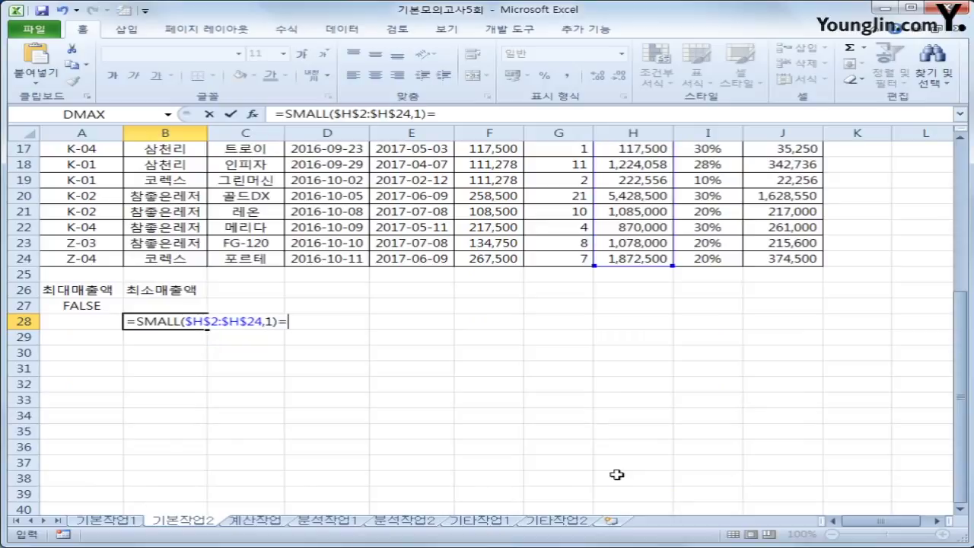
scroll(626, 455, "up", 5)
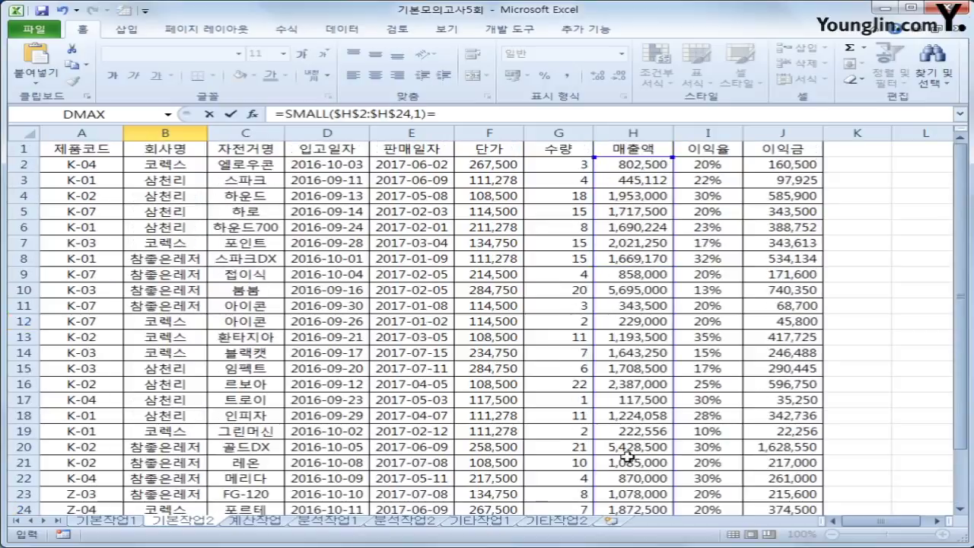
left_click(653, 164)
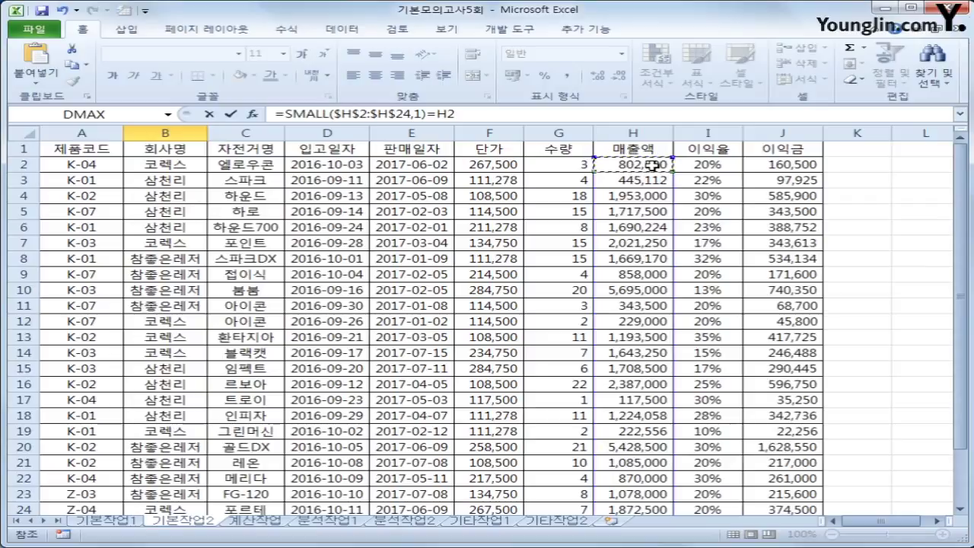
key("Return")
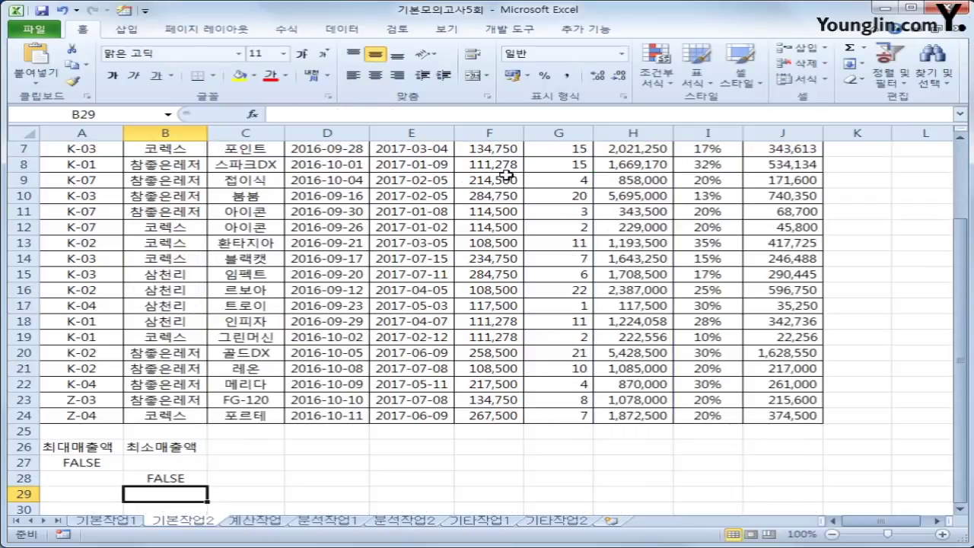
Step: Copy the headings 회사명, 자전거명 and 매출액 from row 1 to A30:C30 as the filter's output headings
left_click_drag(87, 448, 156, 478)
scroll(216, 405, "up", 2)
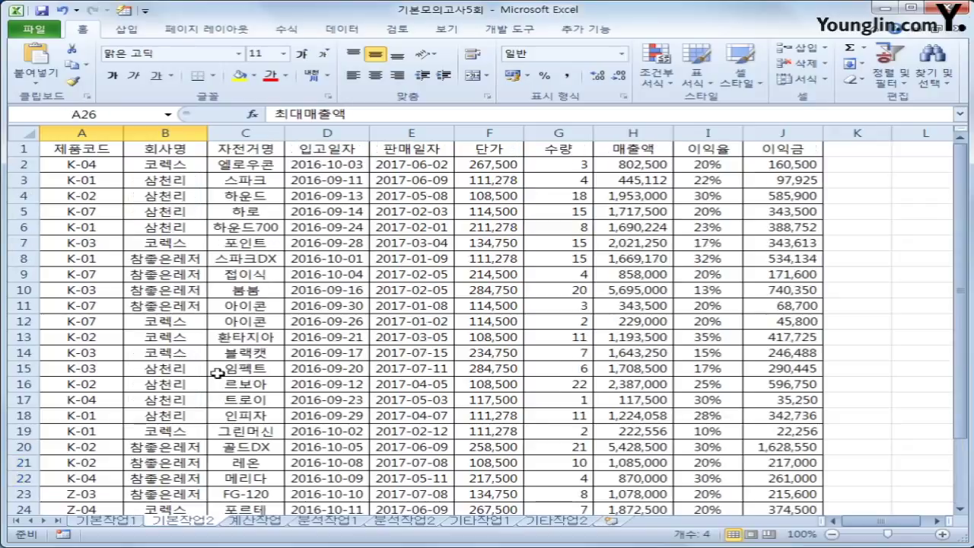
left_click(144, 151)
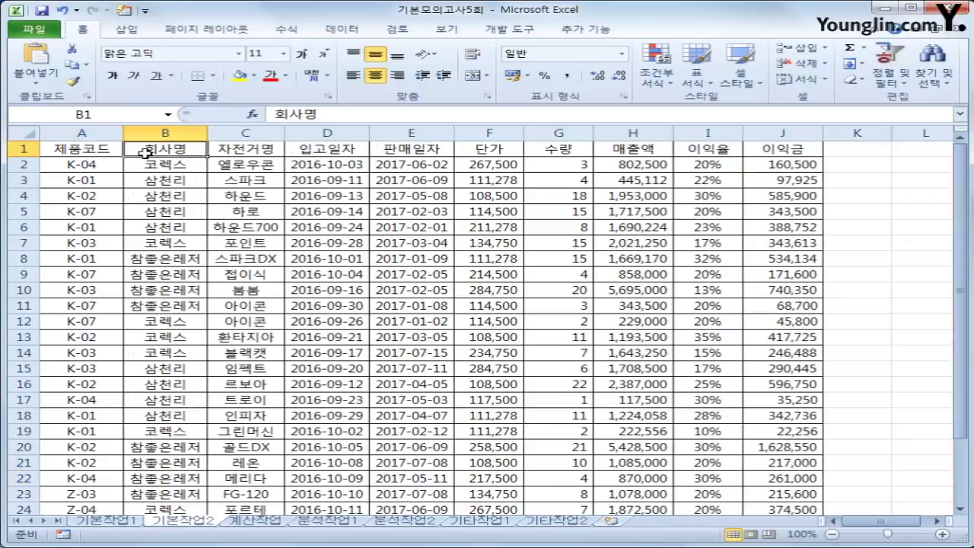
left_click(235, 150, "ctrl")
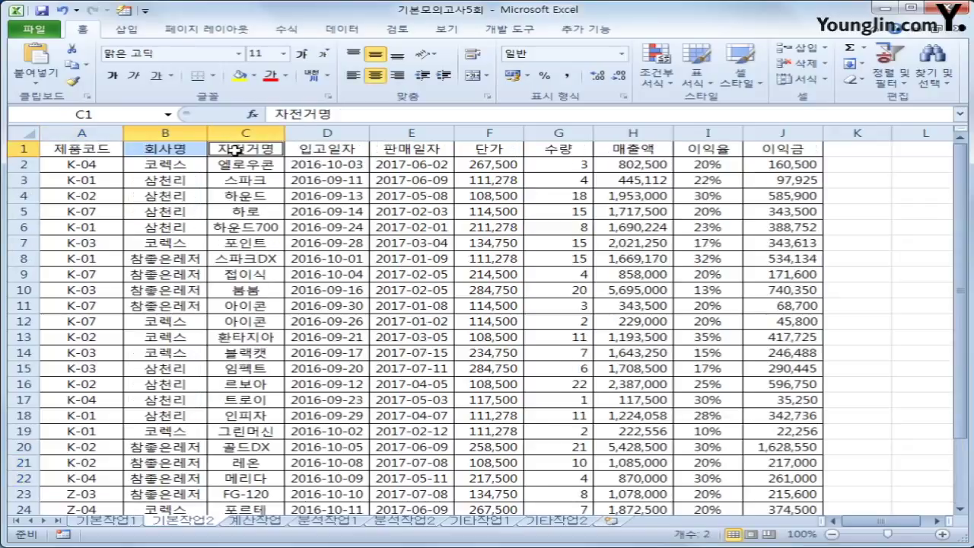
left_click(654, 151, "ctrl")
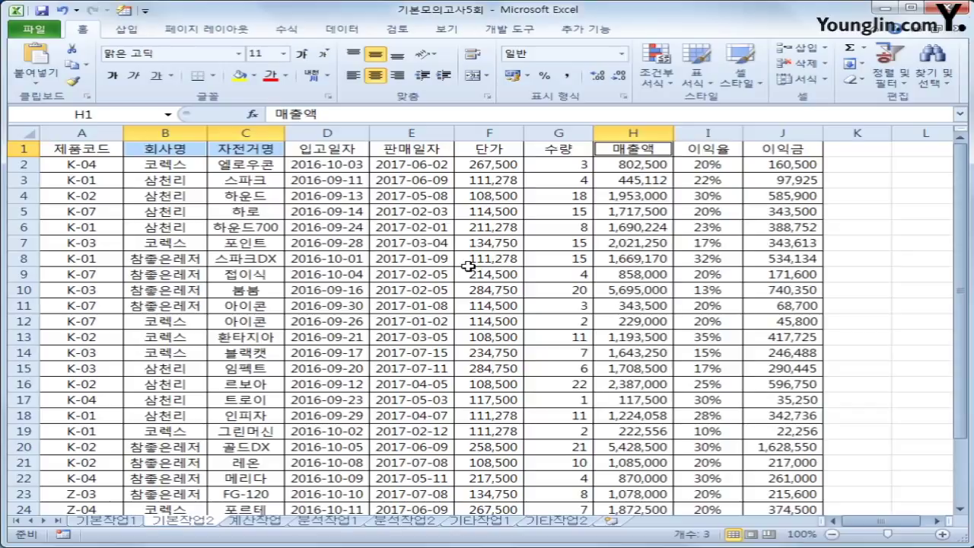
key("ctrl+c")
scroll(467, 265, "down", 5)
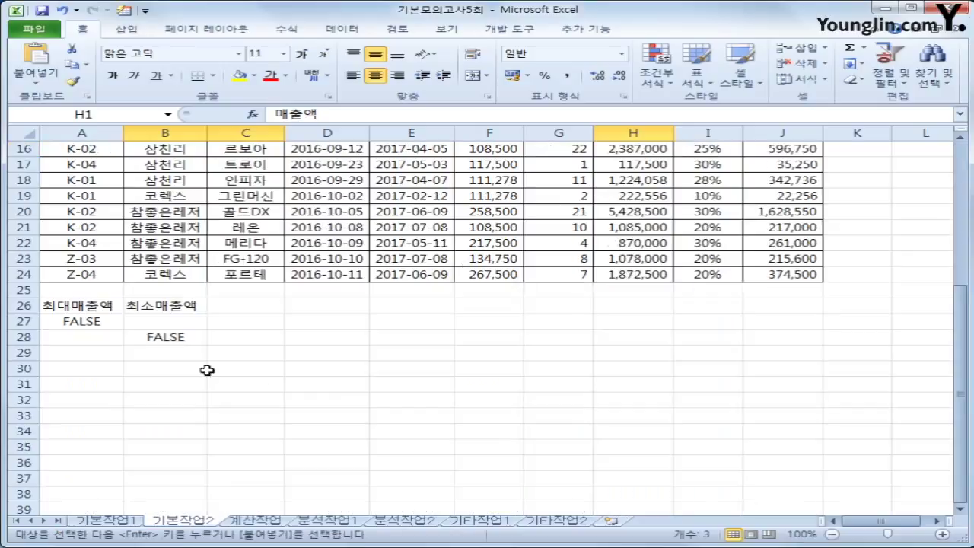
left_click(82, 367)
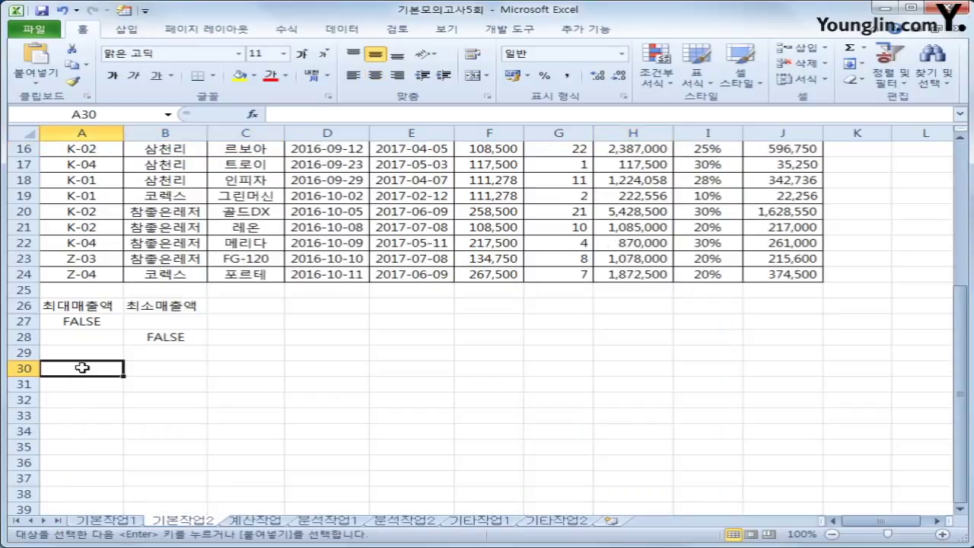
key("ctrl+v")
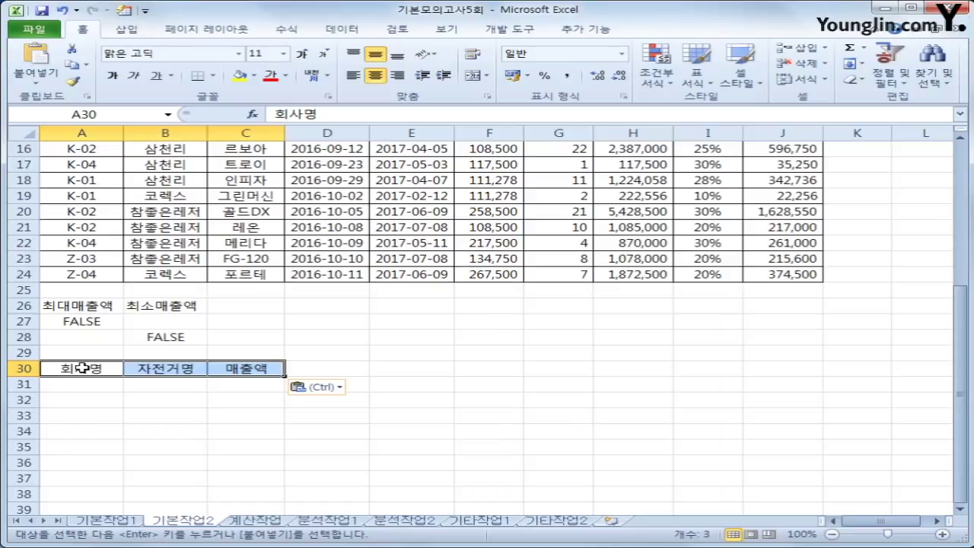
left_click(114, 308)
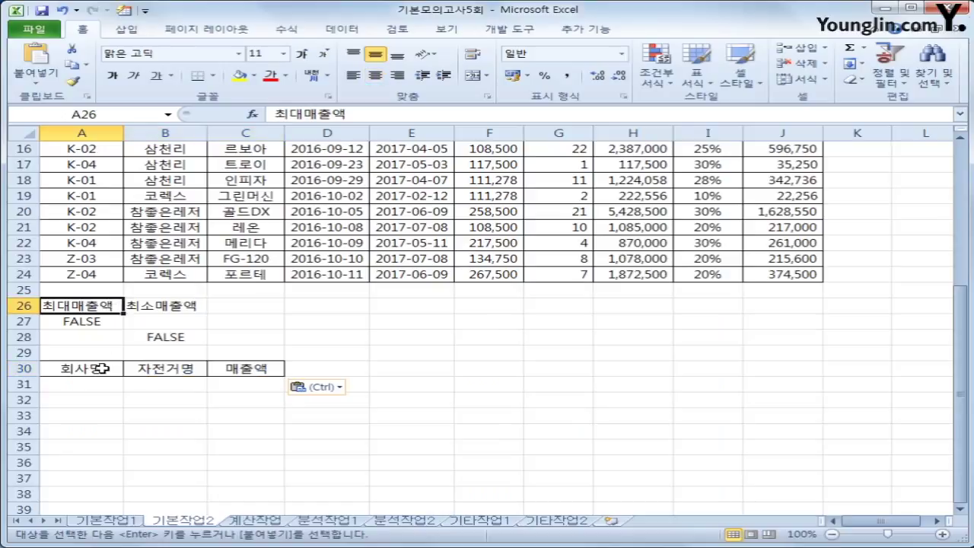
left_click_drag(96, 368, 229, 368)
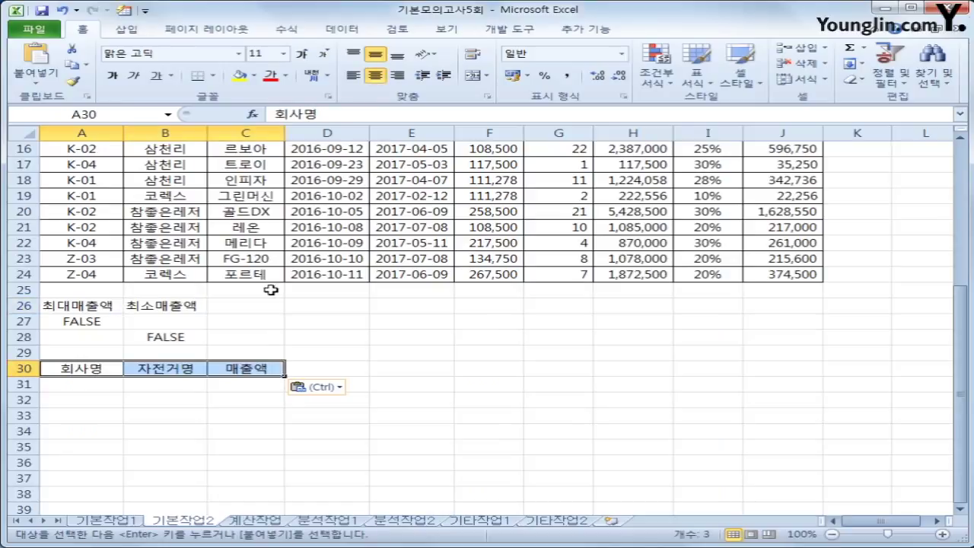
Step: Start an Advanced Filter on the list range A1:J24 with A26:B28 as the criteria range
left_click(293, 228)
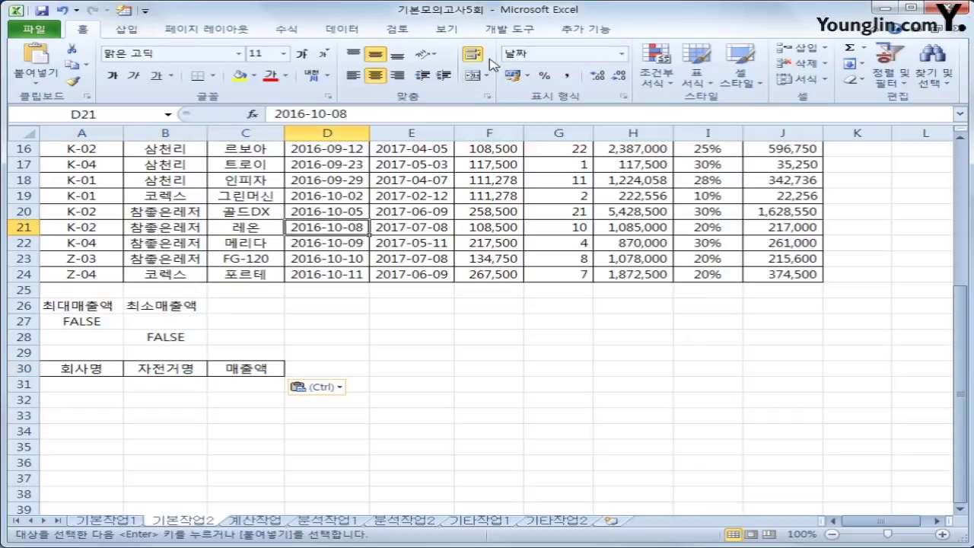
left_click(341, 30)
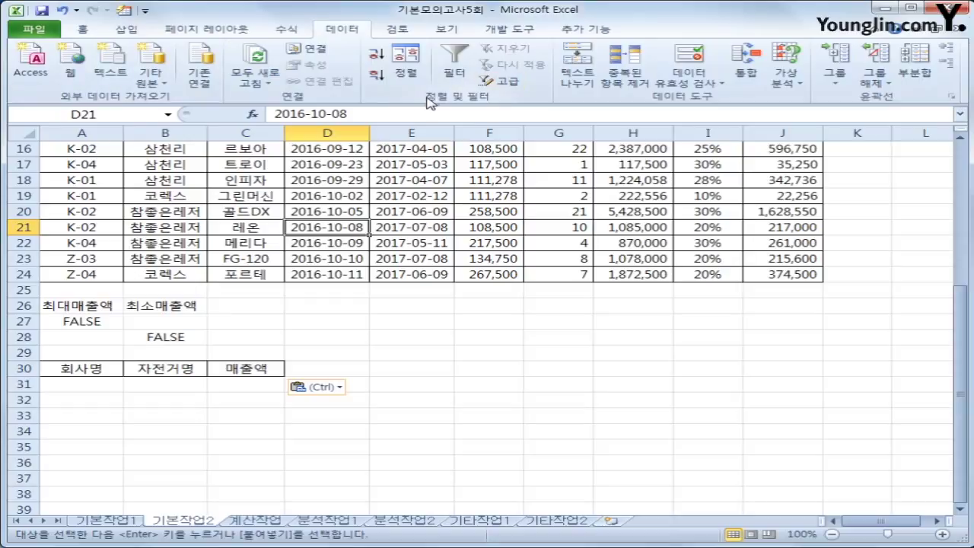
left_click(496, 82)
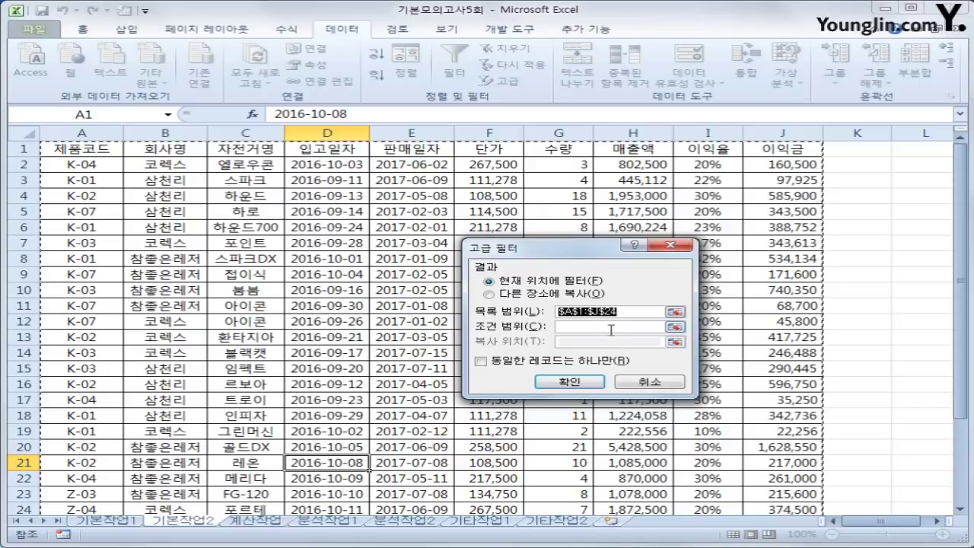
left_click(611, 327)
scroll(533, 338, "down", 3)
left_click_drag(70, 399, 156, 431)
Step: Set the filter to copy its results to another location, A30:C30, and run it
left_click(489, 293)
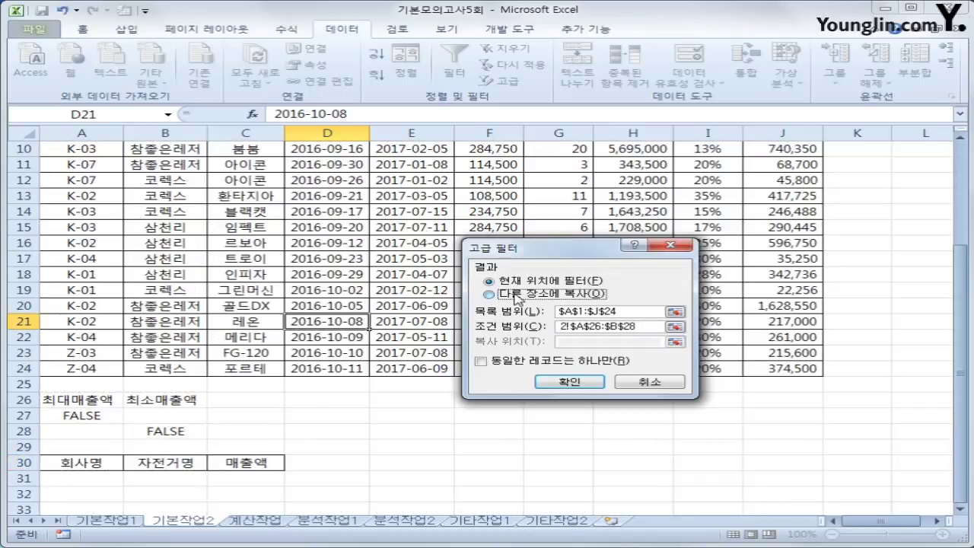
left_click(572, 341)
left_click_drag(76, 463, 241, 457)
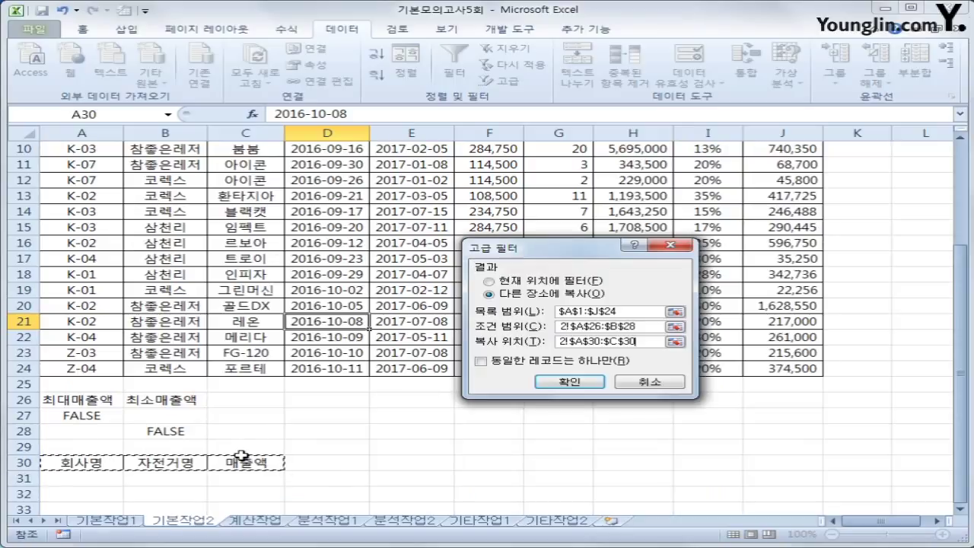
left_click(553, 384)
scroll(475, 391, "down", 2)
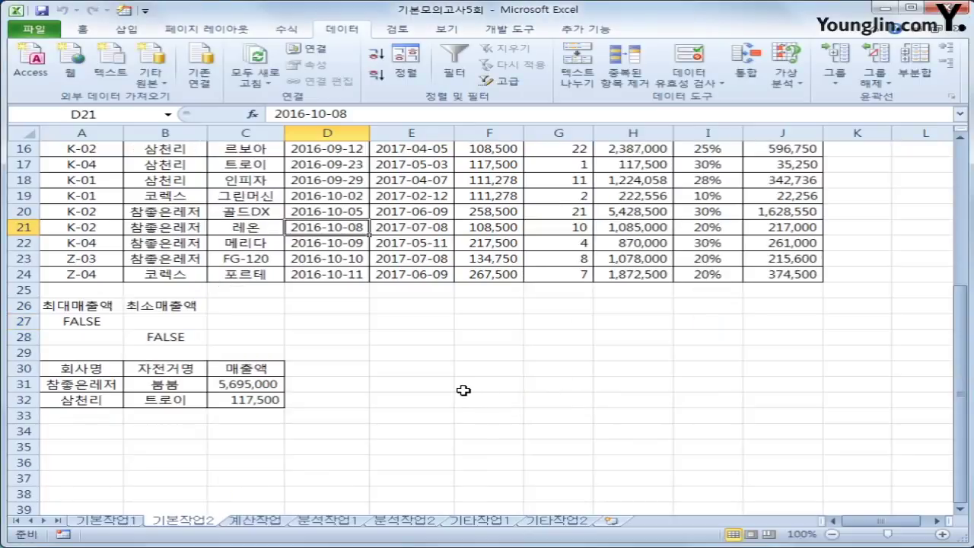
left_click(256, 386)
left_click(256, 399)
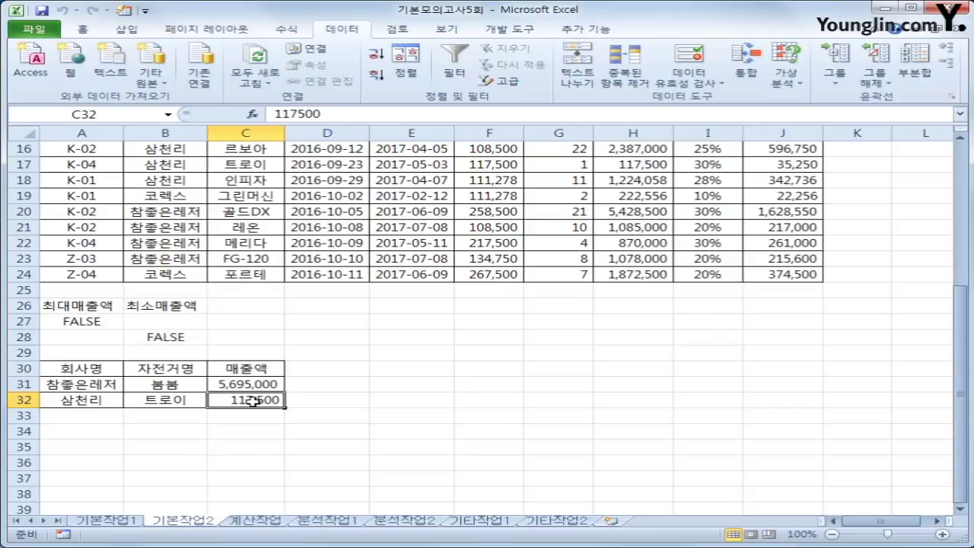
Step: Create a new conditional formatting rule for A2:J24 that uses a formula to determine which cells to format
scroll(253, 401, "up", 5)
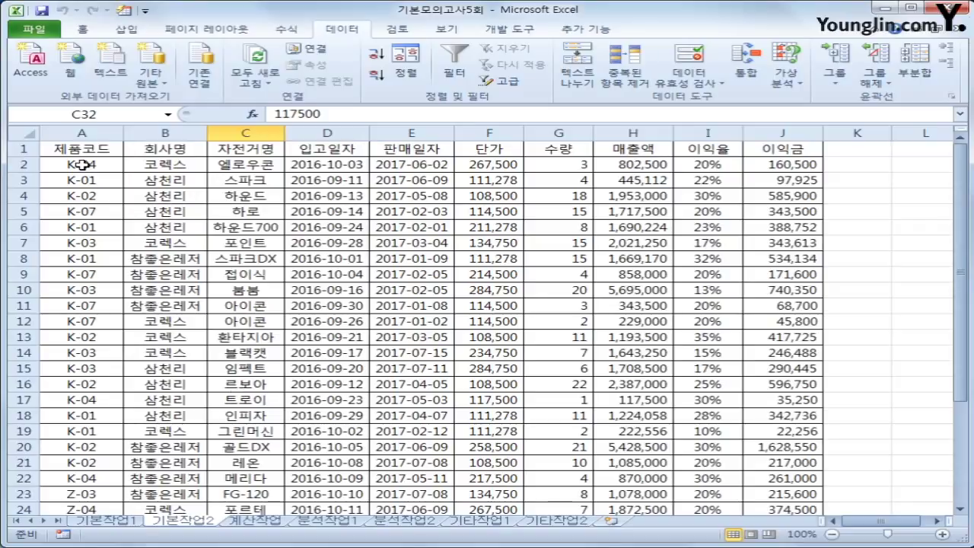
left_click_drag(82, 164, 794, 446)
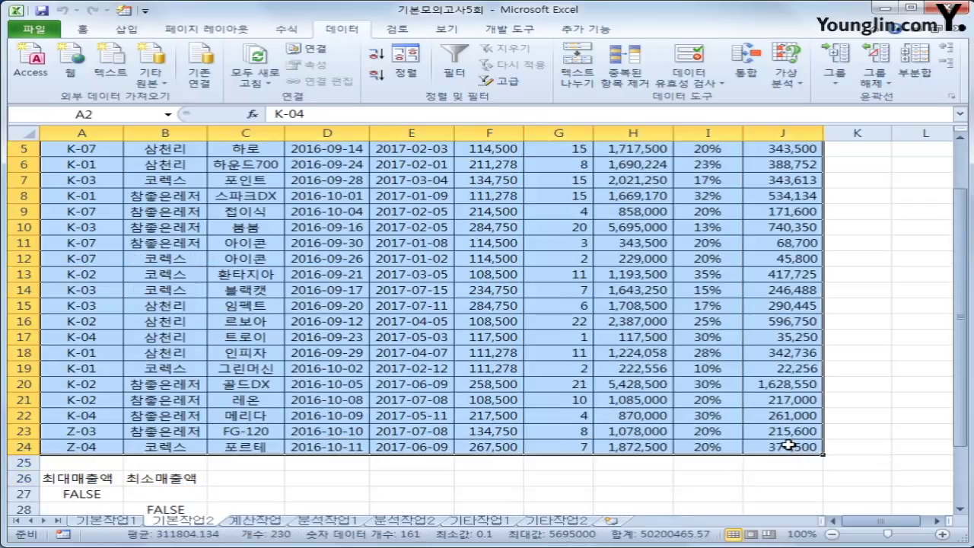
left_click(82, 29)
left_click(659, 73)
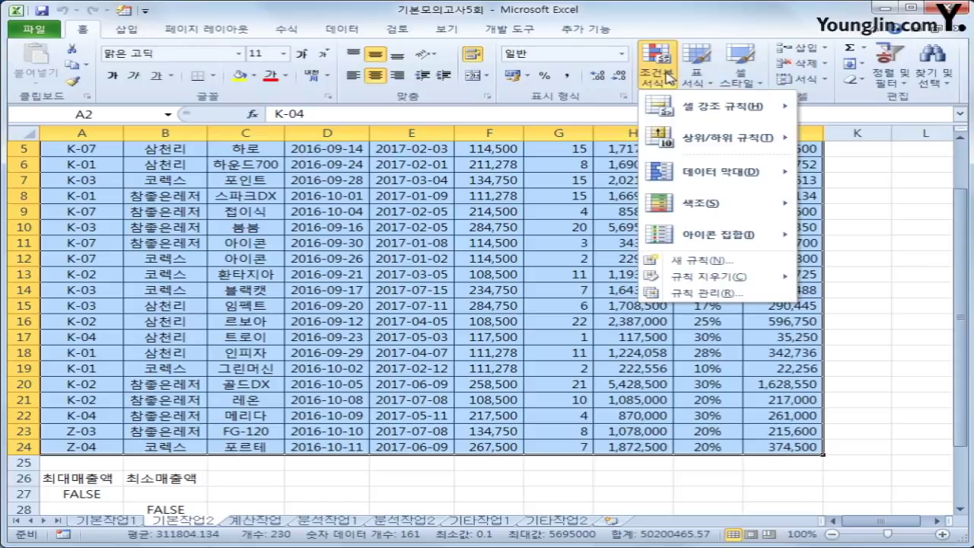
left_click(691, 260)
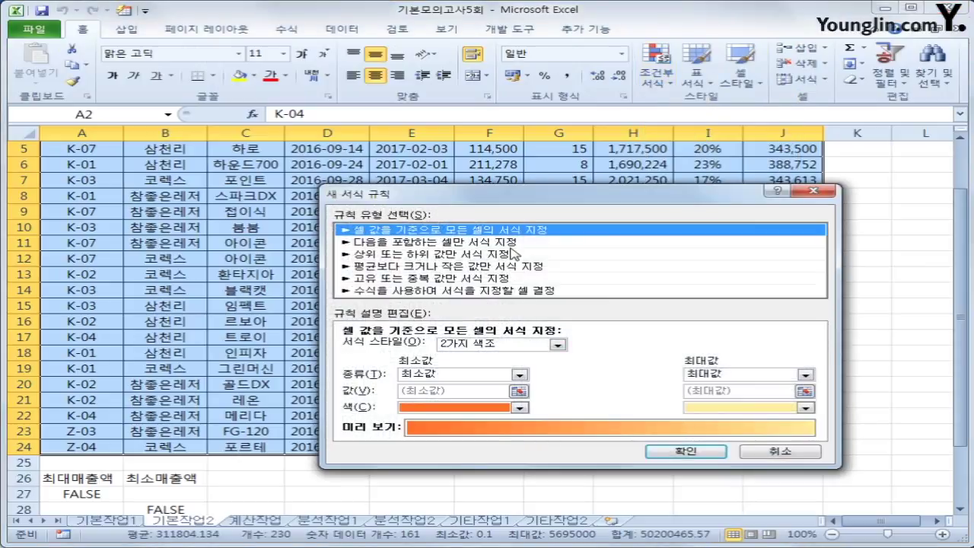
left_click(466, 263)
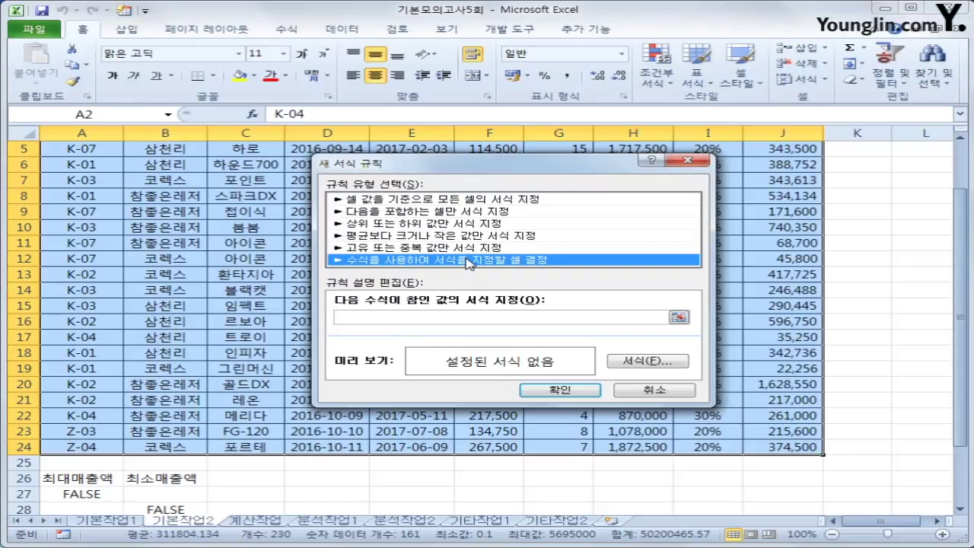
left_click(435, 316)
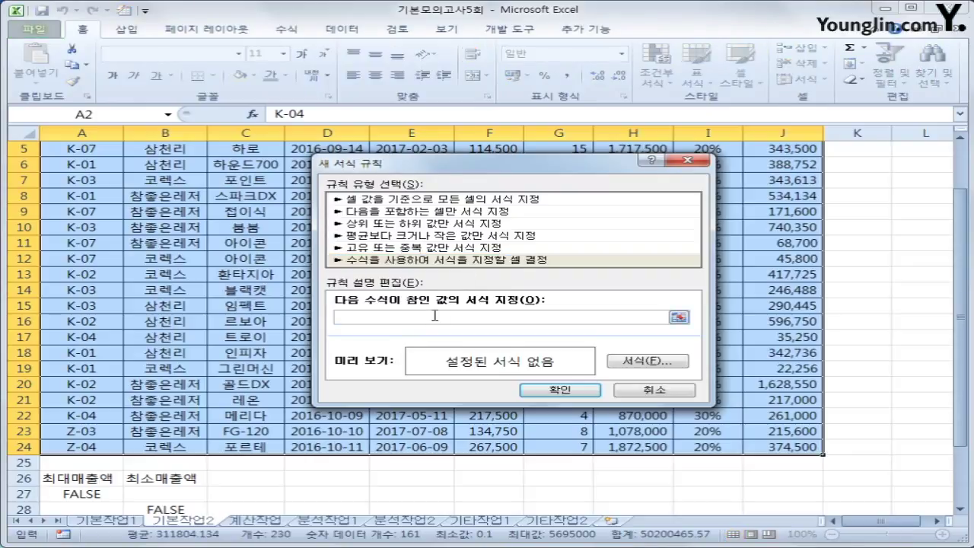
Step: Enter the rule formula =or($I2>20%,$J2>=500000), with the columns absolute and the rows relative
type("ㅋ")
scroll(688, 295, "up", 2)
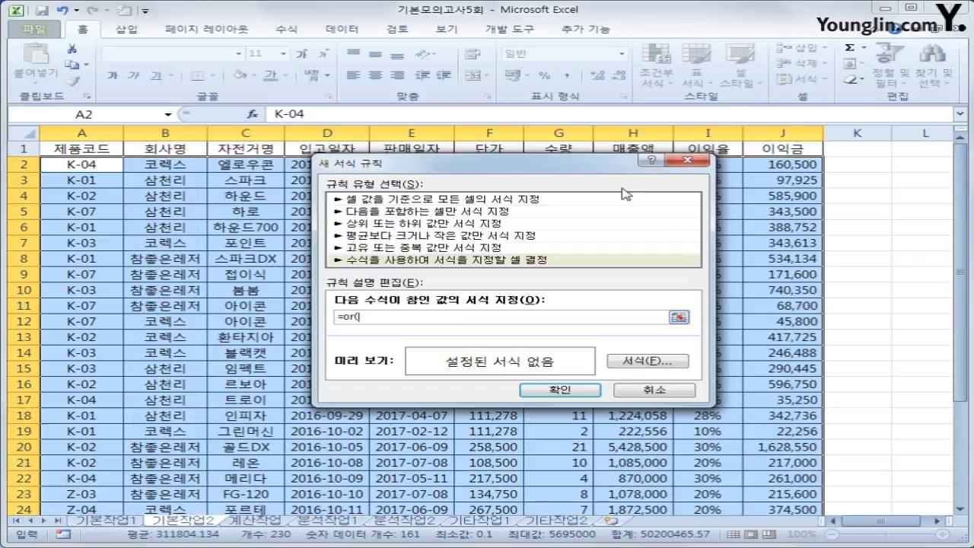
left_click_drag(609, 167, 660, 239)
left_click(706, 167)
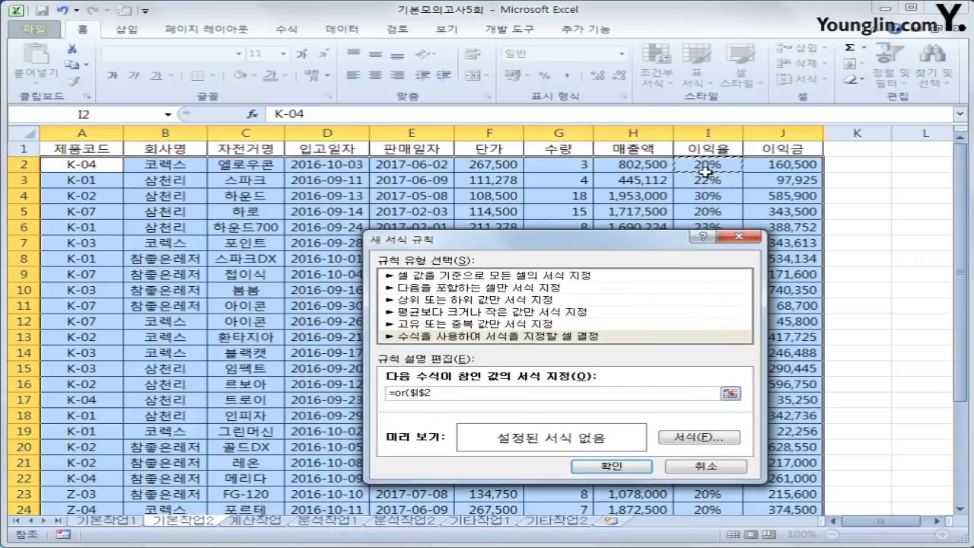
key("F4")
key("F4")
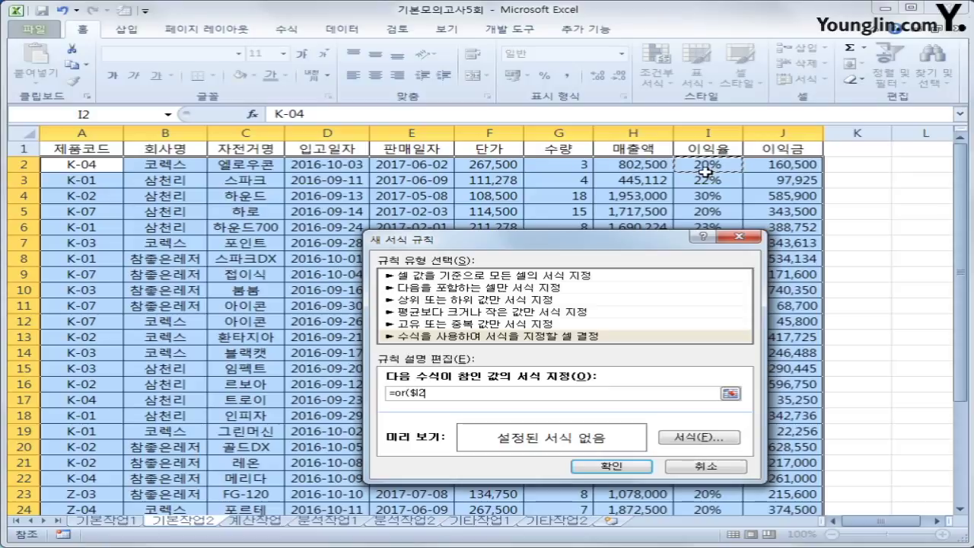
type(">20%,")
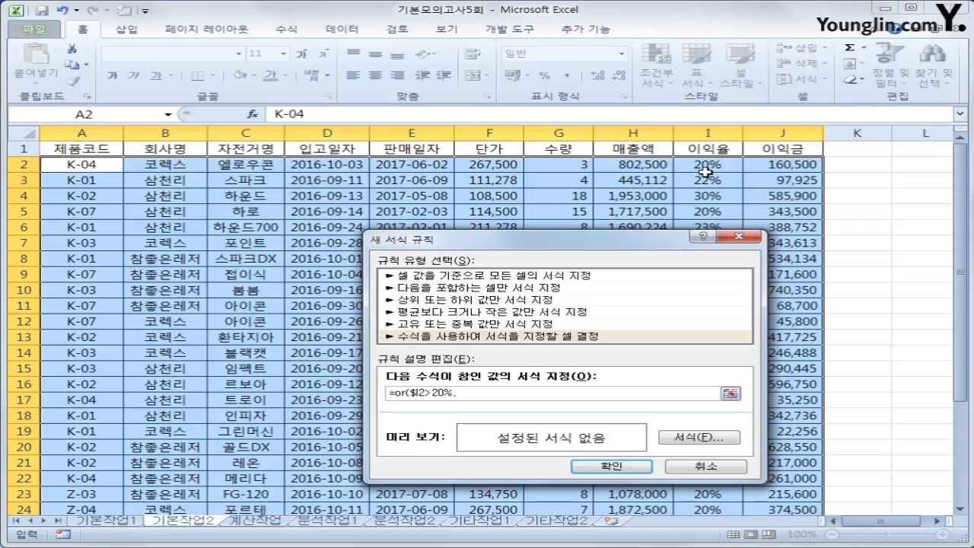
left_click(782, 162)
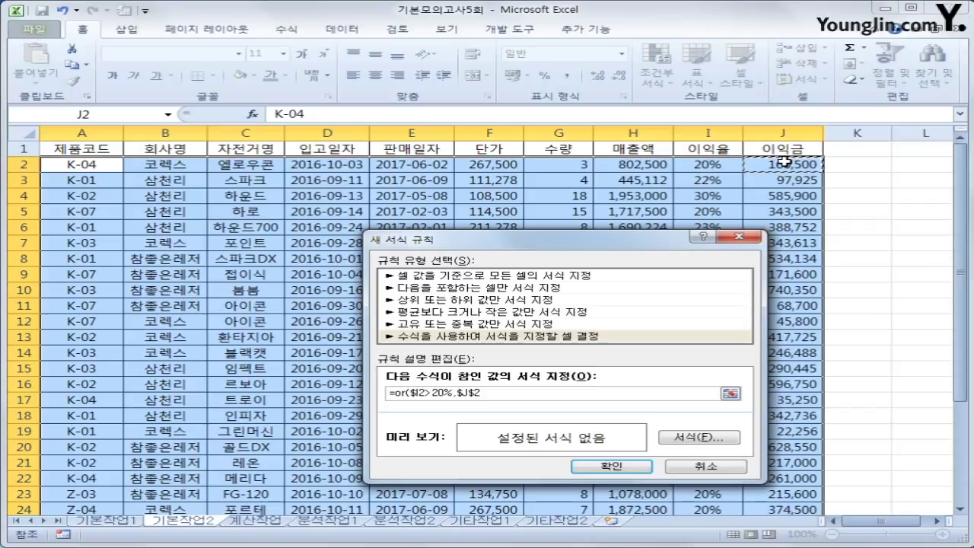
key("F4")
key("F4")
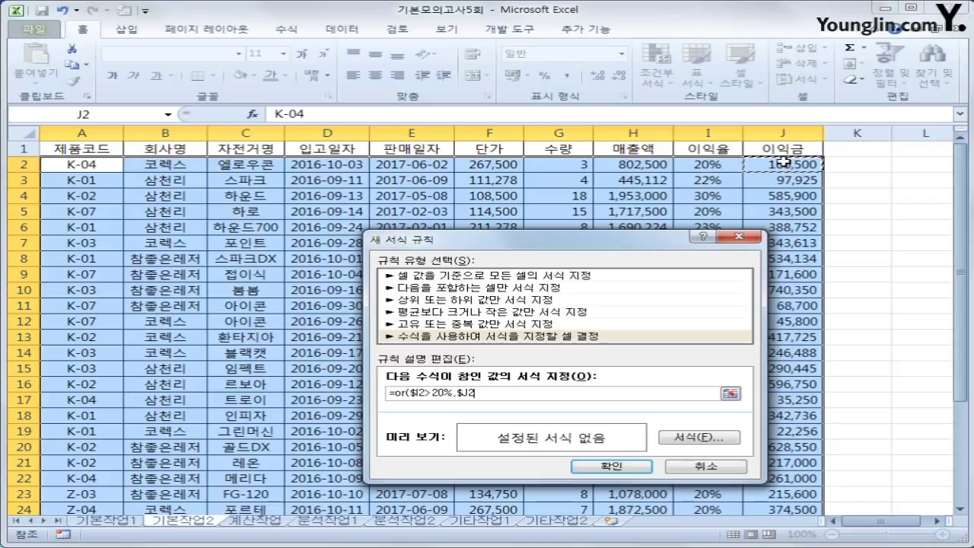
type(">=500000")
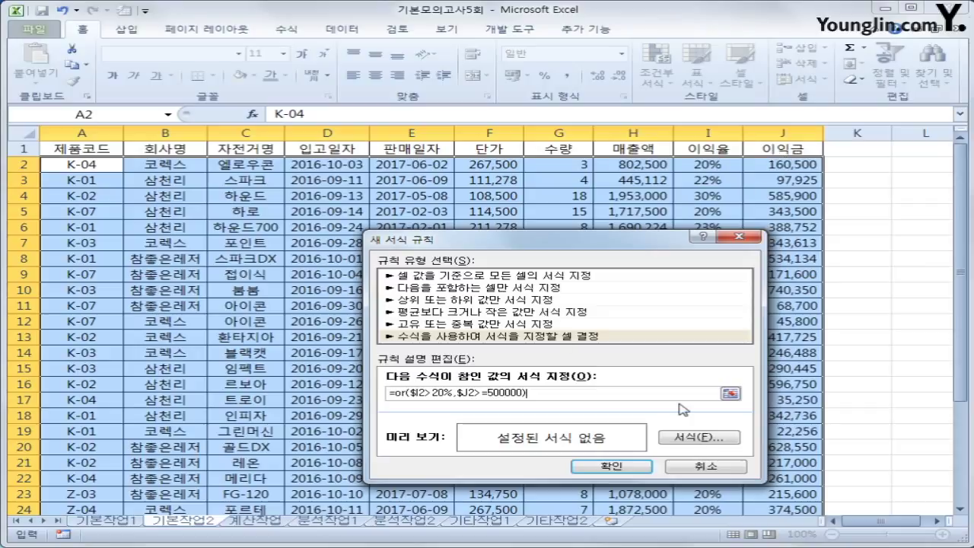
Step: Set the rule's font style to 기울임꼴 and its font color to standard blue, and apply the rule
left_click(674, 442)
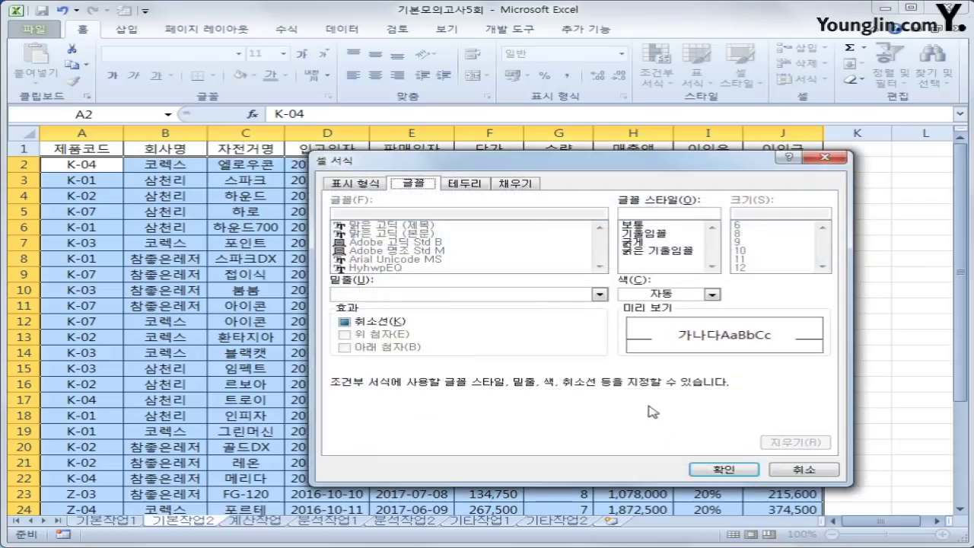
left_click(659, 234)
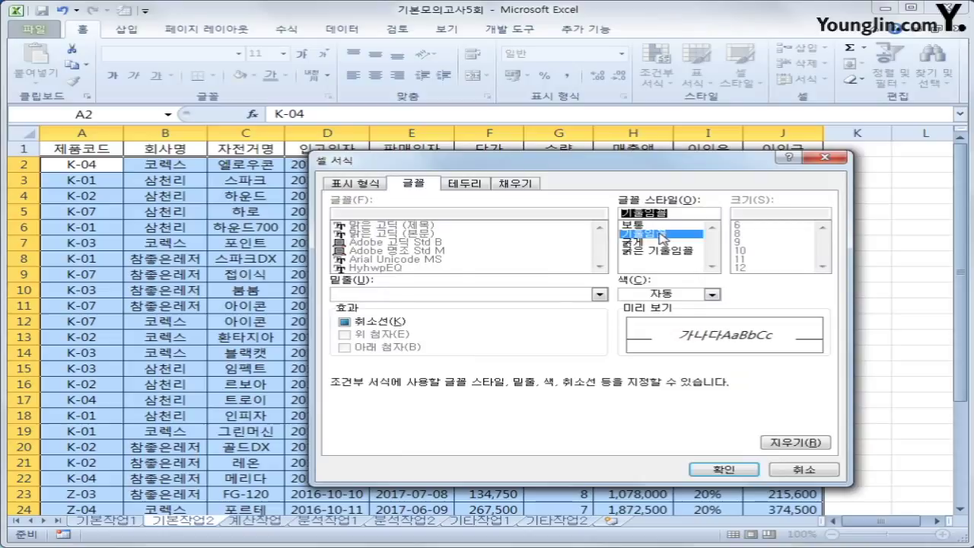
left_click(679, 294)
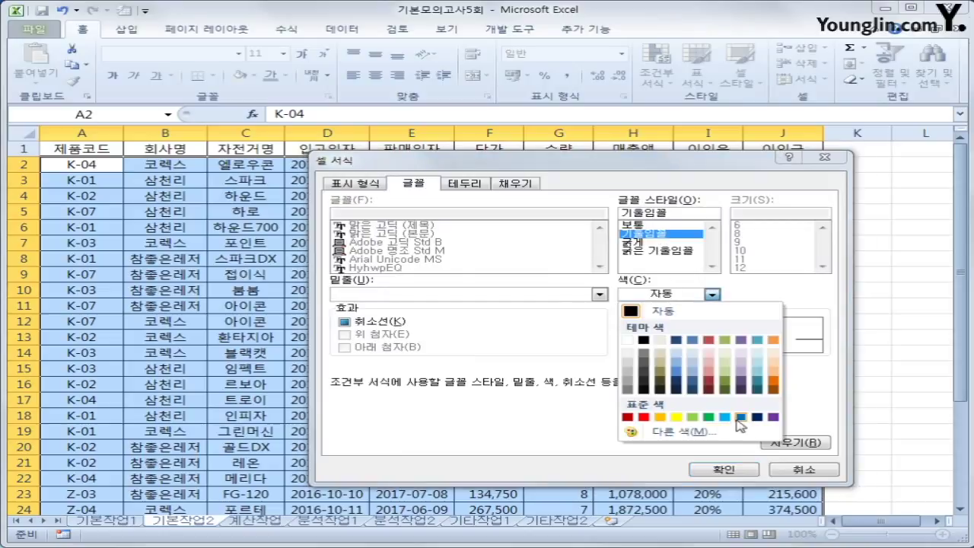
left_click(739, 417)
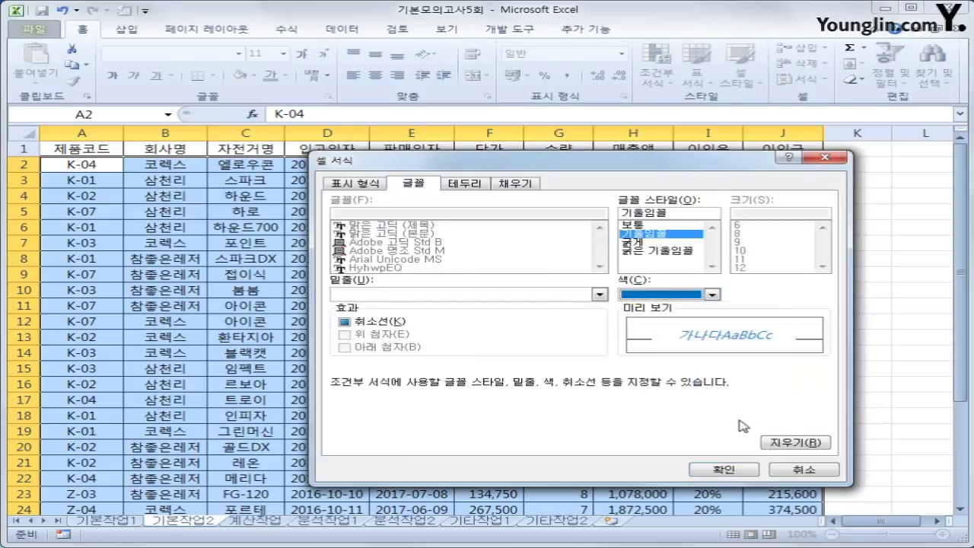
left_click(721, 469)
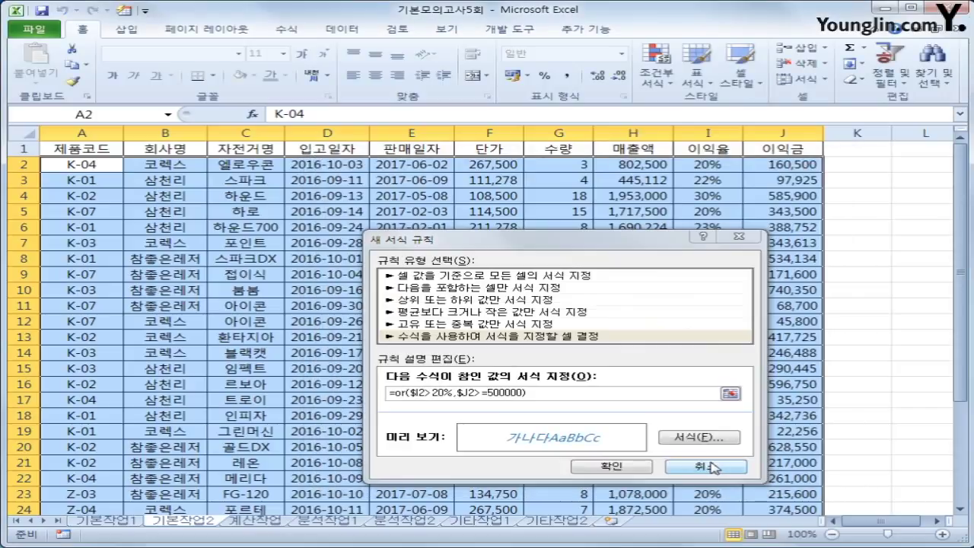
left_click(612, 466)
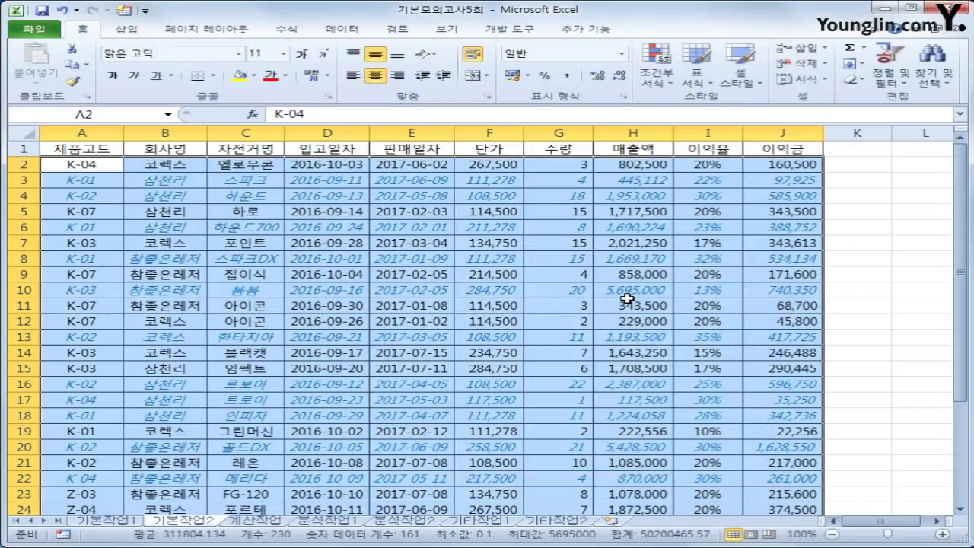
Step: Turn on the 숨김 cell protection option for the 이익금 formulas in J2:J24
scroll(624, 297, "down", 2)
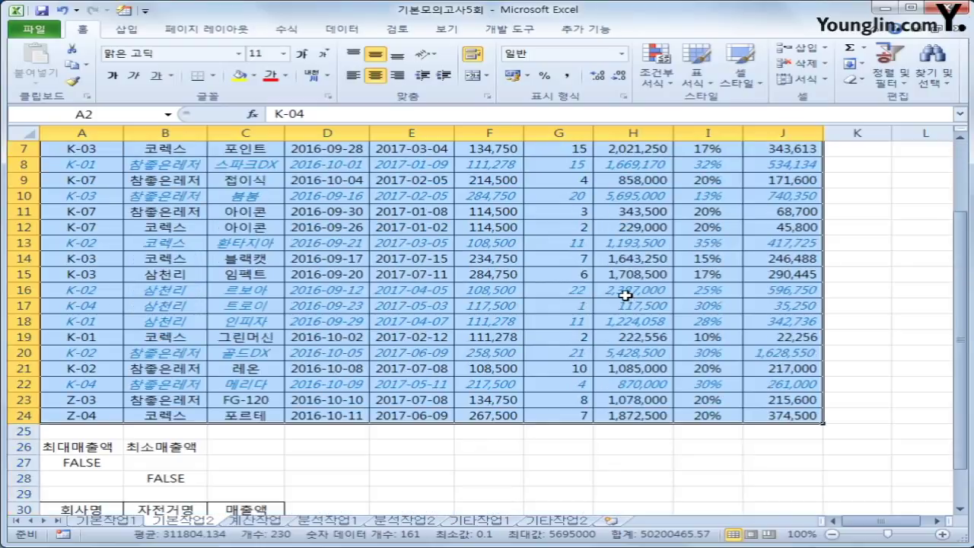
scroll(624, 297, "up", 2)
left_click(774, 150)
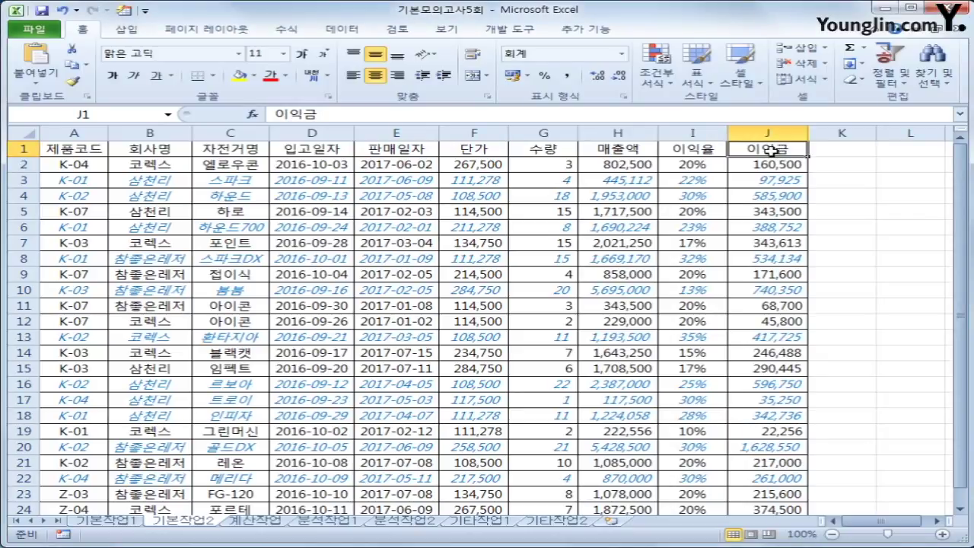
left_click(767, 163)
left_click_drag(765, 162, 761, 477)
scroll(767, 461, "up", 1)
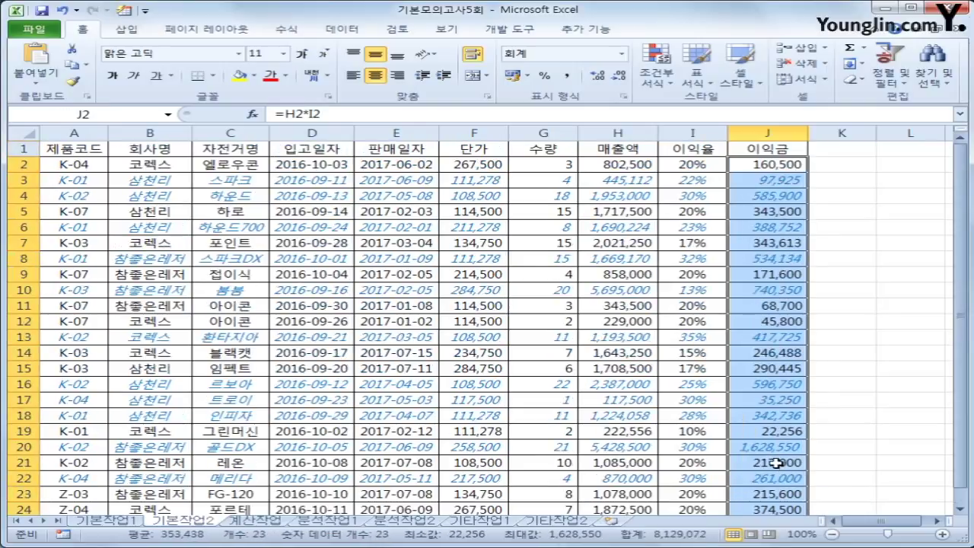
right_click(760, 198)
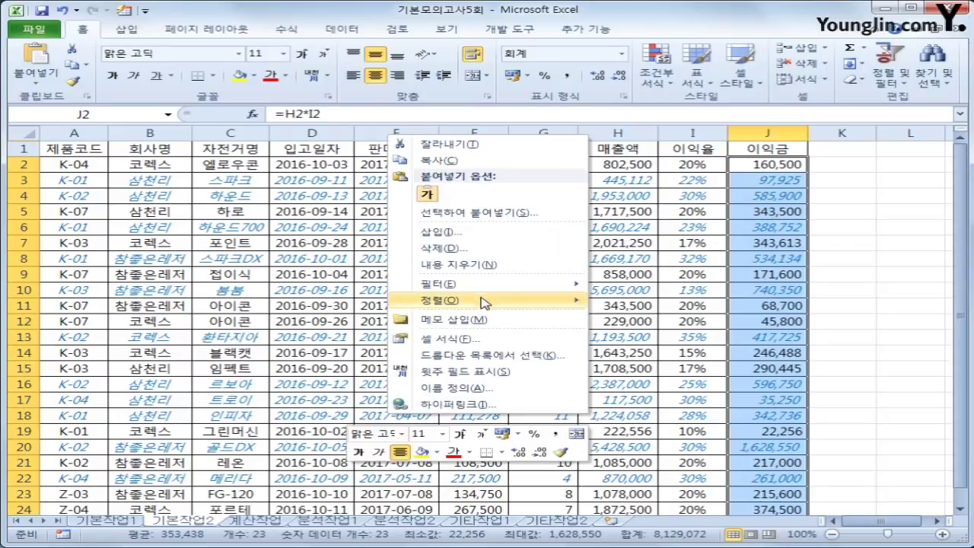
left_click(470, 339)
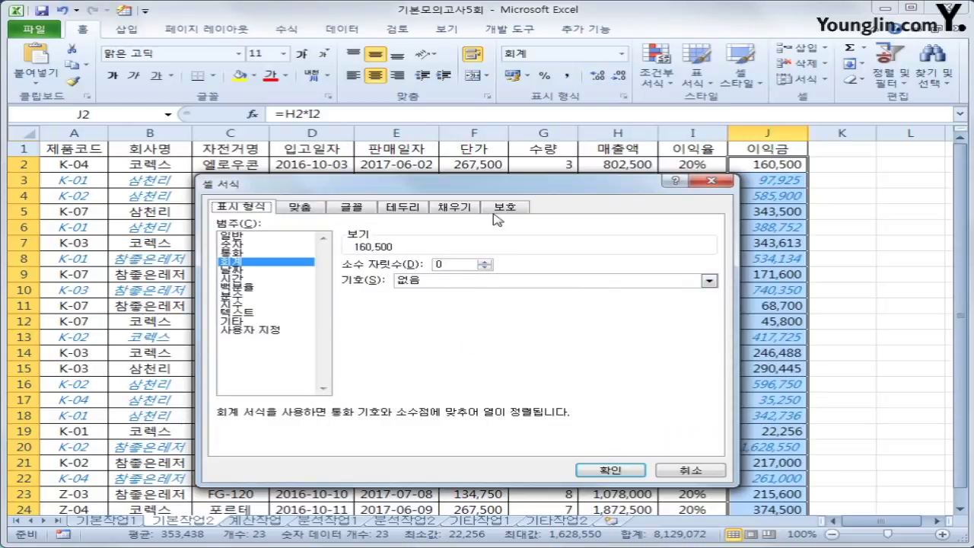
left_click(502, 208)
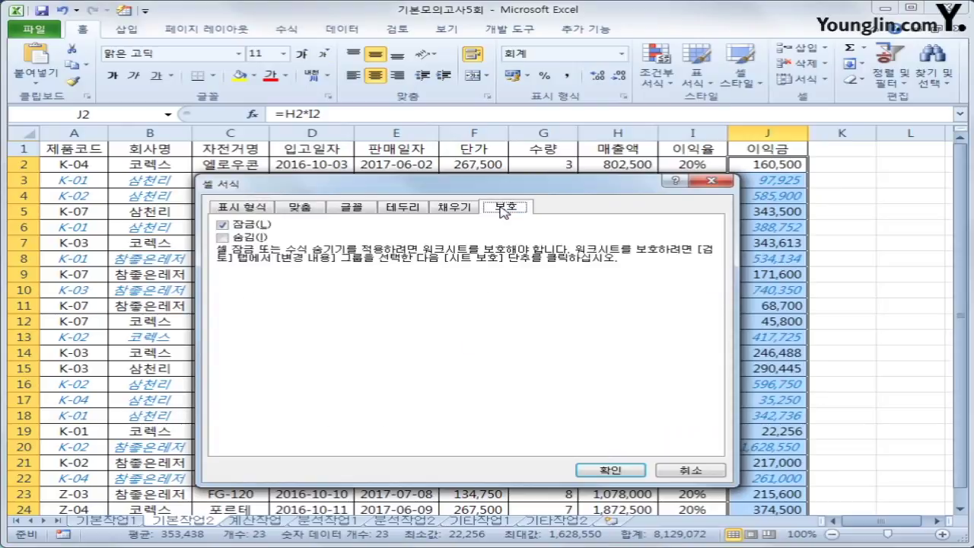
left_click(251, 238)
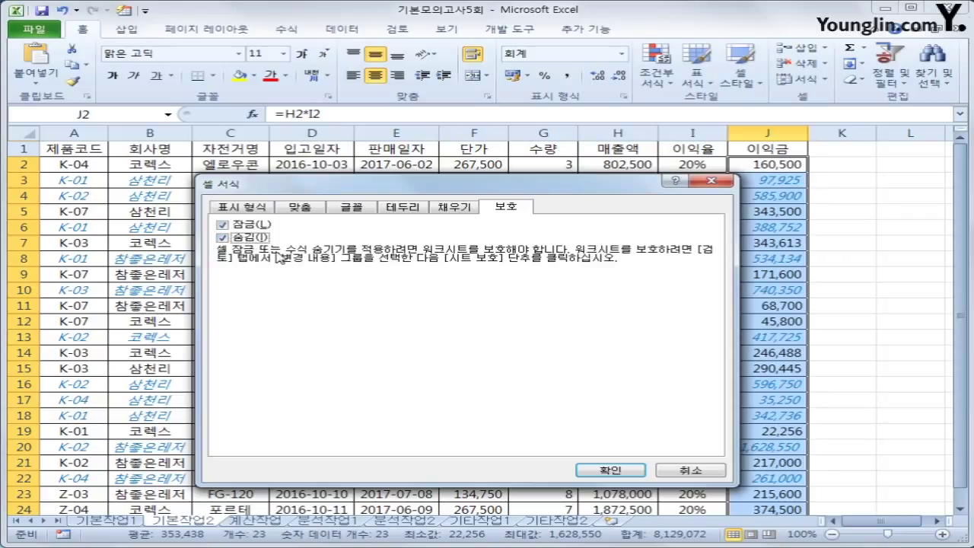
left_click(629, 474)
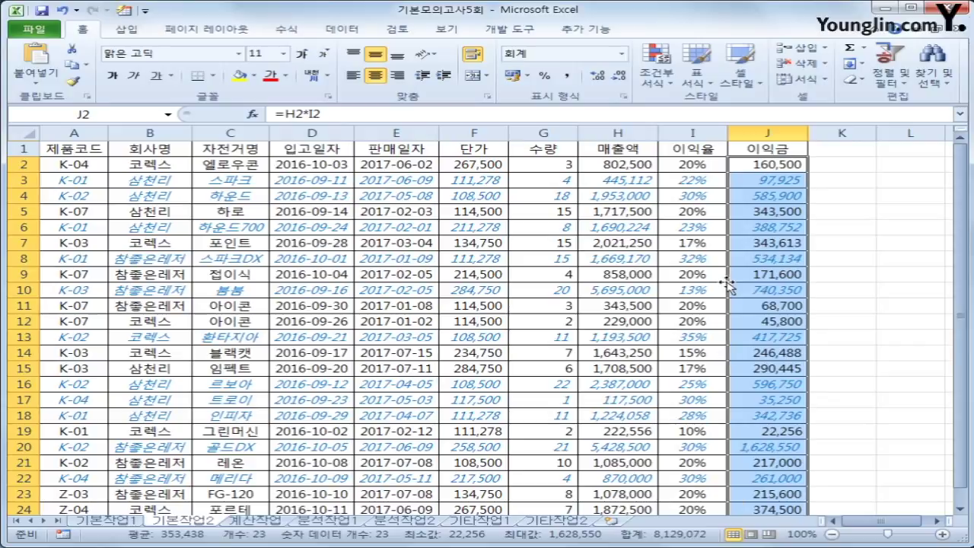
Step: Protect the sheet without a password, allowing selection of locked and unlocked cells, and protect the workbook's 구조 without a password
left_click(397, 29)
left_click(553, 79)
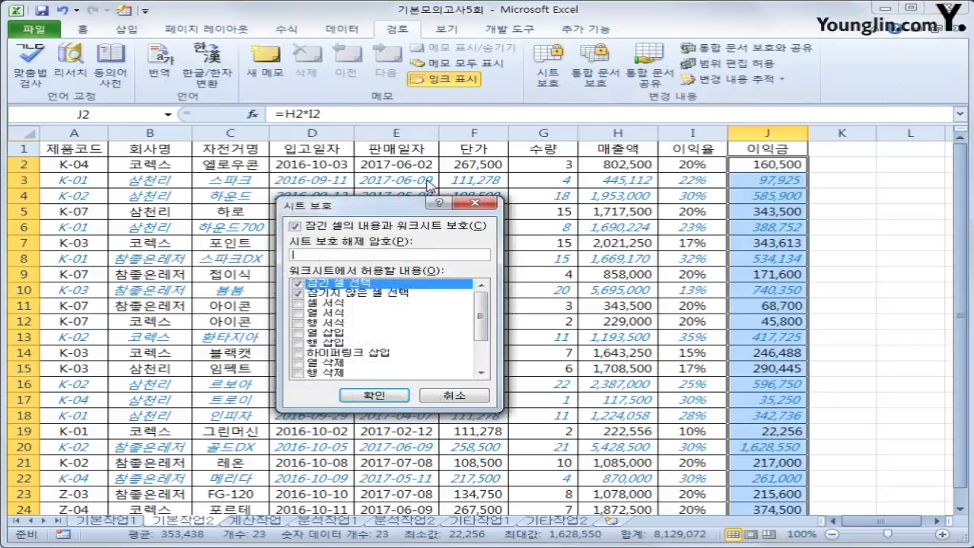
left_click_drag(391, 191, 472, 187)
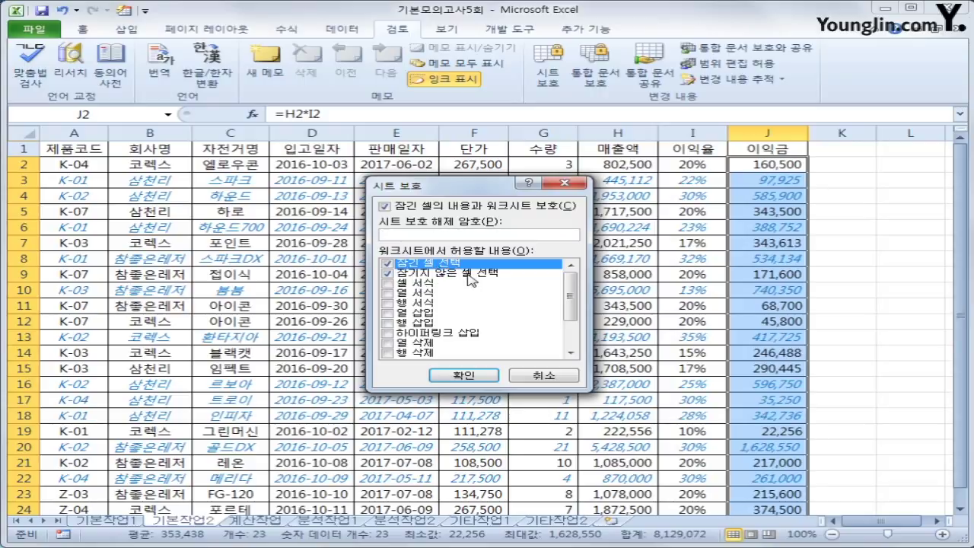
left_click(493, 376)
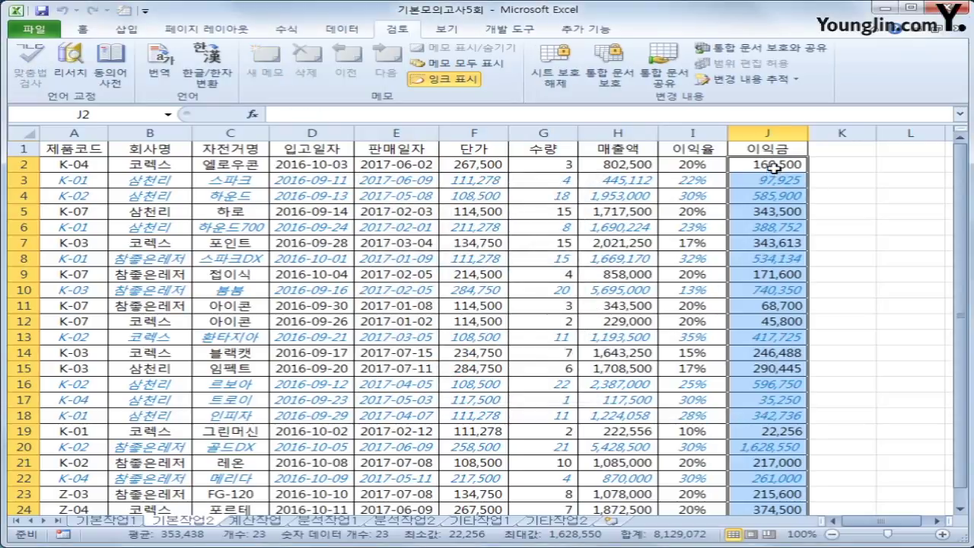
left_click(774, 166)
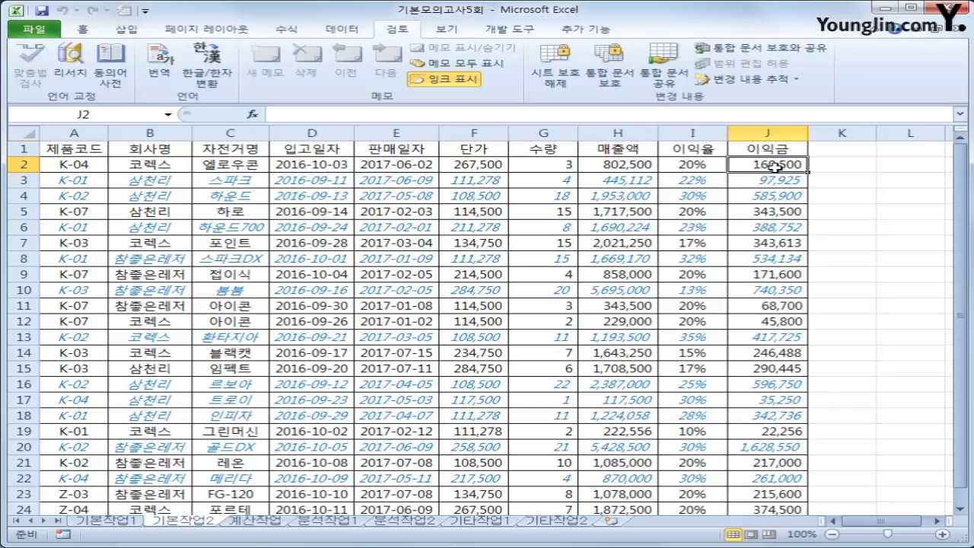
left_click(614, 80)
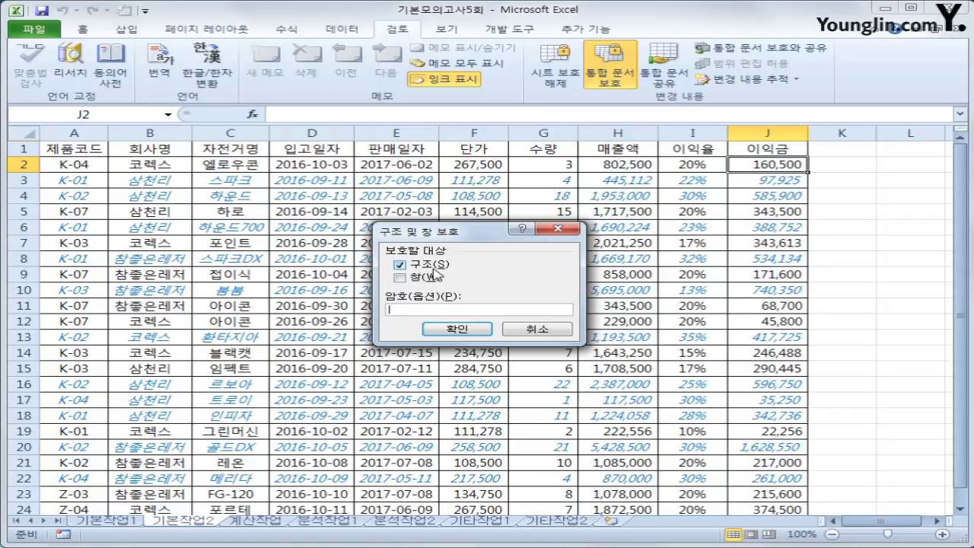
left_click(455, 327)
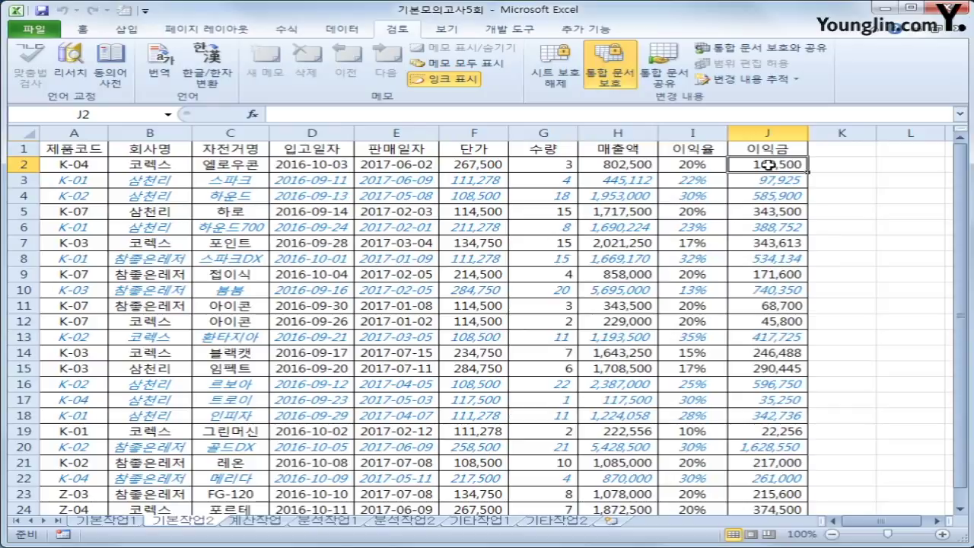
Step: Go to the 계산작업 sheet, check the [표1] price table J3:K10, and select the first 매출액 cell, F3
left_click(265, 522)
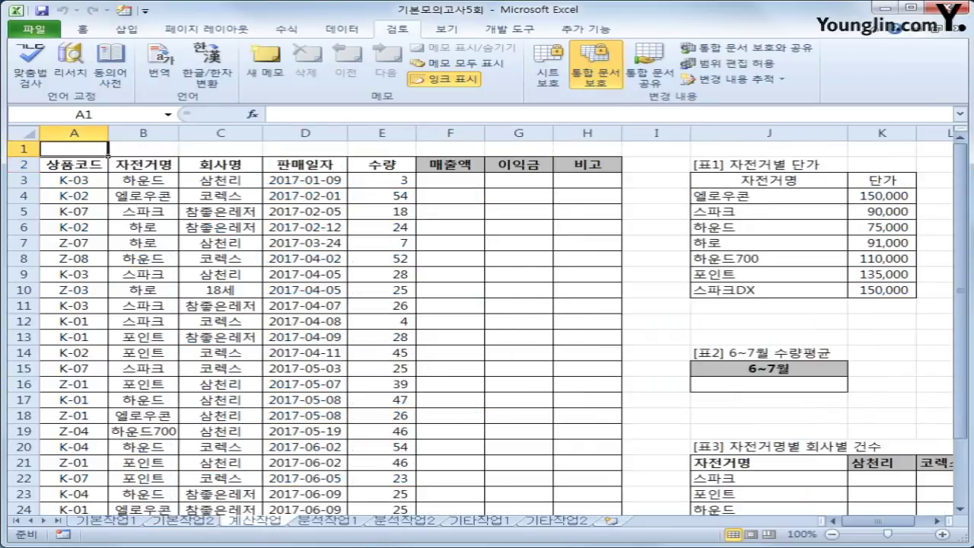
left_click(82, 29)
left_click(450, 180)
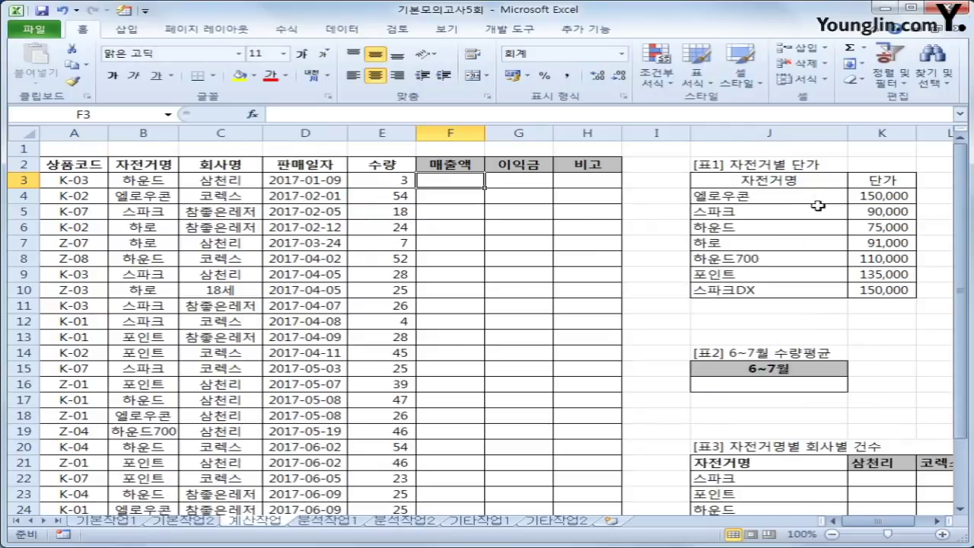
left_click_drag(799, 179, 875, 294)
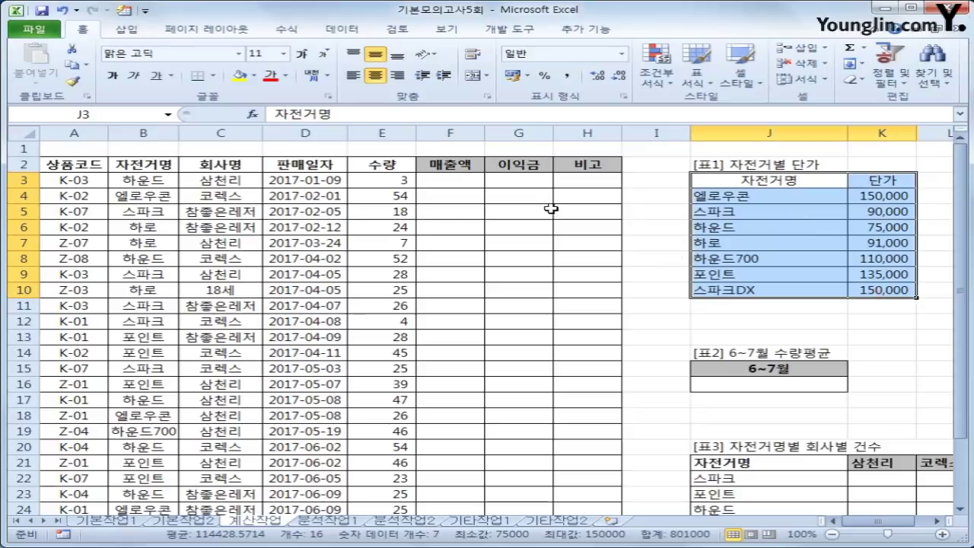
left_click(398, 178)
left_click(467, 178)
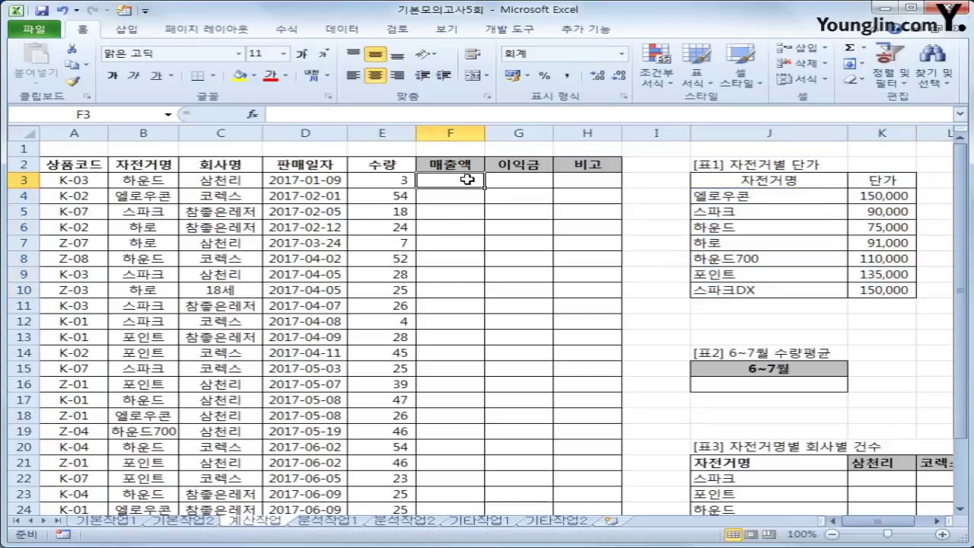
Step: In F3, start a VLOOKUP formula that looks up B3 in the absolute range $J$4:$K$10
type("=")
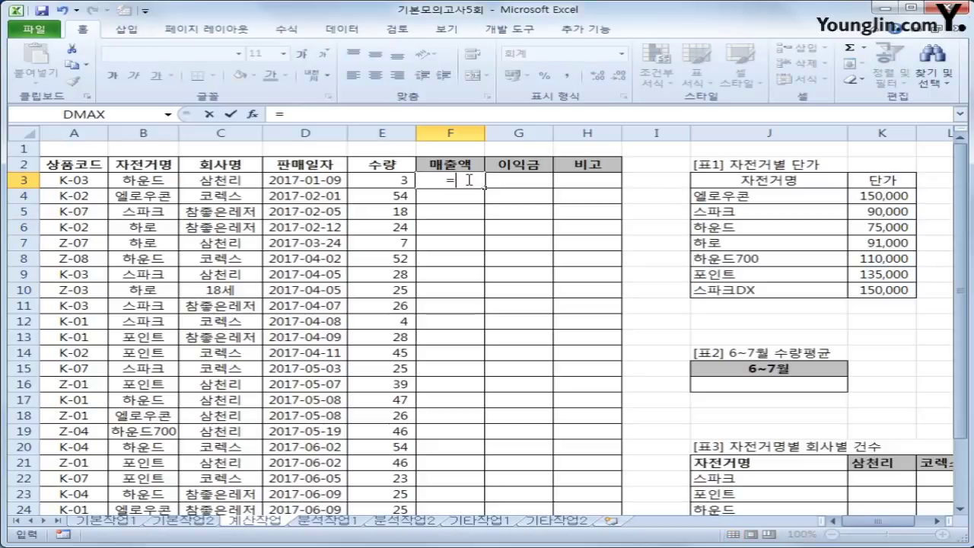
type("vlo")
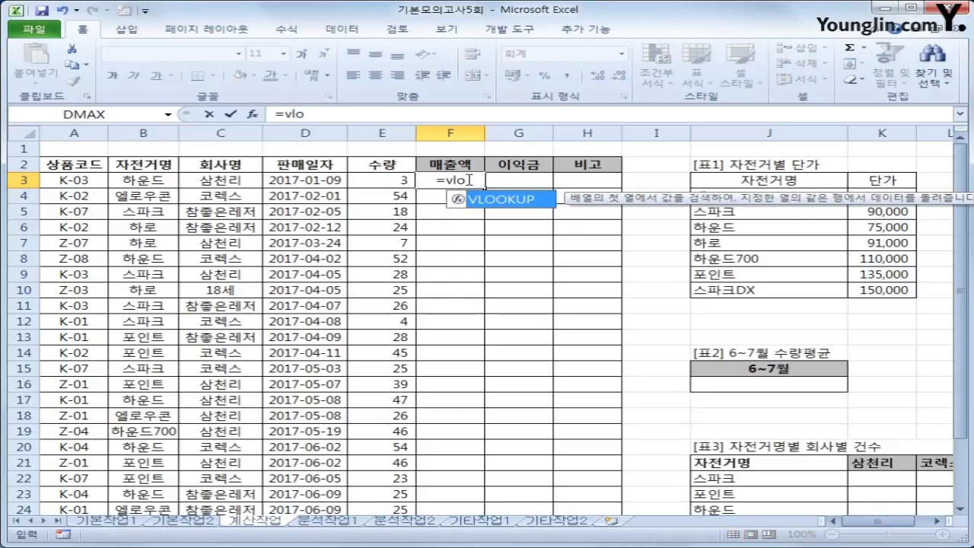
key("Tab")
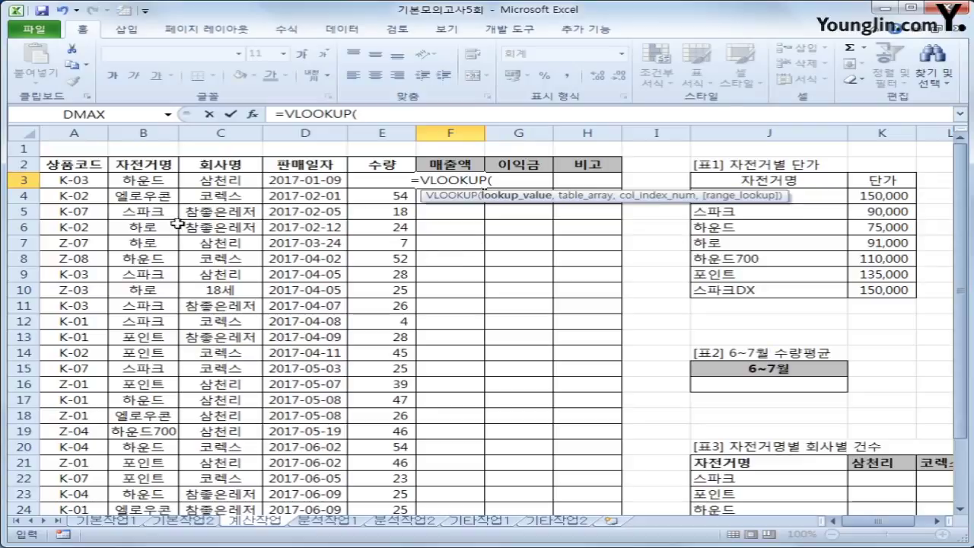
left_click(143, 180)
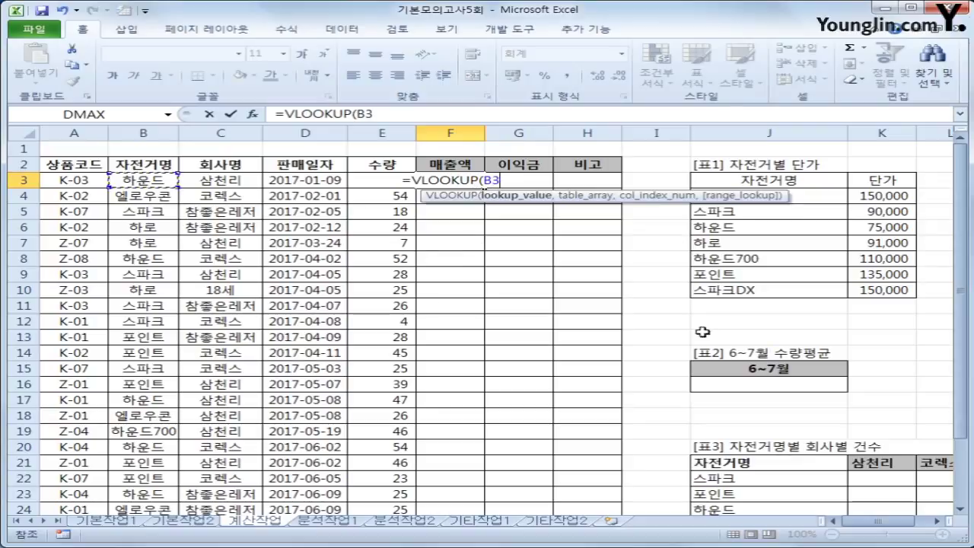
type(",")
left_click(806, 198)
left_click_drag(806, 198, 865, 287)
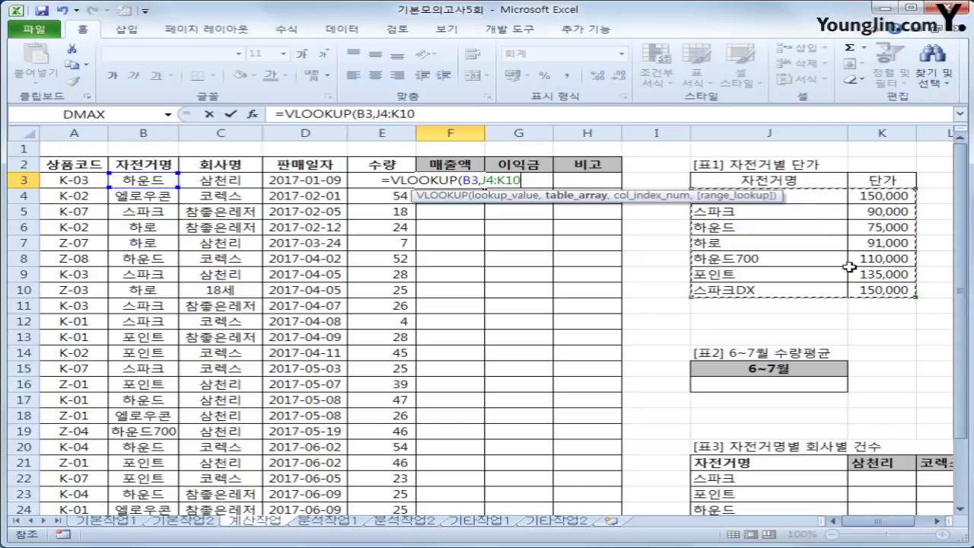
key("F4")
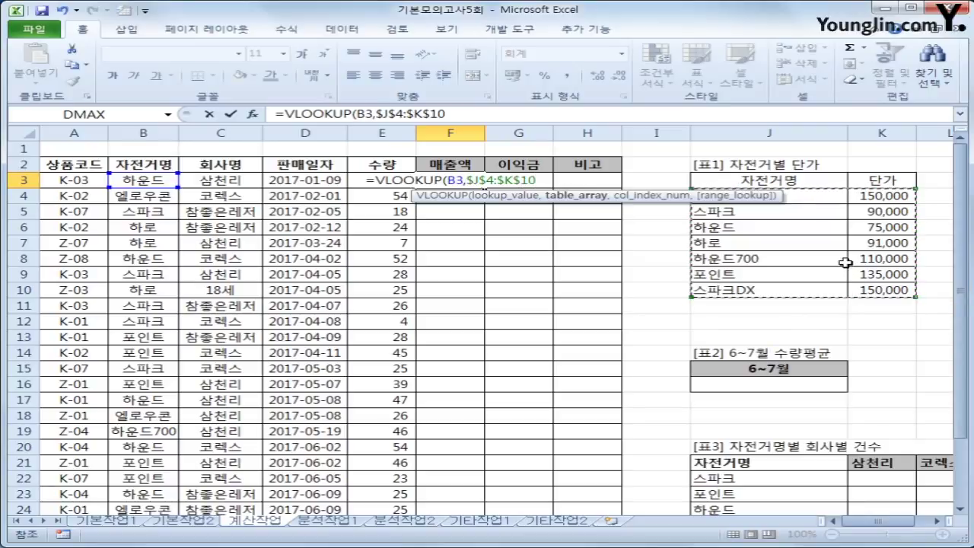
Step: Complete the VLOOKUP with column index 2 and range lookup 0, and fill it down the 매출액 column
type(",")
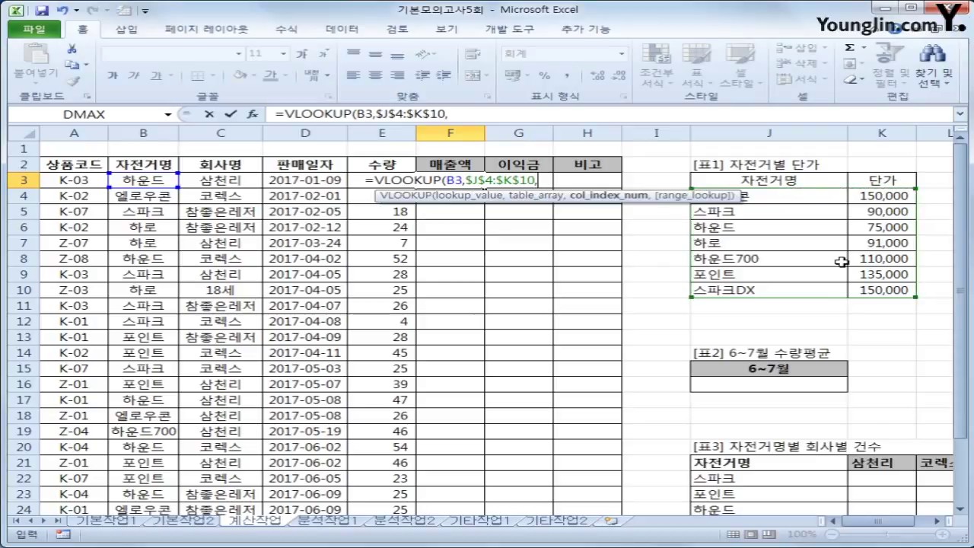
type("2,")
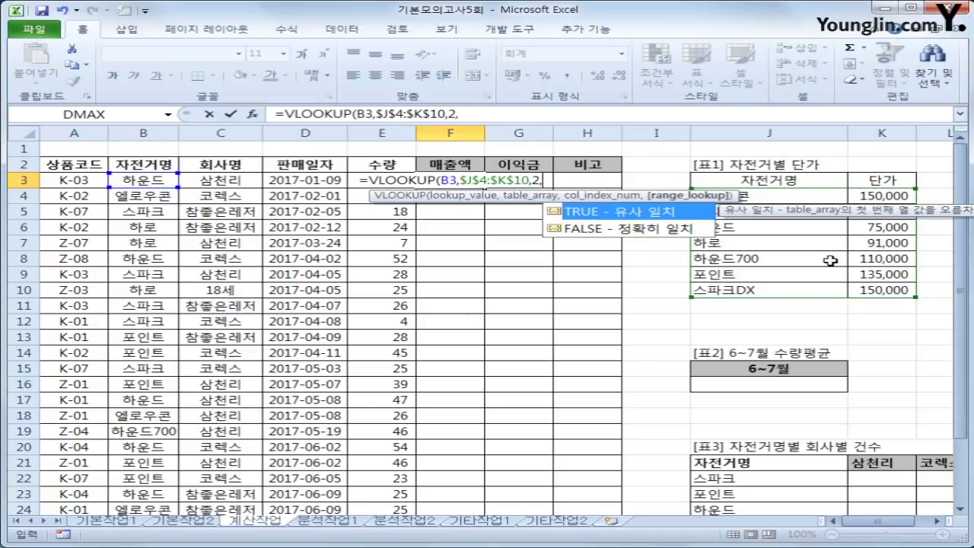
type("0")
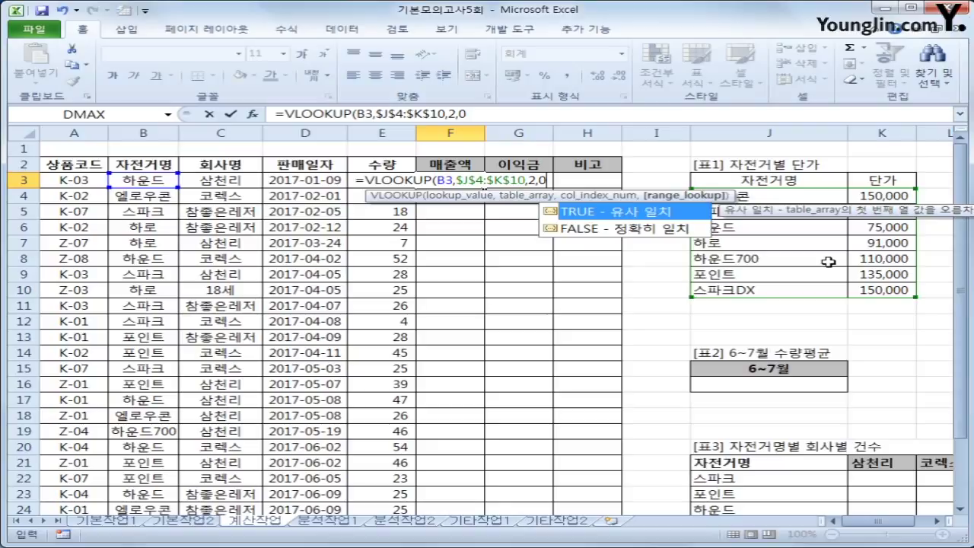
type(")")
key("Return")
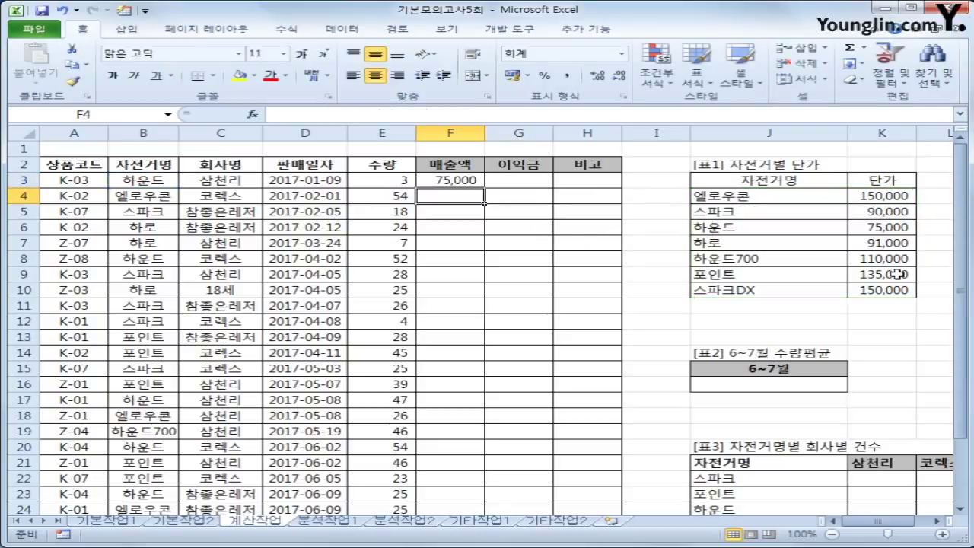
left_click(472, 182)
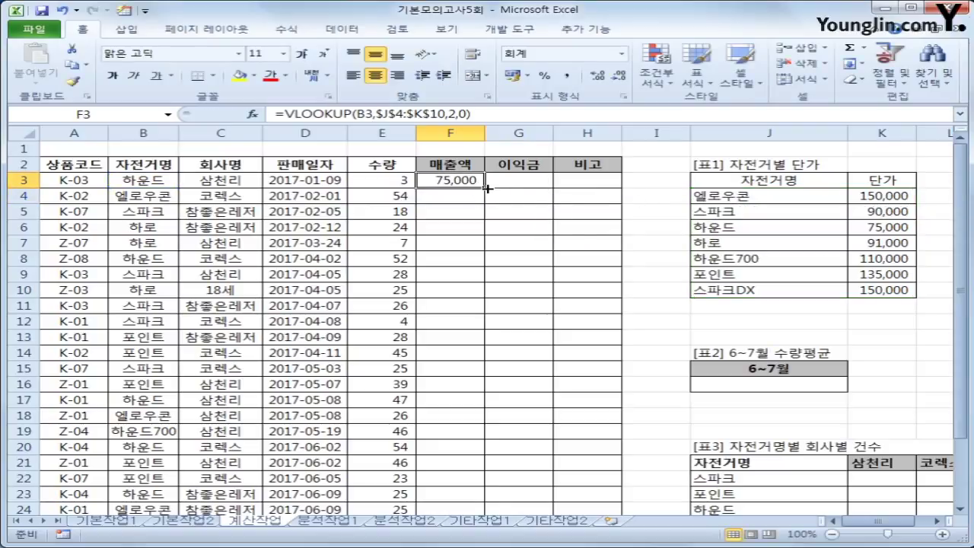
double_click(484, 188)
Step: Extend the F3 formula to multiply the looked-up price by the 수량 in E3
left_click(459, 176)
left_click(532, 112)
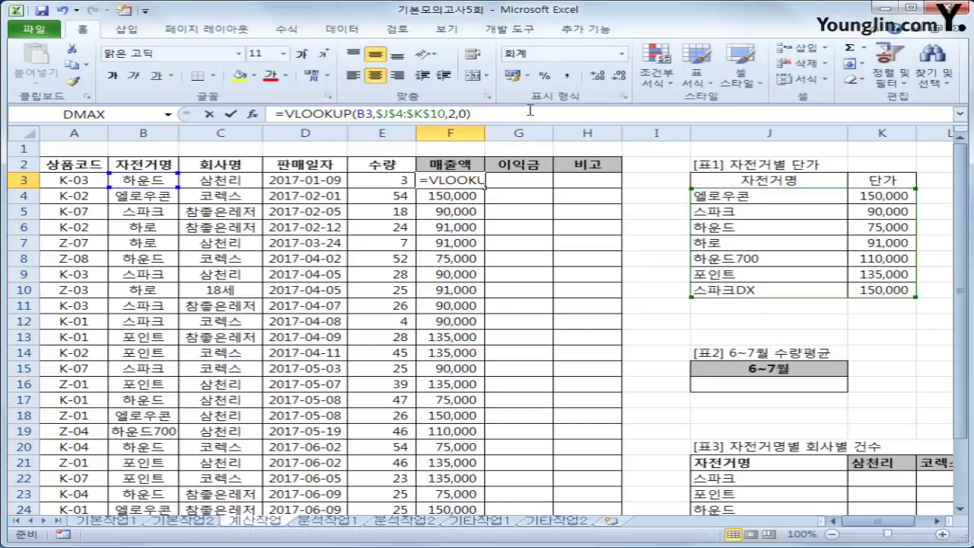
type("*")
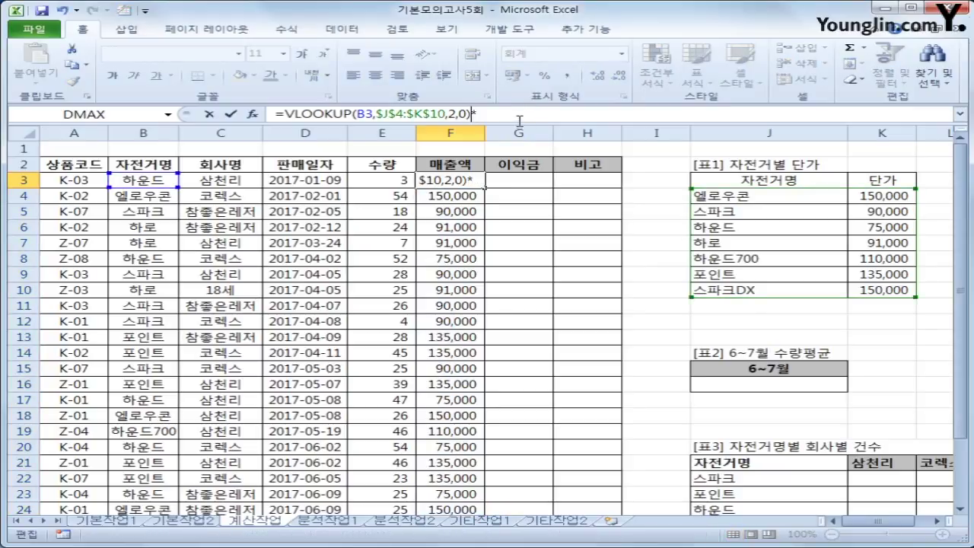
left_click(366, 176)
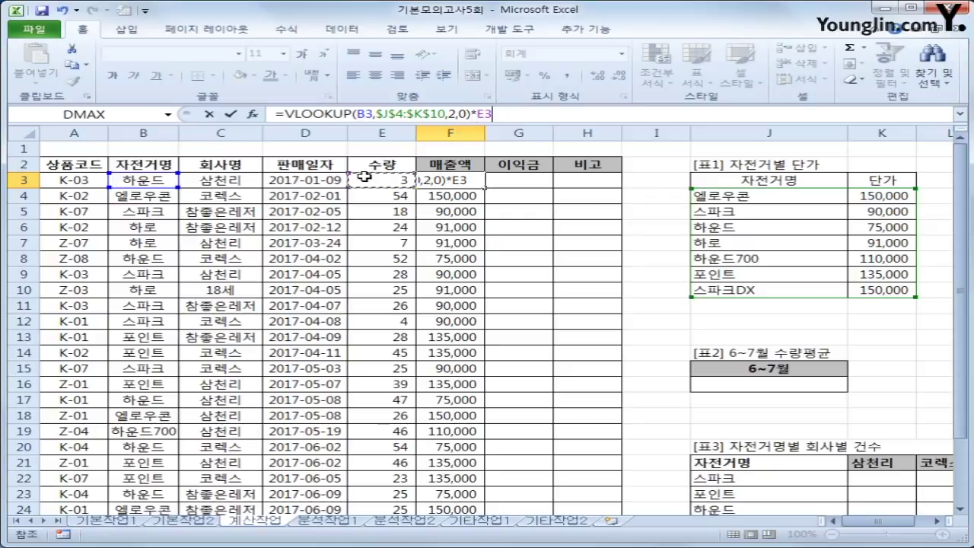
key("Return")
Step: Fill the F3 formula down the 매출액 column again and auto-fit the width of column F
left_click(477, 181)
double_click(487, 187)
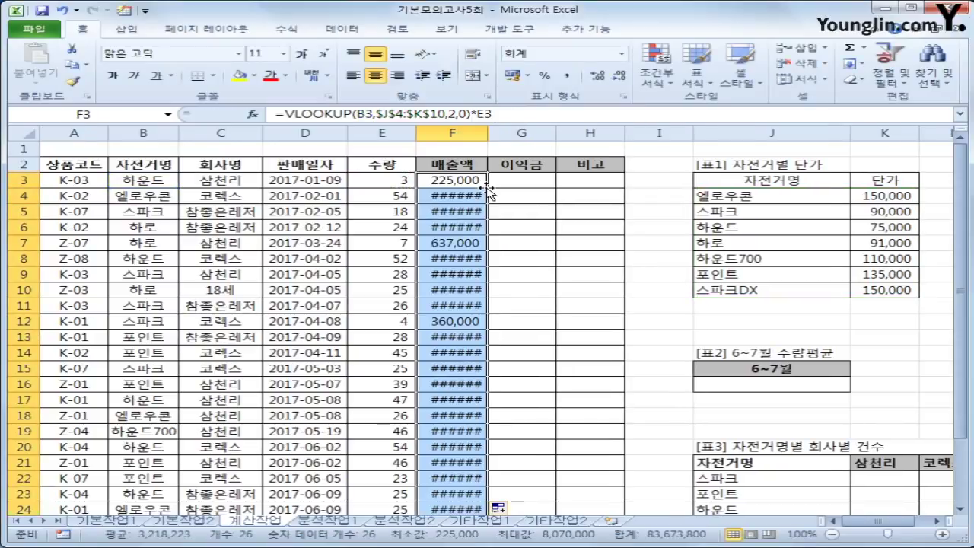
left_click(466, 179)
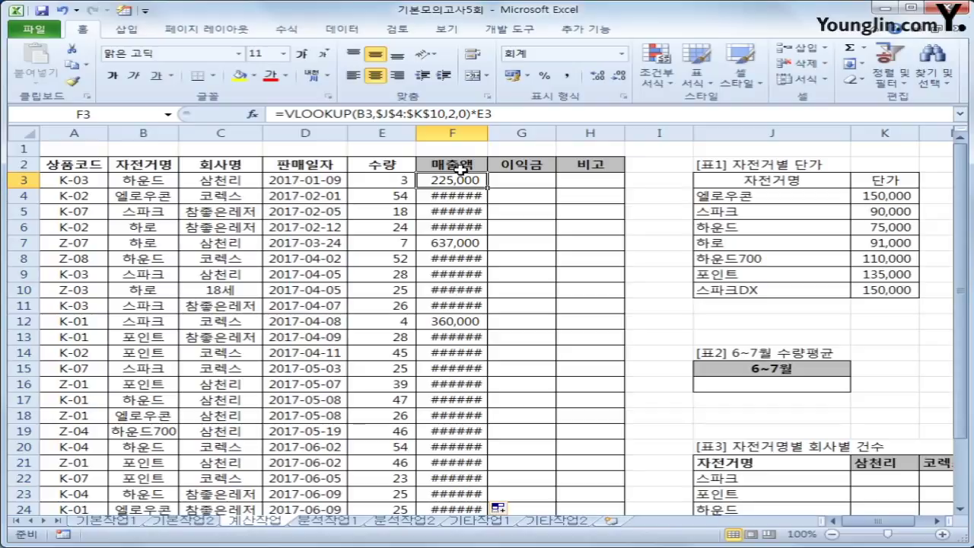
double_click(487, 131)
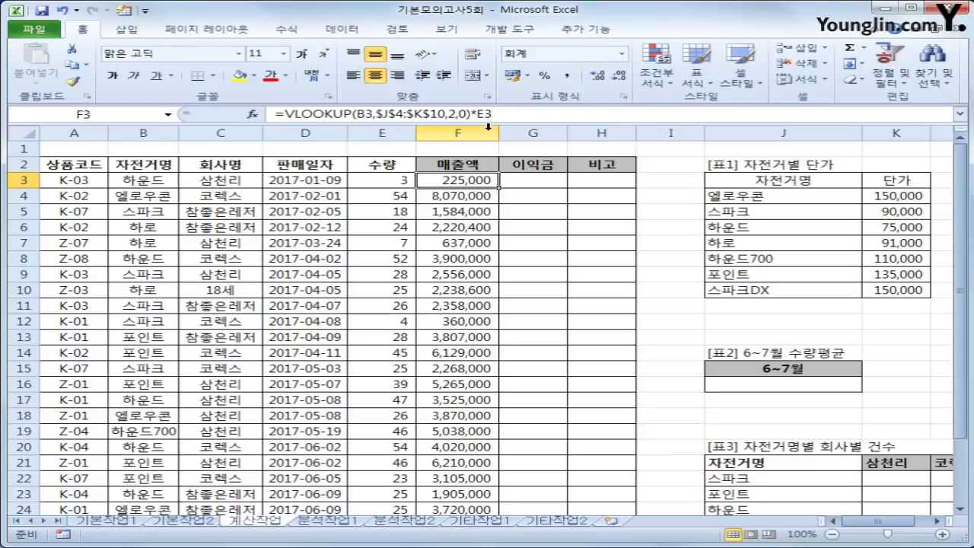
Step: In G3, start an IF formula that tests whether the month of the sale date in D3 is <=4
left_click(527, 184)
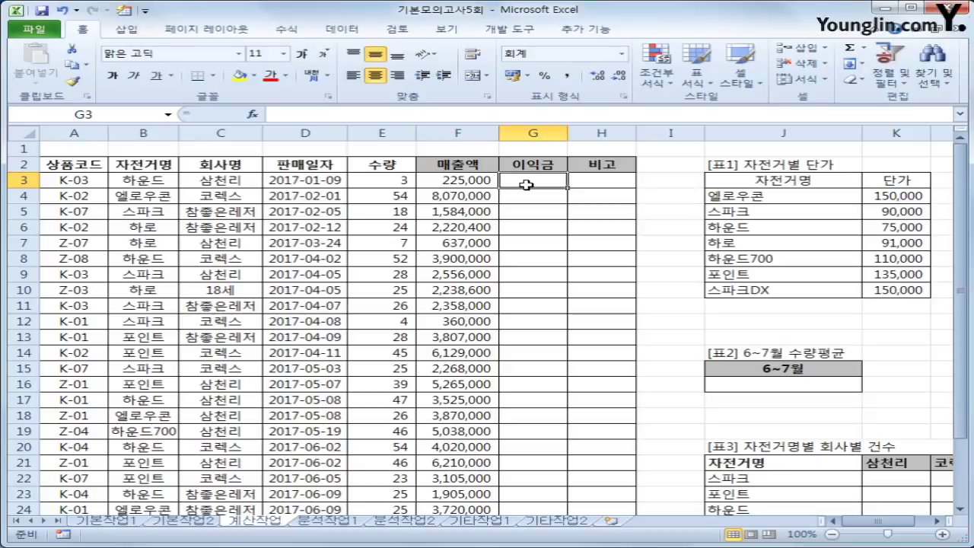
type("=if(")
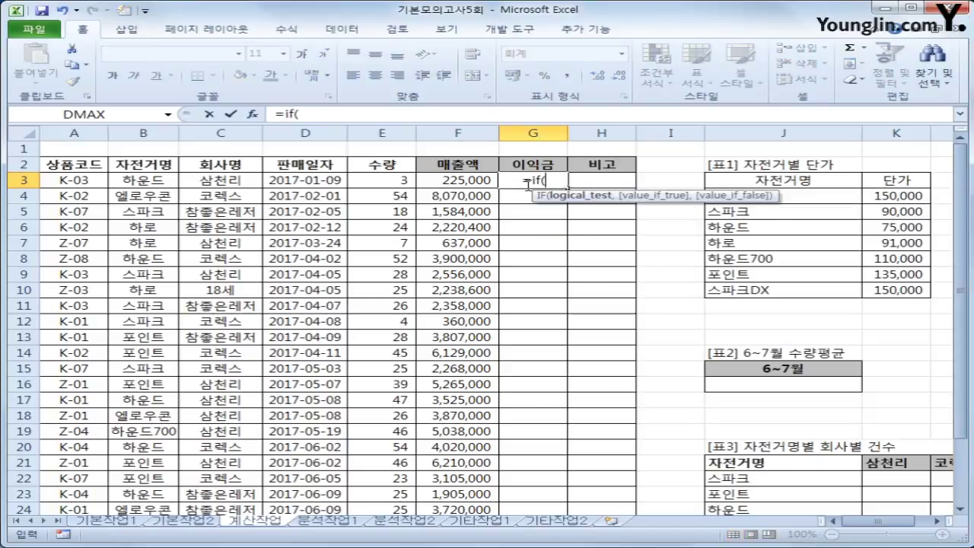
type("mon")
key("Tab")
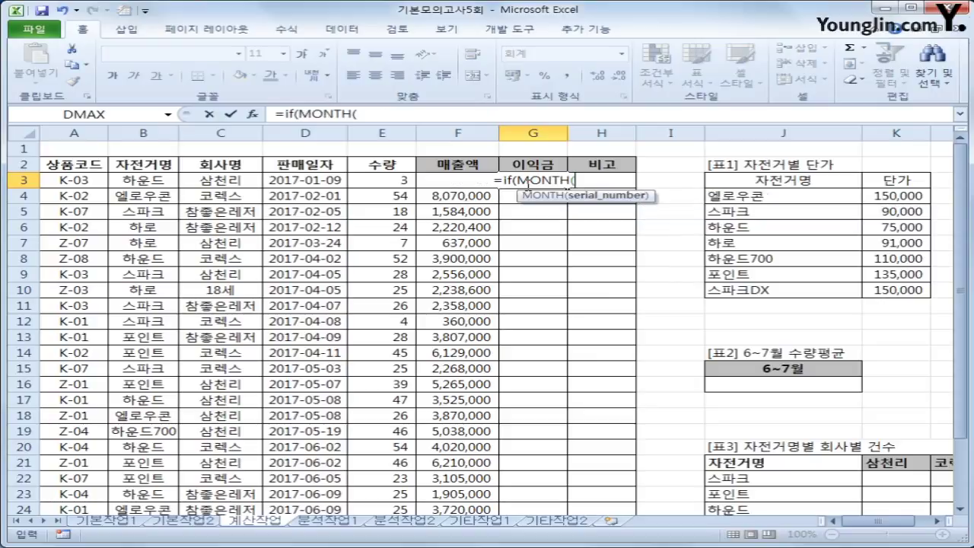
key("Left")
key("Left")
key("Left")
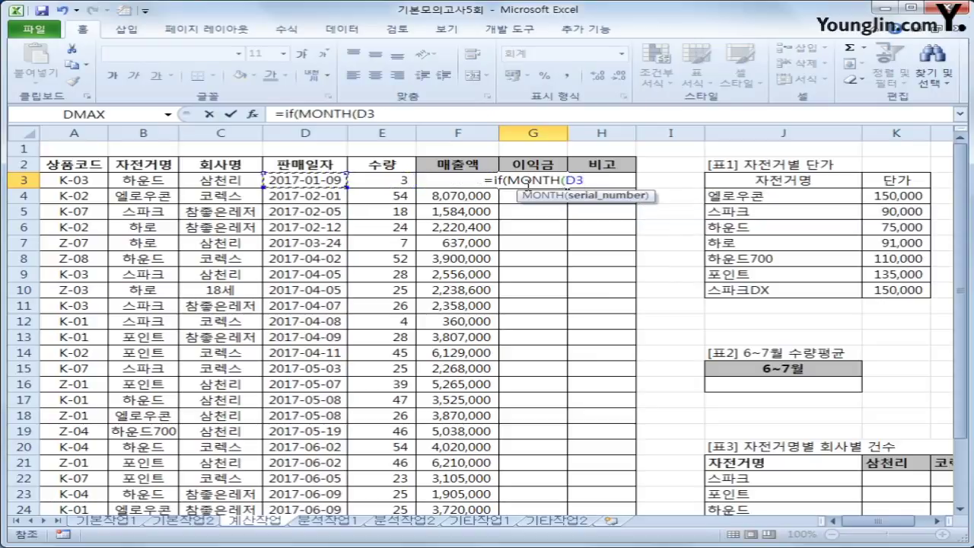
type(")<=4,")
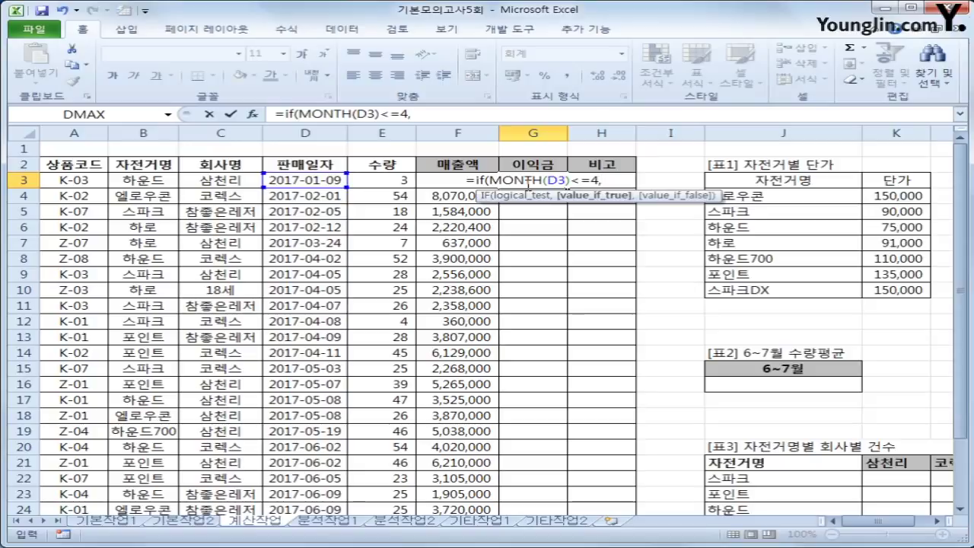
Step: Complete the G3 IF formula with F3*20% as the true result and F3*30% as the false result
key("Left")
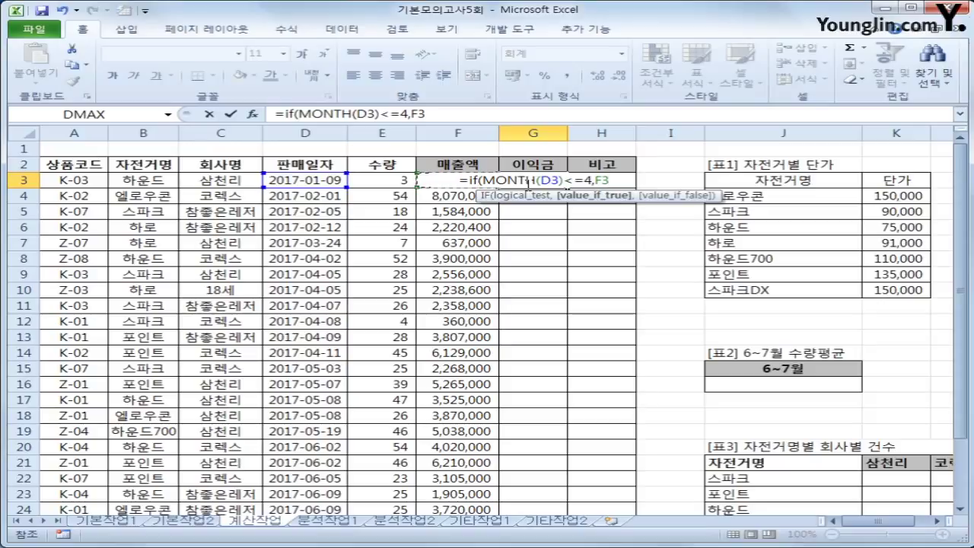
type("*20")
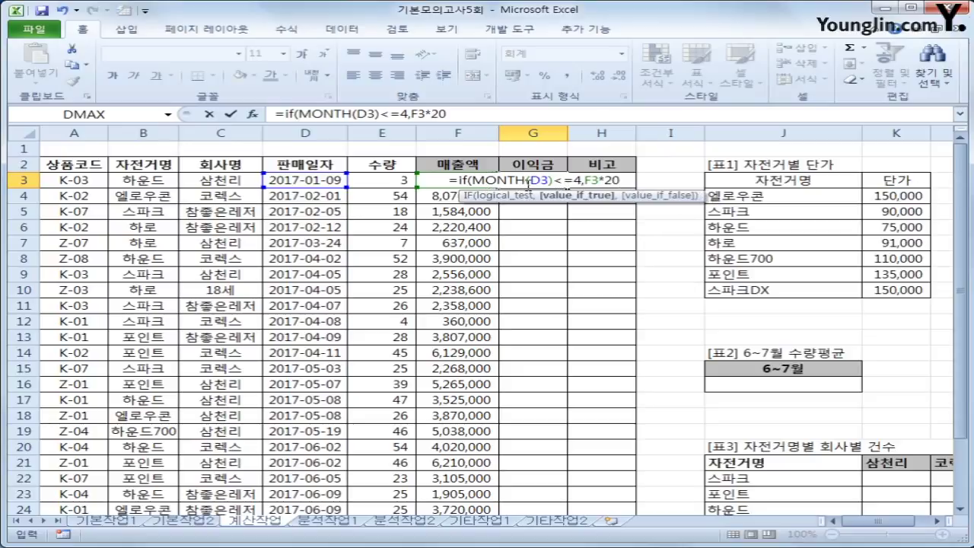
type("%,")
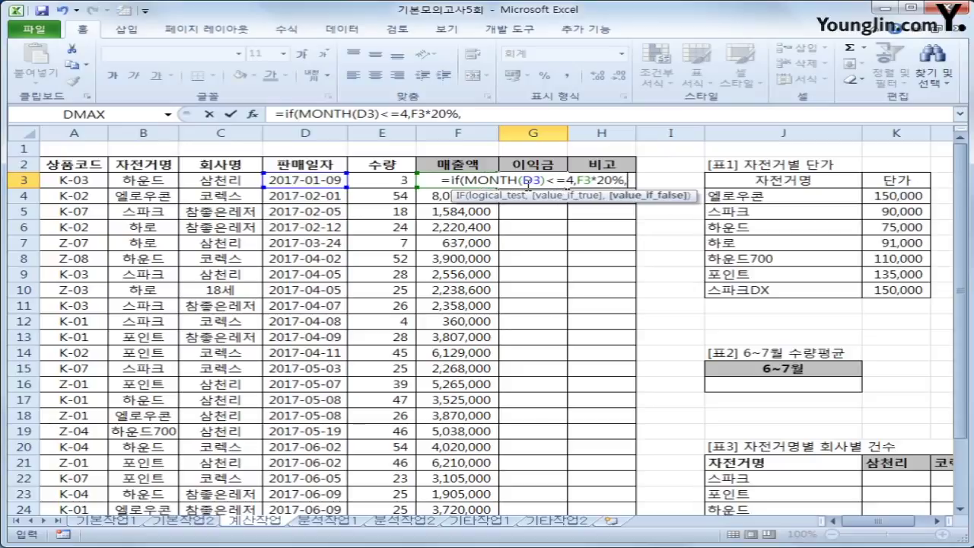
type("F3*30")
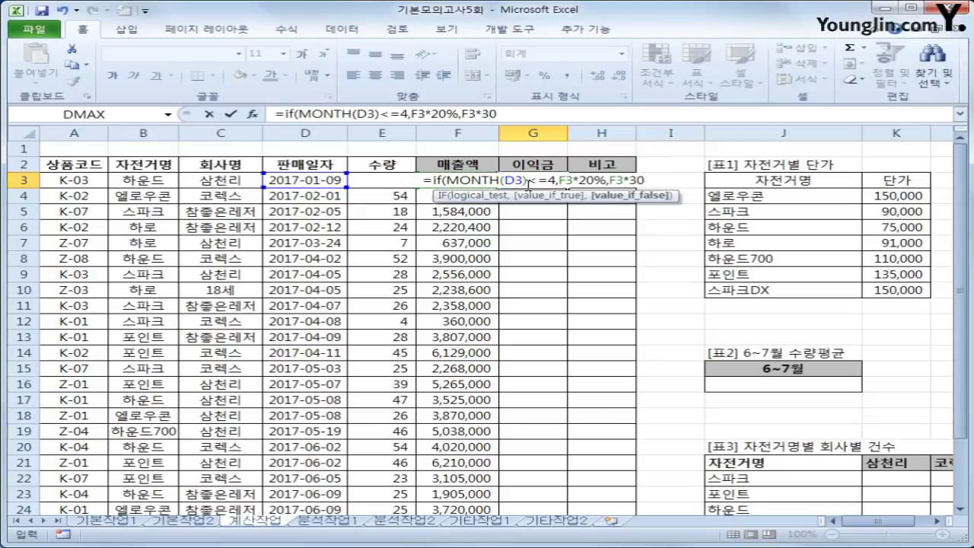
type("%")
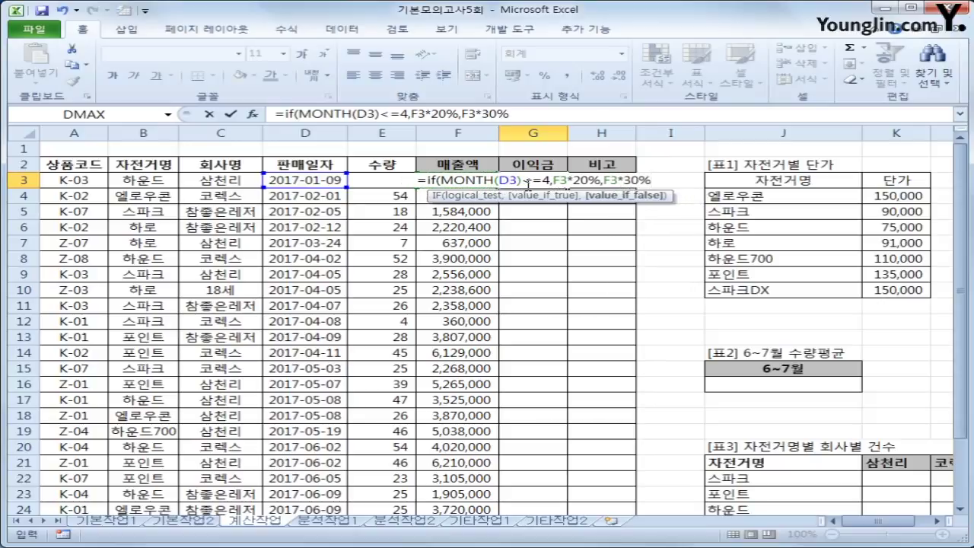
type(")")
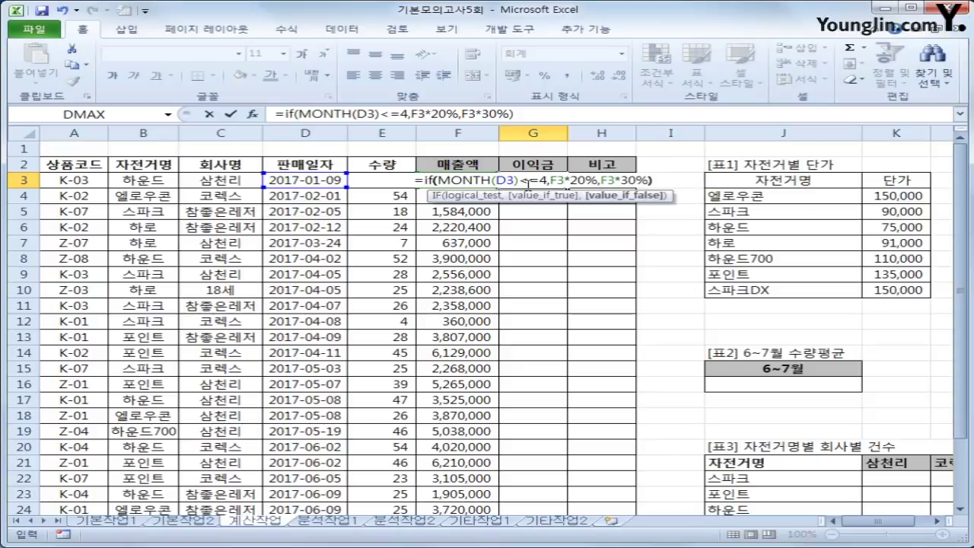
key("Return")
Step: Fill the G3 formula down the 이익금 column and auto-fit the width of column G
left_click(527, 184)
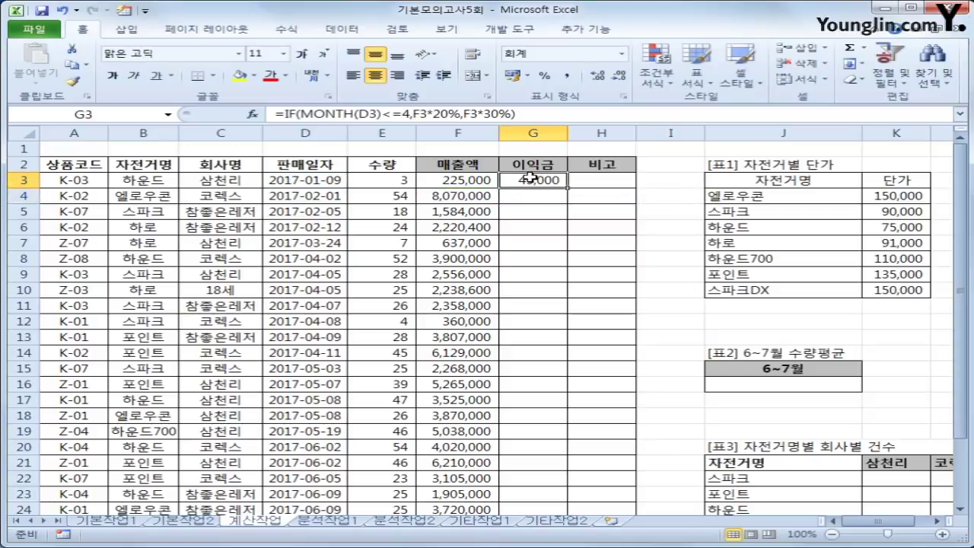
double_click(567, 188)
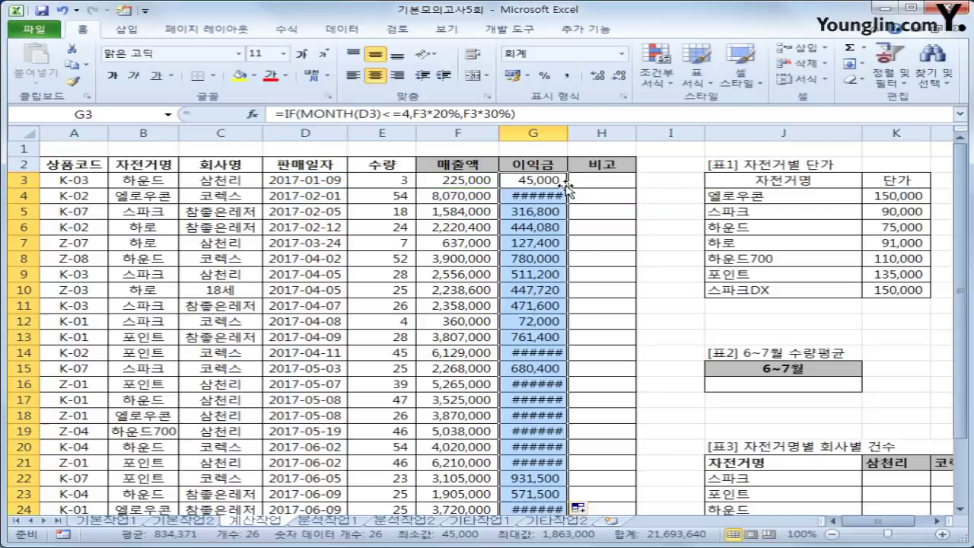
double_click(567, 129)
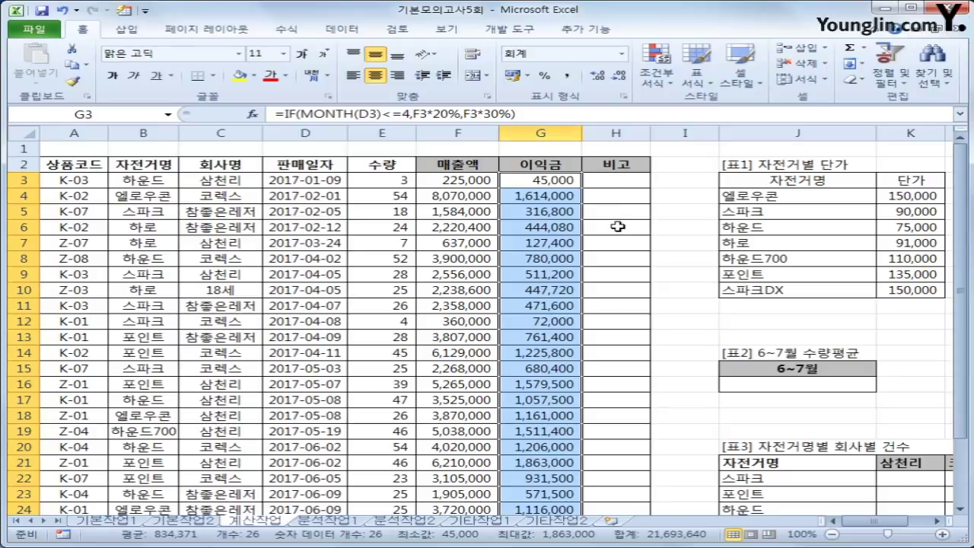
Step: In J16 under 6~7월, start an AVERAGE formula with a nested IF testing MONTH(D3:D28)=6
left_click(814, 390)
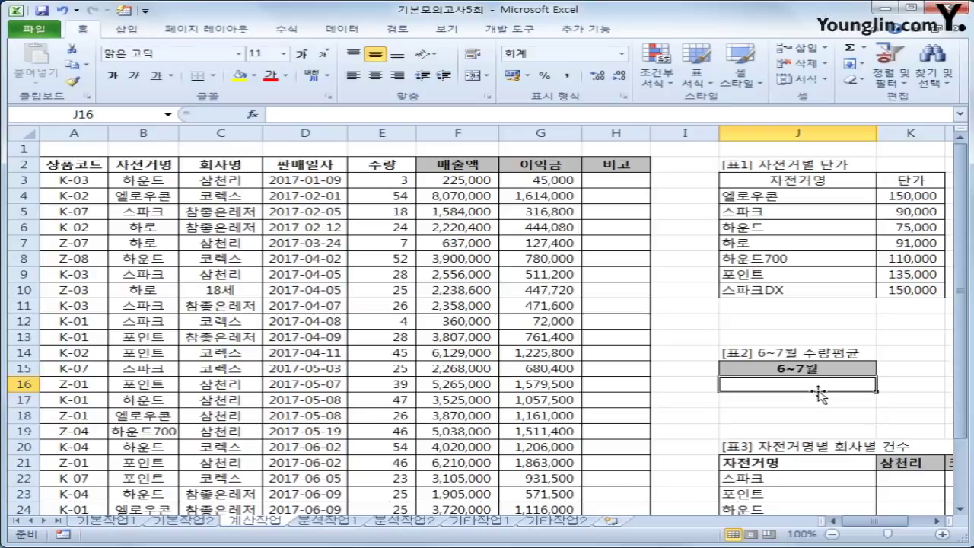
type("=ave")
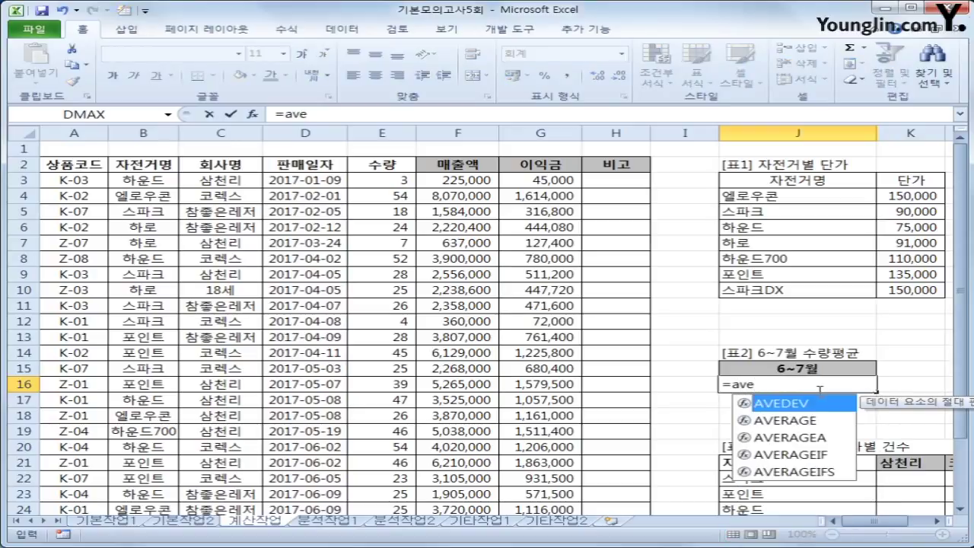
type("r")
key("Tab")
type("if(")
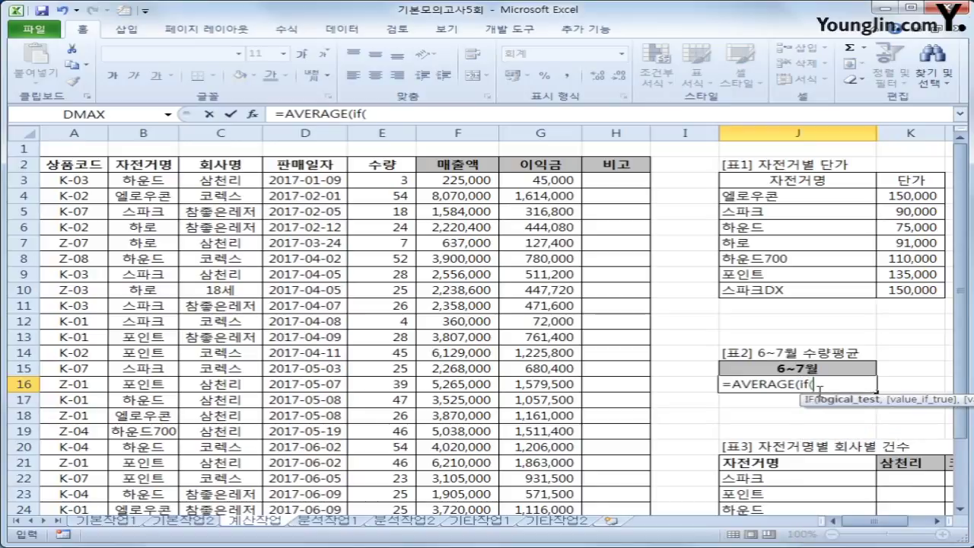
type("mon")
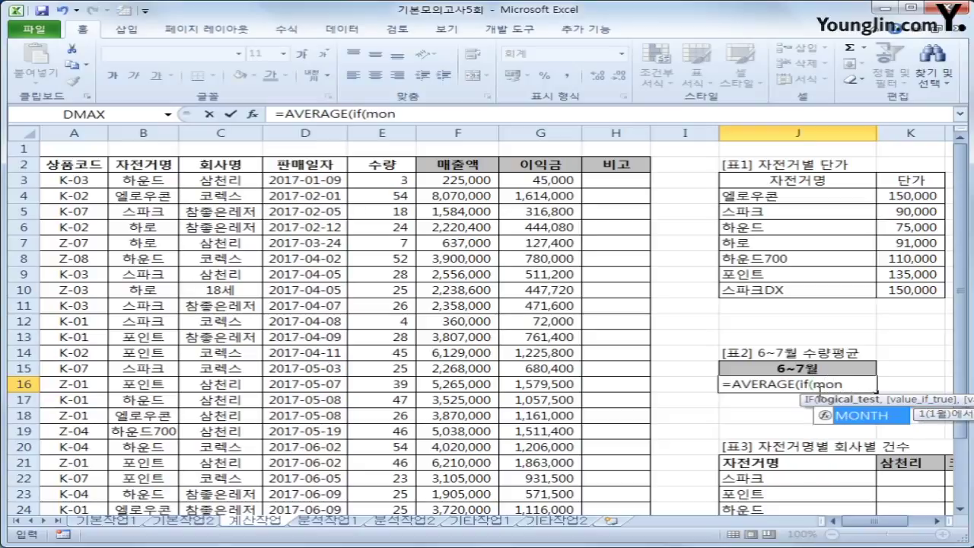
key("Tab")
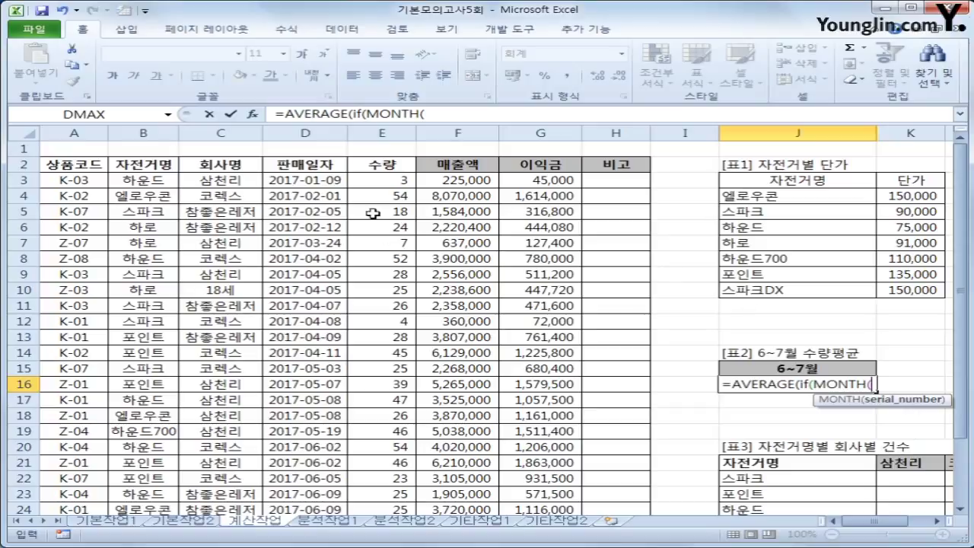
left_click(282, 179)
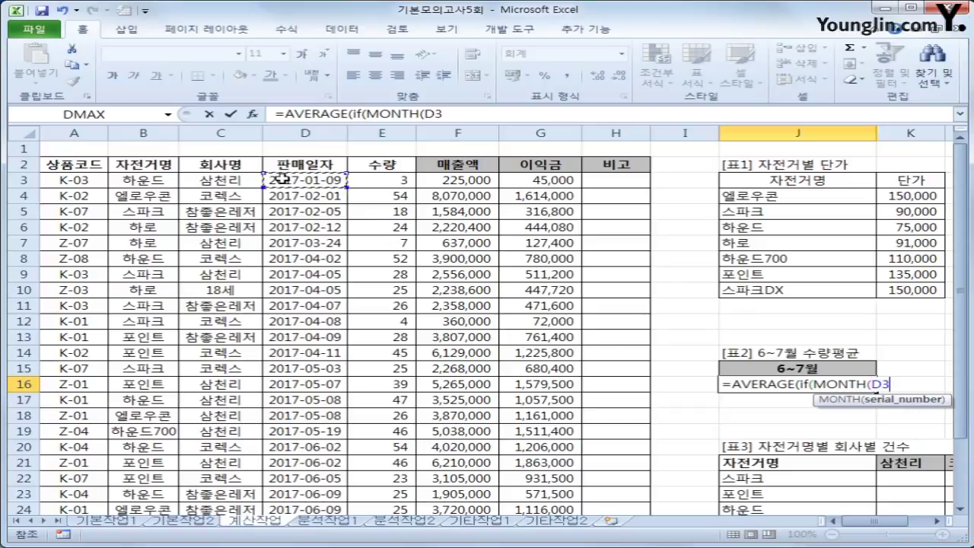
left_click_drag(282, 178, 318, 452)
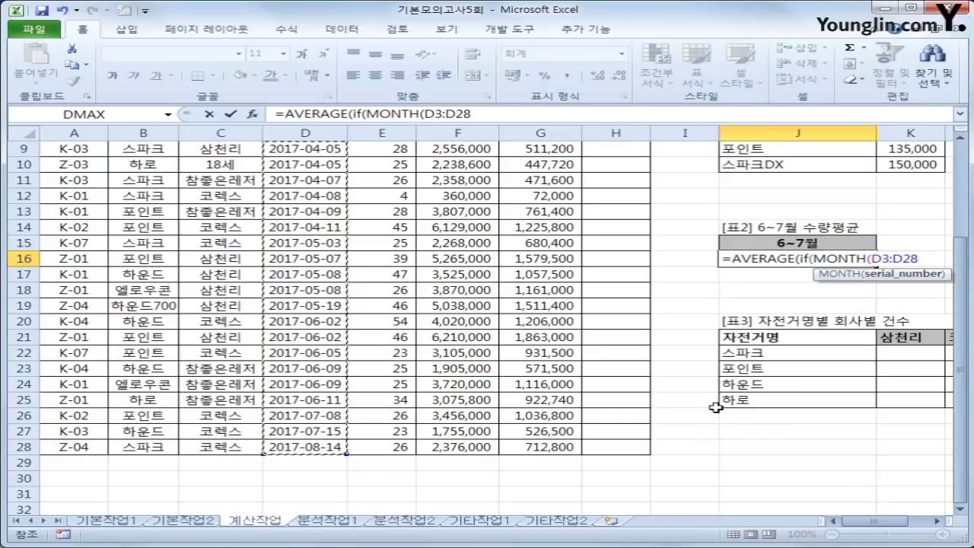
type(")=")
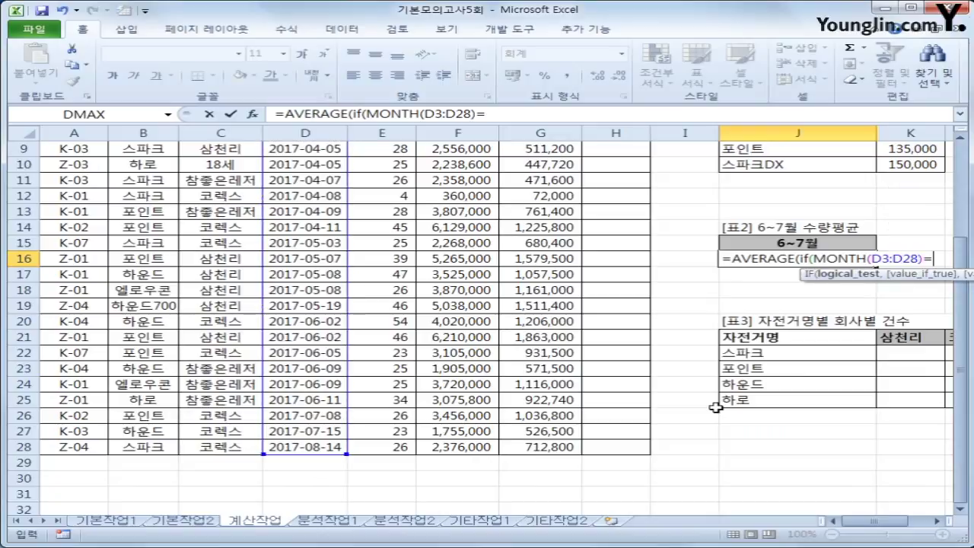
type("6")
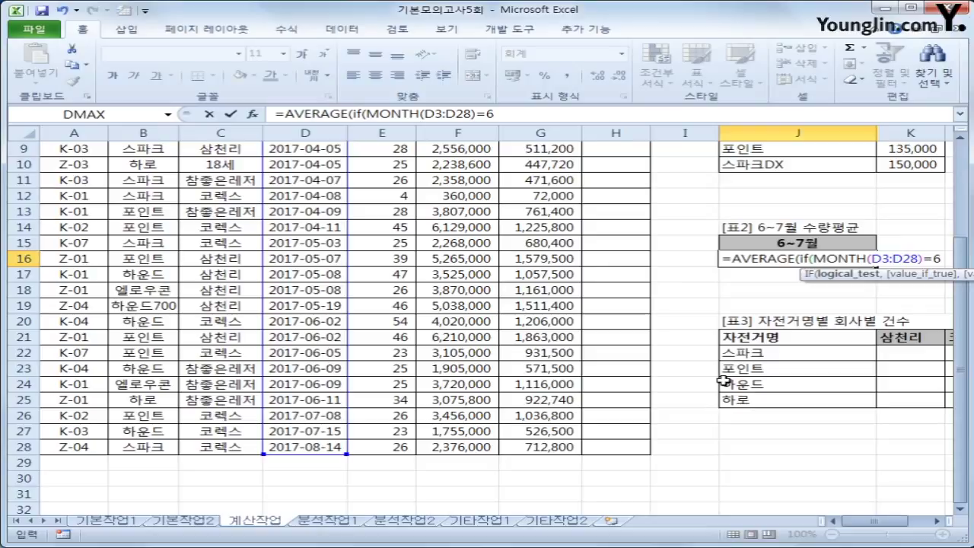
Step: Enclose the month 6 test in parentheses and add the alternative condition +(MONTH(D3:D28)=7) to the J16 formula
left_click(368, 112)
type("(")
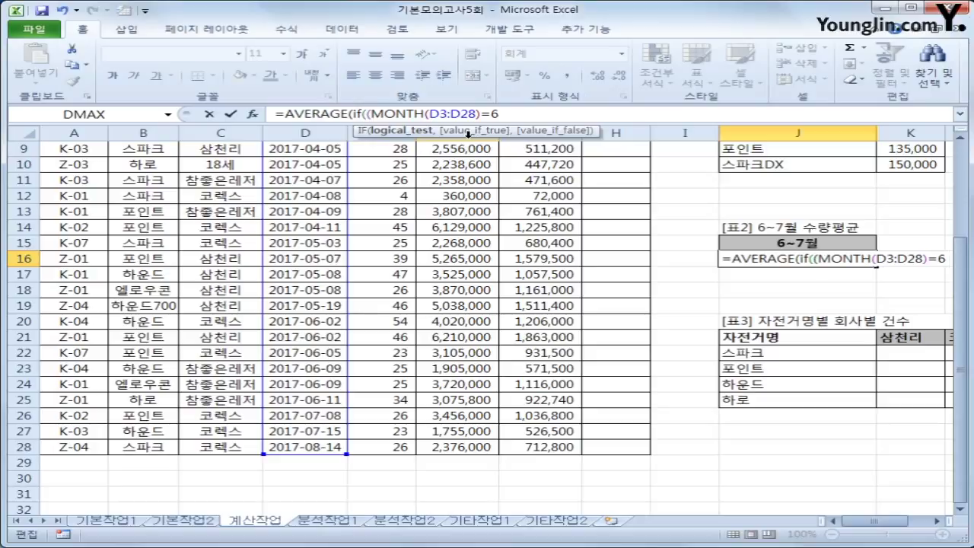
type(")")
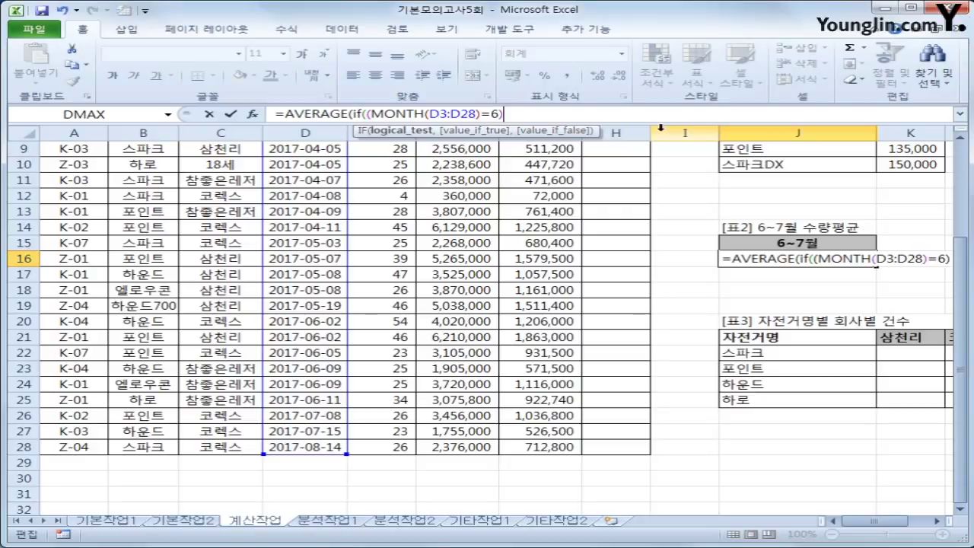
type("+(month")
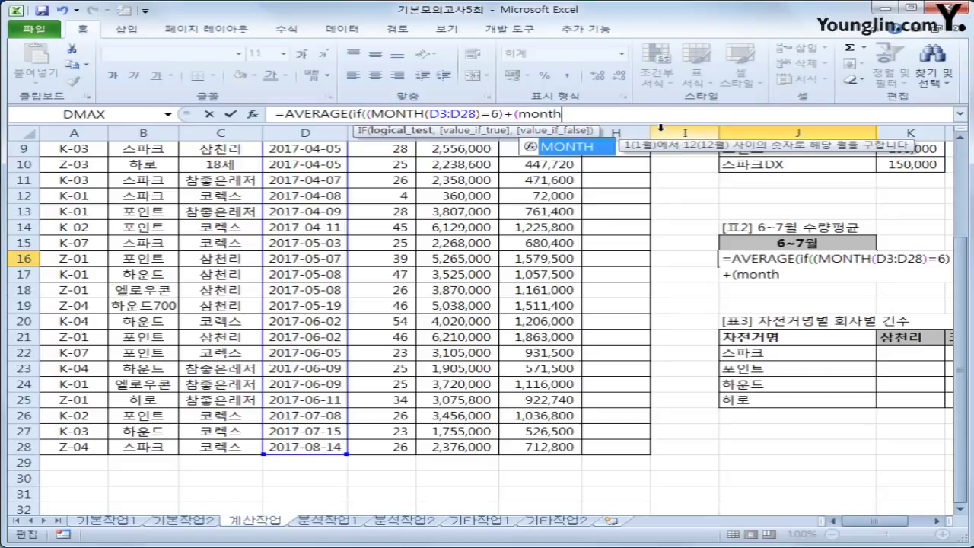
key("Tab")
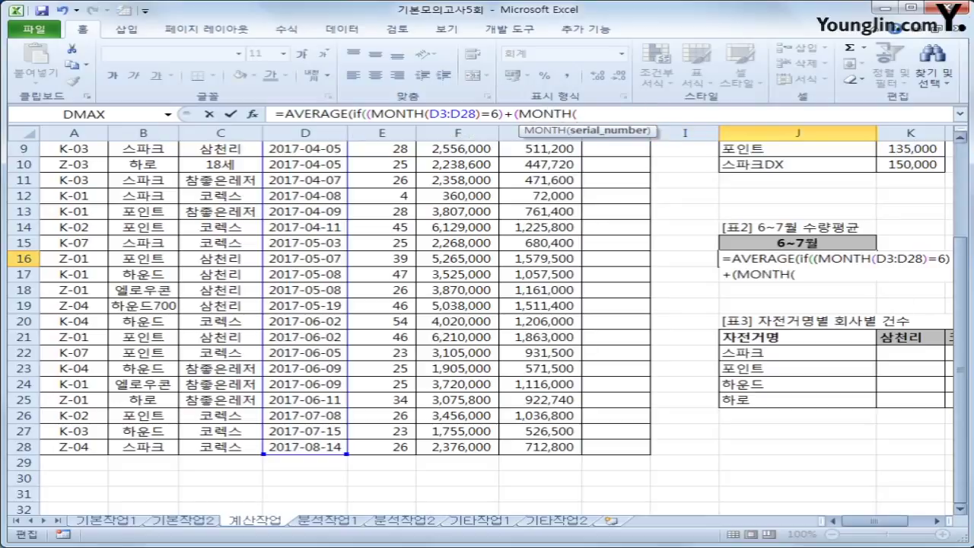
left_click_drag(964, 325, 964, 148)
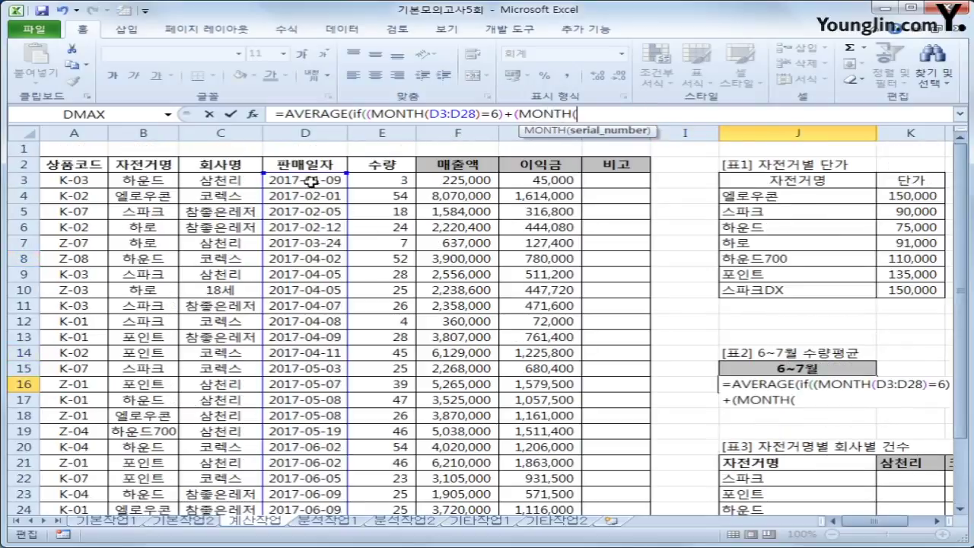
left_click_drag(304, 180, 318, 478)
type(")=7")
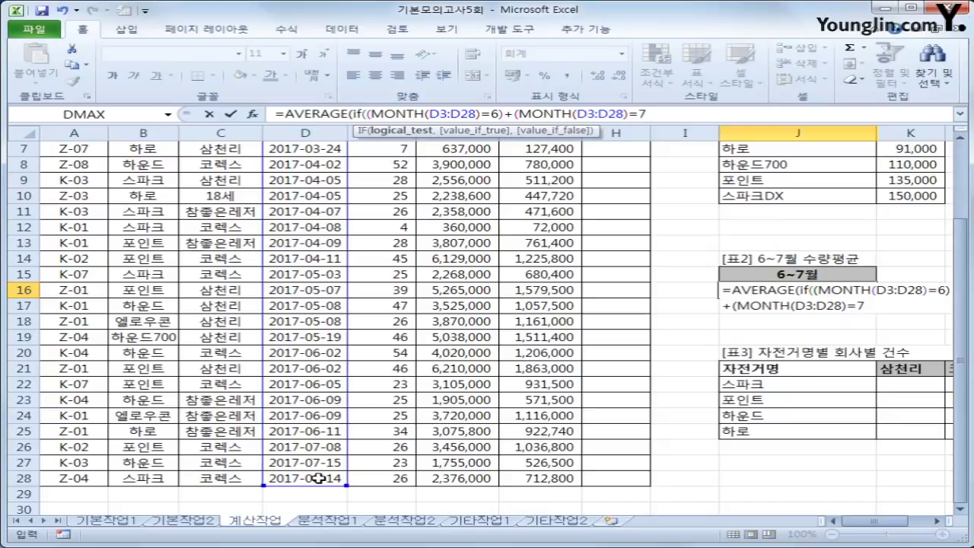
type("),")
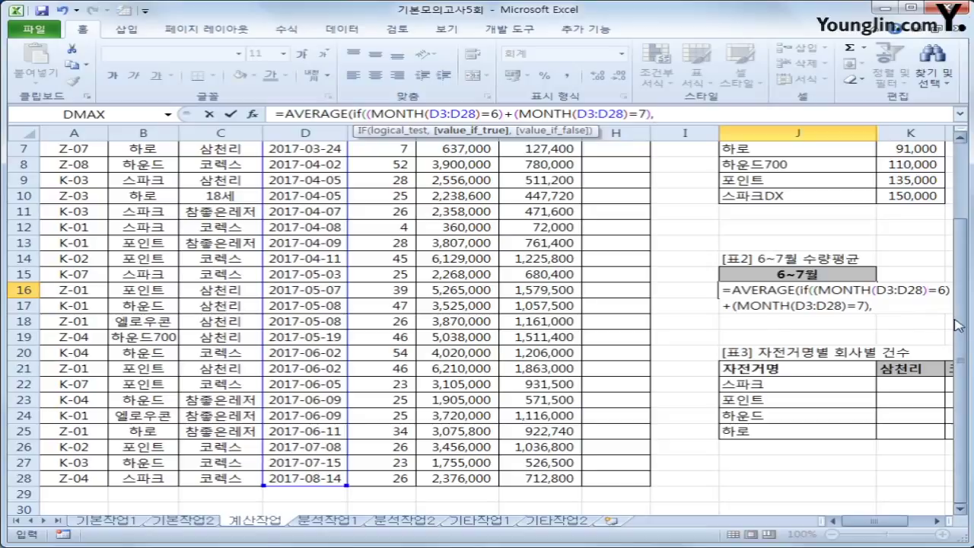
Step: Use the 수량 range E3:E28 as the values to average and enter the J16 formula as an array formula
left_click_drag(958, 326, 959, 227)
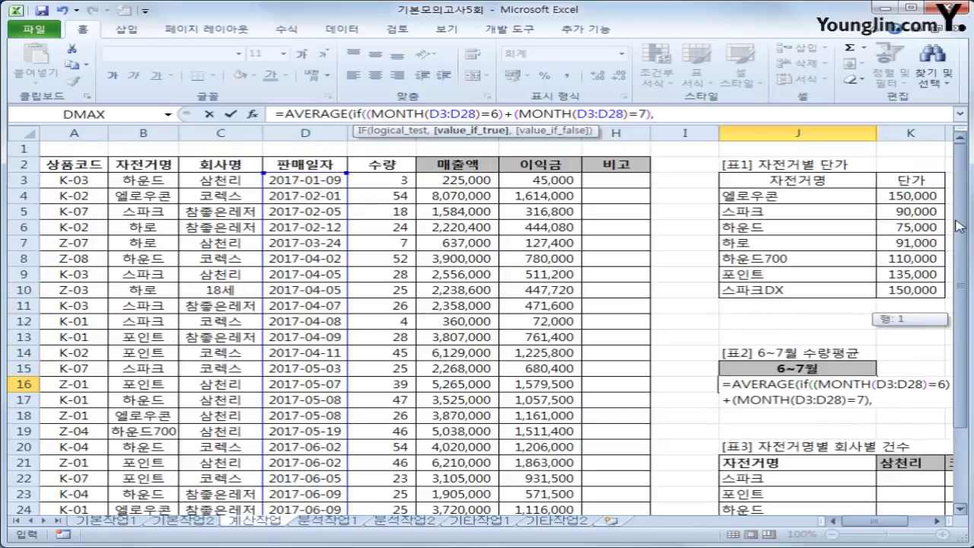
left_click_drag(385, 181, 388, 481)
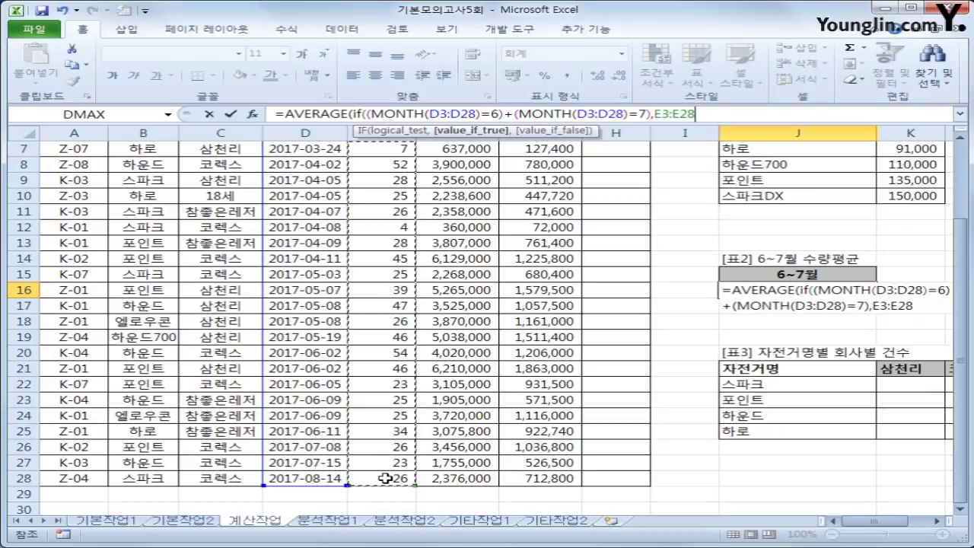
type(")")
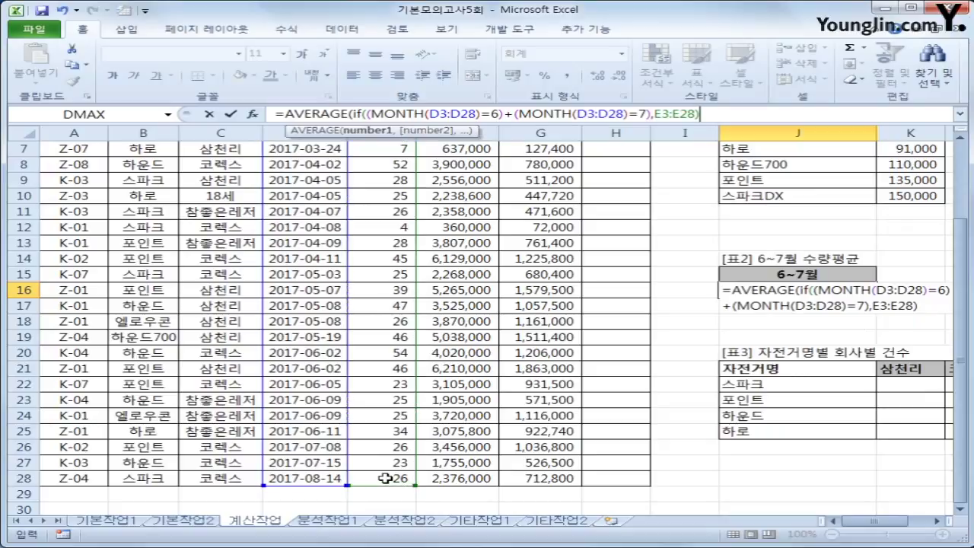
type(")")
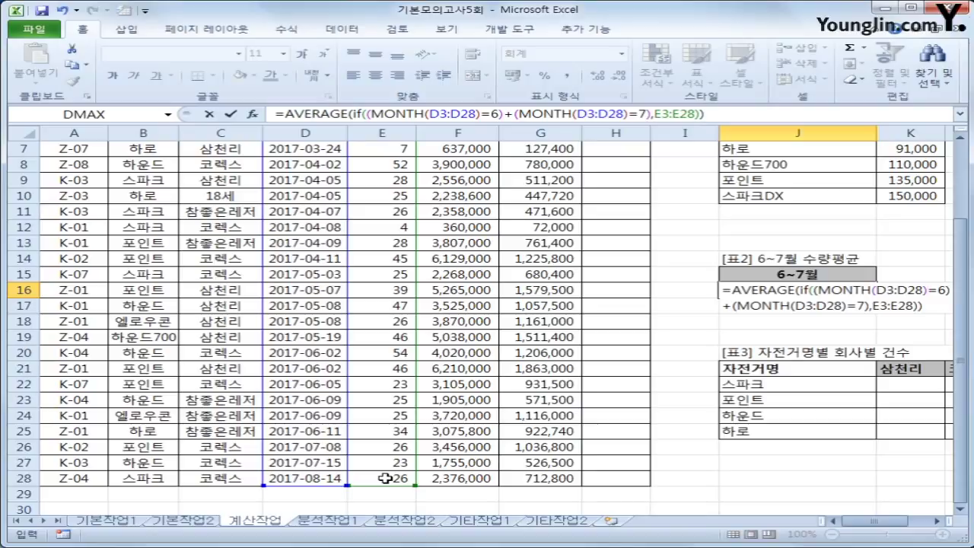
key("ctrl+shift+Return")
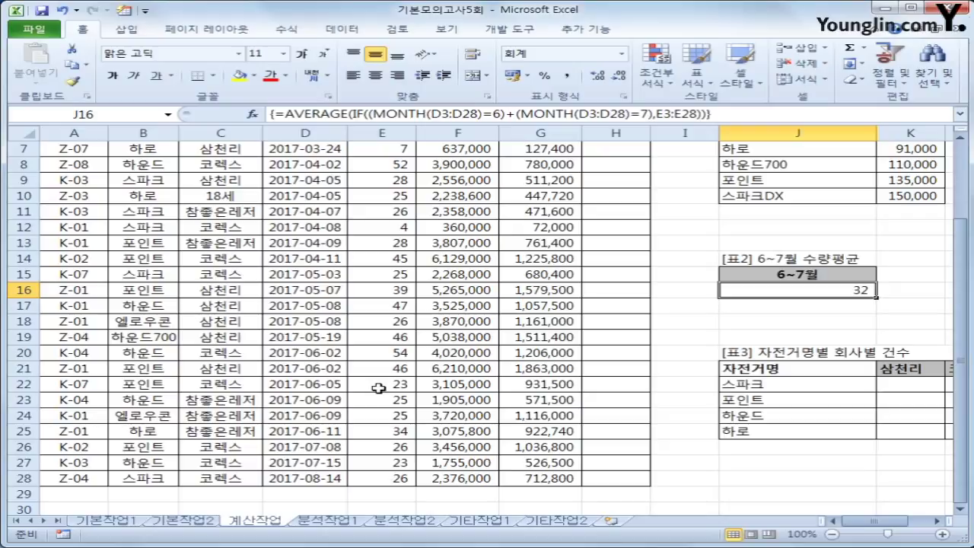
Step: In K22 of the 회사별 건수 table, start a SUM formula whose first condition compares B3:B28 with the bicycle name in J22
left_click_drag(866, 524, 876, 523)
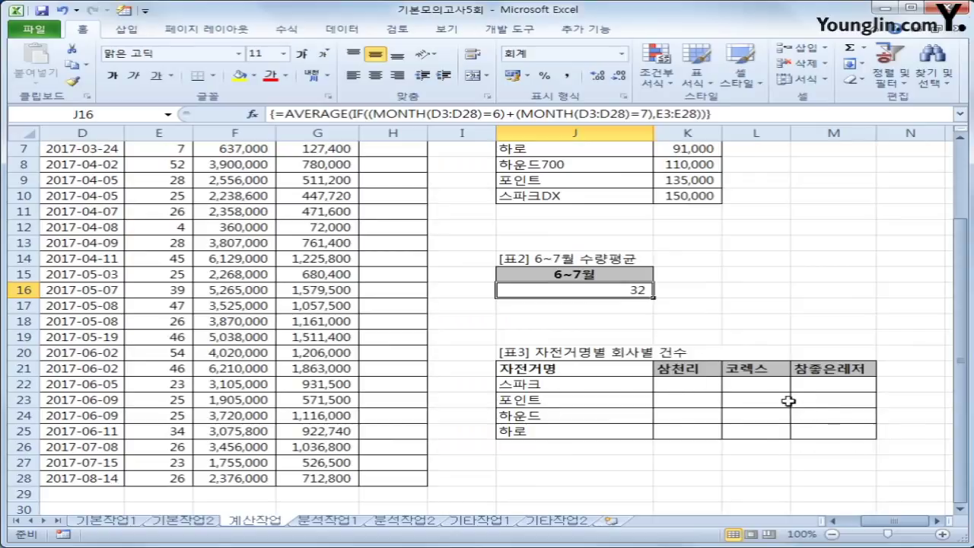
left_click(701, 388)
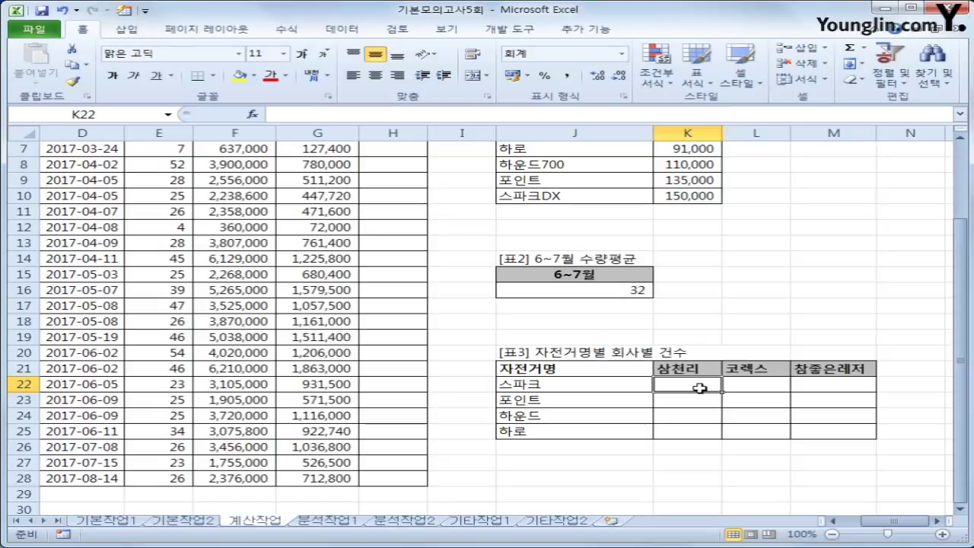
type("=sum")
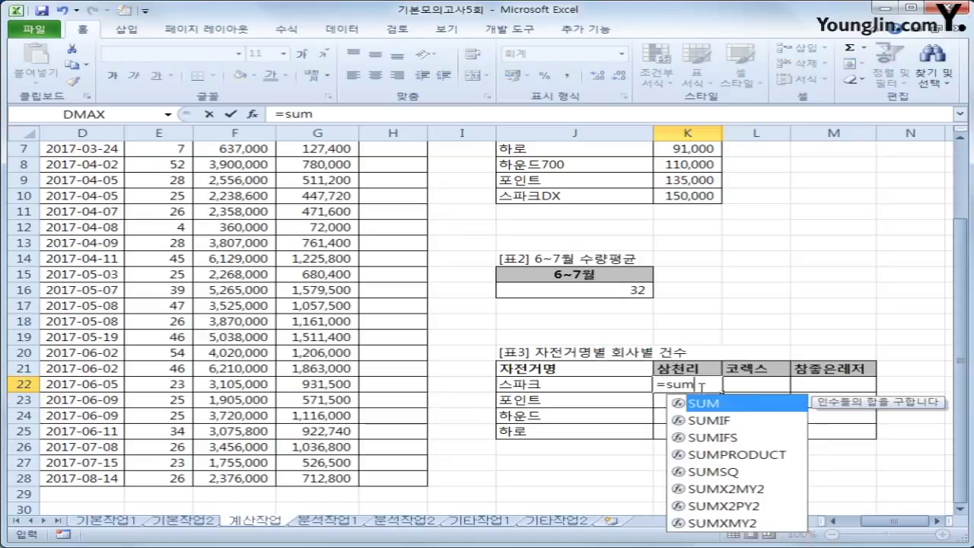
type("((")
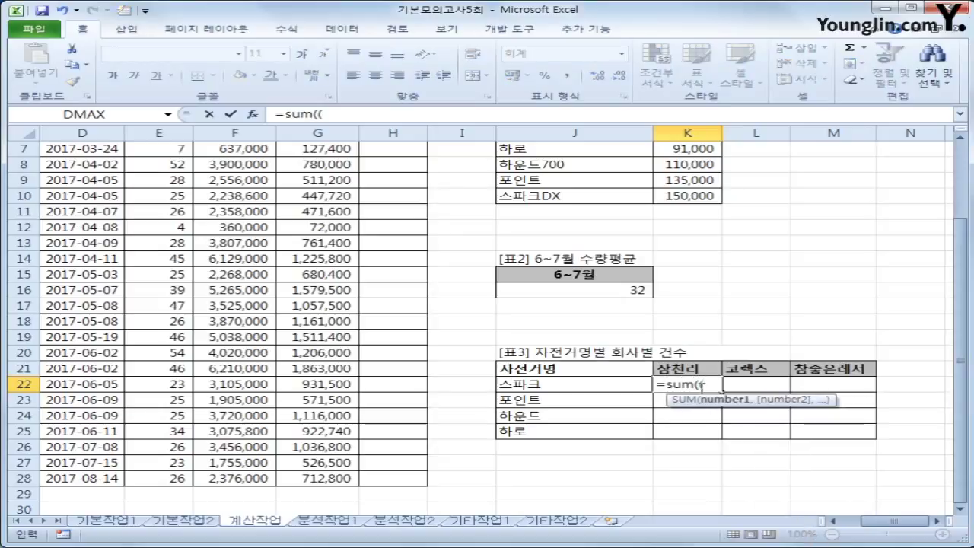
left_click_drag(898, 523, 837, 527)
scroll(228, 304, "up", 2)
left_click_drag(135, 181, 150, 462)
type("=")
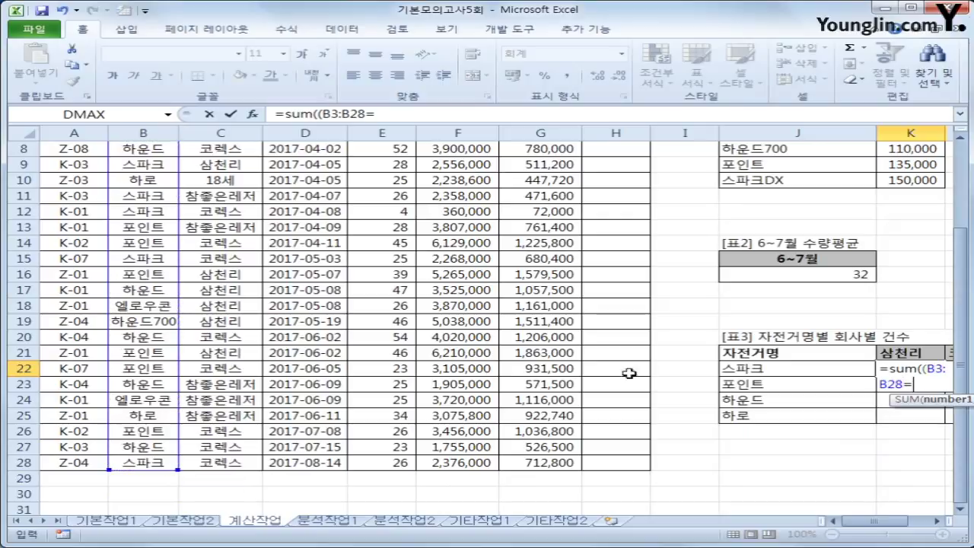
left_click(749, 371)
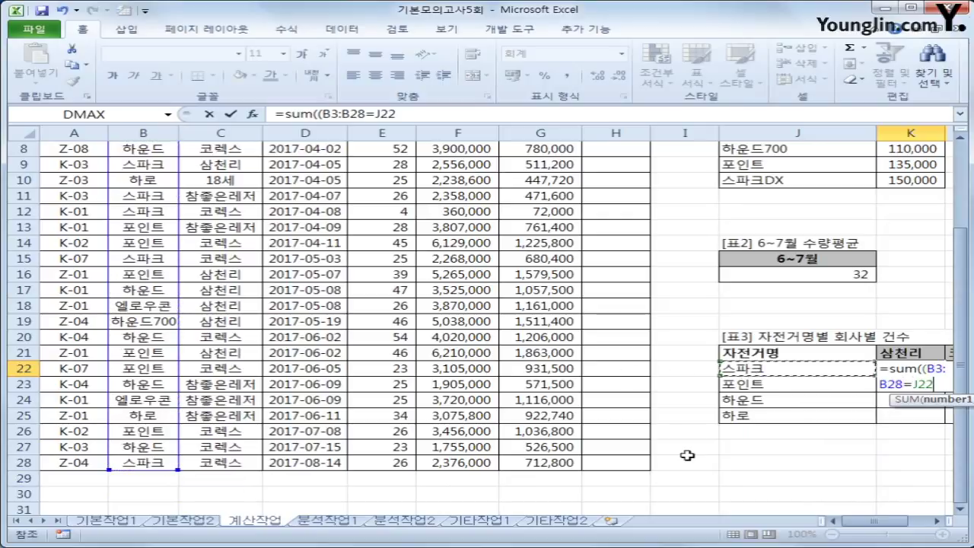
Step: Lock only the column of the J22 reference as $J22 and close the first condition's parenthesis
left_click(935, 522)
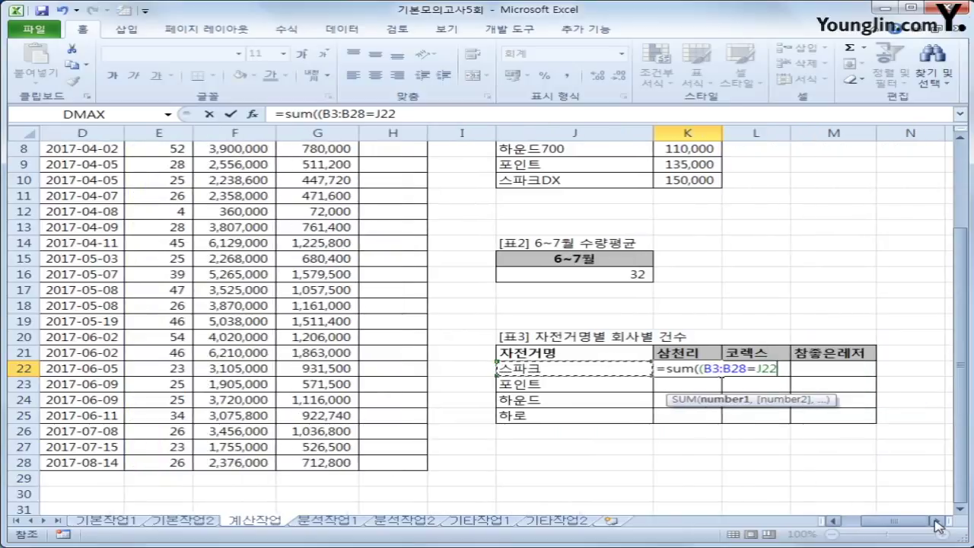
left_click(935, 522)
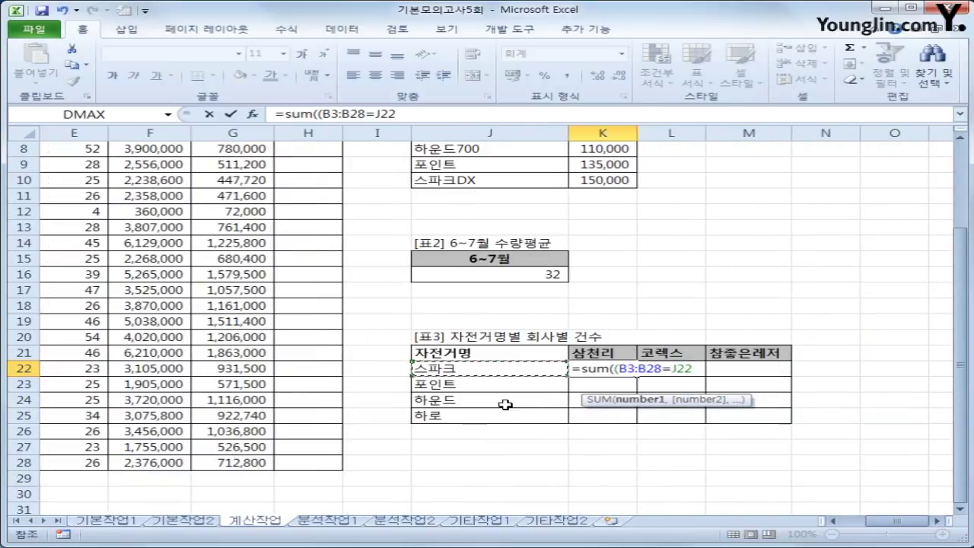
key("F4")
key("F4")
key("F4")
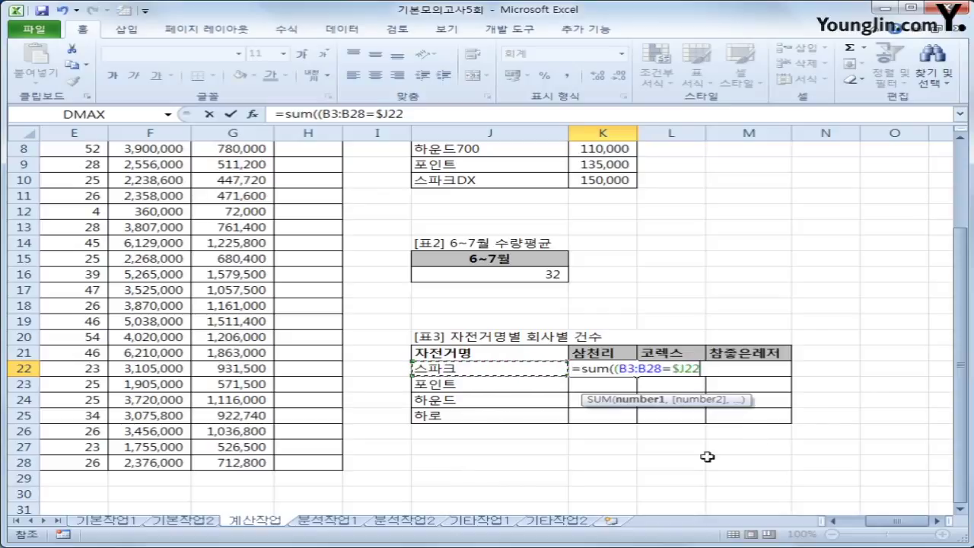
type(")")
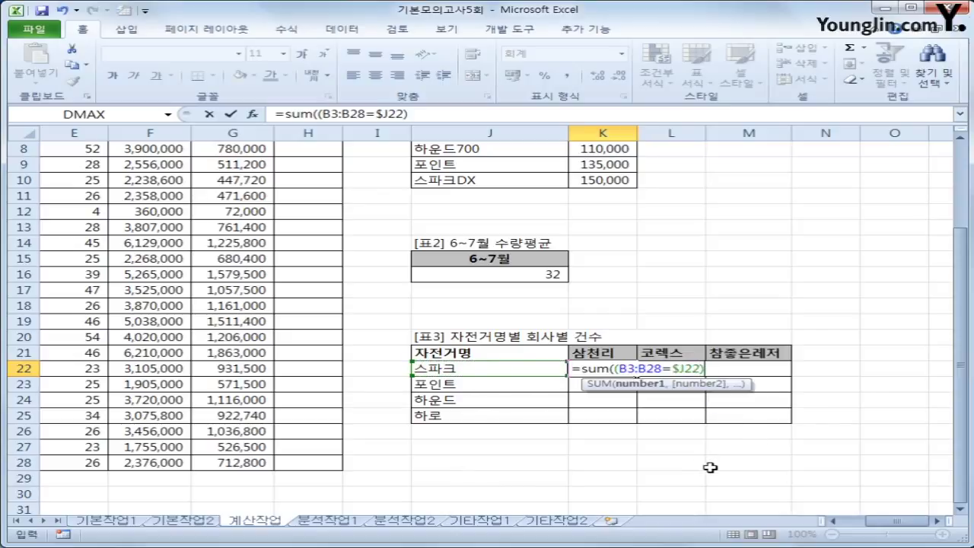
Step: Multiply the first condition by a second one that begins with the absolute company range $C$3:$C$28
type("*(")
left_click(832, 521)
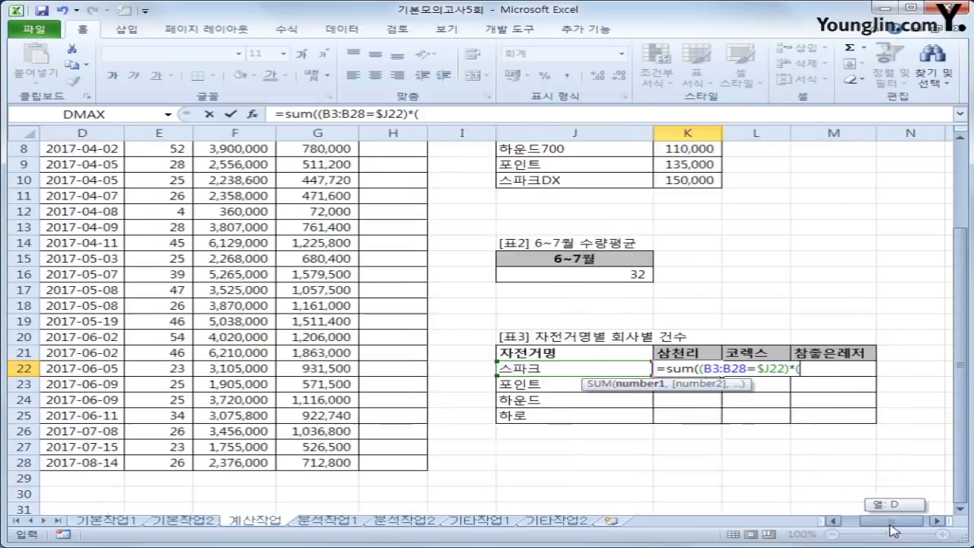
scroll(186, 280, "up", 3)
left_click_drag(220, 179, 228, 462)
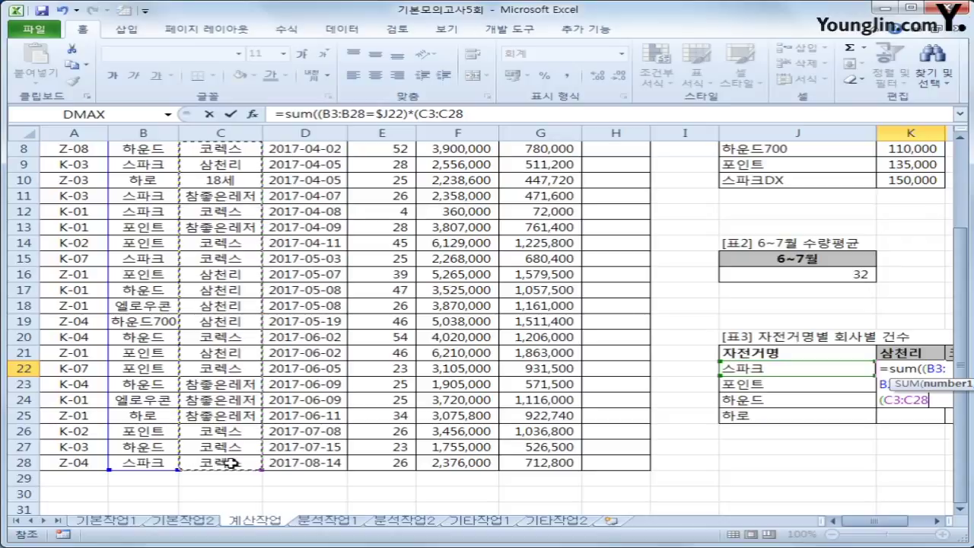
key("F4")
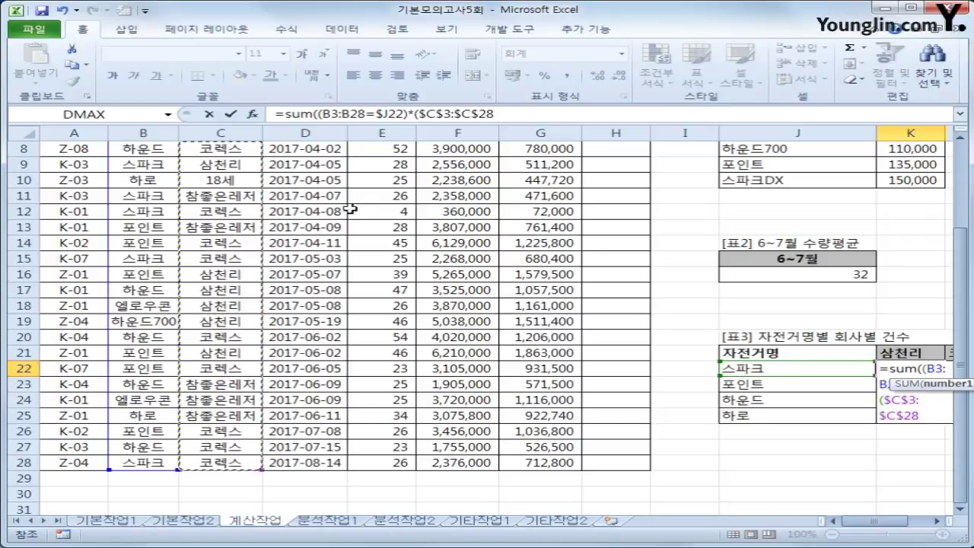
Step: Compare the company range with the header in K21, locking only its row as K$21, and close the second condition
left_click(502, 114)
type("=")
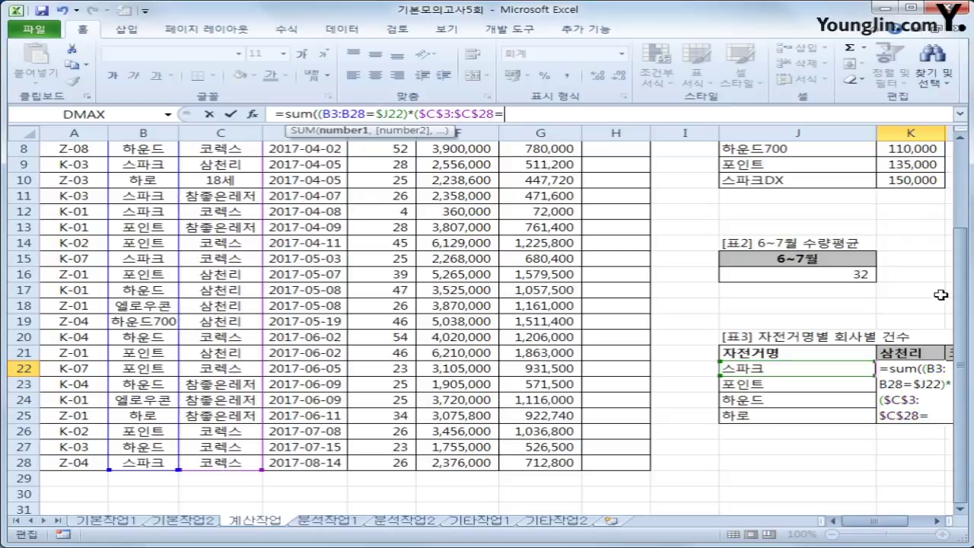
left_click(905, 352)
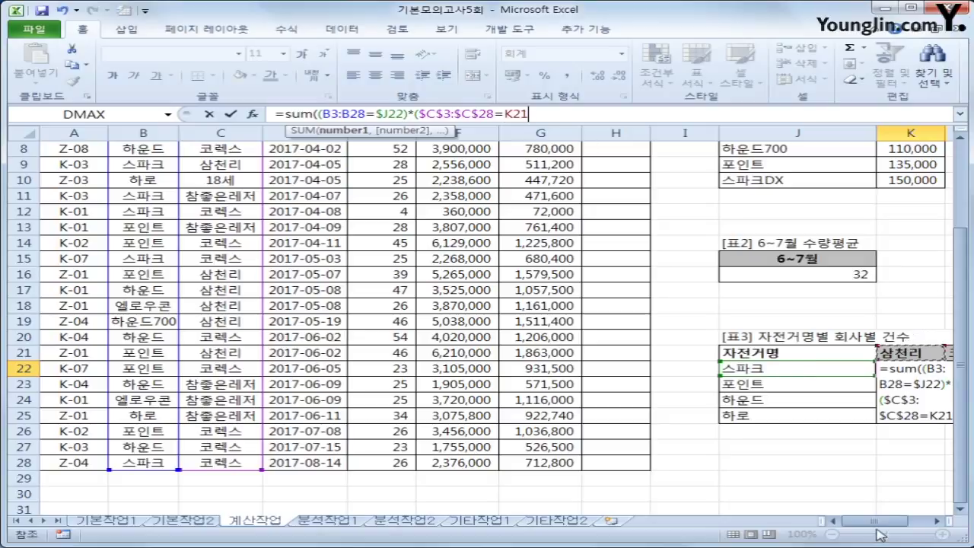
scroll(883, 525, "right", 3)
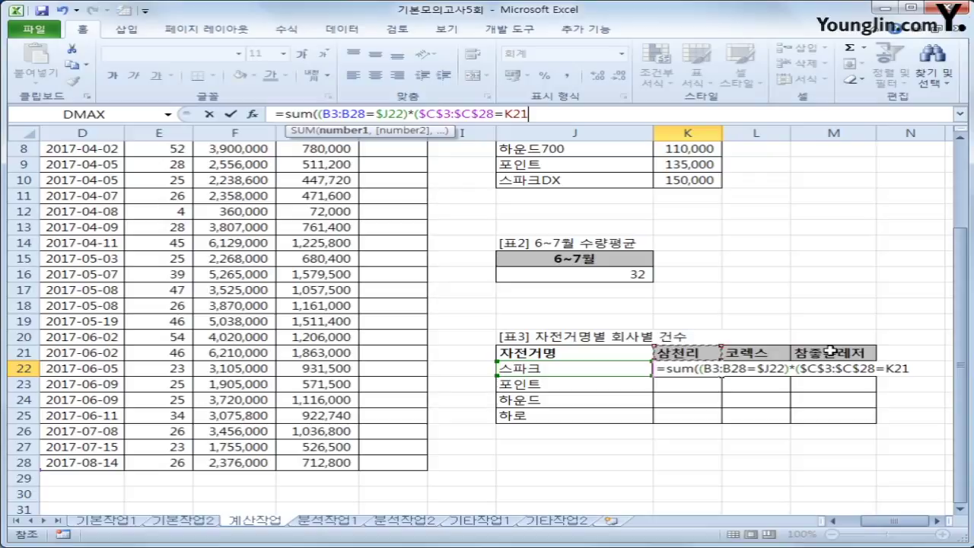
key("F4")
key("F4")
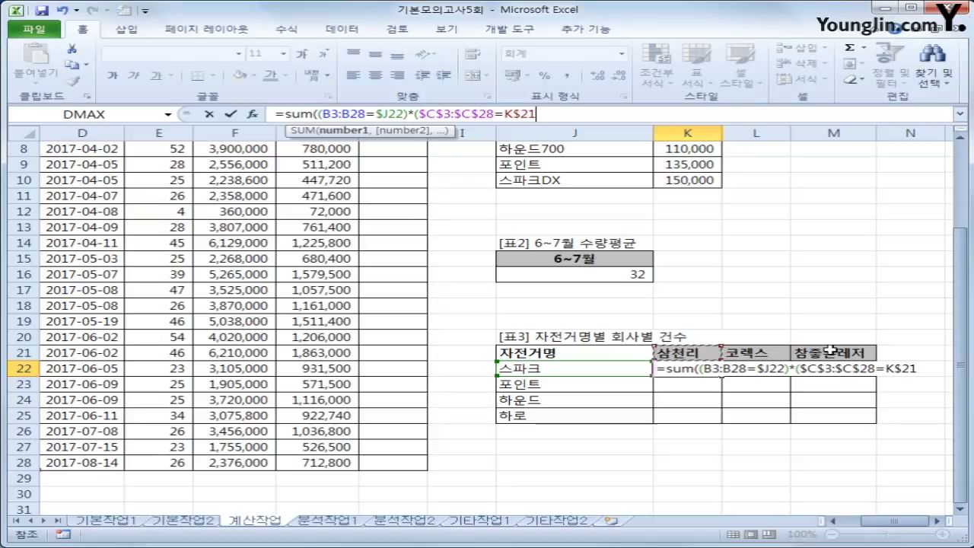
type(")")
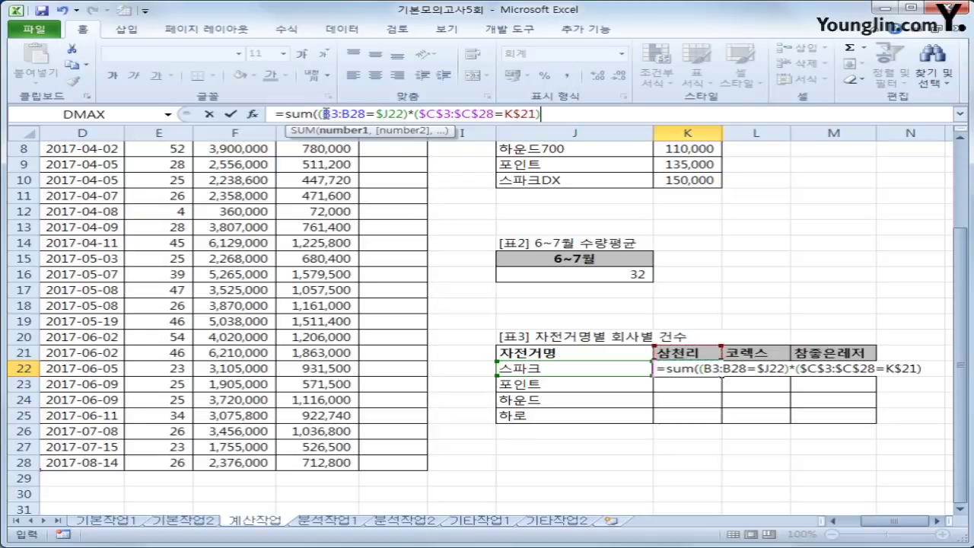
Step: Make the bicycle name range in the first condition absolute as $B$3:$B$28
left_click_drag(320, 113, 366, 113)
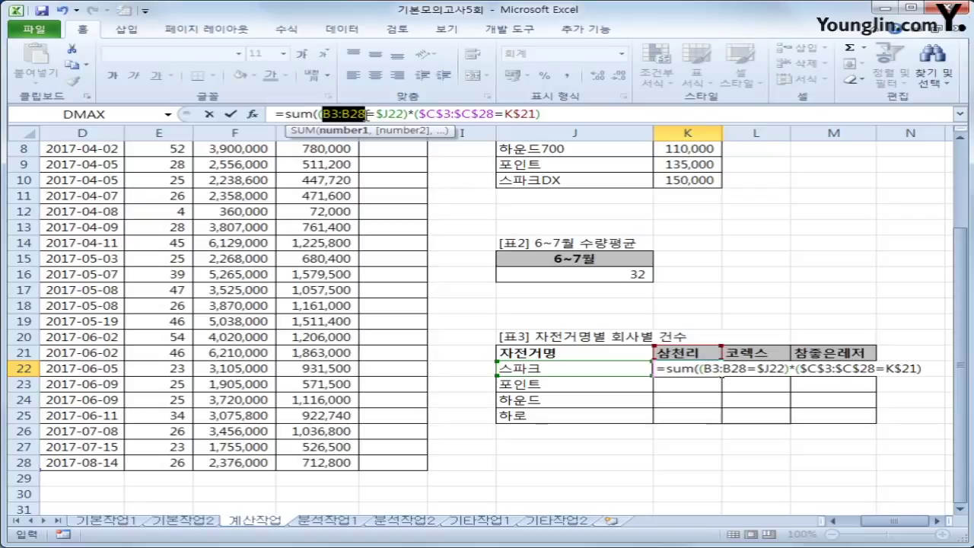
left_click_drag(366, 113, 367, 114)
key("F4")
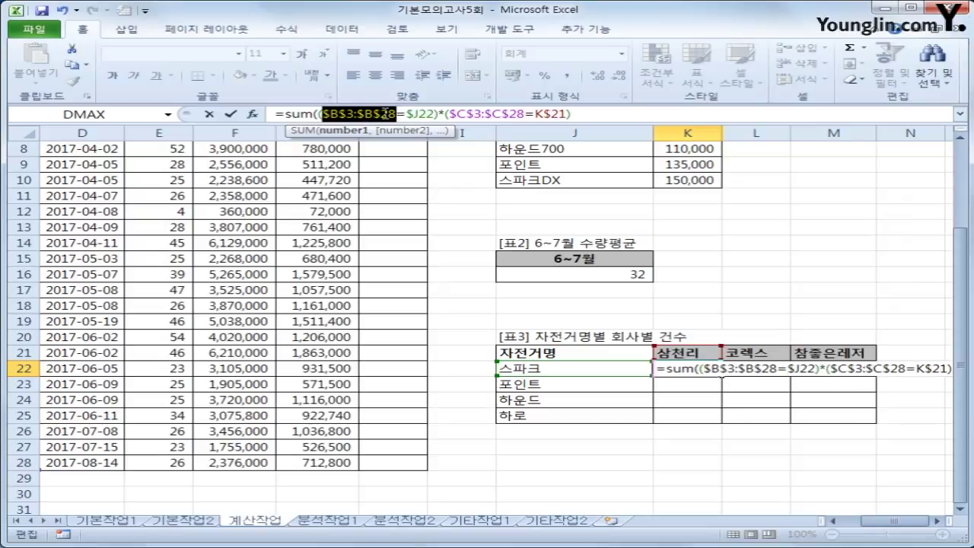
left_click(596, 115)
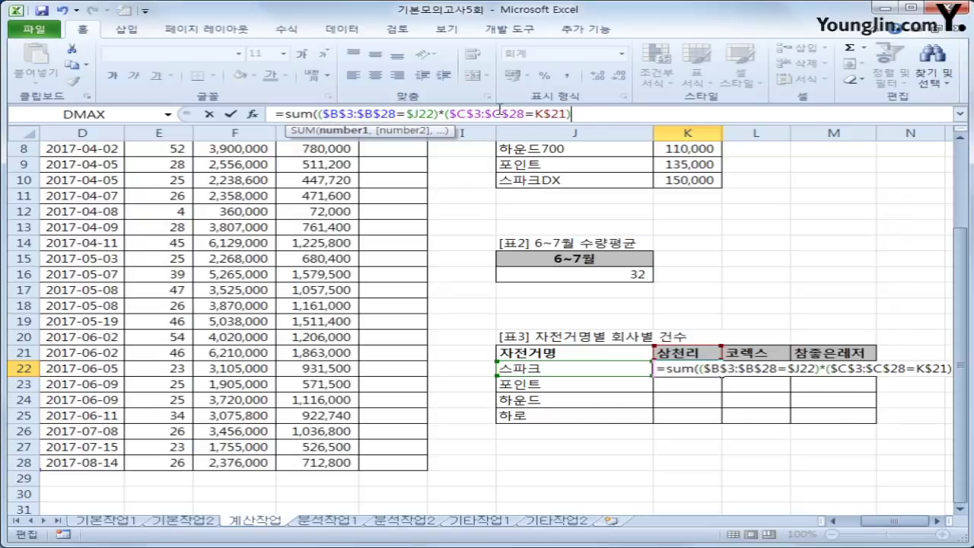
Step: Close the SUM, enter K22 as an array formula, and fill it across K22:M25
left_click(439, 114)
key("End")
type(")")
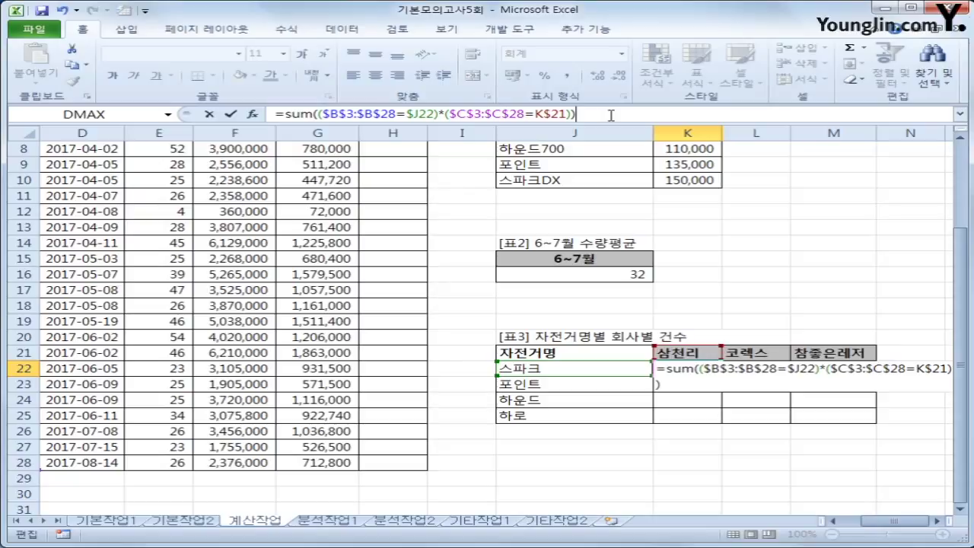
key("ctrl+shift+Return")
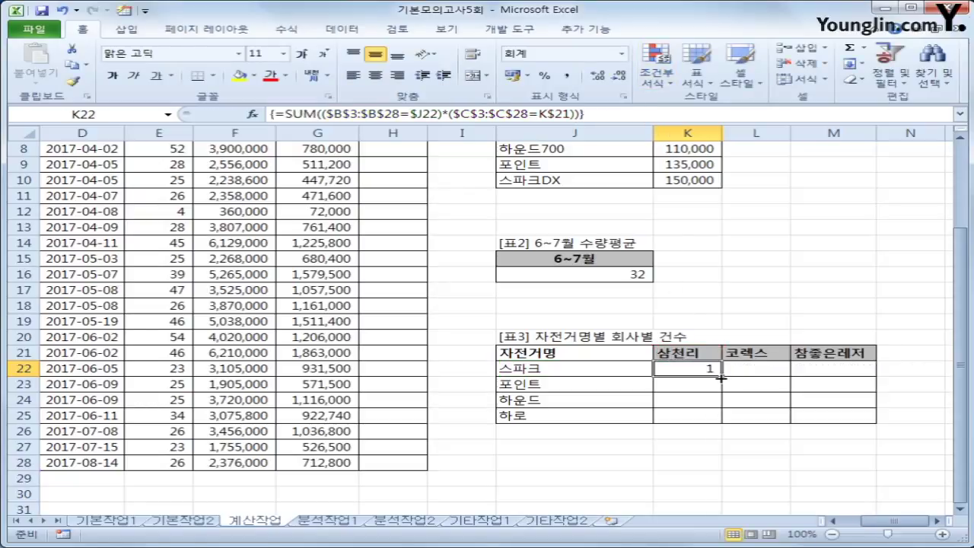
left_click_drag(721, 375, 867, 423)
left_click(859, 418)
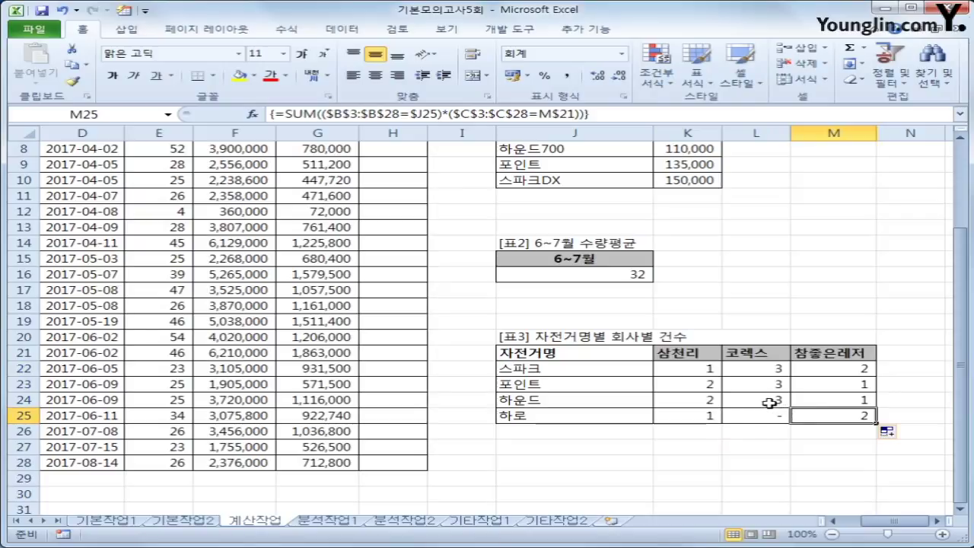
Step: Select H3 under 비고, open the Visual Basic editor, and insert a new standard module
scroll(770, 403, "up", 3)
left_click(407, 187)
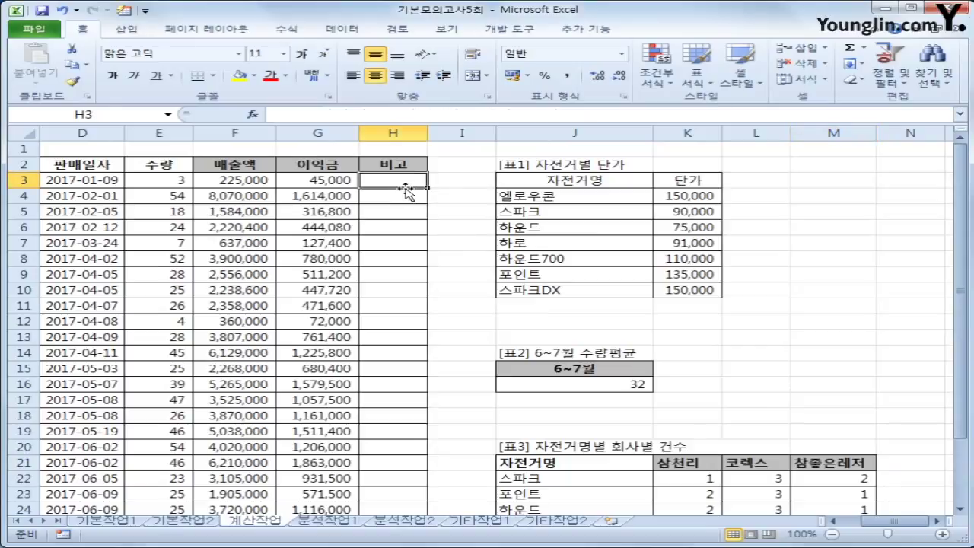
left_click(486, 31)
left_click(34, 72)
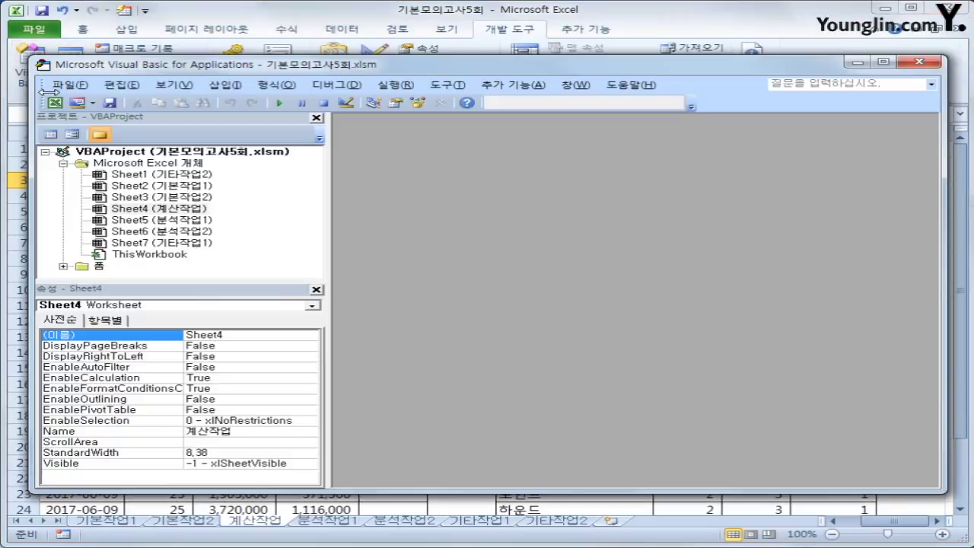
left_click(232, 90)
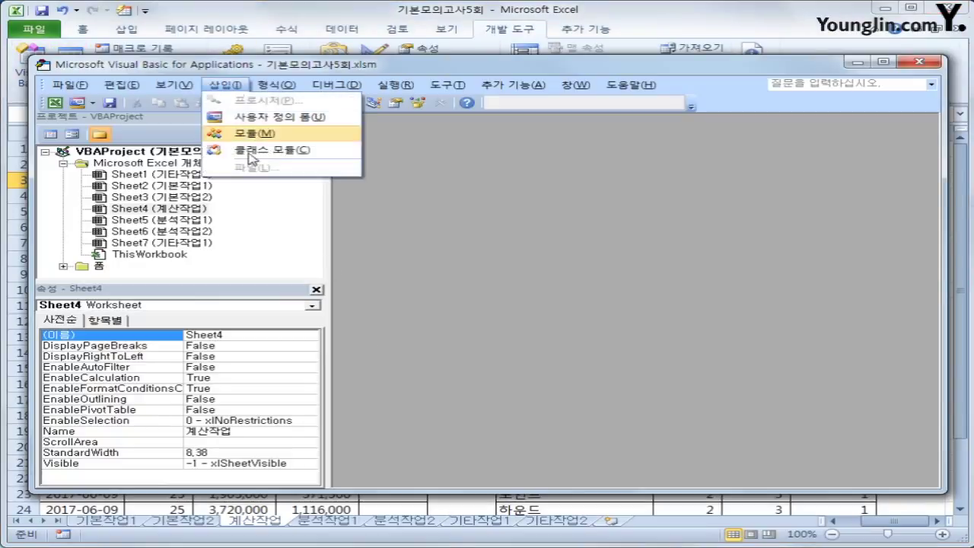
left_click(251, 131)
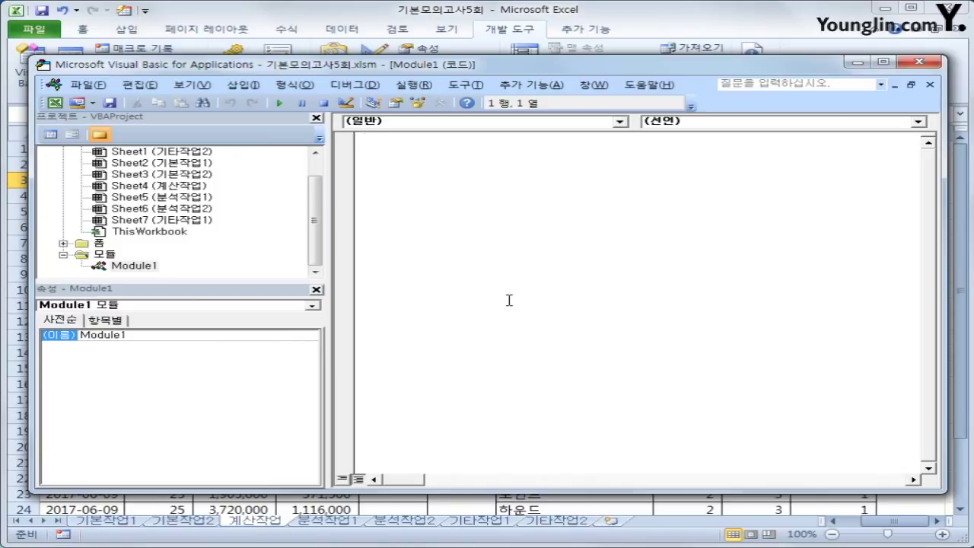
Step: Declare the public function fn비고 with the argument 수량 and start an indented body line
type("public fu")
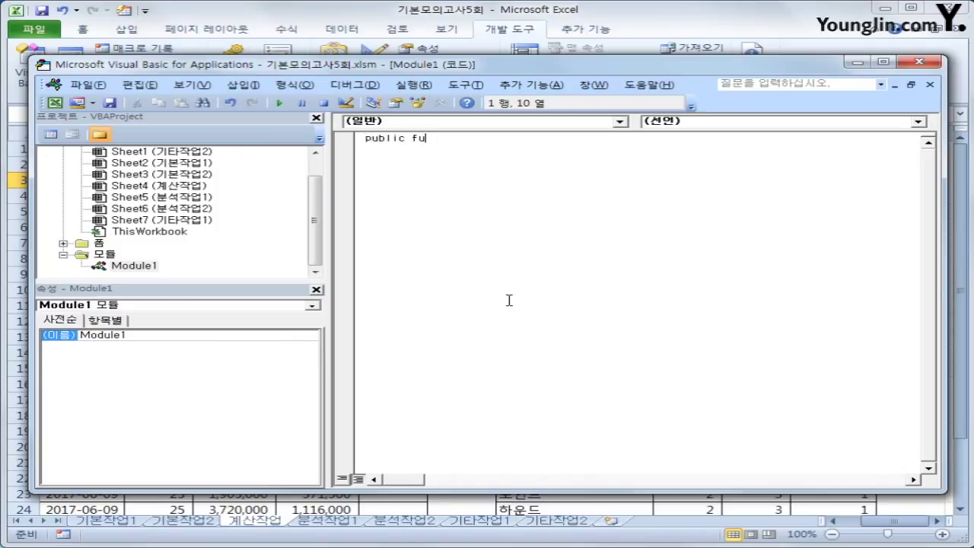
type("nction fn")
type("비")
type("고(수량)")
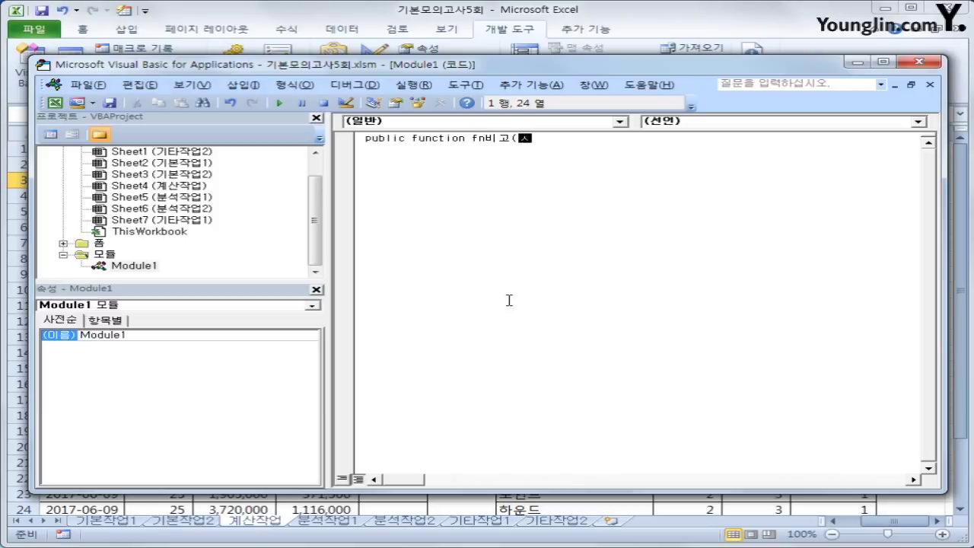
key("Return")
key("Return")
key("Tab")
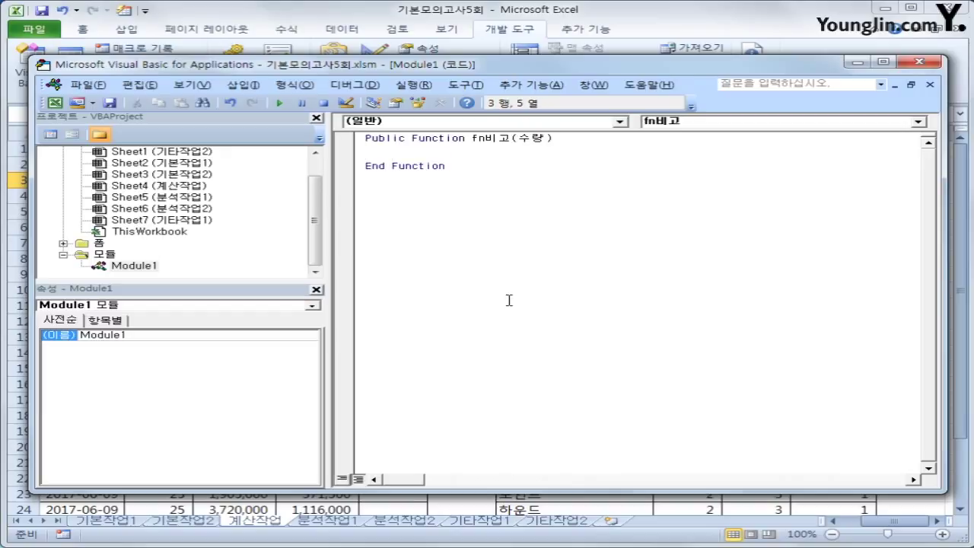
type("if")
type("수량")
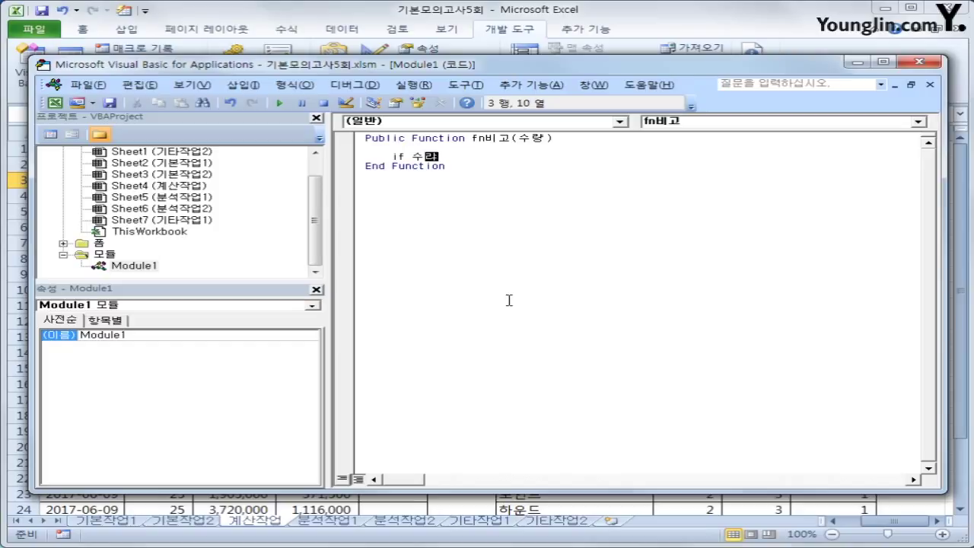
type(" >=30 then")
key("Return")
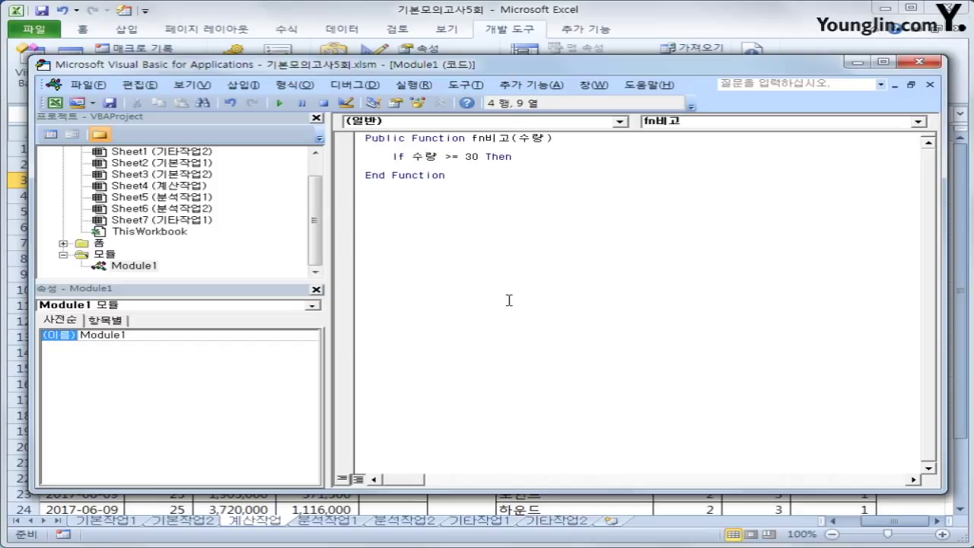
type("fn비고 = \"단체구매\"")
key("Return")
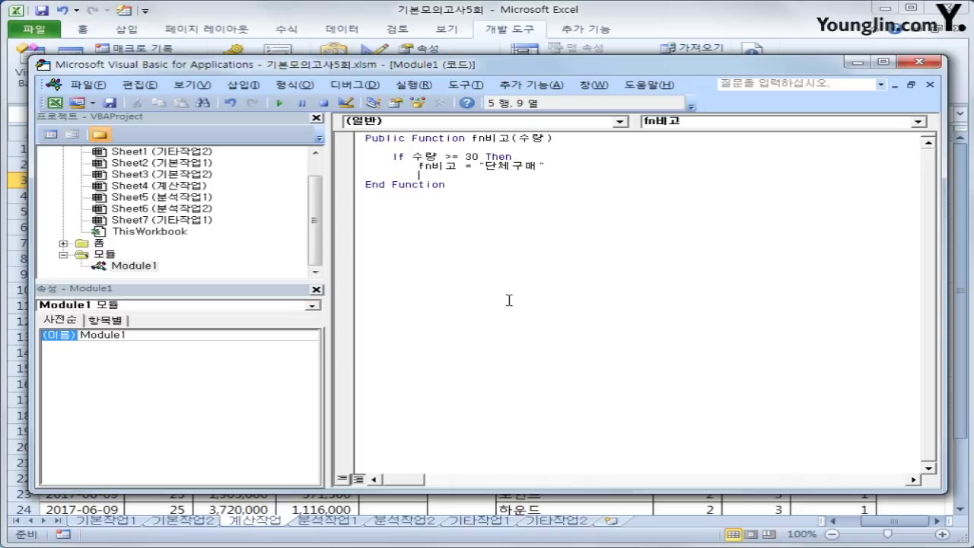
type("else")
key("Return")
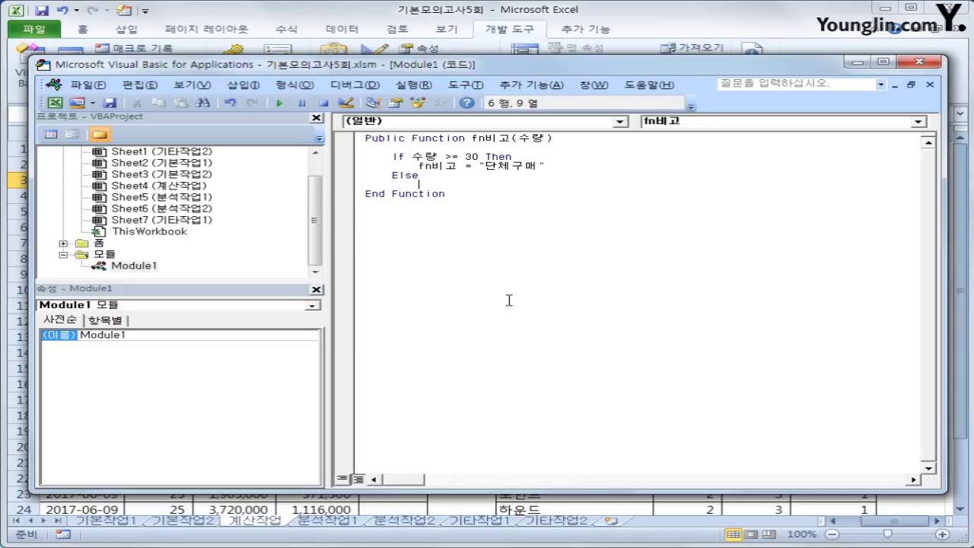
key("Tab")
type("fn비고 =")
key("shift+Up")
key("shift+Up")
key("shift+Up")
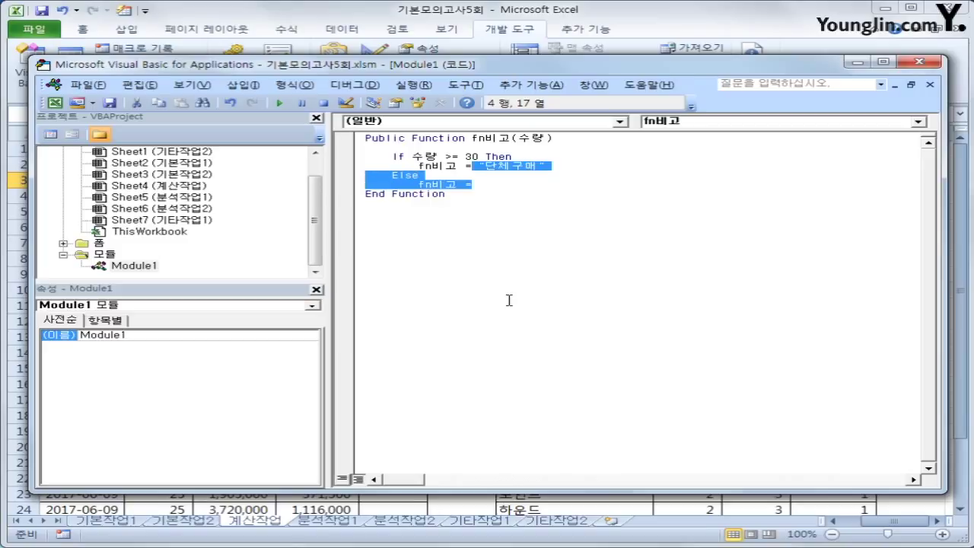
key("shift+Home")
key("Delete")
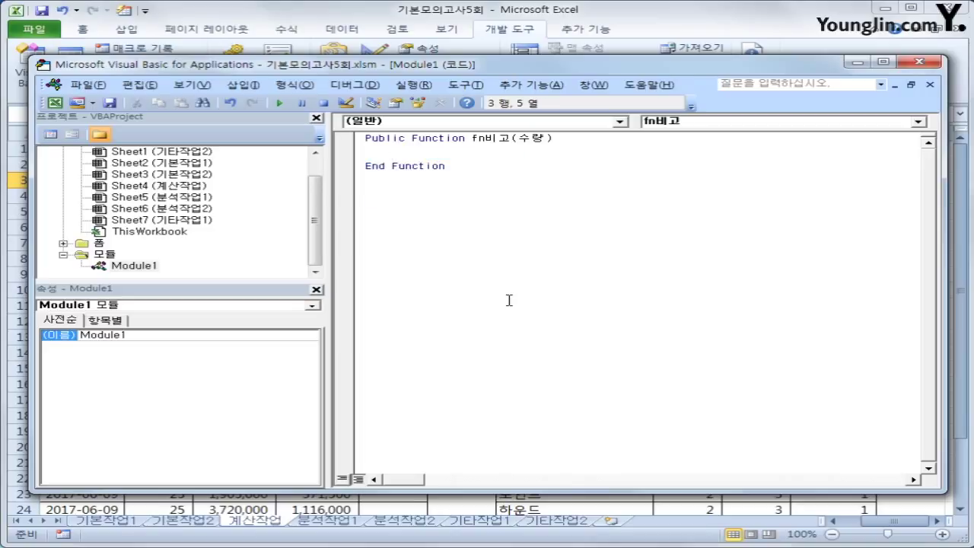
Step: Begin a Select Case block on 수량 in fn비고 with the first condition Case Is >= 30
type("ㄴ")
type("elect case ")
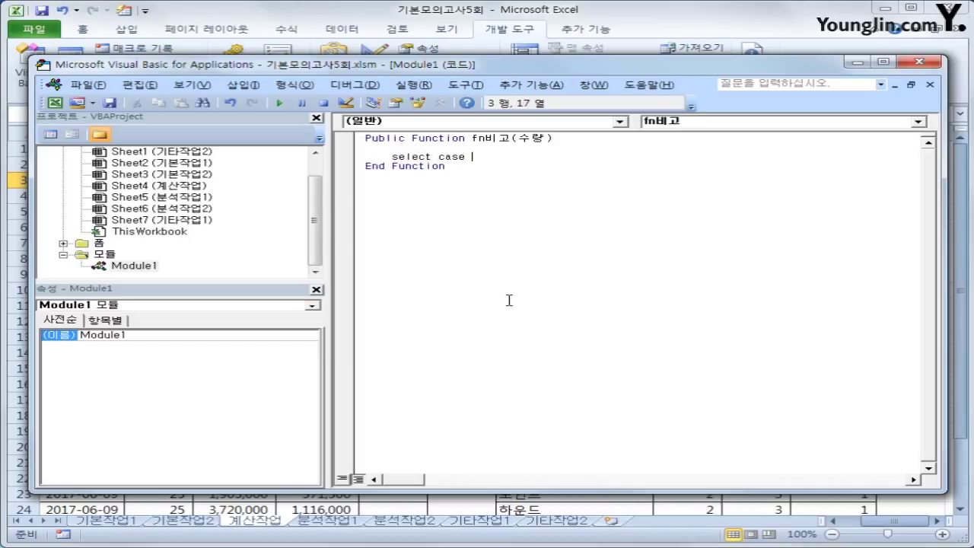
type("수량")
key("Return")
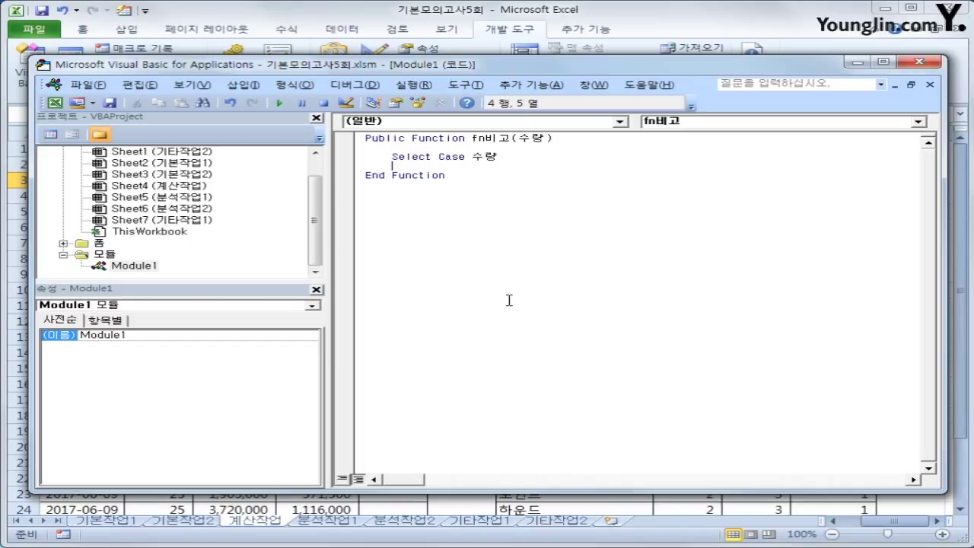
key("Tab")
type("case is >=30")
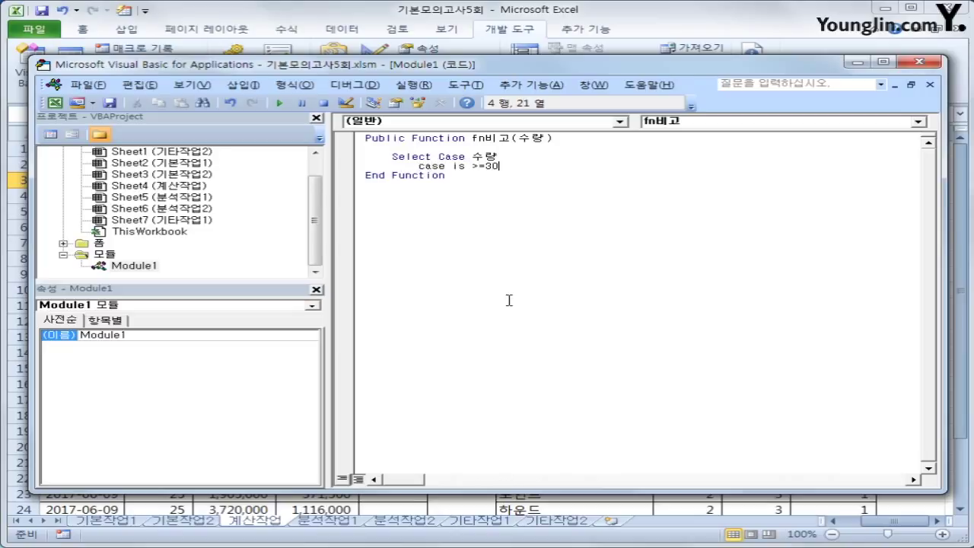
Step: Under the Case Is >= 30 line, add an indented statement assigning "단체구매" to fn비고
key("Return")
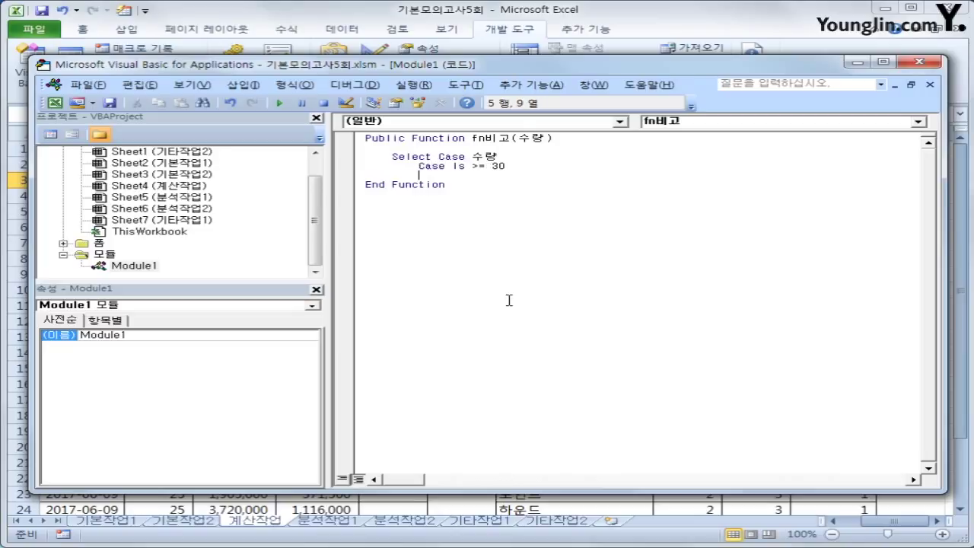
key("Tab")
type("fn")
type("비고 =")
type("\"ekfl")
key("BackSpace")
key("BackSpace")
key("BackSpace")
key("BackSpace")
type("다ㄴ추ㅔ구매\"")
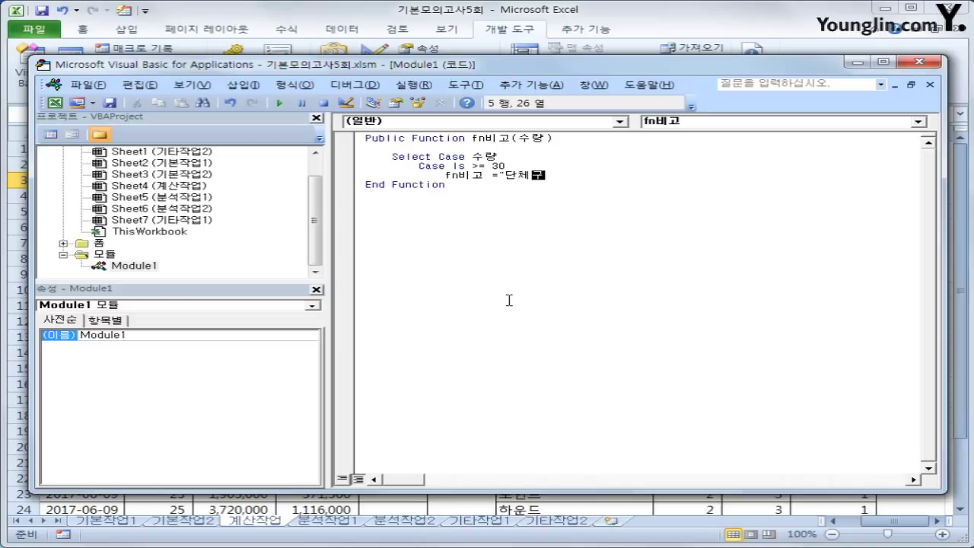
key("Return")
Step: Add a Case Is < 5 branch that assigns "개인구매" to fn비고
type("case is ")
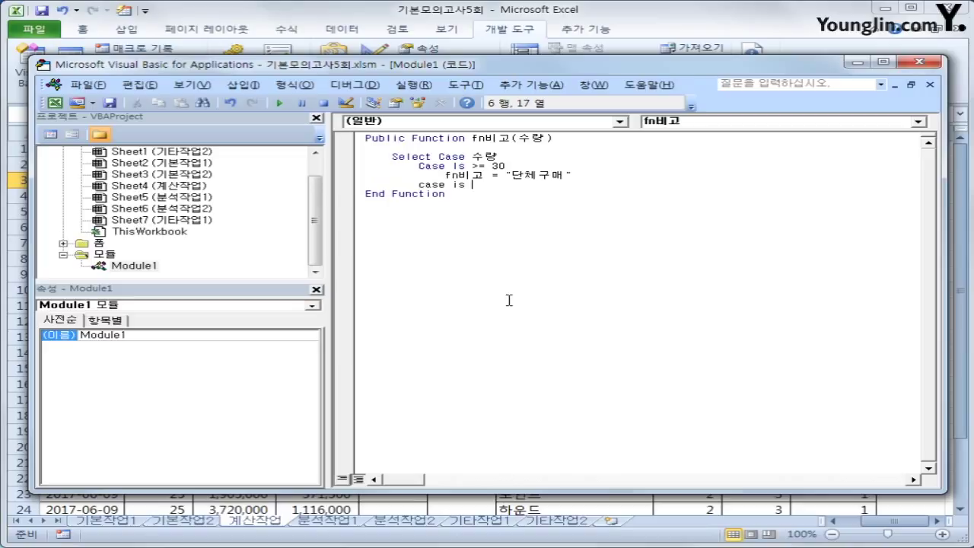
type("< 5")
key("Return")
key("Tab")
type("f")
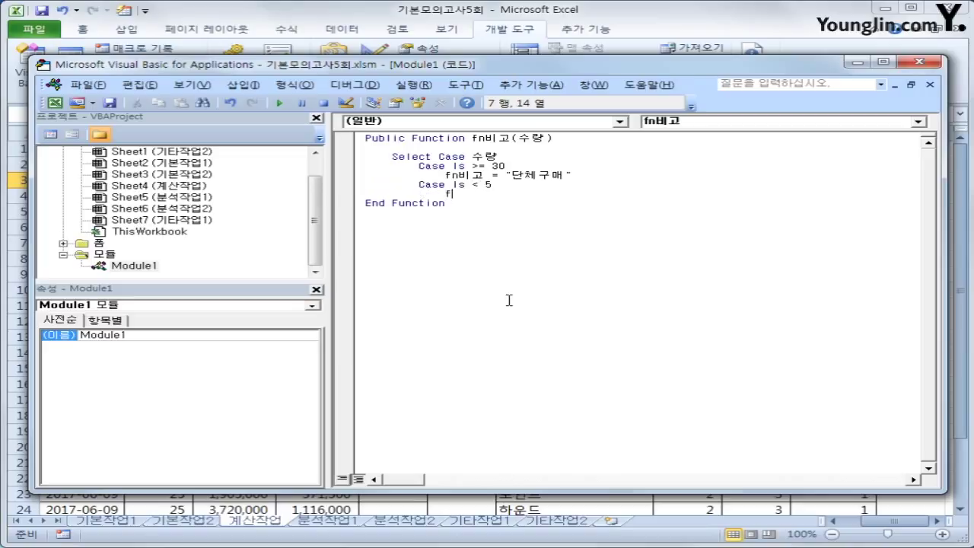
type("n비고 = \"개인구매\"")
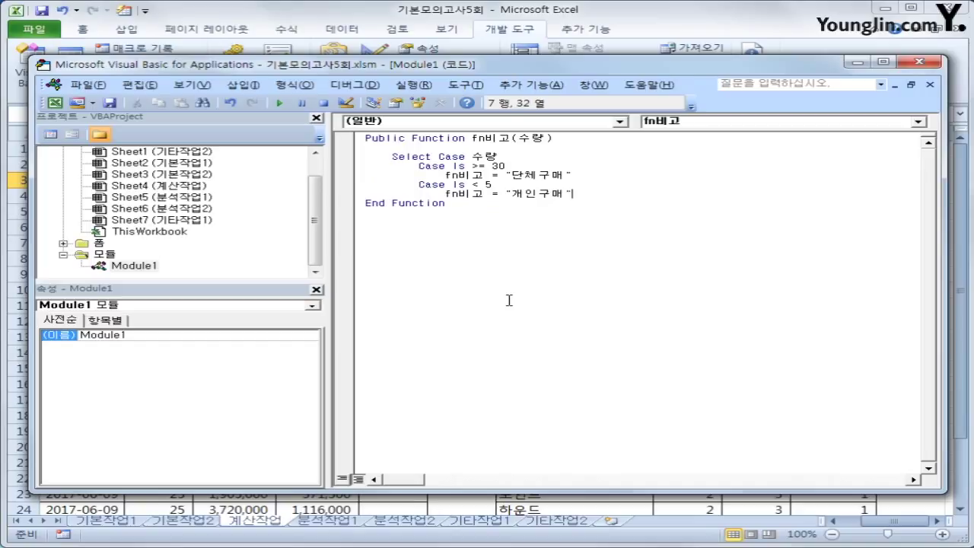
key("Return")
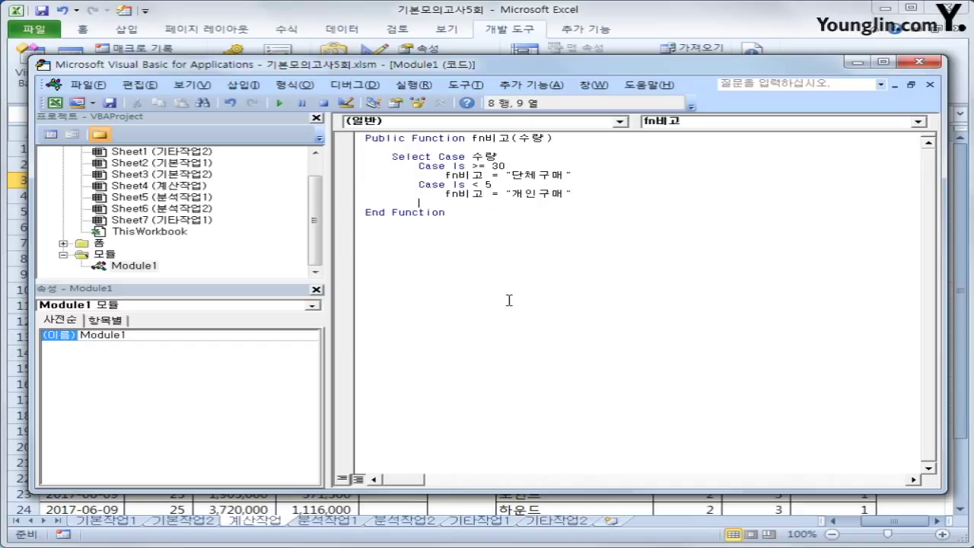
Step: Add a Case Else branch that assigns an empty string "" to fn비고
type("Case Else")
key("Return")
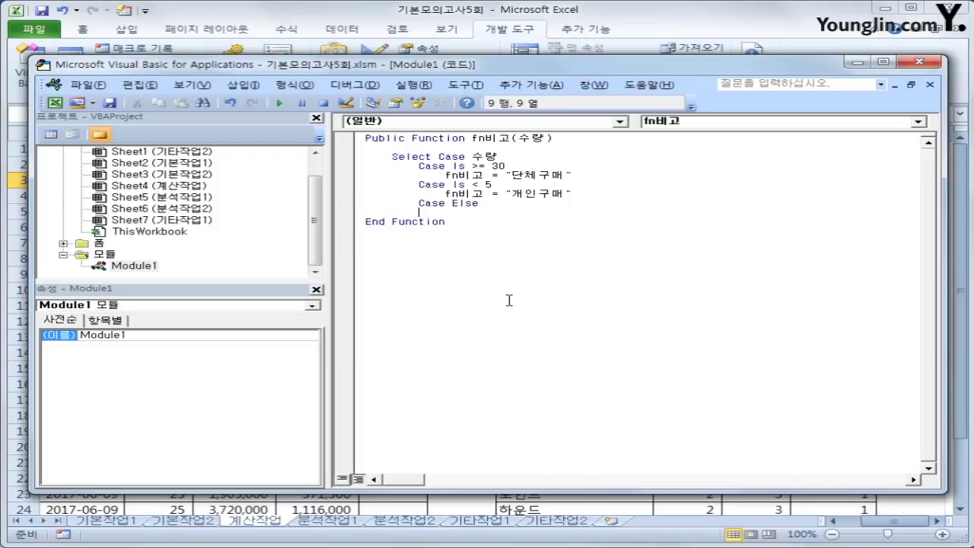
key("Tab")
type("fn비고 ")
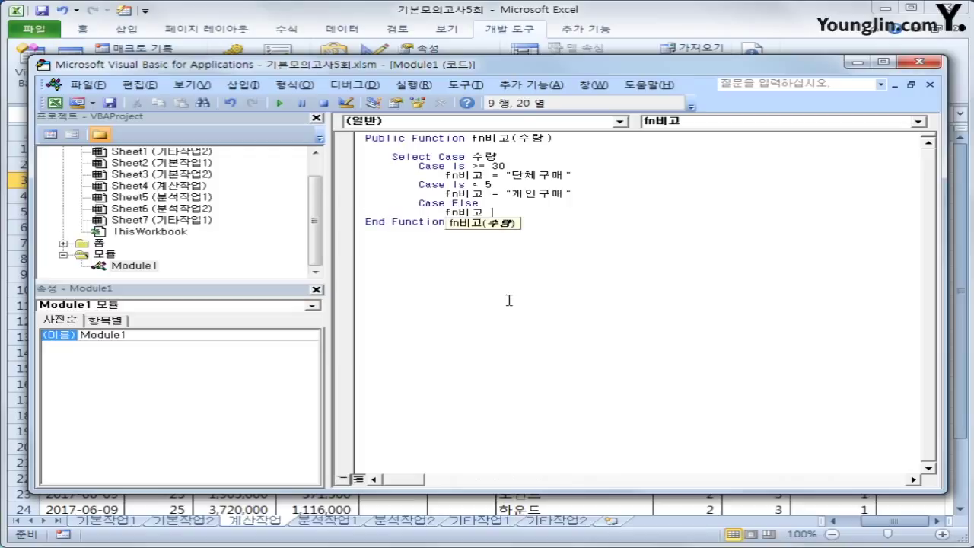
type("= \"\"")
key("Return")
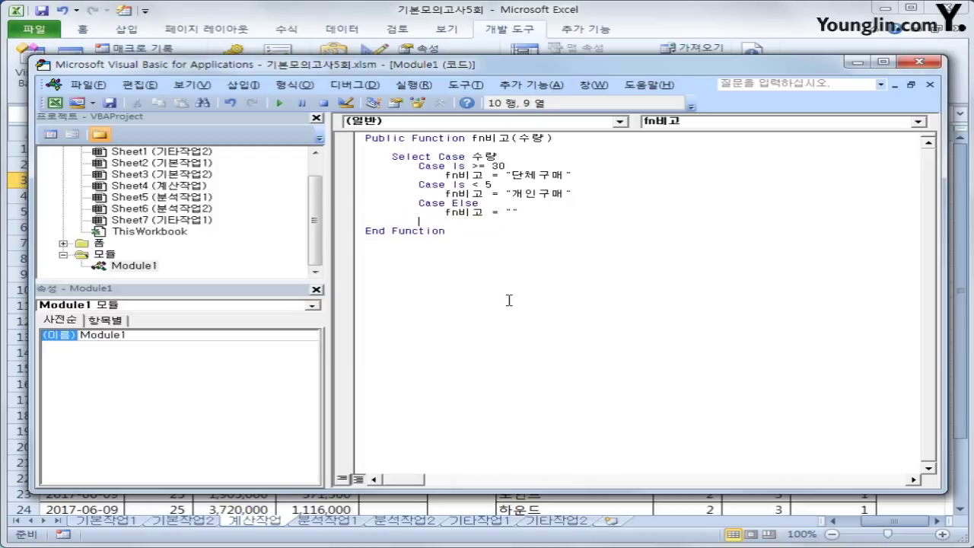
Step: Finish the block with End Select aligned to Select Case, and close the Visual Basic editor
key("shift+Tab")
key("shift+Tab")
type("end sle")
key("BackSpace")
key("BackSpace")
type("elect")
key("Return")
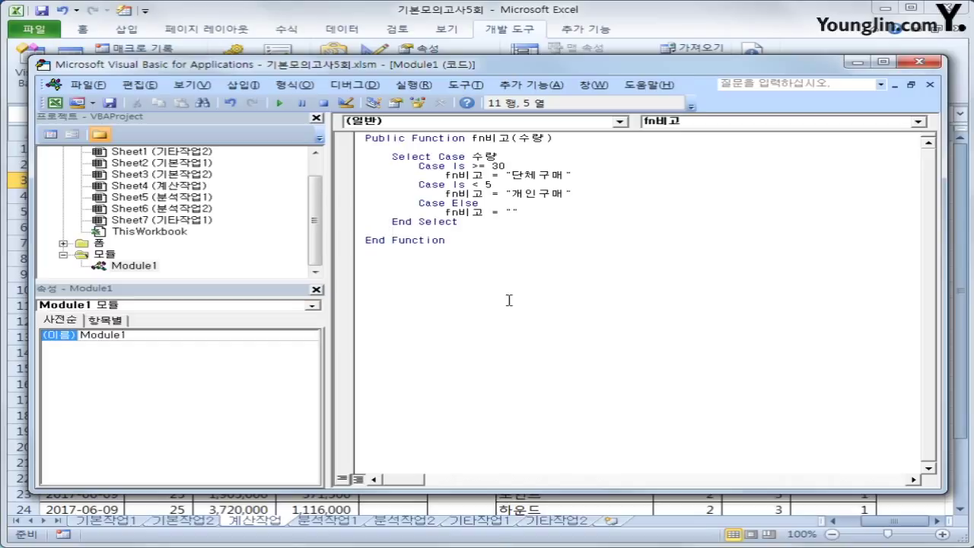
left_click(921, 64)
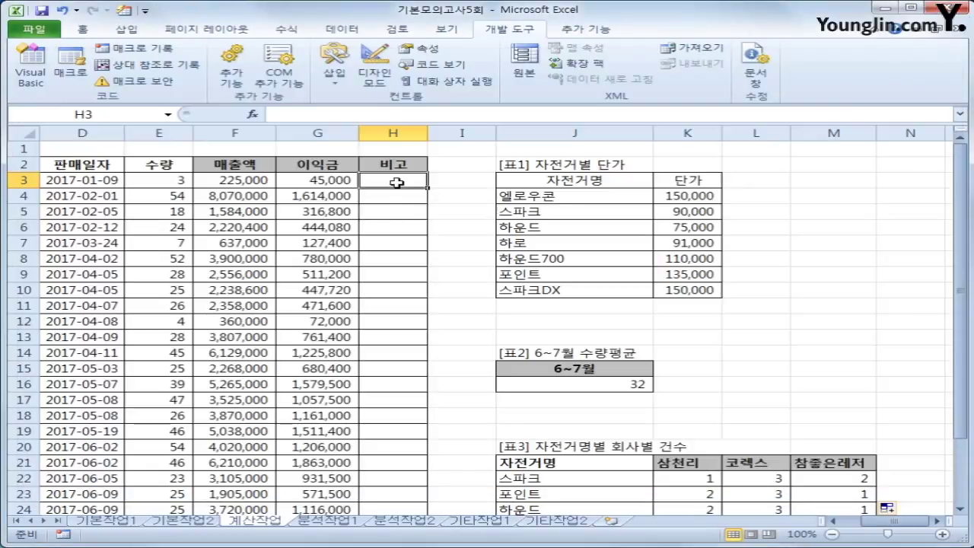
Step: Insert the user-defined function fn비고 with argument E3 in cell H3 and fill it down the 비고 column
left_click(252, 114)
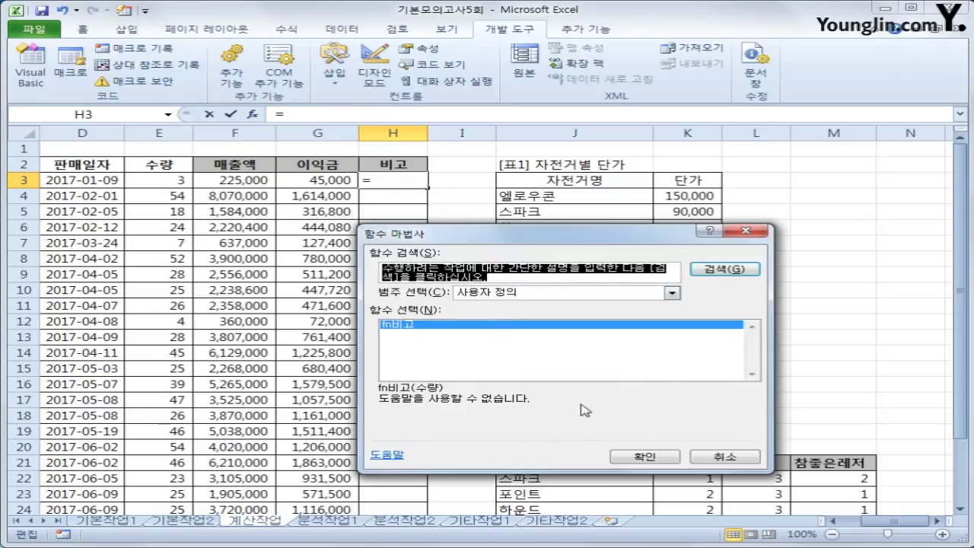
left_click(645, 457)
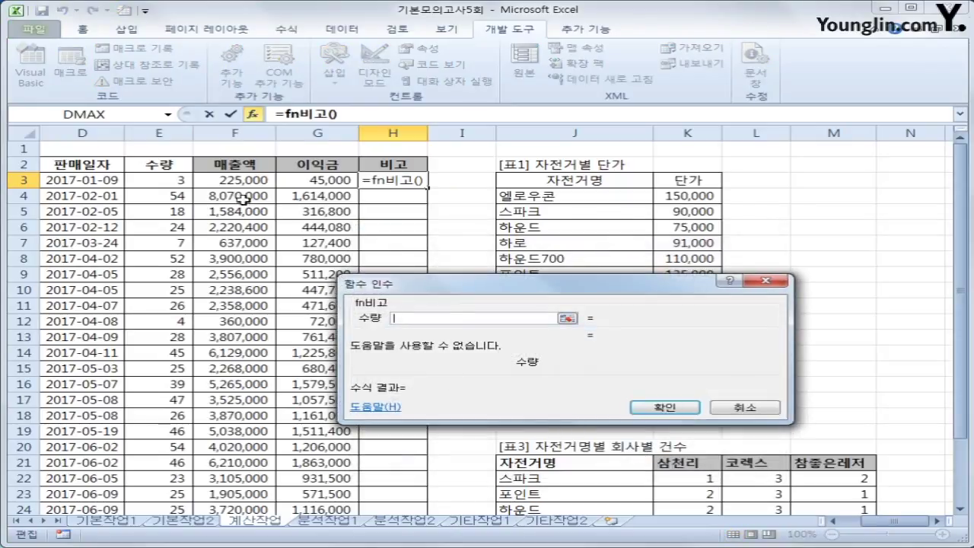
left_click(172, 187)
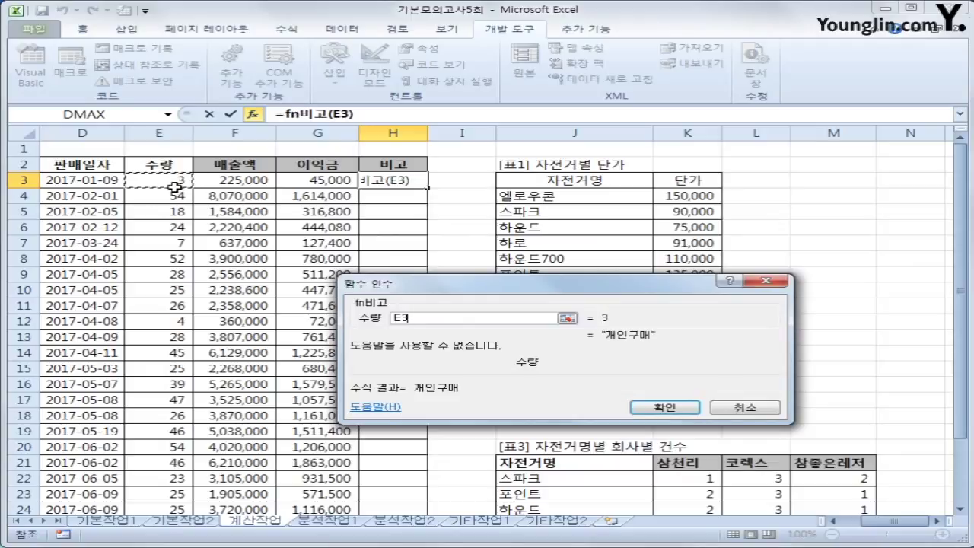
left_click(670, 410)
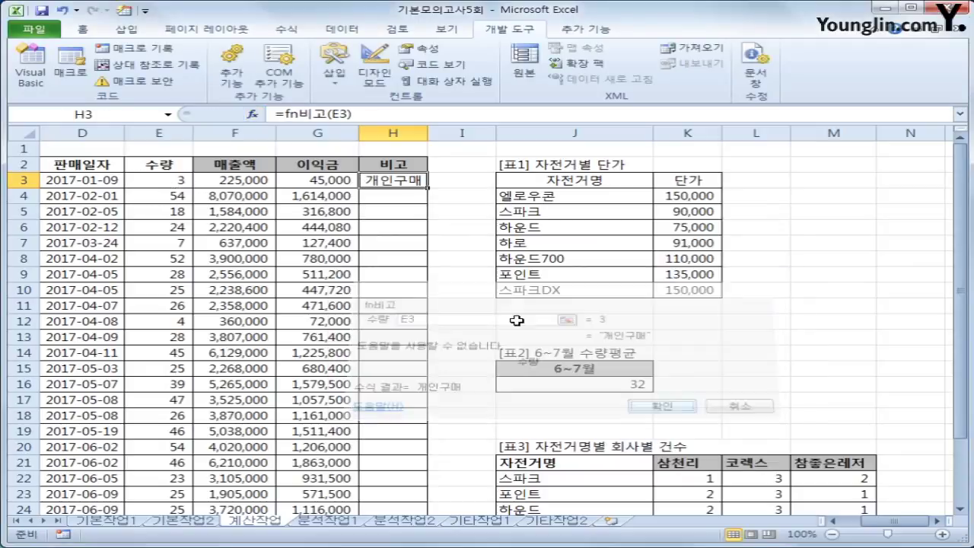
double_click(427, 188)
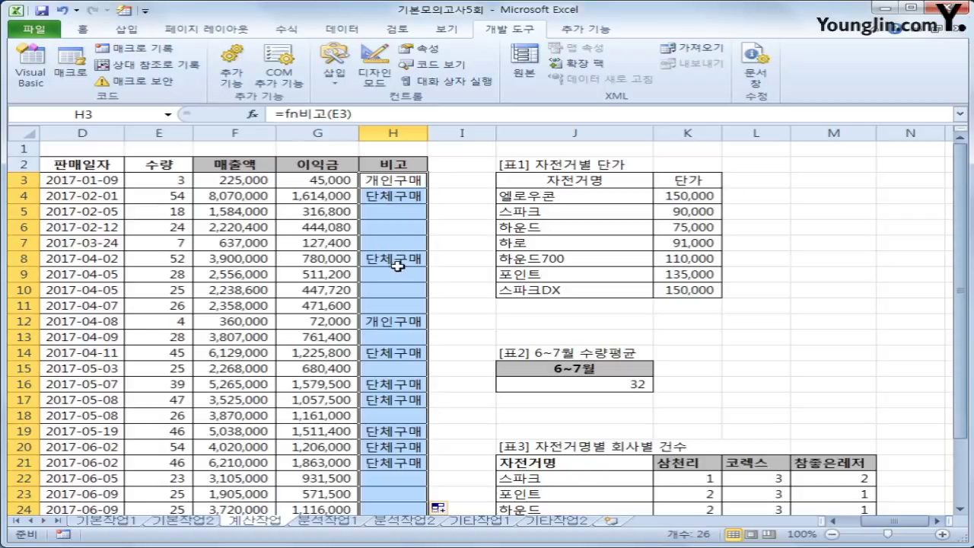
left_click(402, 229)
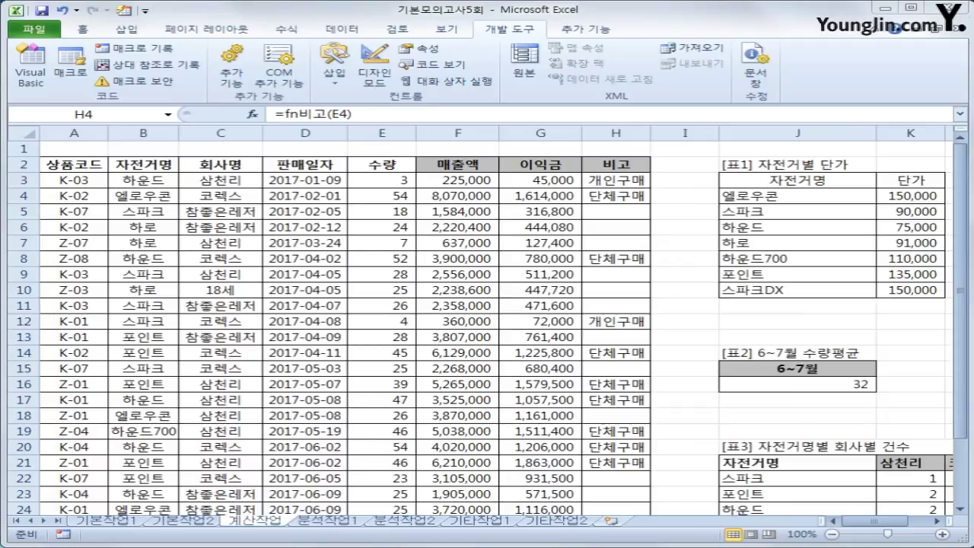
Step: On the 분석작업1 sheet, create a pivot table from A1:G39 placed at cell I4 of the existing sheet
left_click(323, 520)
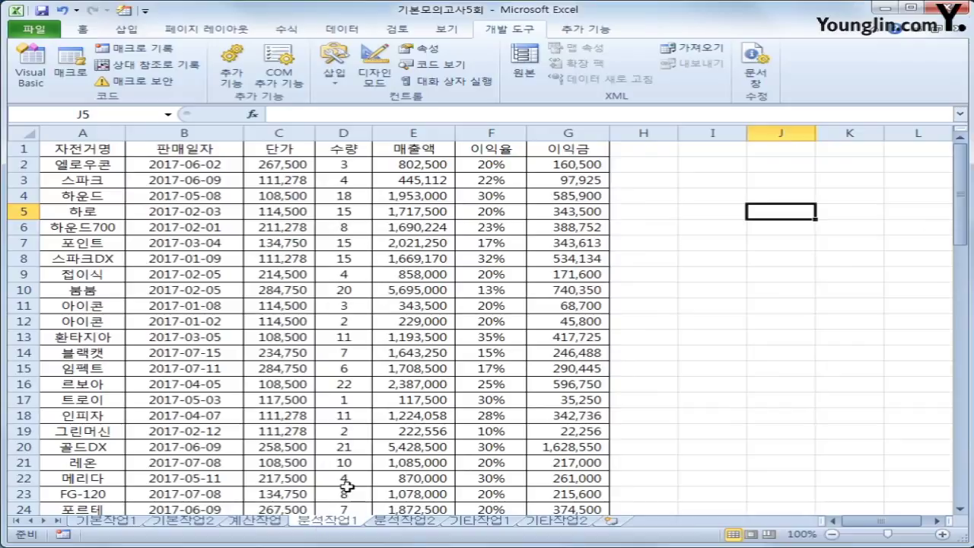
left_click(95, 152)
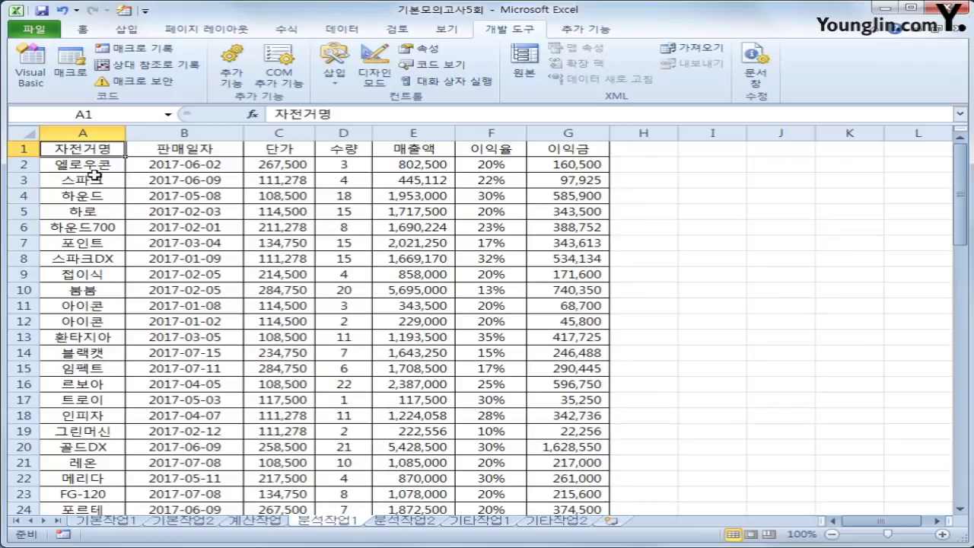
left_click(126, 29)
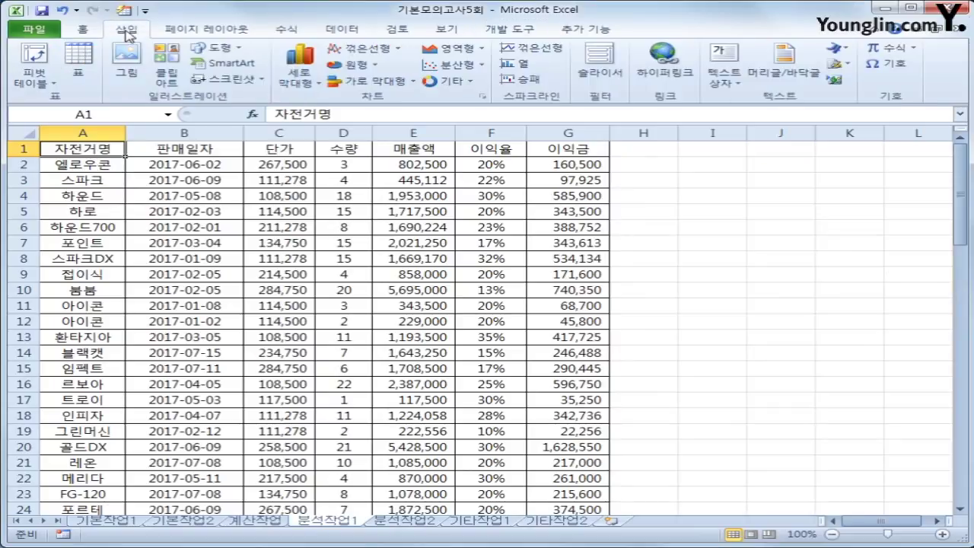
left_click(37, 55)
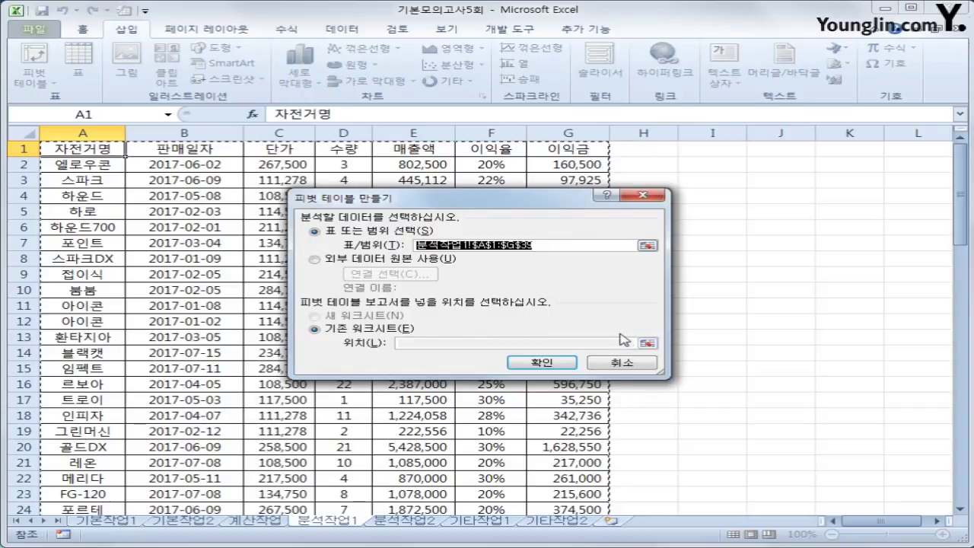
left_click(420, 344)
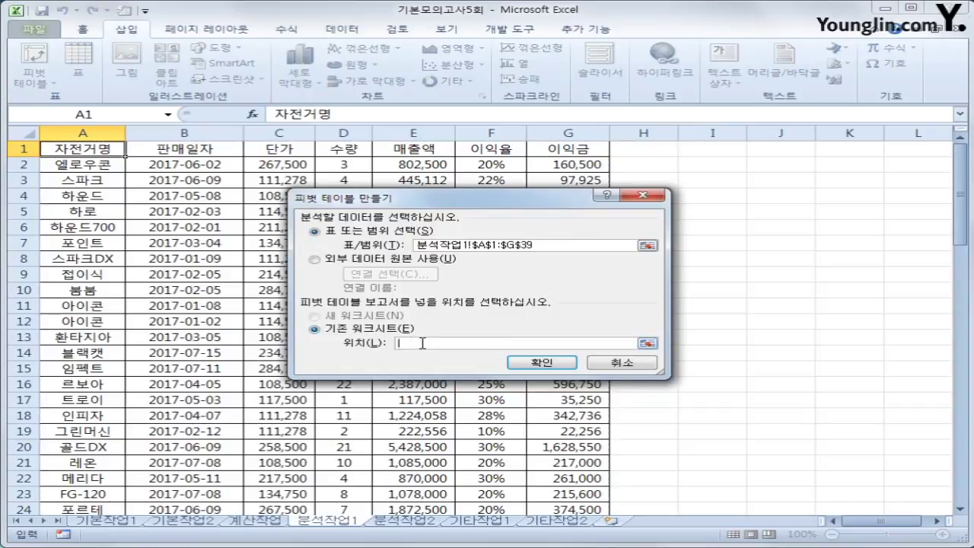
left_click(702, 203)
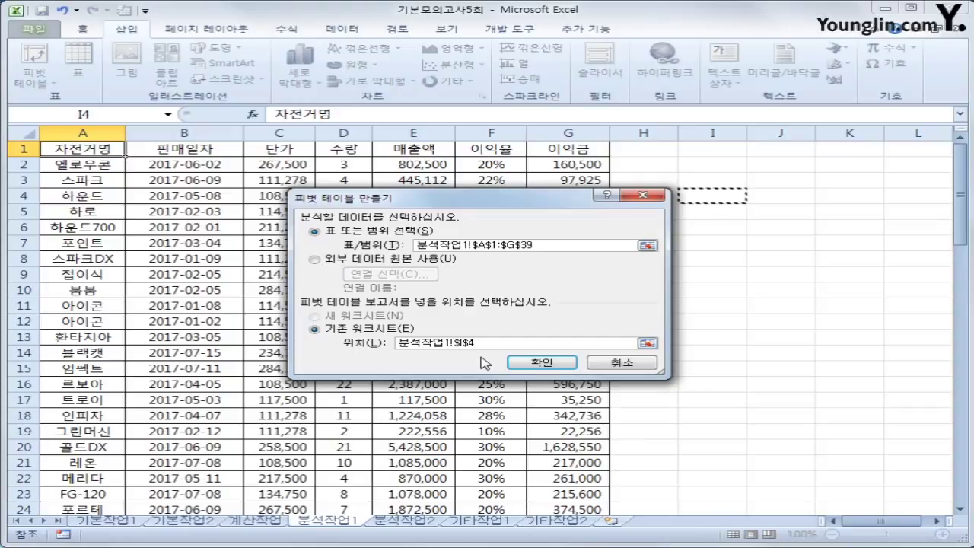
left_click(568, 363)
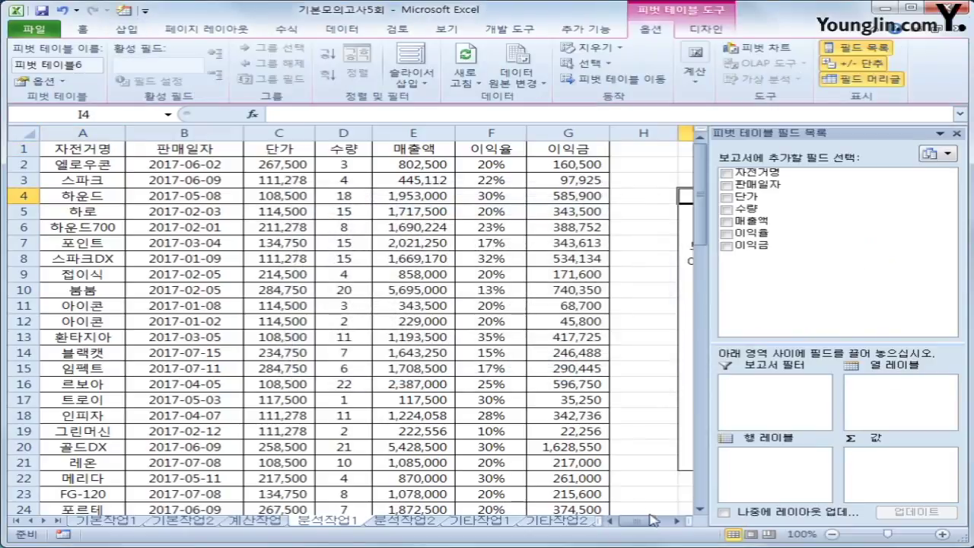
Step: Lay out the pivot table with 판매일자 as report filter, 매출액 as row labels, and 자전거명, 단가 and 이익금 as values
left_click(675, 521)
left_click(675, 521)
left_click(676, 521)
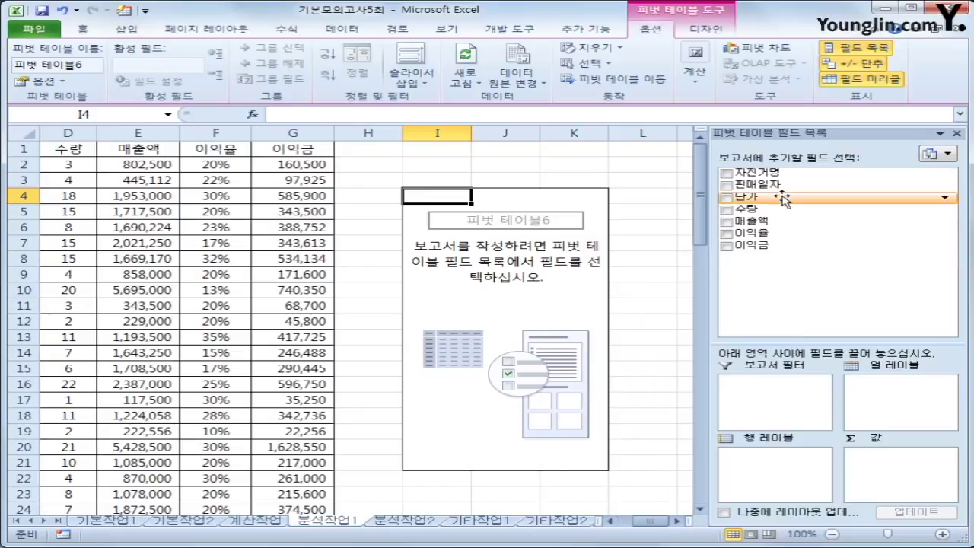
left_click_drag(781, 187, 789, 415)
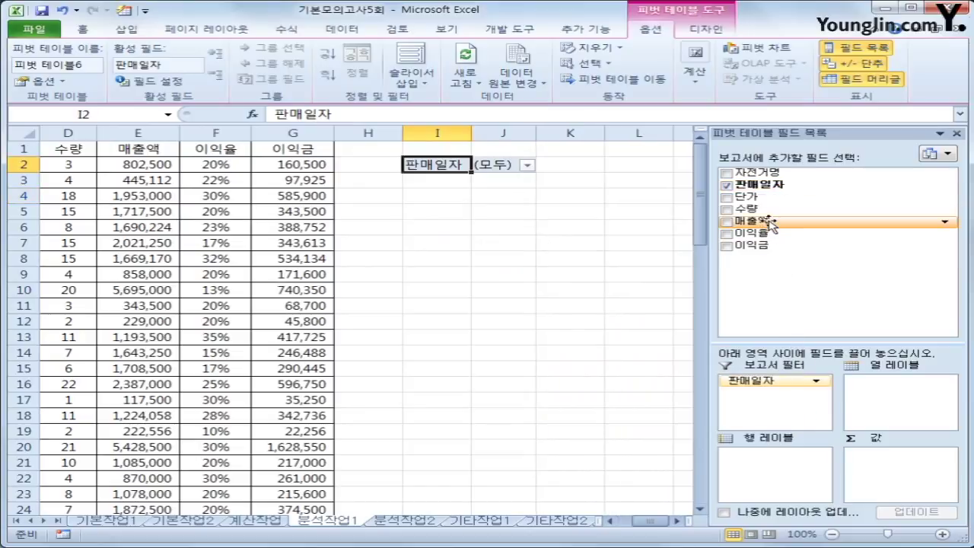
left_click_drag(761, 222, 773, 472)
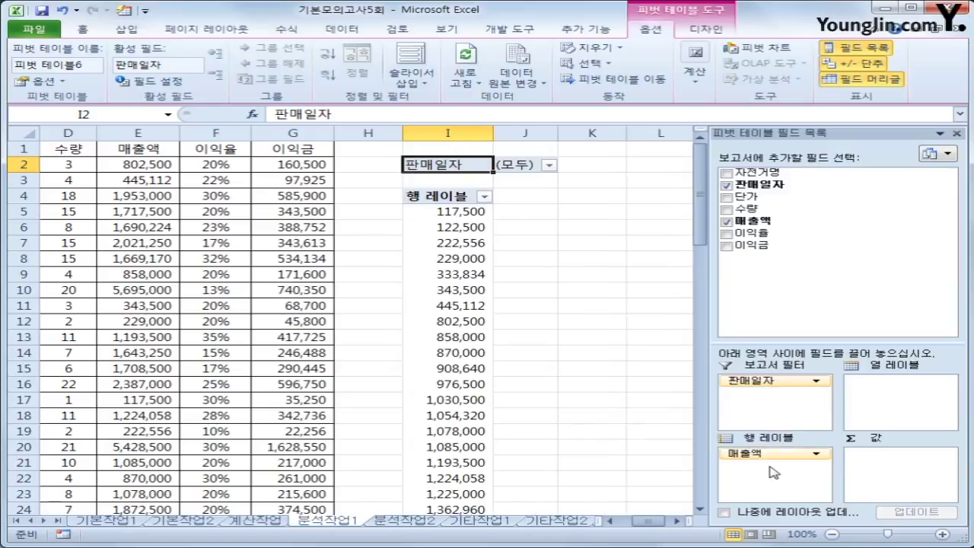
left_click_drag(757, 173, 894, 461)
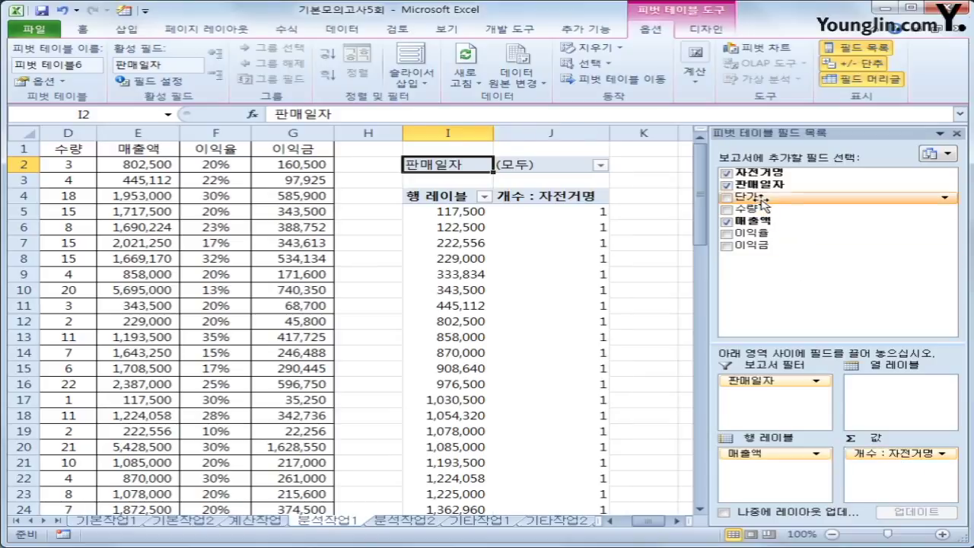
left_click_drag(912, 533, 901, 475)
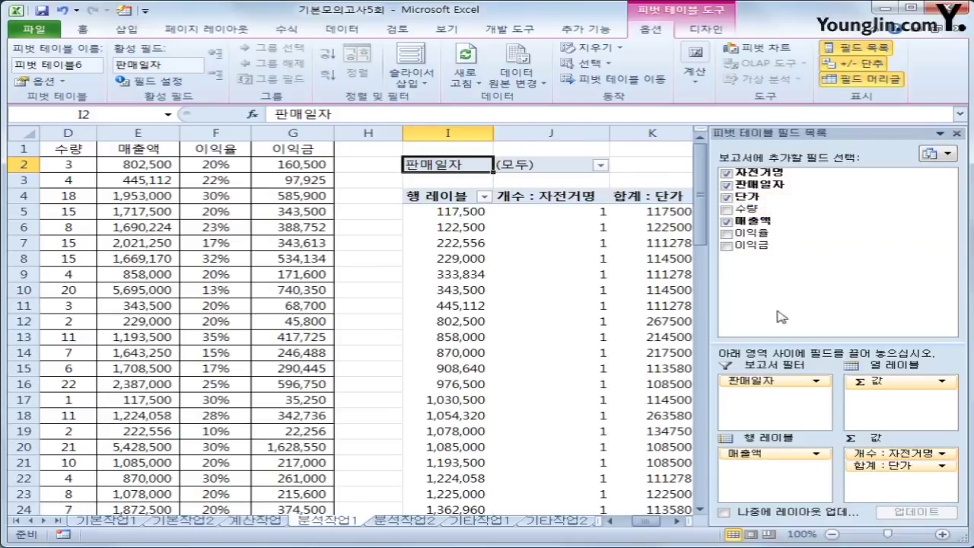
left_click_drag(766, 253, 898, 489)
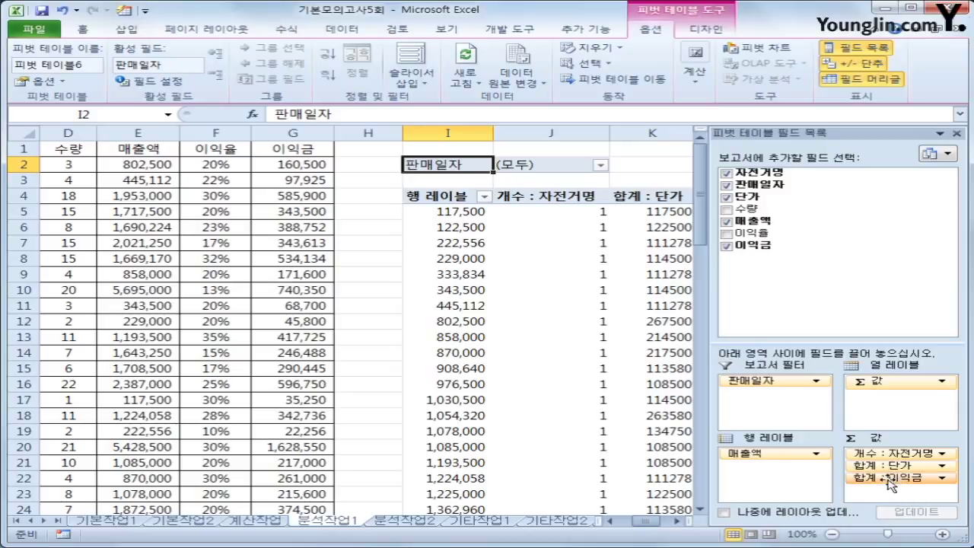
Step: Set the pivot table's report layout to tabular form (테이블 형식으로 표시)
mouse_move(649, 292)
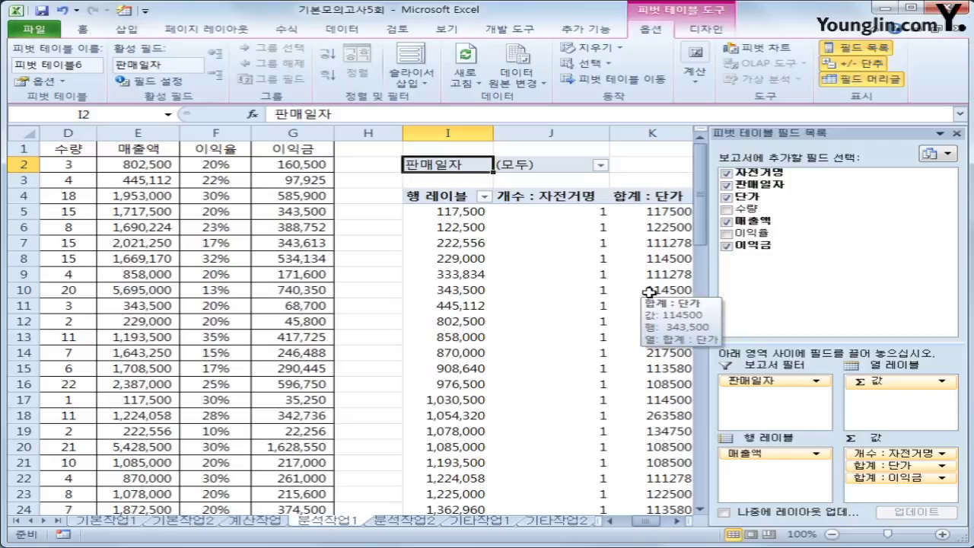
left_click(706, 30)
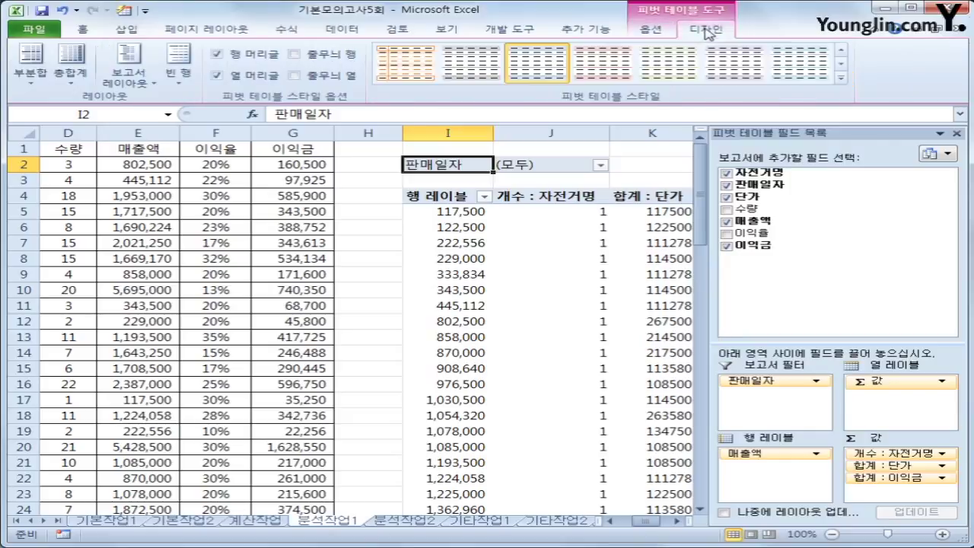
left_click(144, 81)
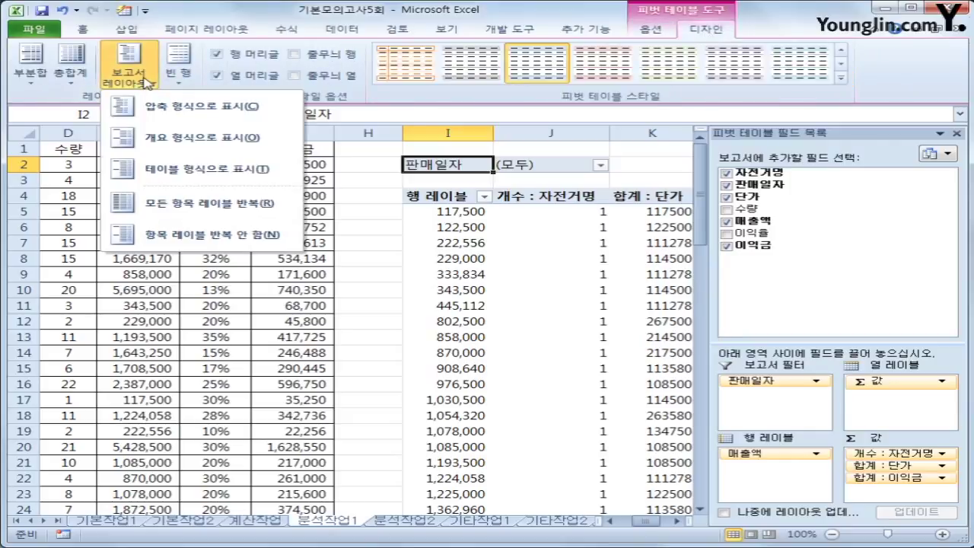
left_click(175, 171)
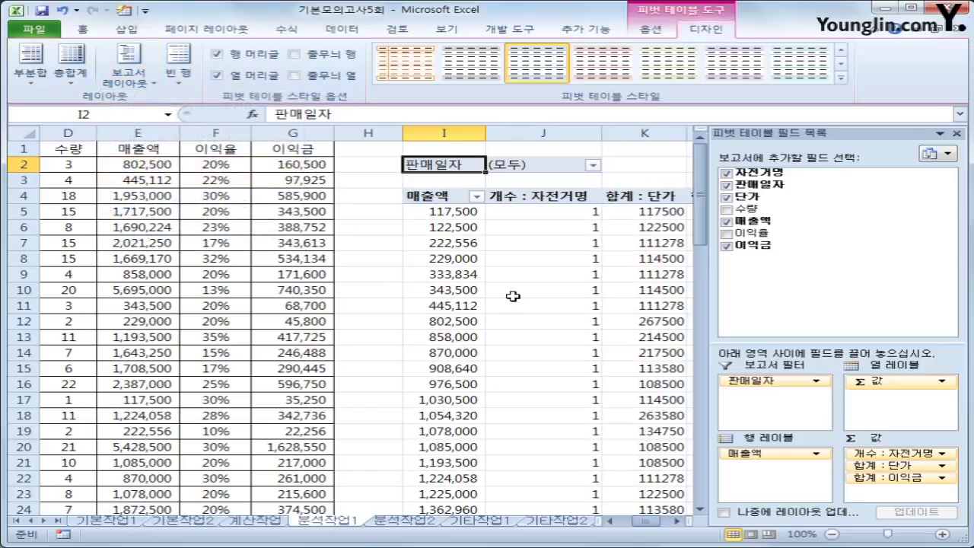
Step: Group the pivot table's 매출액 row values from 0 to 6000000 in units of 1000000
left_click(430, 211)
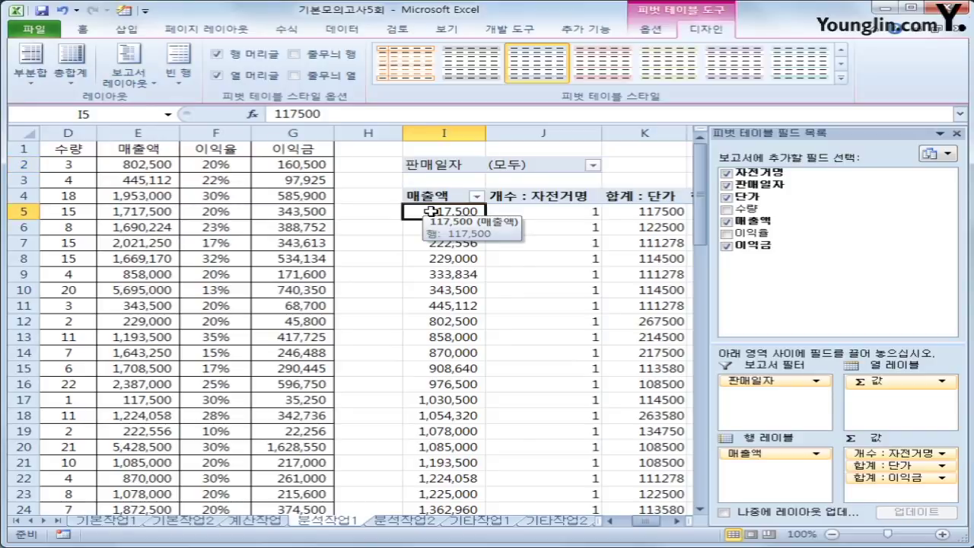
right_click(430, 212)
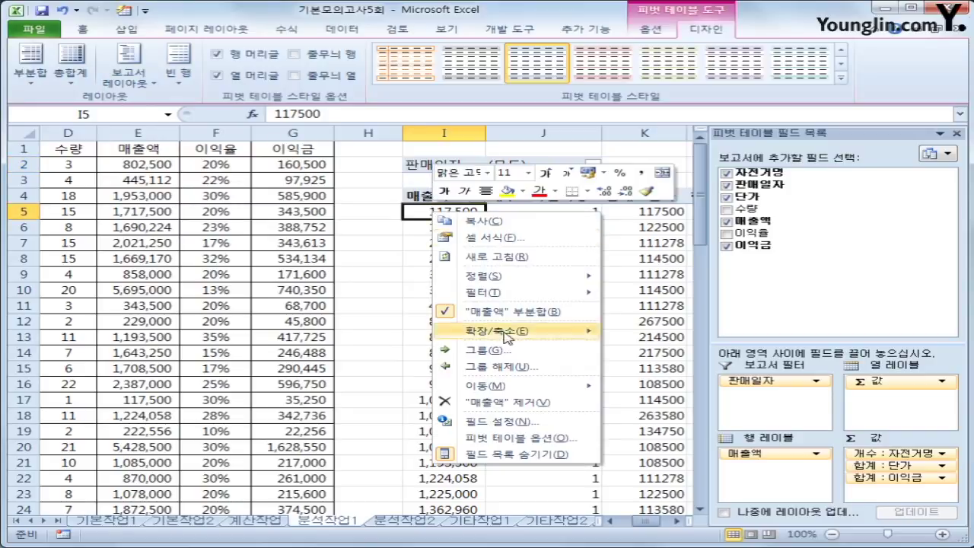
left_click(487, 350)
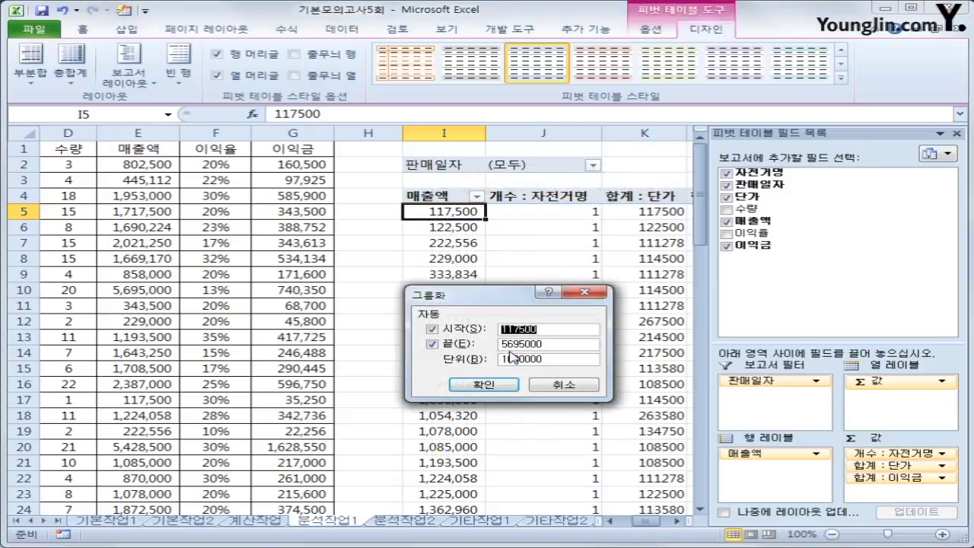
type("0")
double_click(509, 344)
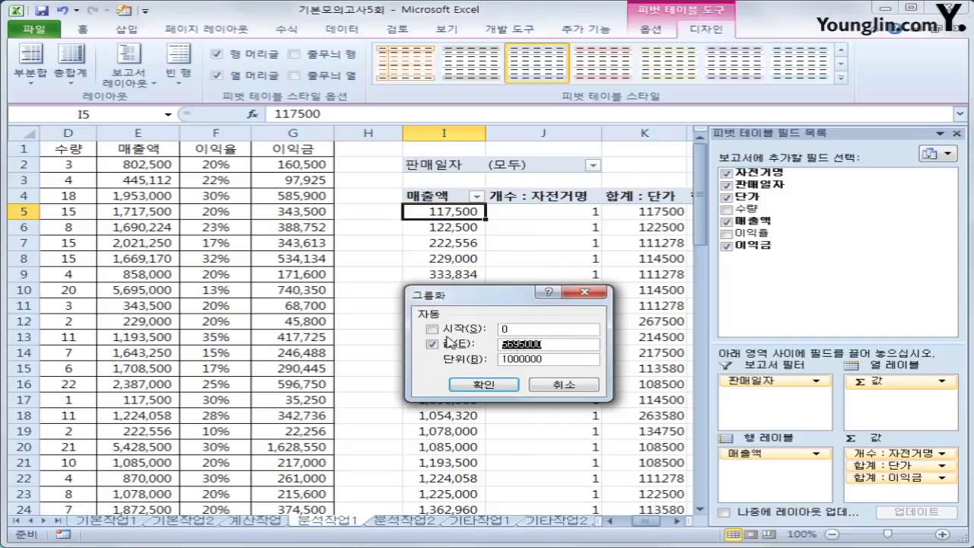
type("6000000")
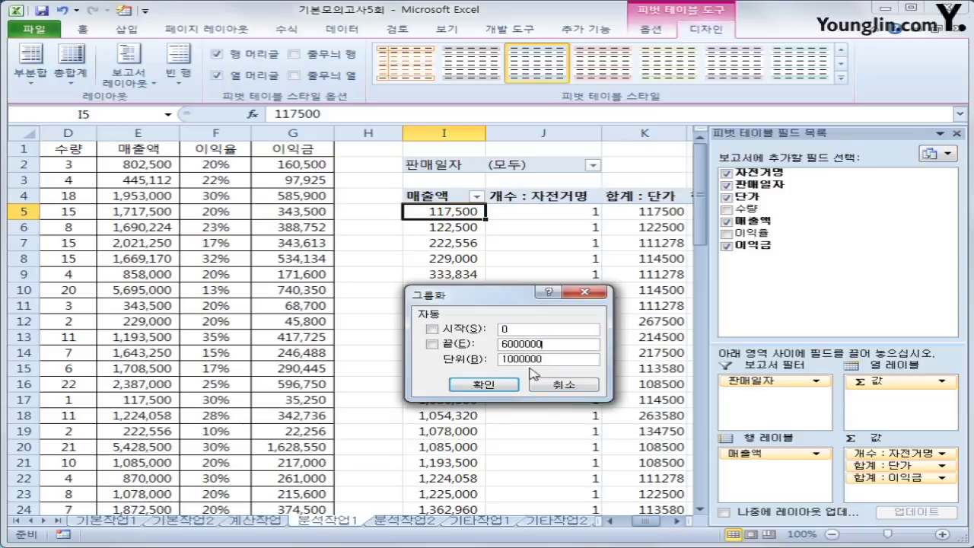
left_click(504, 384)
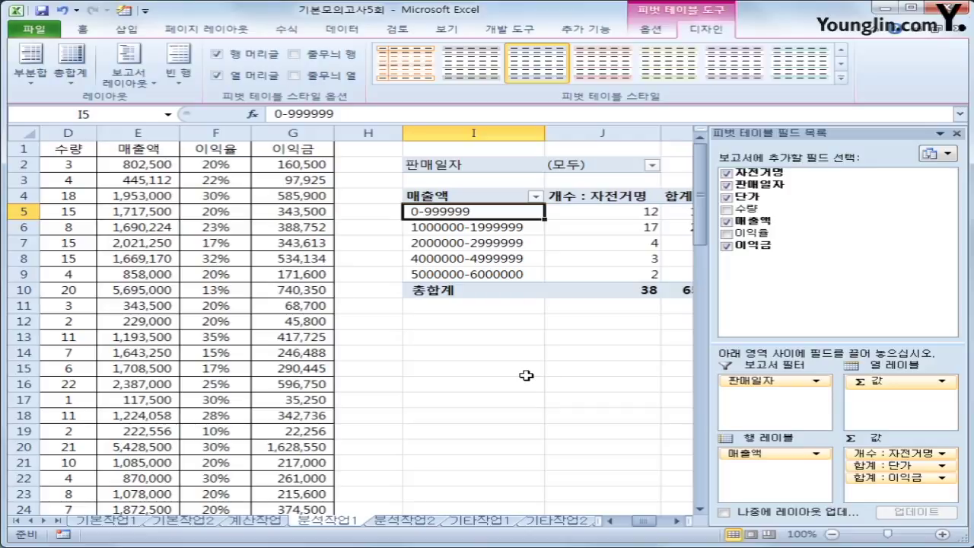
Step: Format the 합계 : 단가 value field as 숫자 with 0 decimals and the 1000 separator
left_click(677, 522)
left_click(676, 521)
left_click(677, 522)
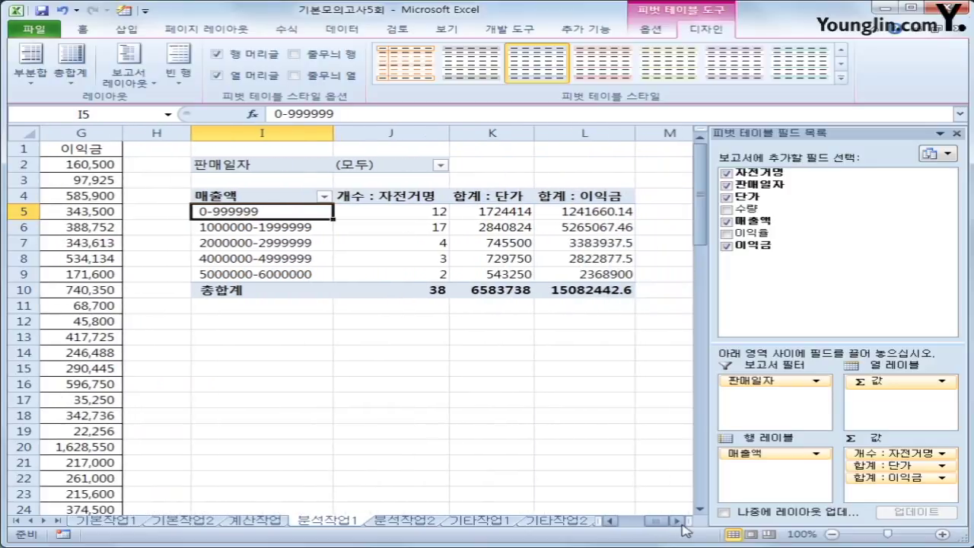
left_click(487, 196)
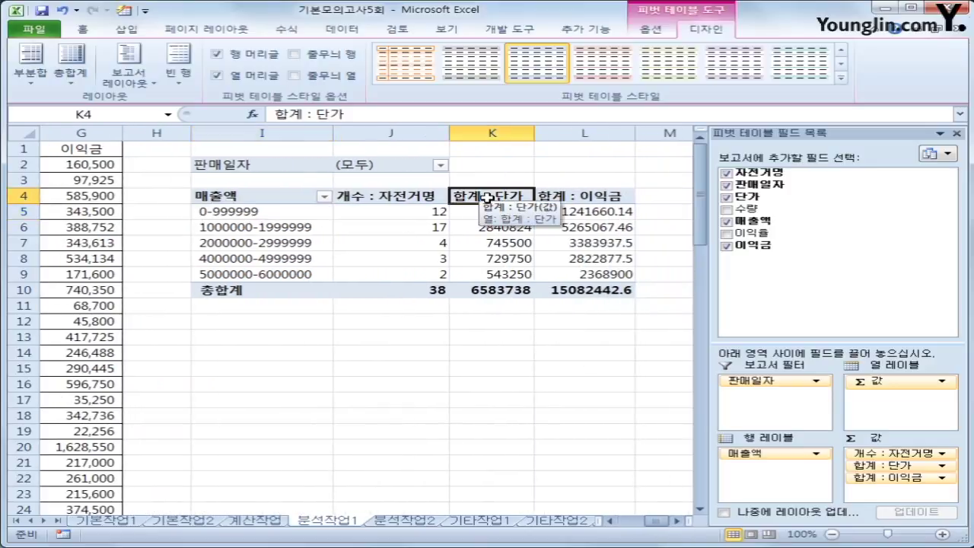
right_click(487, 197)
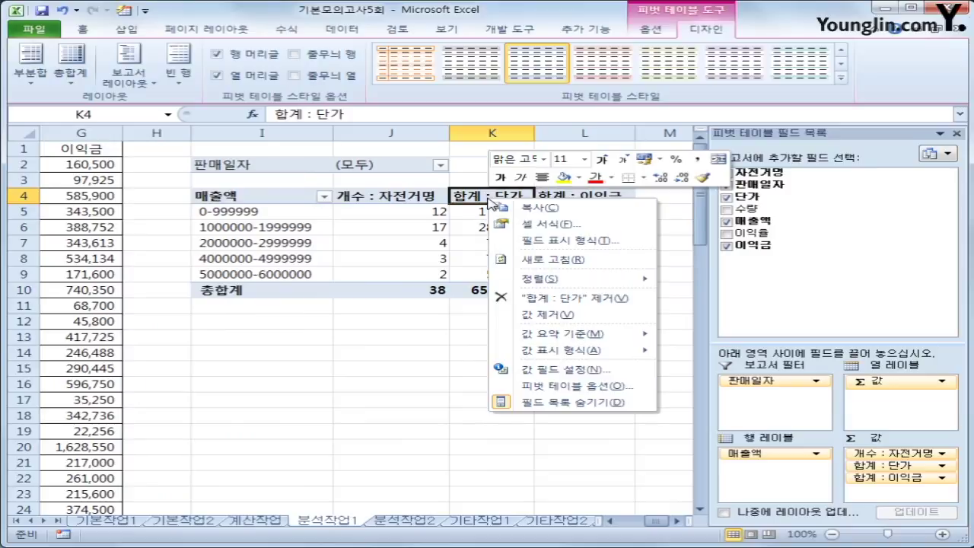
left_click(531, 242)
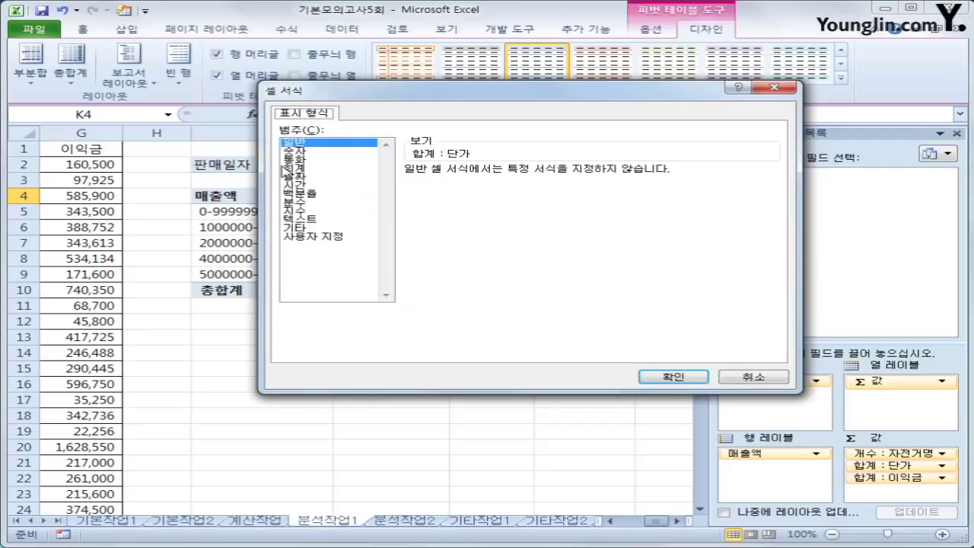
left_click(303, 152)
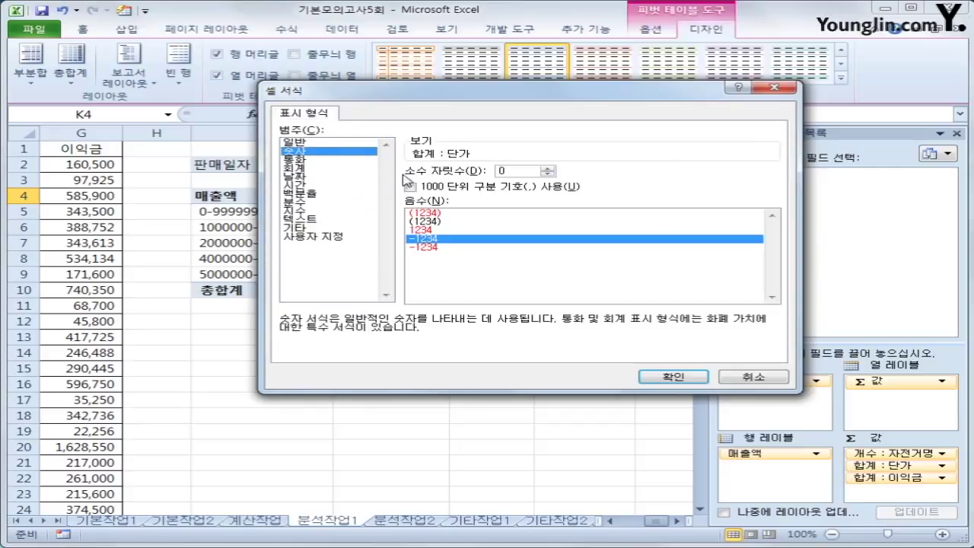
left_click(433, 188)
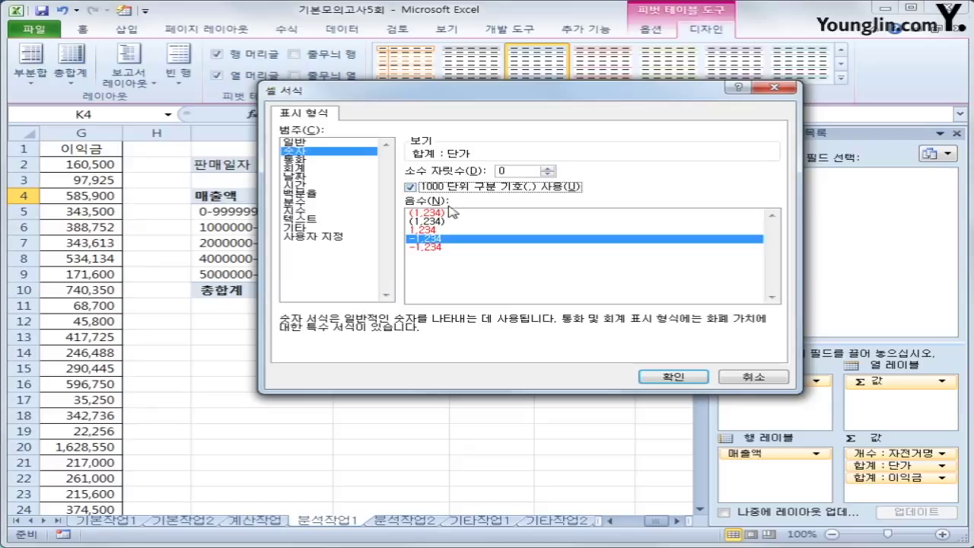
left_click(664, 376)
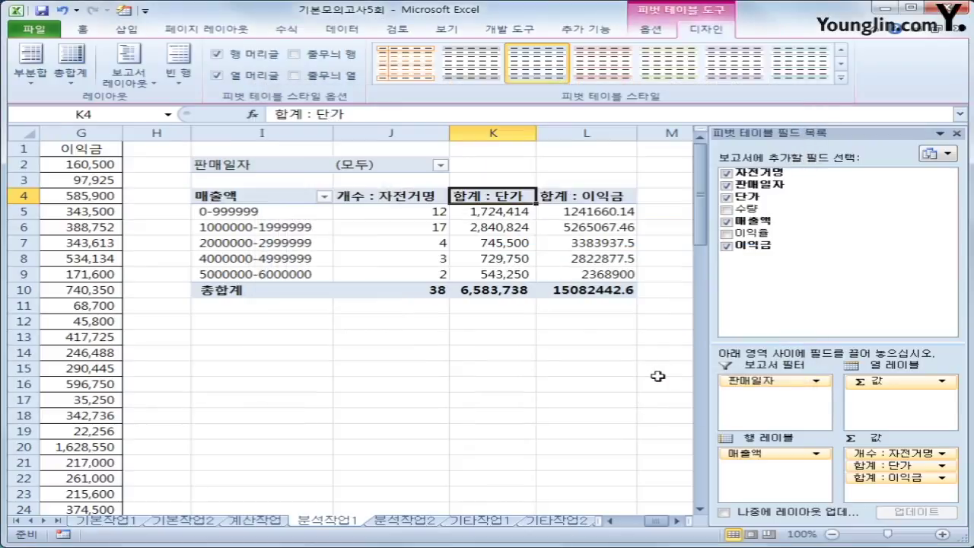
Step: Format the 합계 : 이익금 value field as 숫자 with 0 decimals and the 1000 separator
left_click(588, 196)
left_click(582, 196)
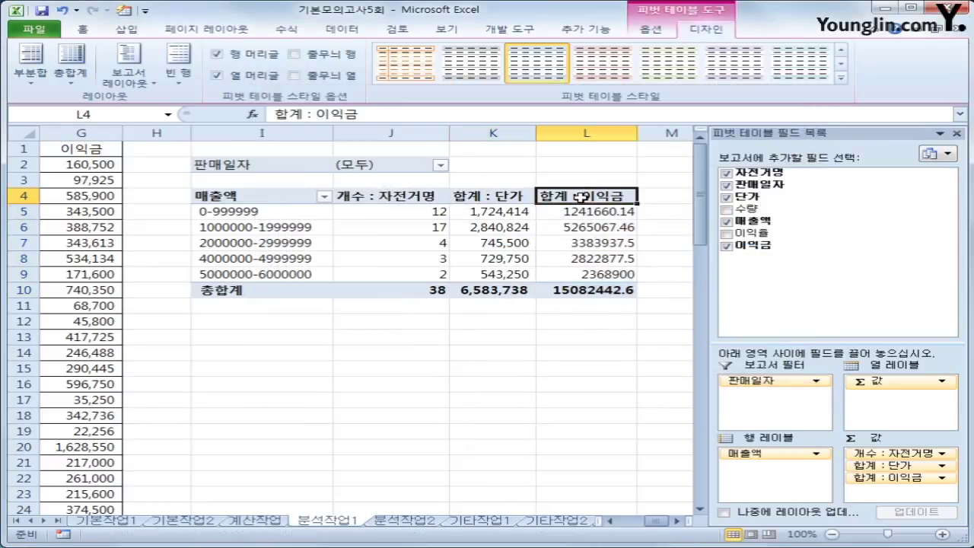
right_click(582, 198)
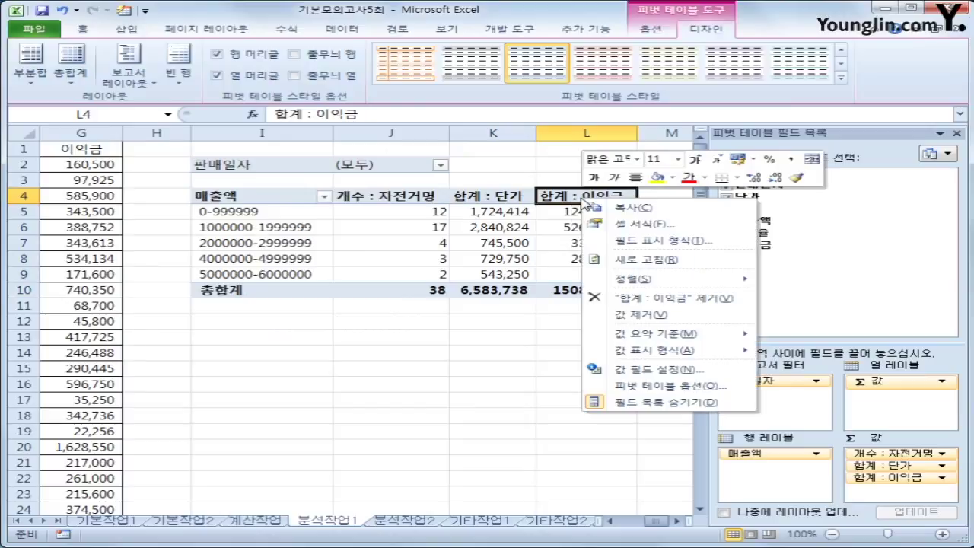
left_click(622, 241)
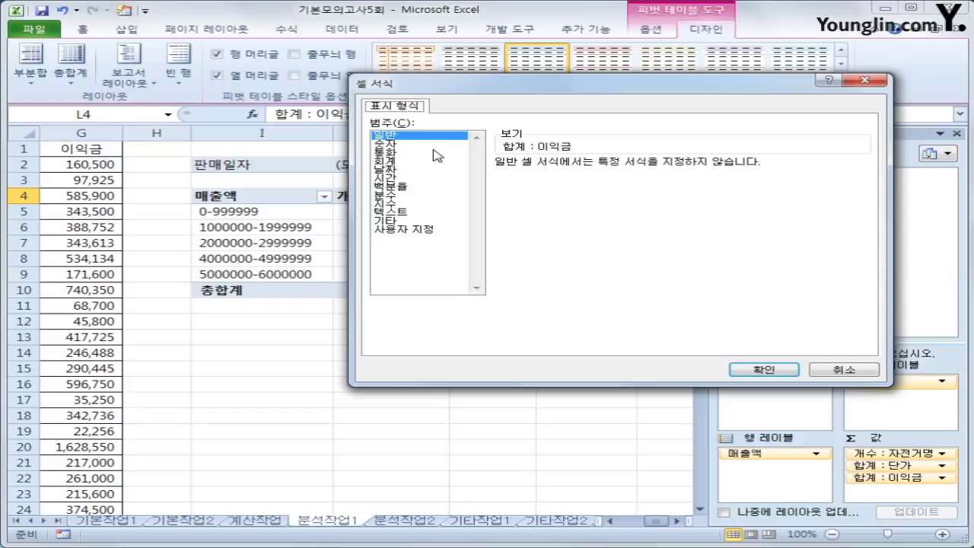
left_click(433, 145)
left_click(526, 181)
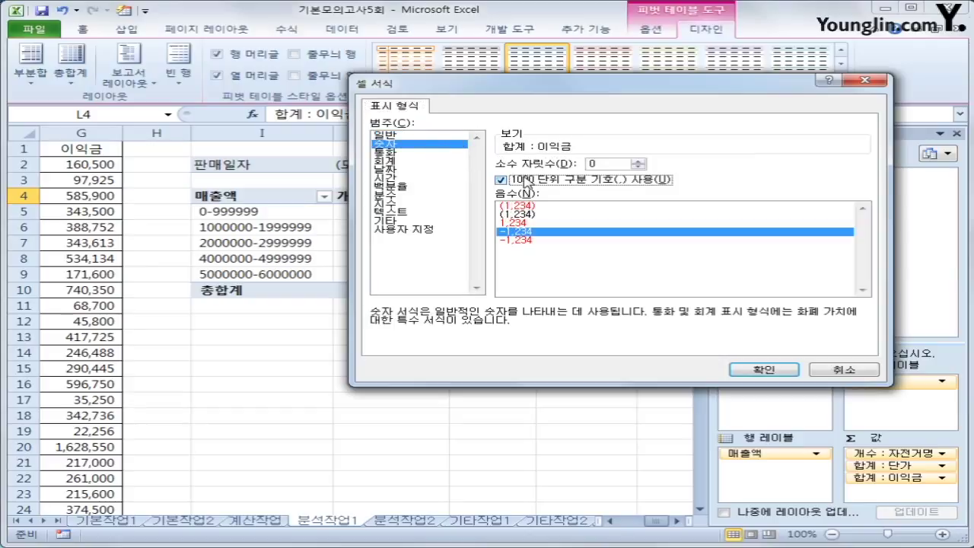
left_click(750, 369)
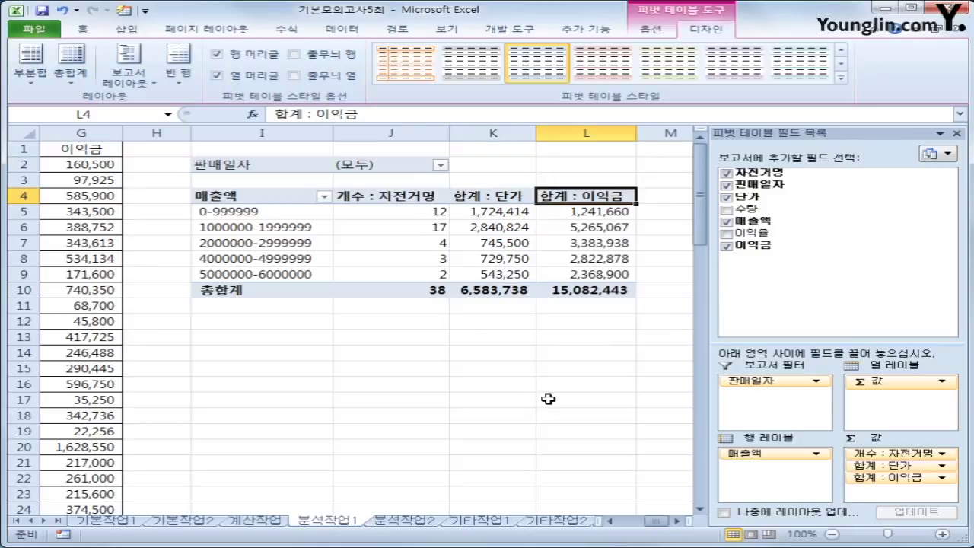
Step: Set the custom name of the 개수 : 자전거명 value field to 자전거수
left_click(409, 199)
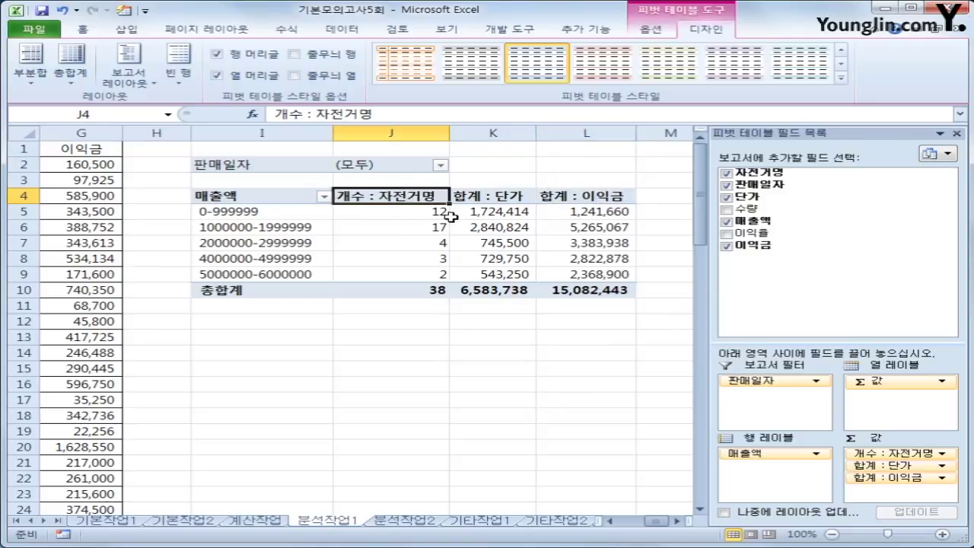
double_click(409, 199)
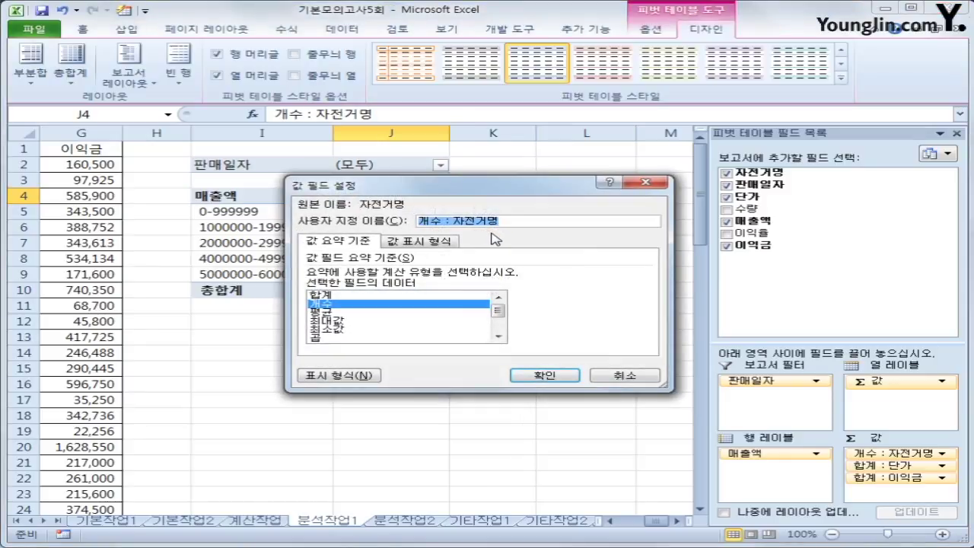
type("자전거수")
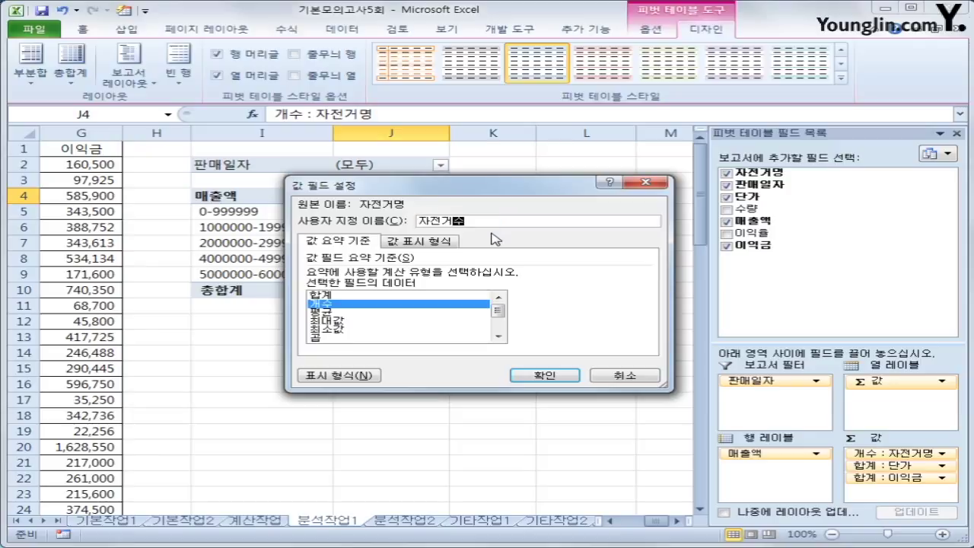
left_click(543, 379)
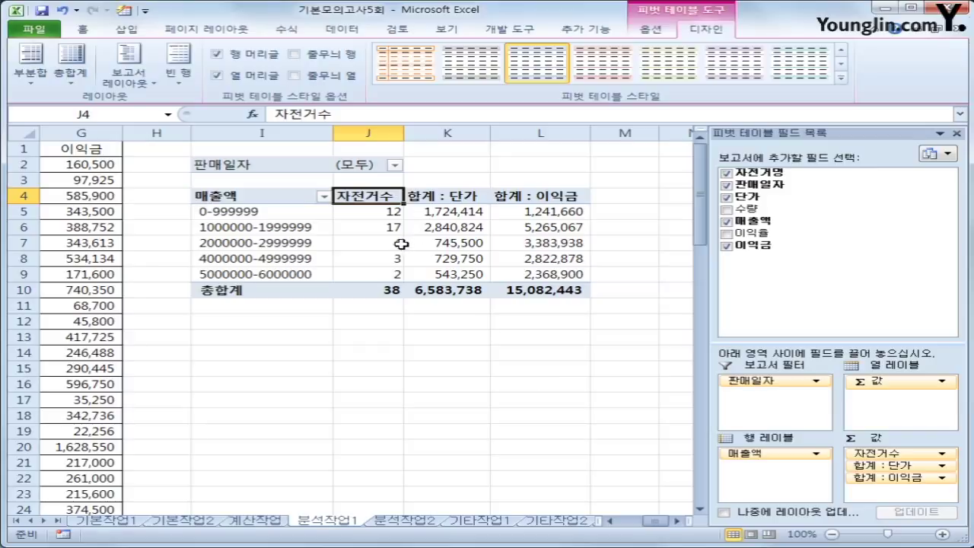
Step: Apply the 보고서 1 AutoFormat (자동 서식) to the pivot table and deselect the table
mouse_move(446, 259)
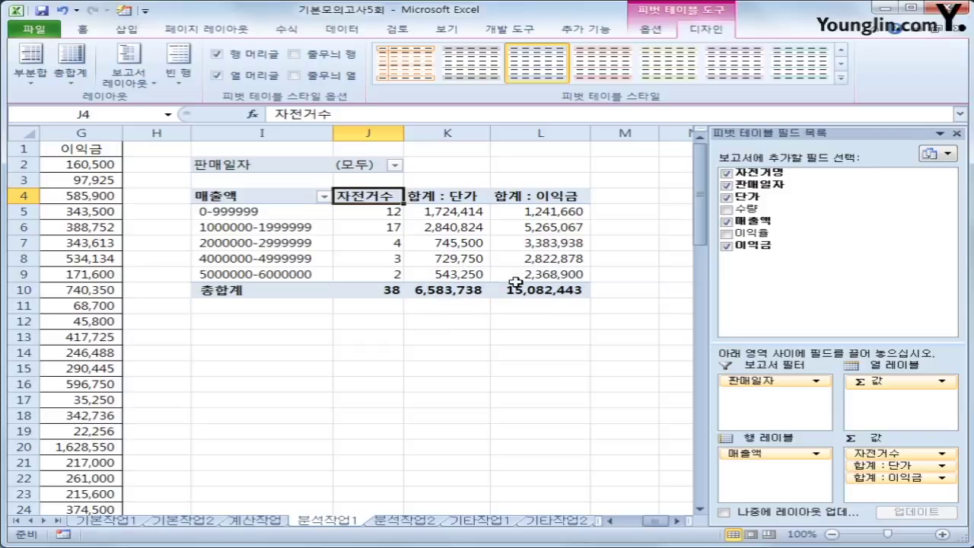
left_click(125, 11)
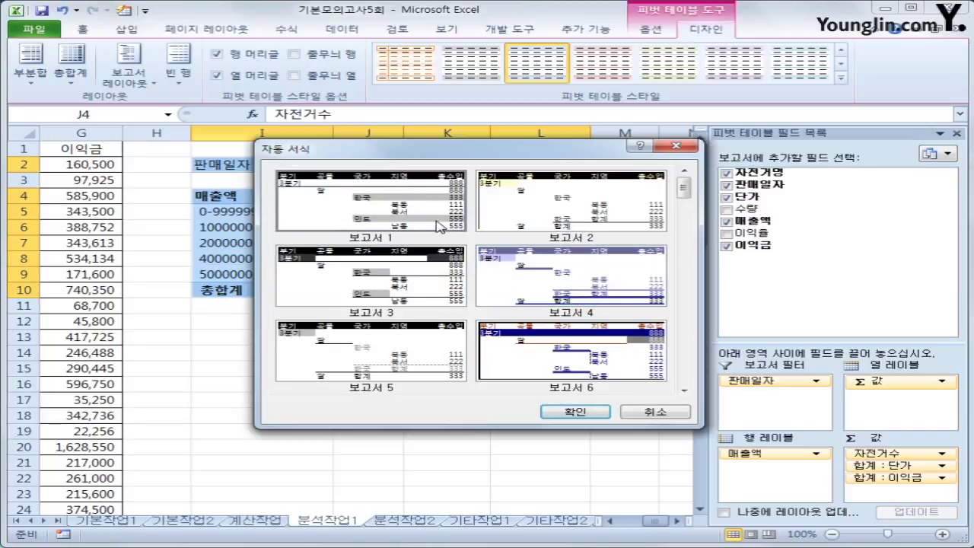
left_click(576, 411)
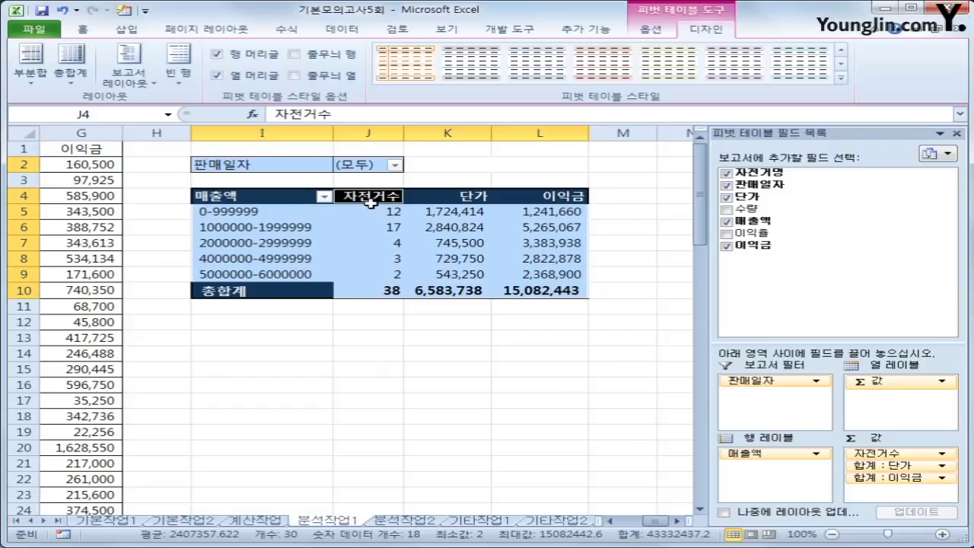
left_click(371, 201)
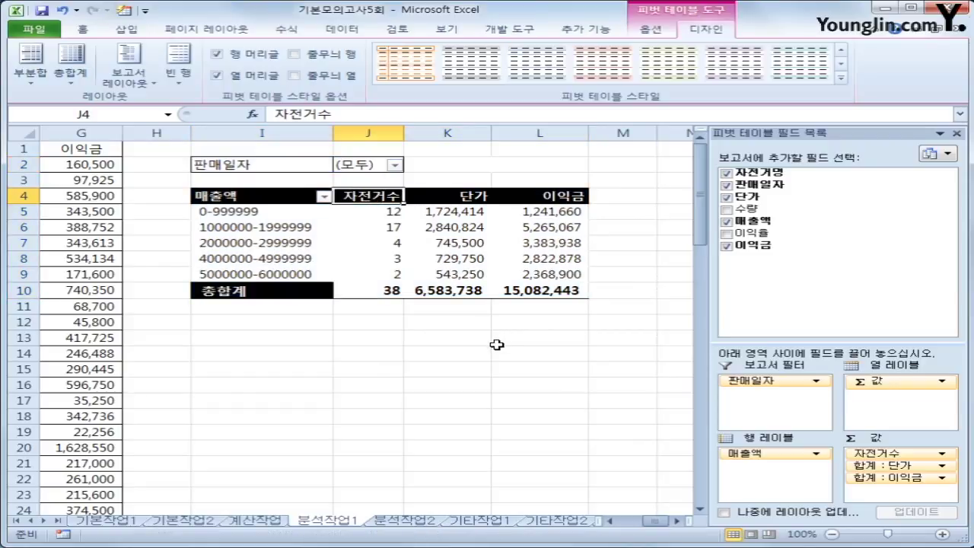
Step: On the 분석작업2 sheet, start recording a macro named 총매출액, stored in the current workbook
left_click(405, 520)
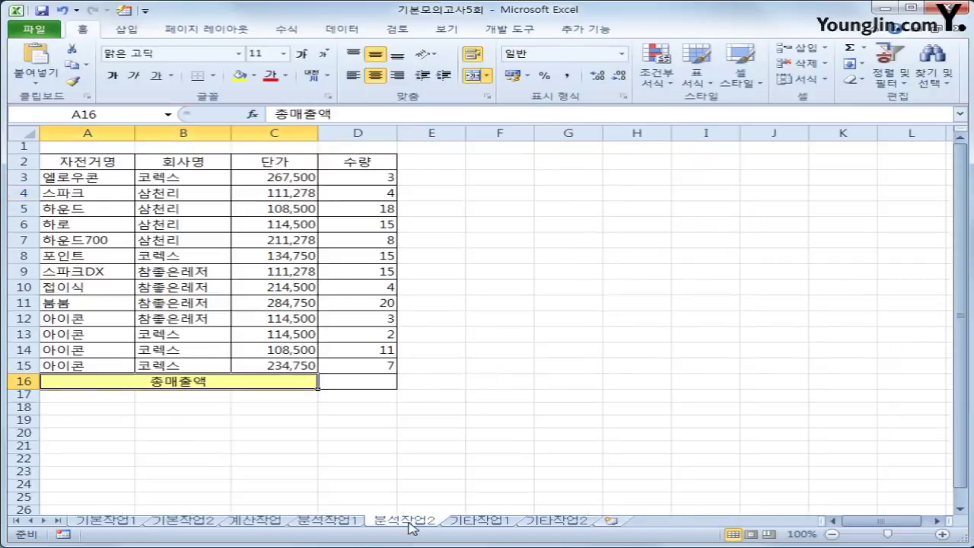
left_click(557, 351)
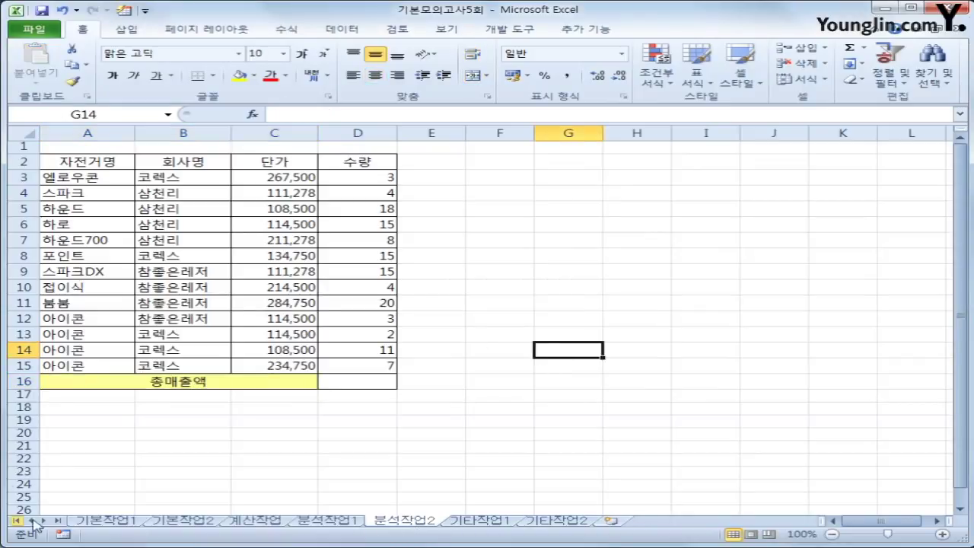
left_click(60, 535)
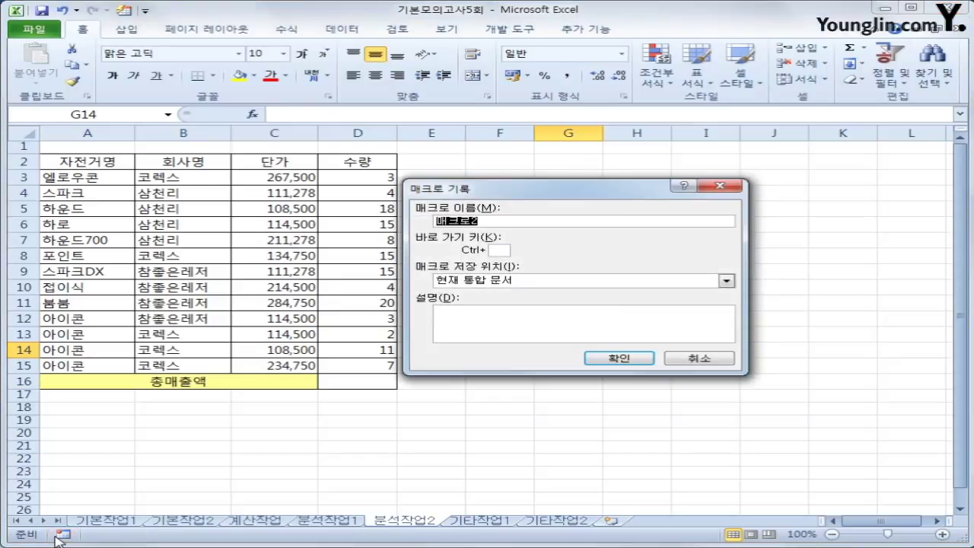
type("나")
key("BackSpace")
type("총매출액")
left_click(618, 357)
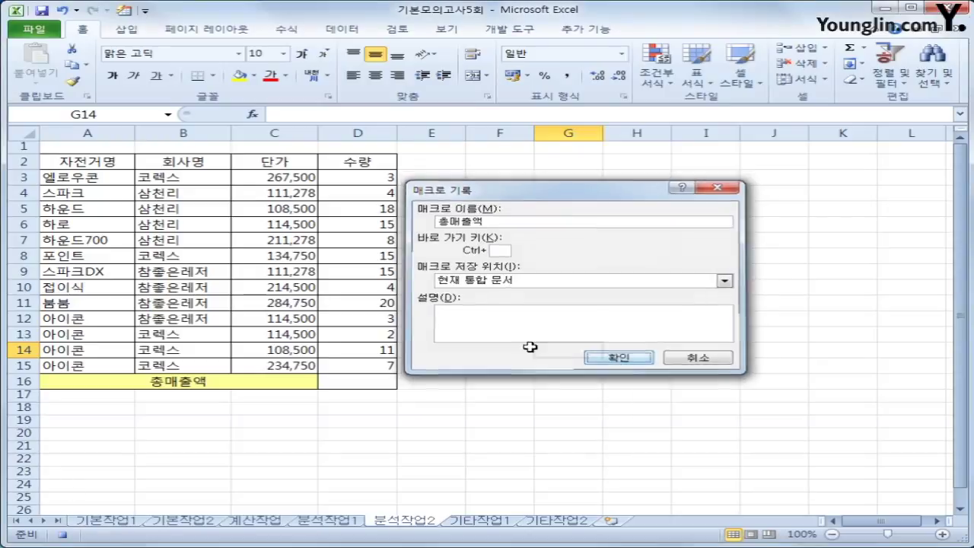
Step: Enter the formula =SUMPRODUCT(D3:D15,C3:C15) in the 총매출액 cell D16
left_click(332, 382)
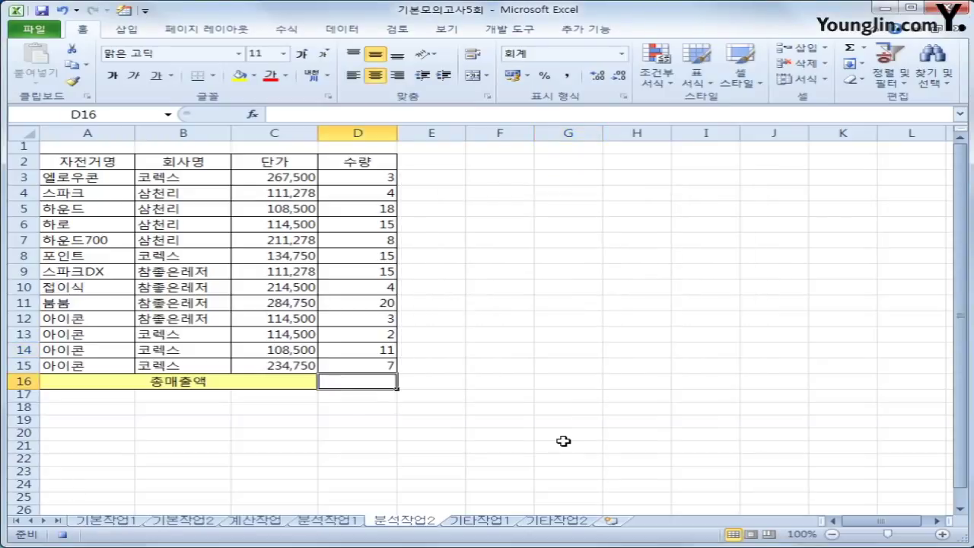
type("=")
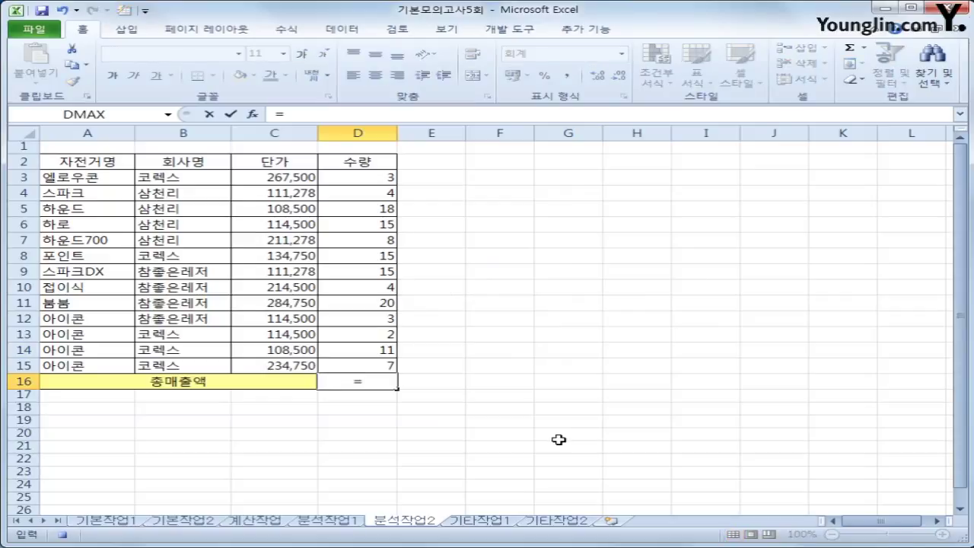
type("sump")
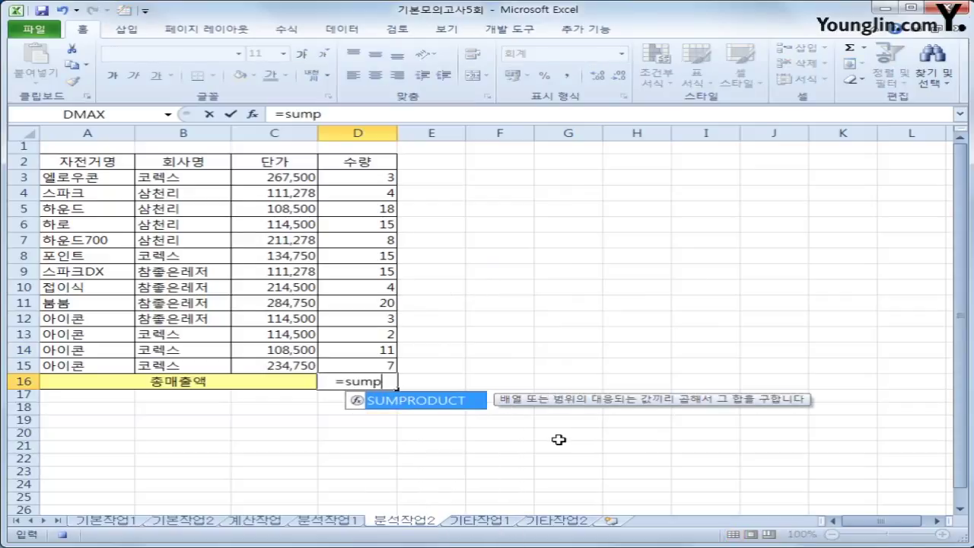
key("Tab")
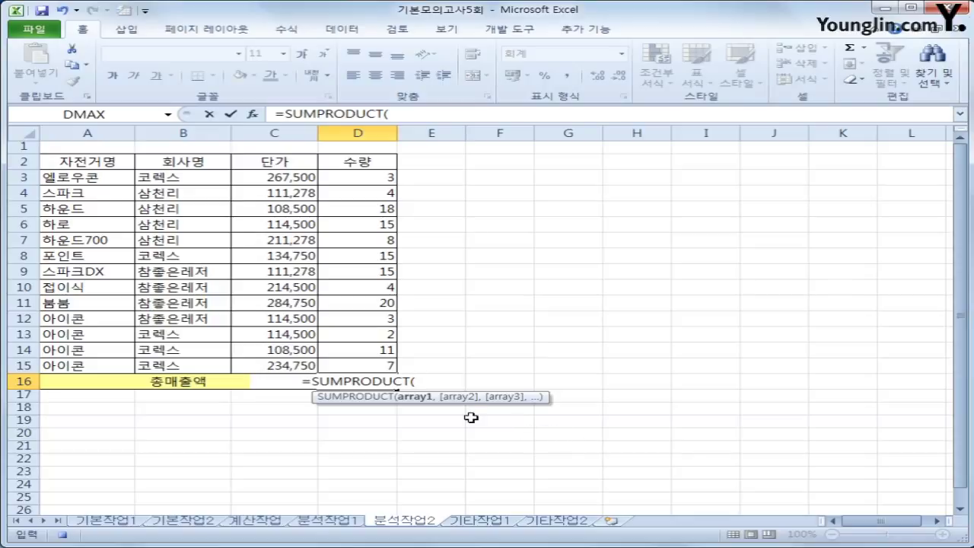
left_click_drag(342, 177, 382, 365)
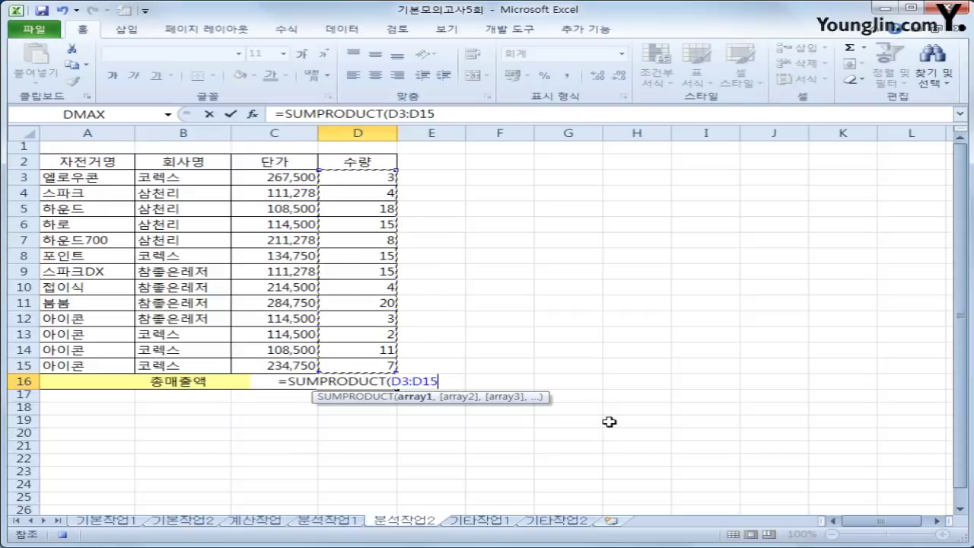
type(",")
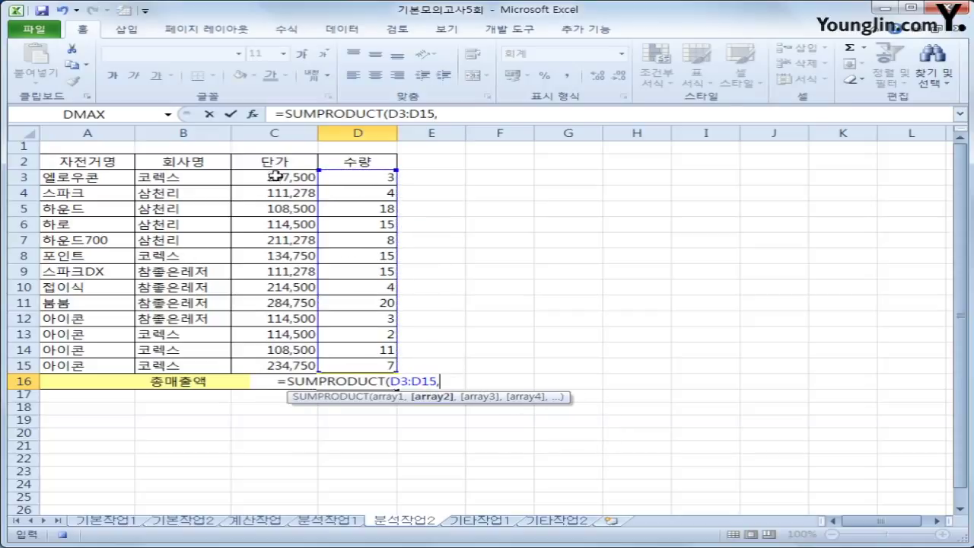
left_click_drag(275, 176, 253, 365)
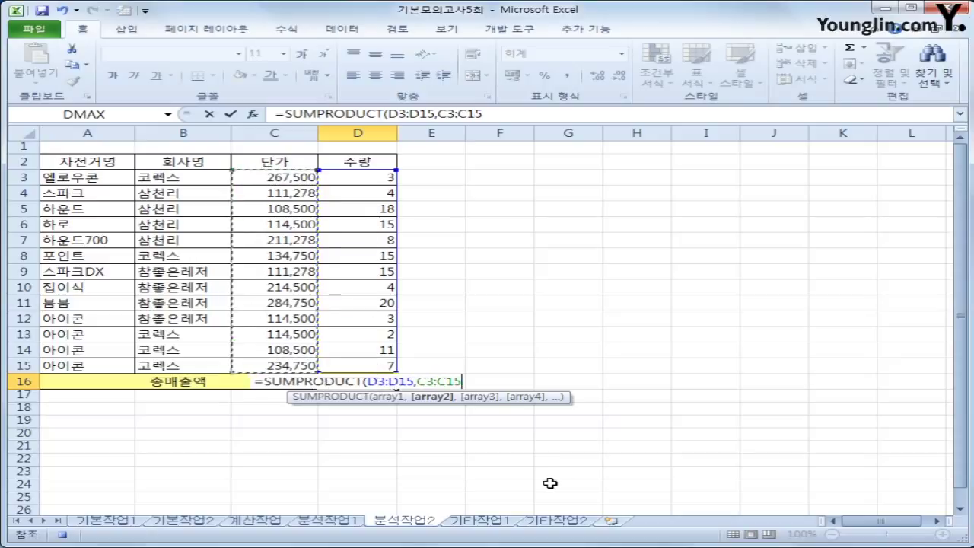
type(")")
key("Return")
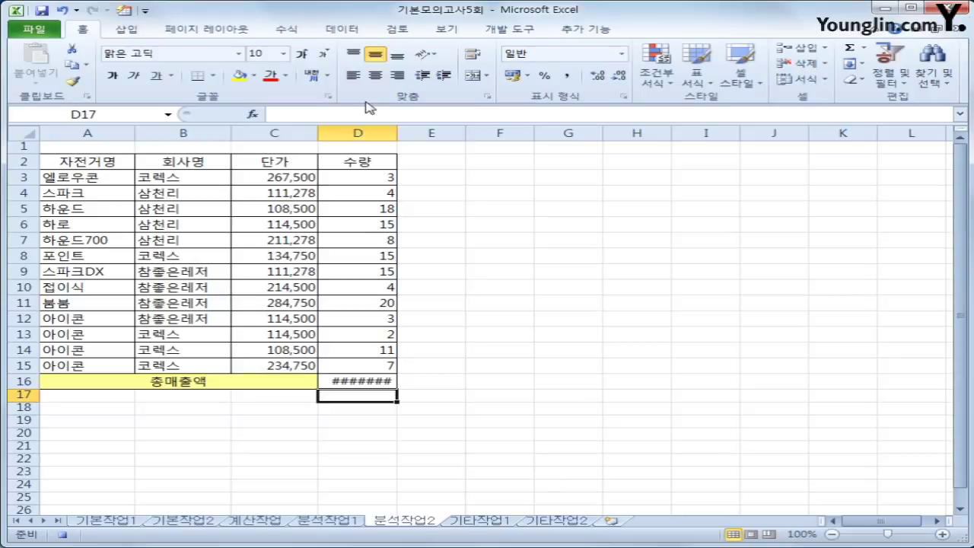
Step: Autofit the width of column D and stop recording the macro
double_click(398, 133)
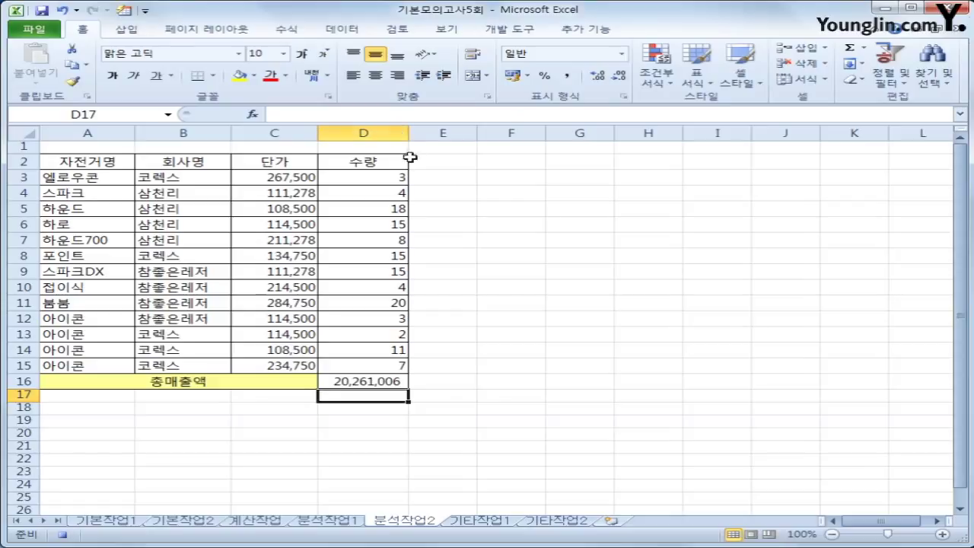
left_click(66, 535)
Step: Draw a rectangle shape covering cells F2:G3 and label it 총매출액
left_click(131, 30)
left_click(215, 47)
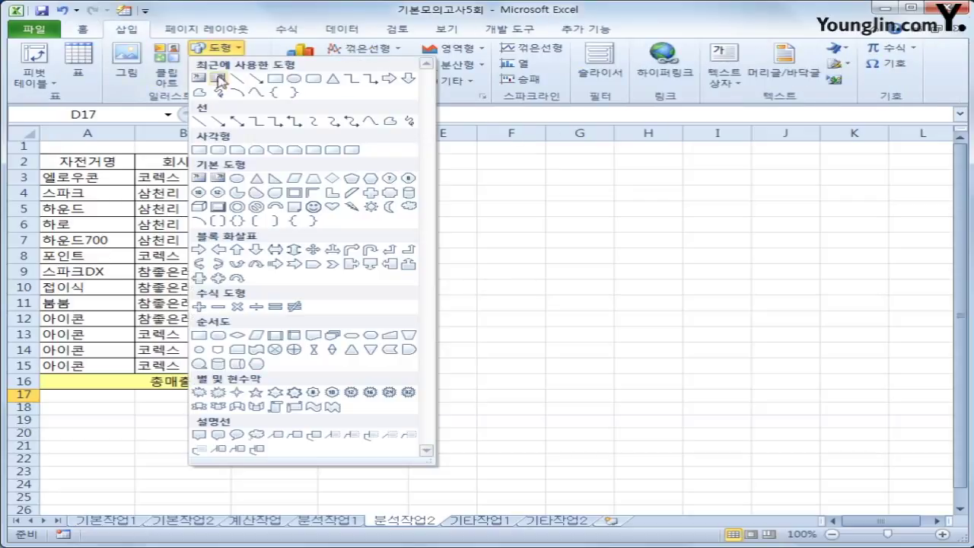
left_click(198, 149)
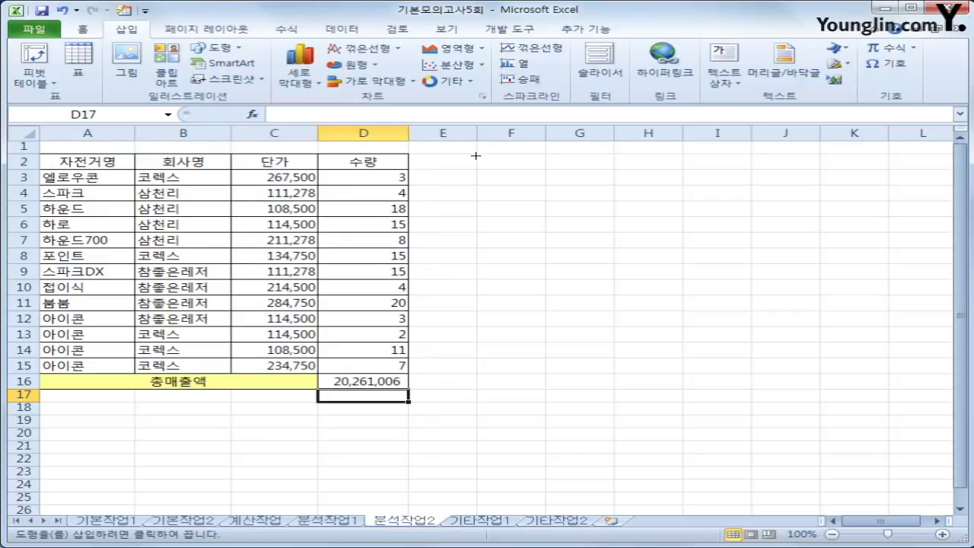
left_click_drag(477, 153, 594, 188)
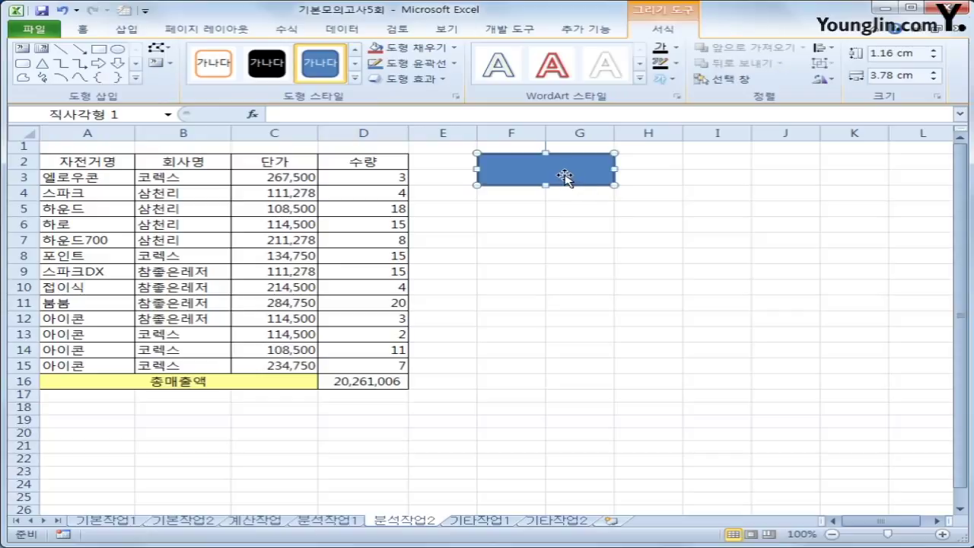
type("총매출액")
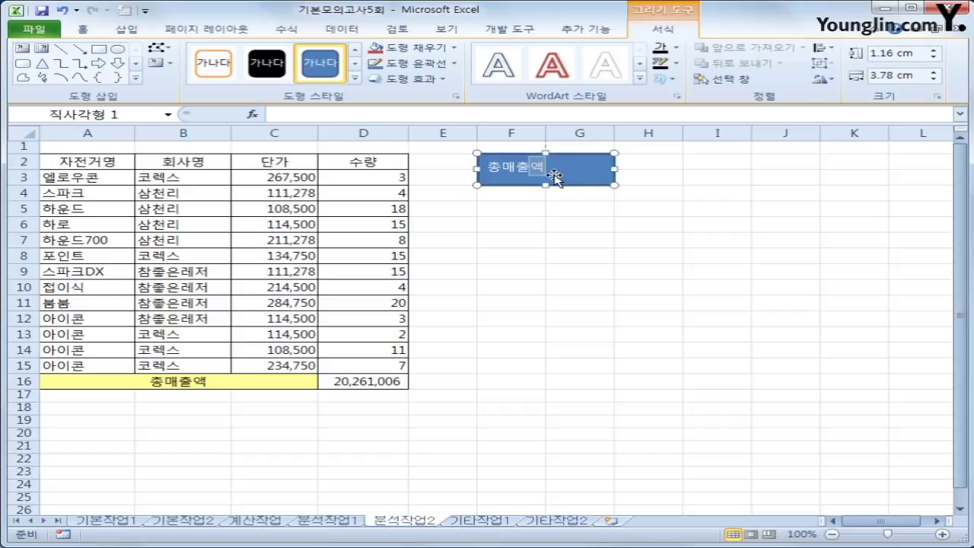
Step: Try to set the rectangle's label to the 굴림 font at size 14 while its text is being edited
left_click(83, 29)
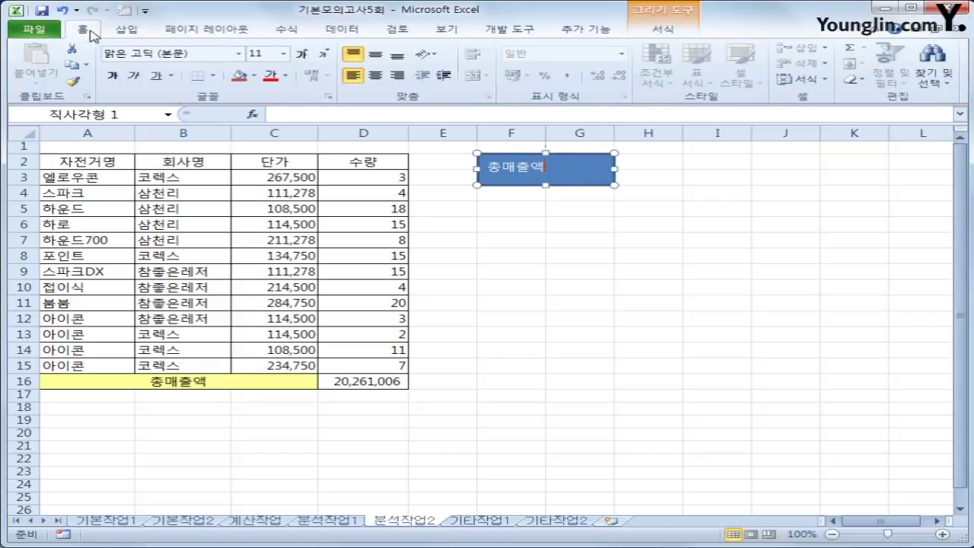
left_click(239, 53)
left_click_drag(363, 90, 362, 180)
left_click(206, 418)
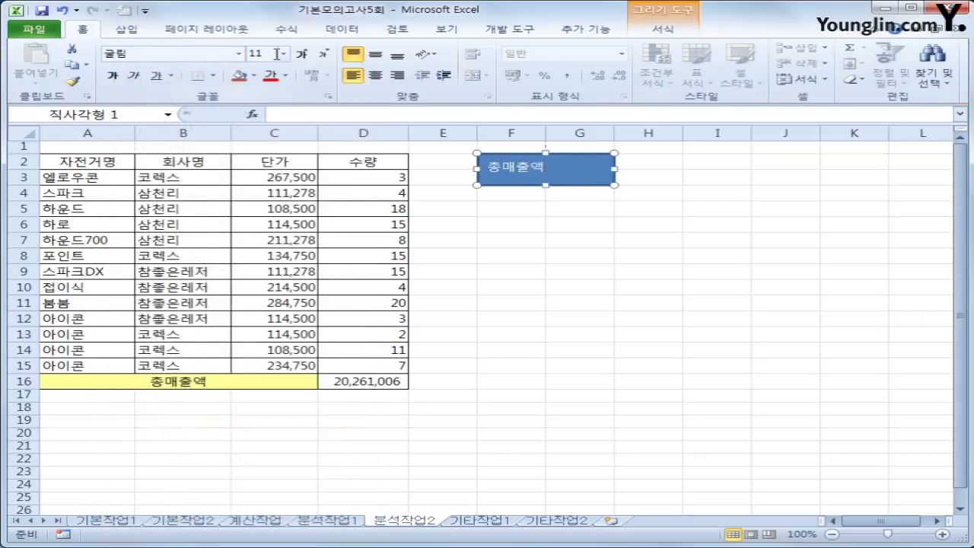
left_click(286, 53)
left_click(262, 150)
left_click(571, 161)
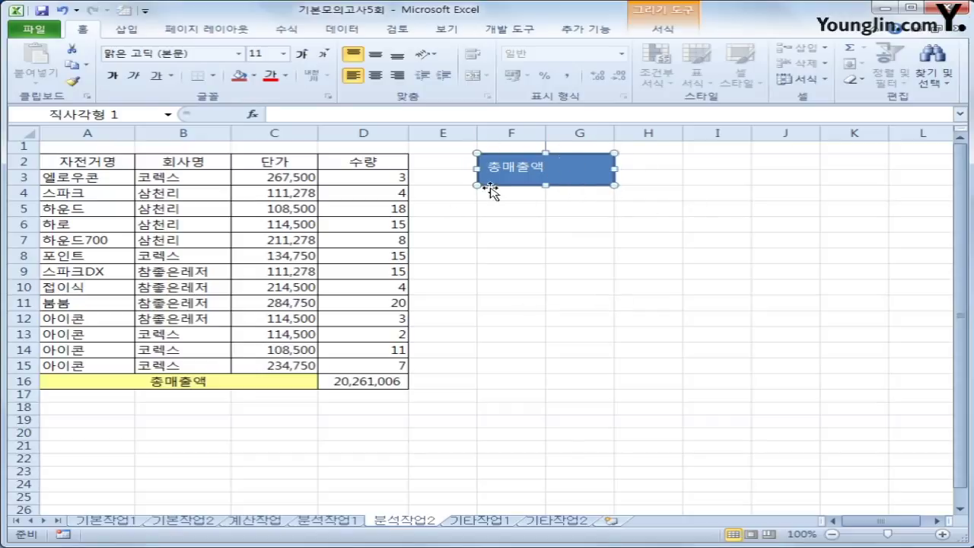
left_click(565, 221)
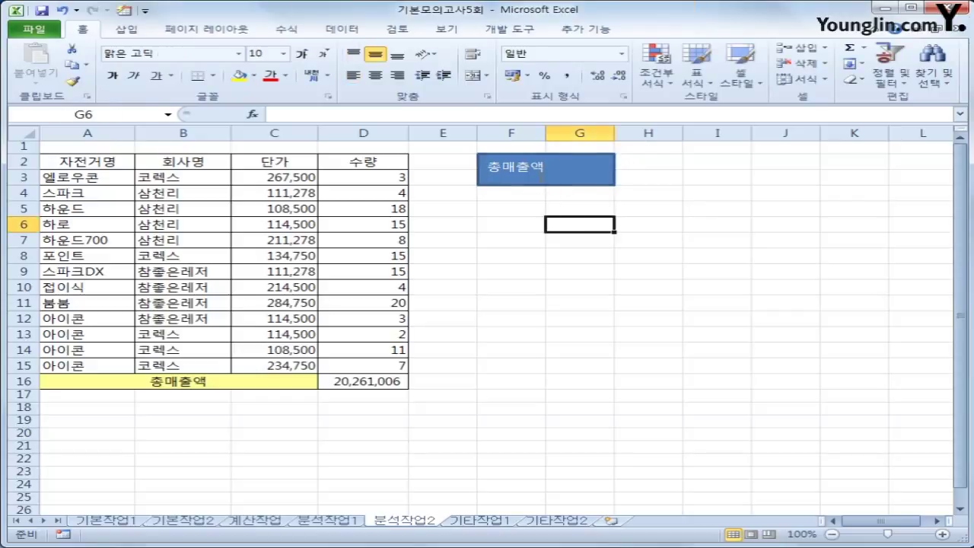
Step: Format the rectangle's text in 굴림 at size 14, centred both vertically and horizontally
left_click(541, 179)
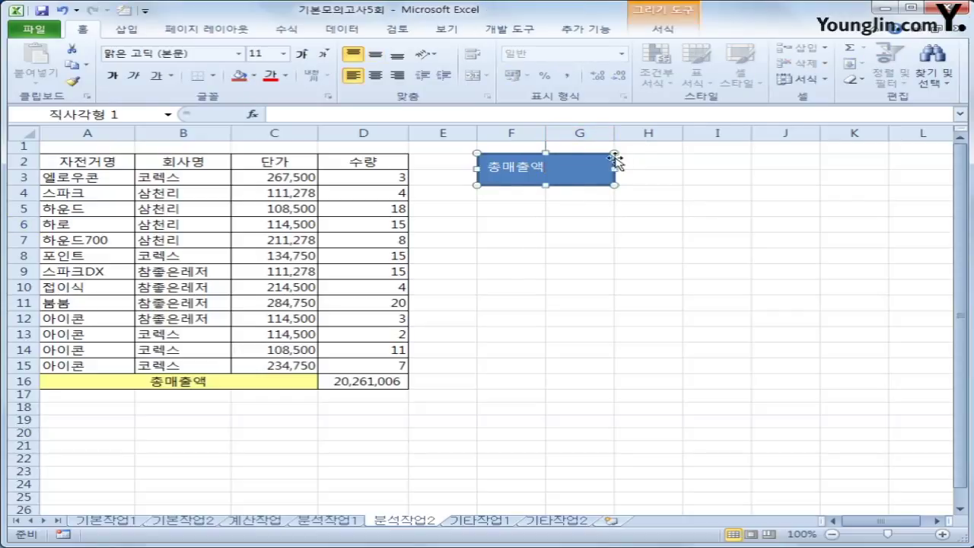
left_click(238, 53)
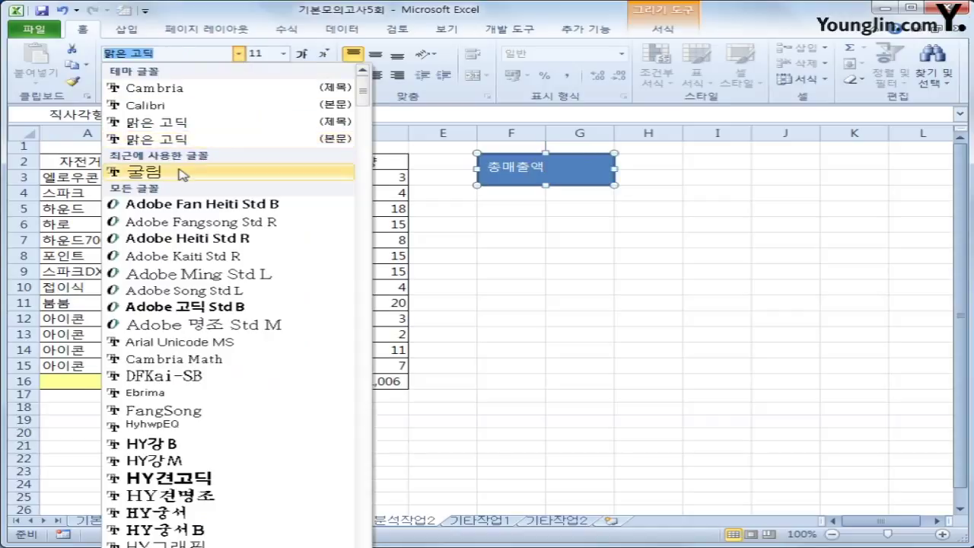
left_click(293, 170)
left_click(283, 53)
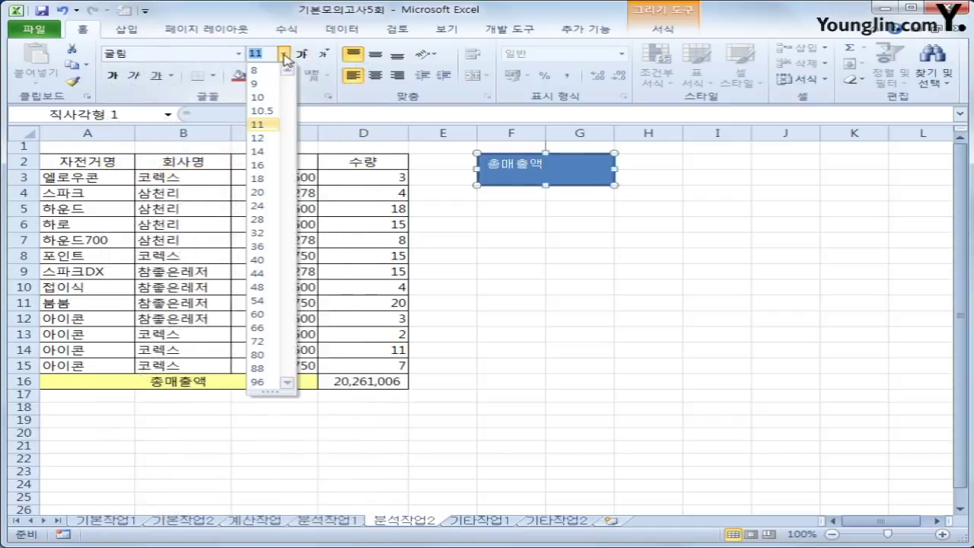
left_click(255, 152)
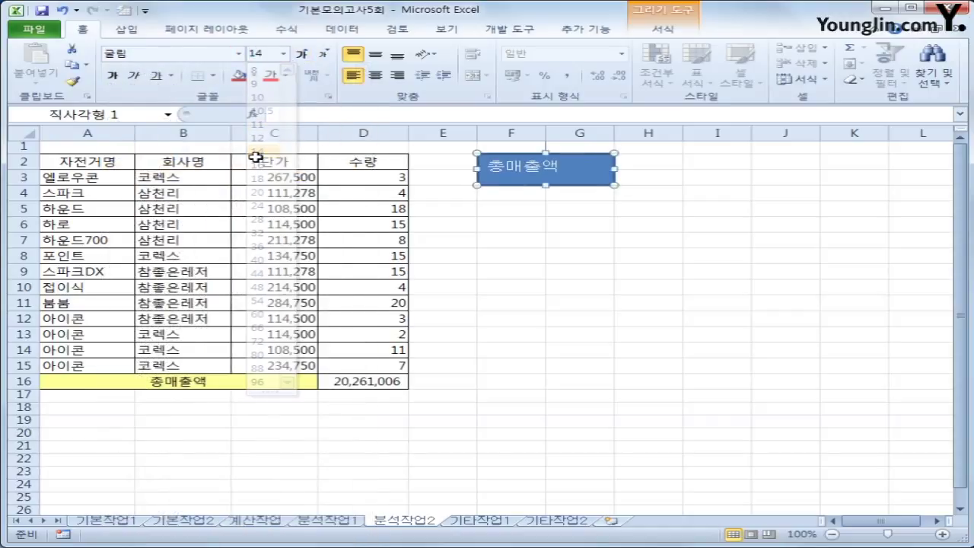
left_click(377, 58)
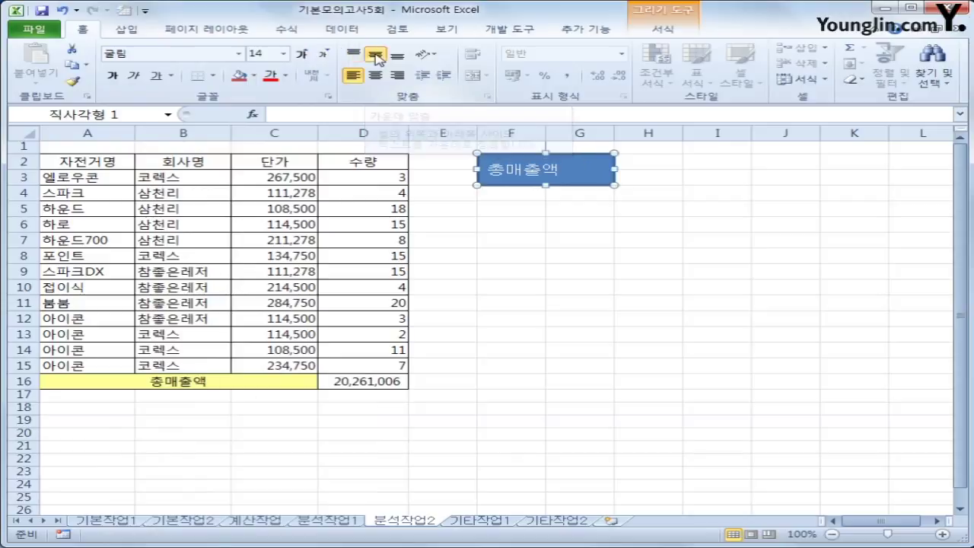
left_click(376, 76)
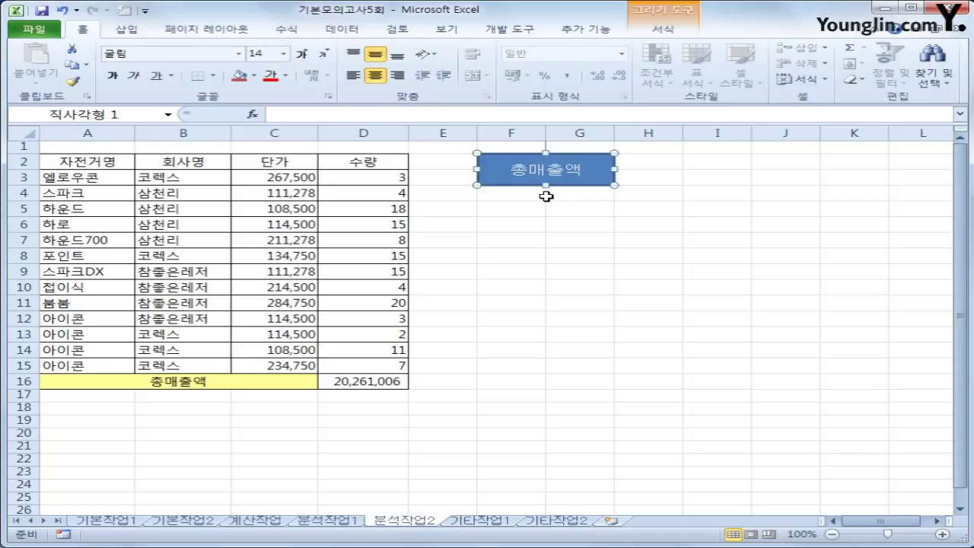
Step: Assign the 총매출액 macro to the rectangle and deselect the shape
right_click(584, 161)
left_click(694, 346)
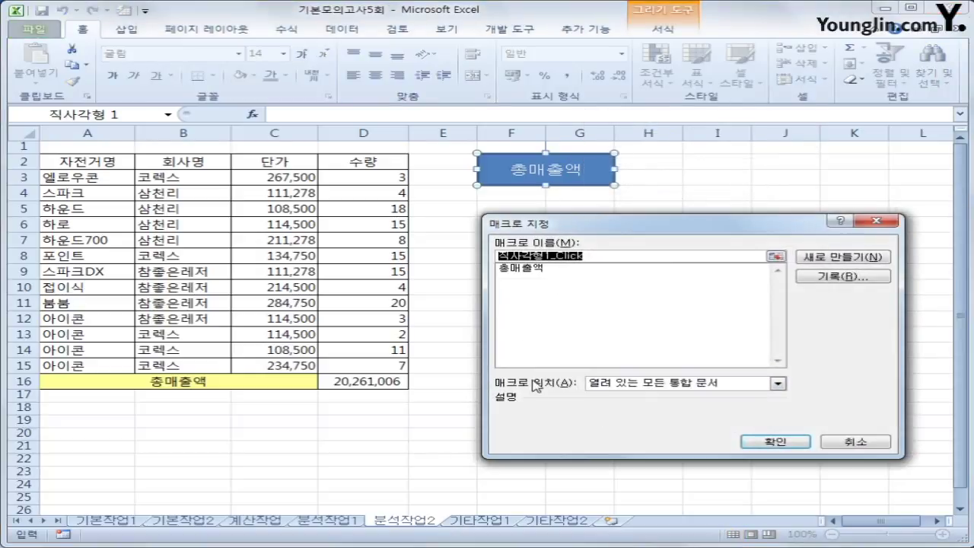
left_click(540, 267)
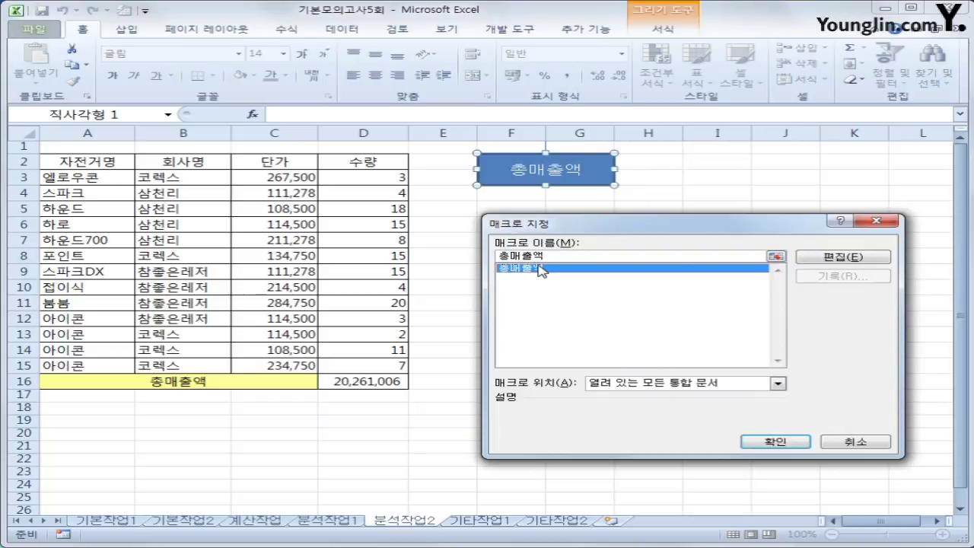
left_click(774, 441)
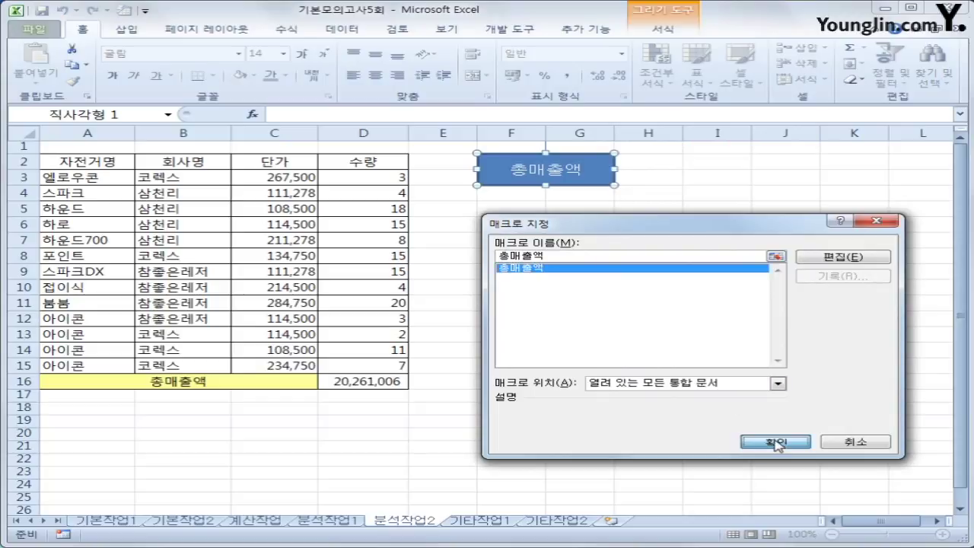
left_click(718, 332)
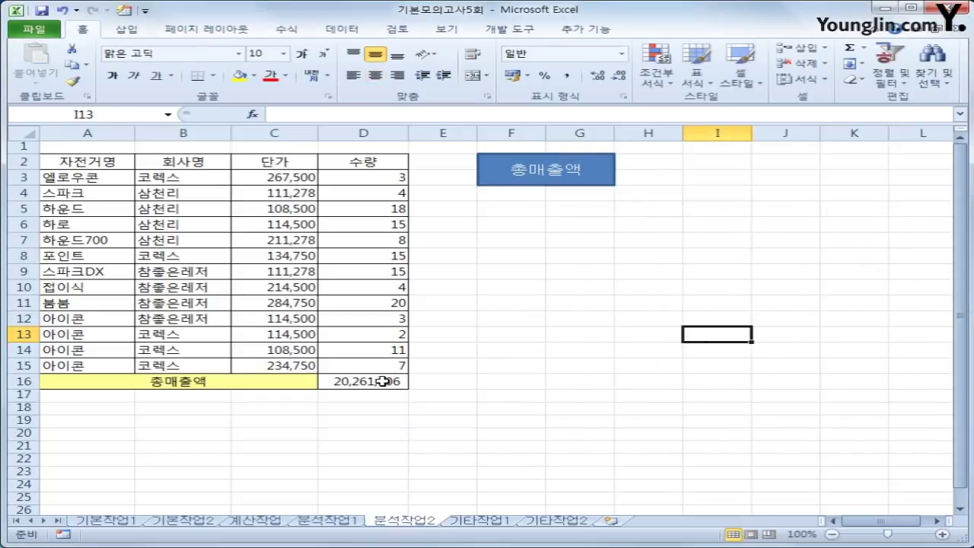
Step: Clear cell D16 and test the 총매출액 macro by running it from the rectangle
left_click(383, 382)
key("Delete")
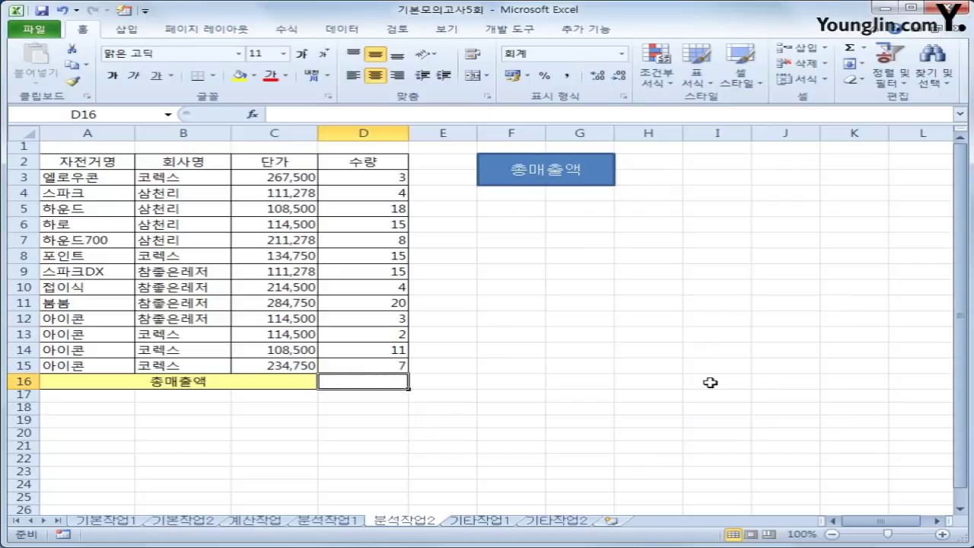
left_click(710, 383)
left_click(571, 167)
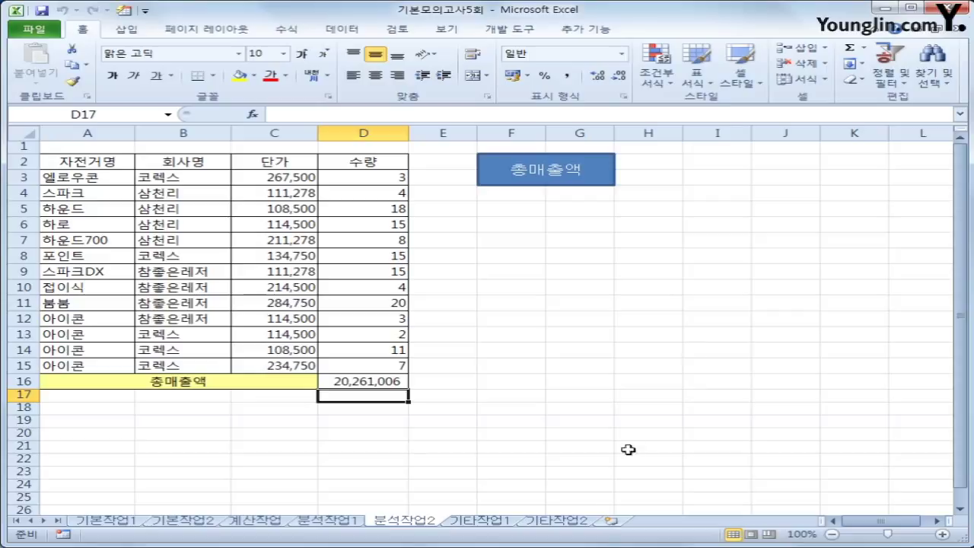
Step: On the 기타작업1 sheet, delete the 총방문객수 series from the line chart
left_click(502, 522)
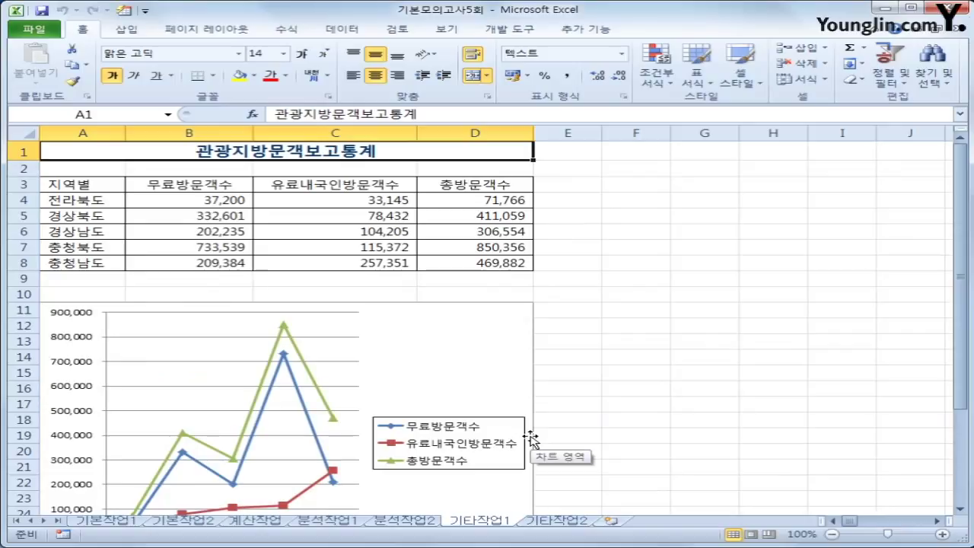
left_click(481, 369)
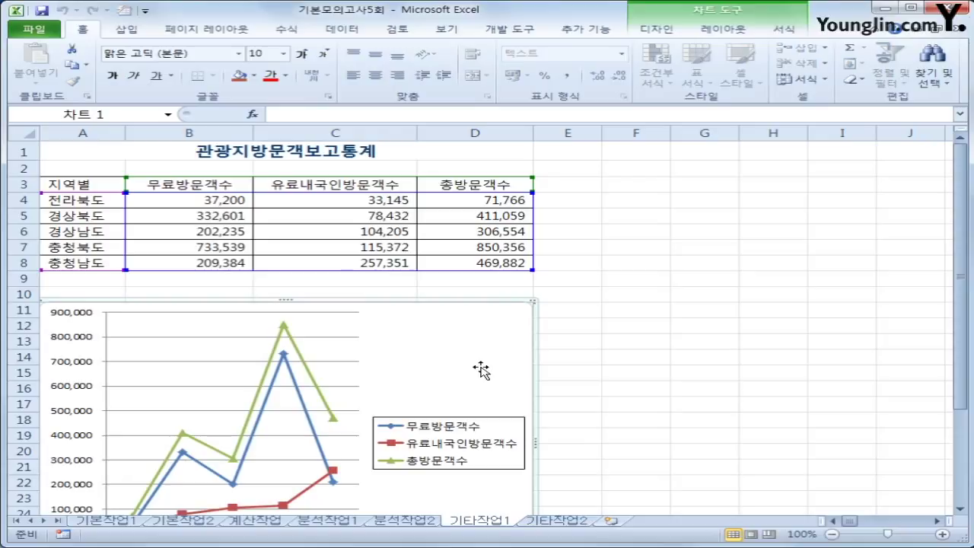
scroll(481, 369, "down", 1)
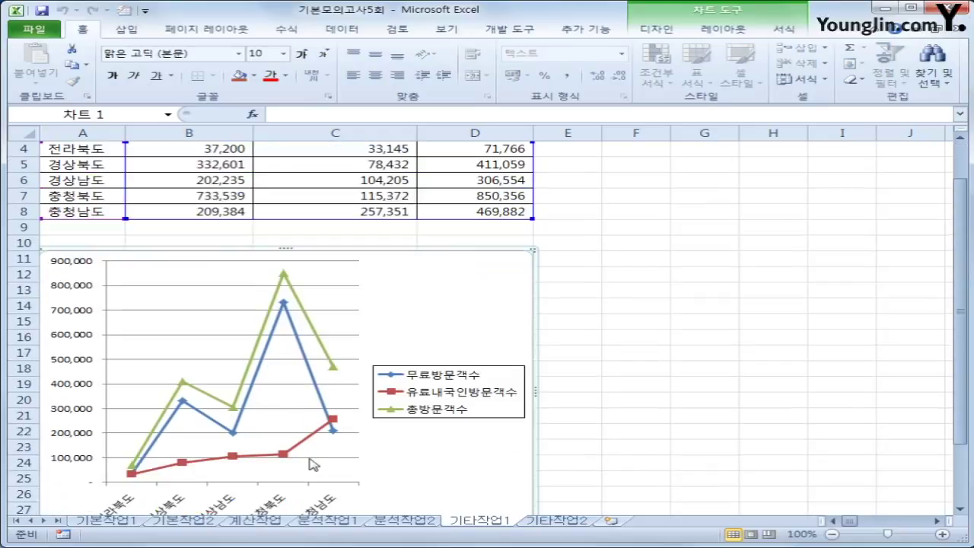
left_click(255, 352)
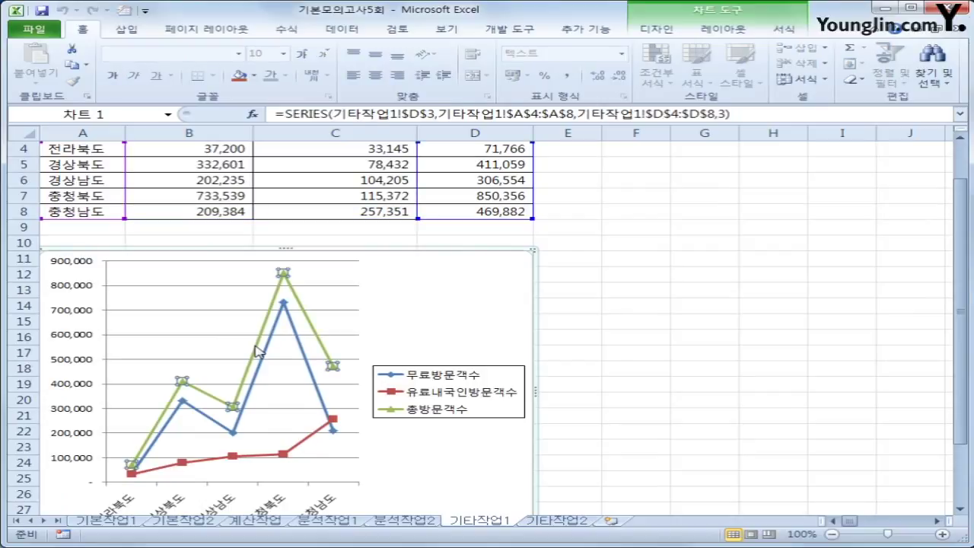
key("Delete")
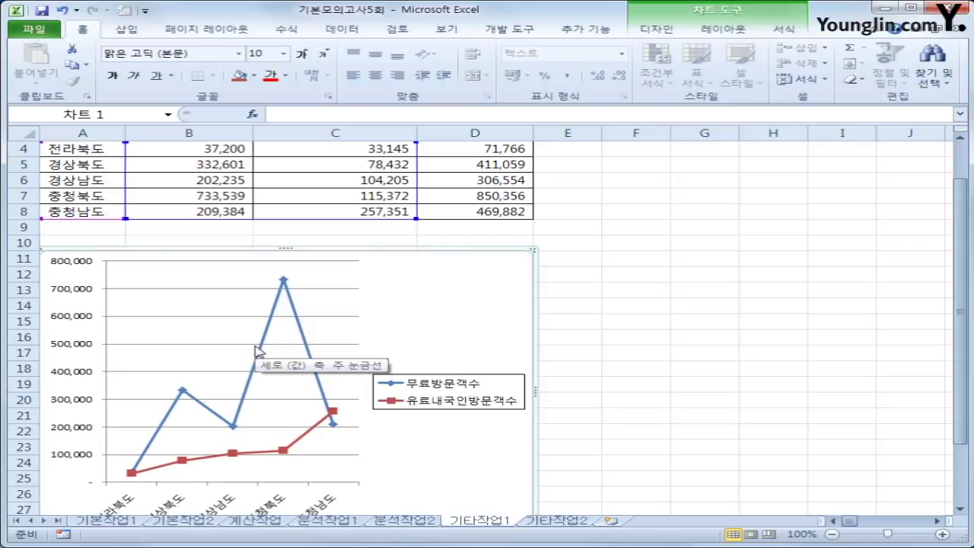
Step: Plot the 유료내국인방문객수 series of the line chart on the secondary axis (보조 축)
left_click(282, 455)
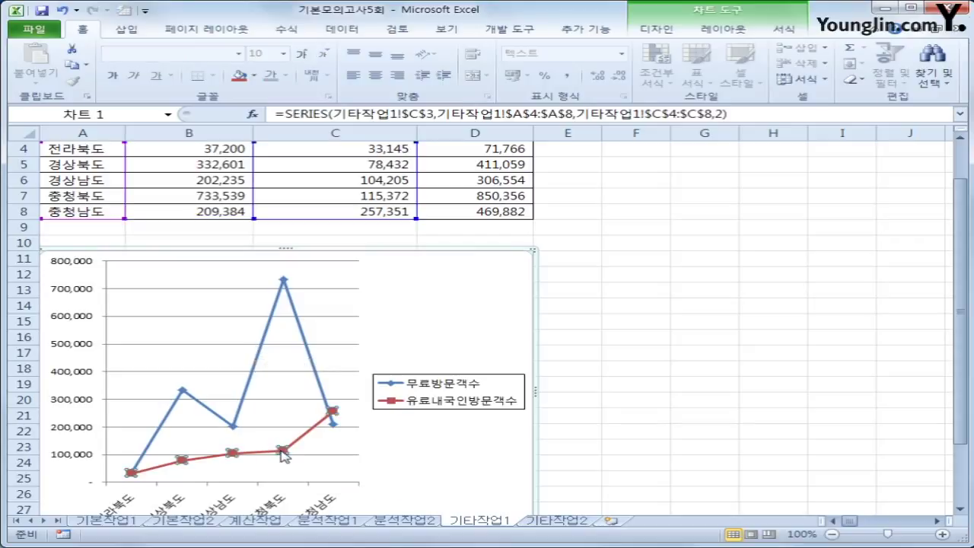
right_click(281, 454)
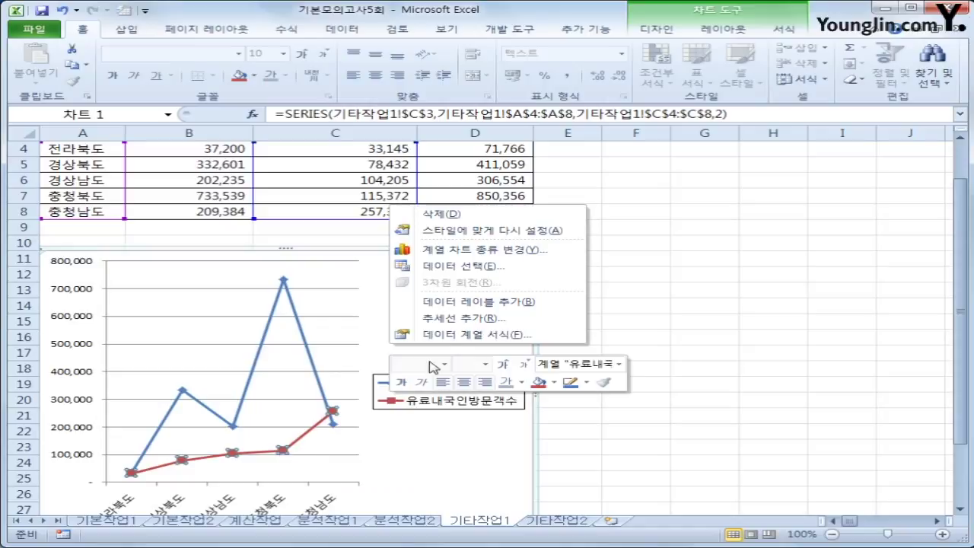
left_click(455, 334)
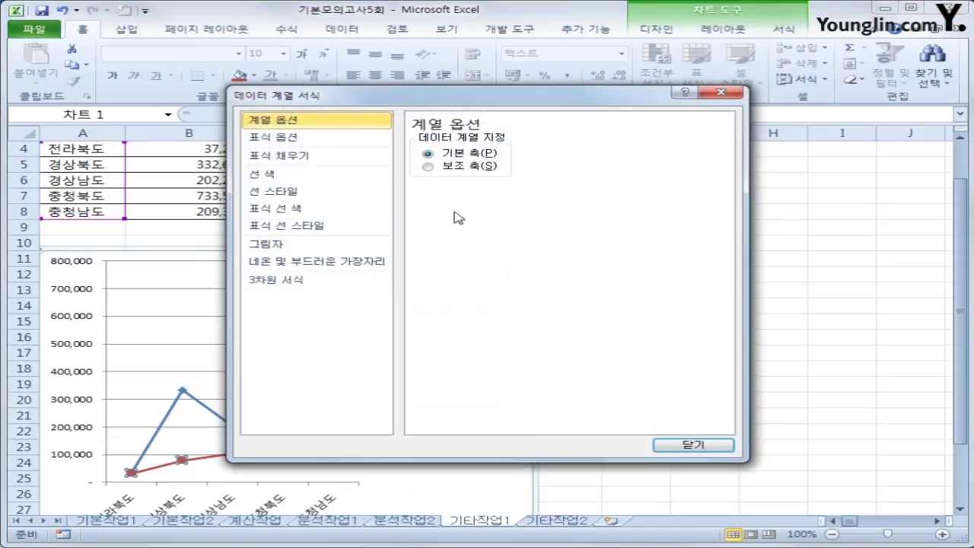
left_click(465, 166)
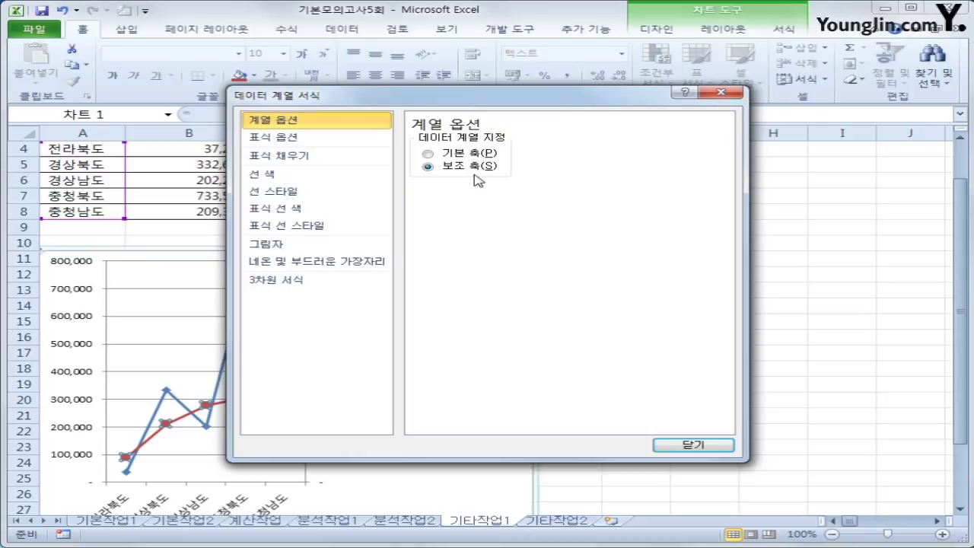
left_click(704, 448)
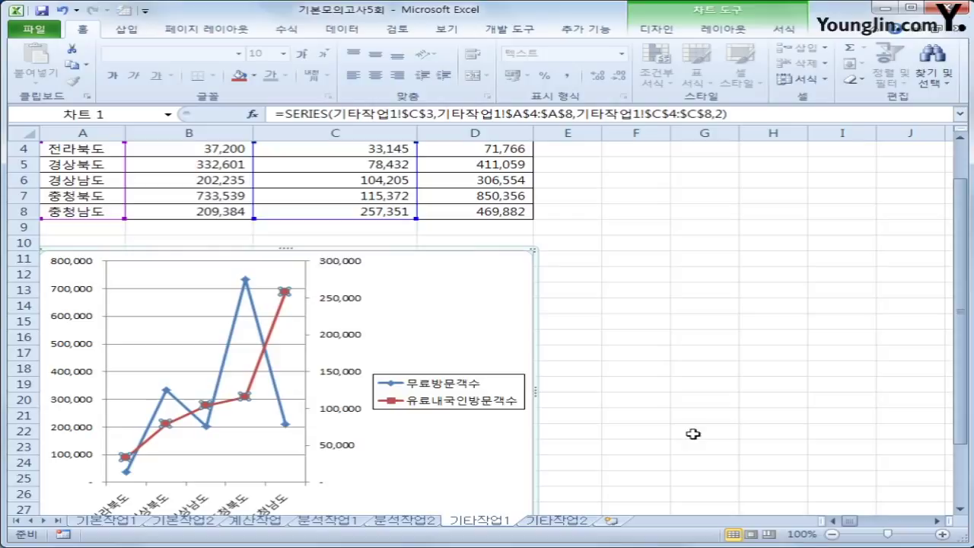
Step: Fix the secondary vertical axis minimum at 0 and its major unit at 100000
right_click(340, 337)
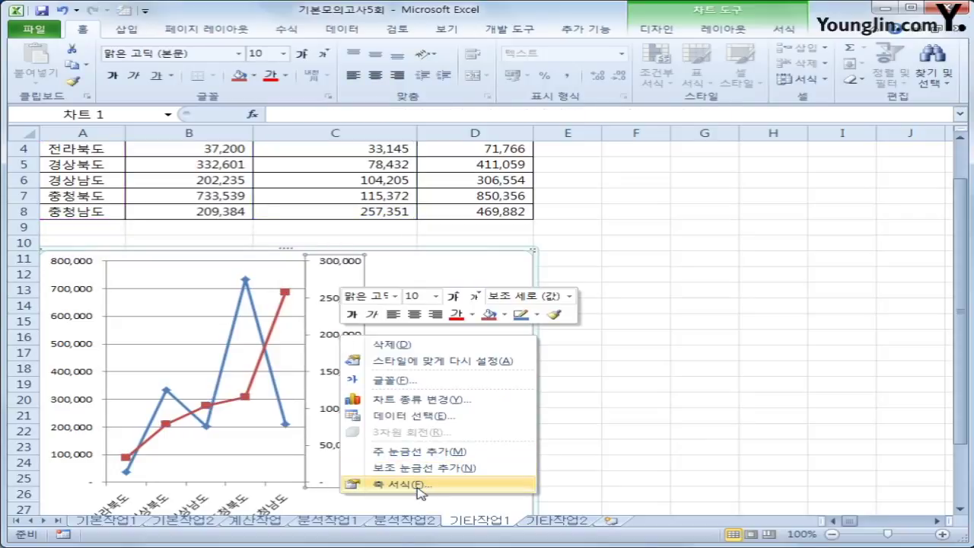
left_click(421, 484)
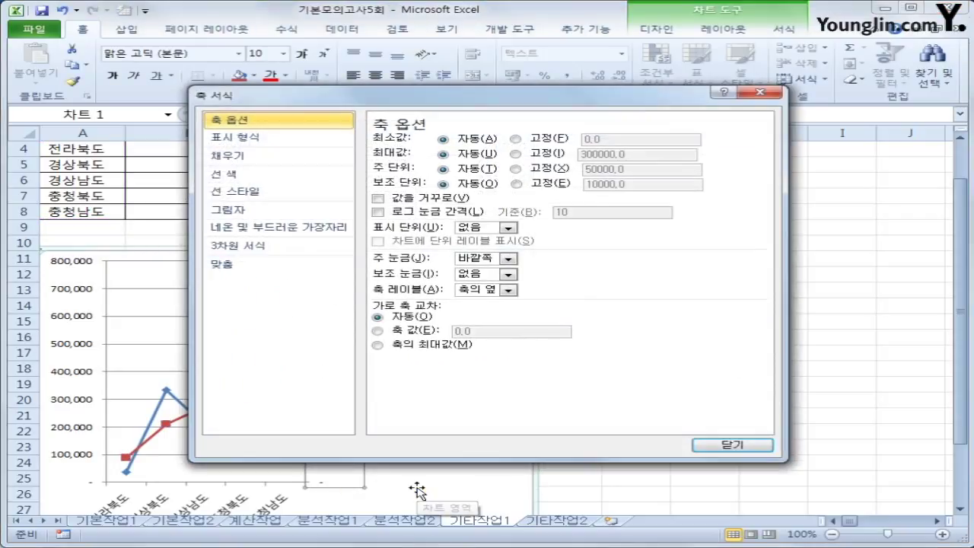
left_click(561, 140)
left_click_drag(624, 142, 505, 139)
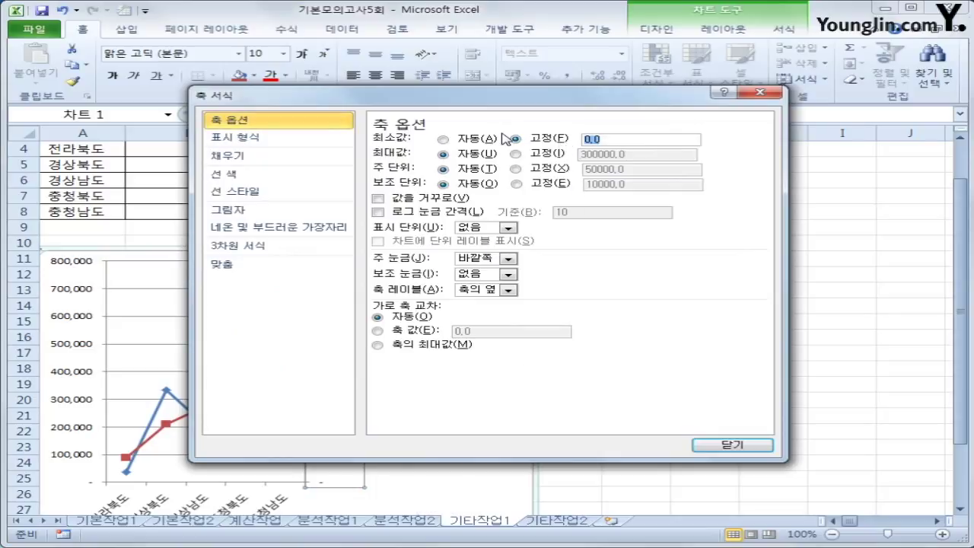
type("0")
left_click(539, 171)
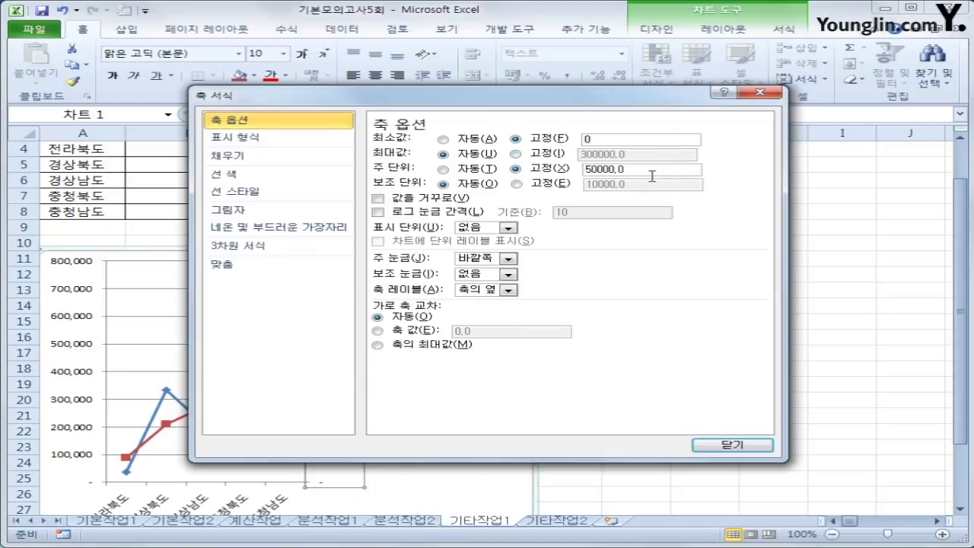
left_click_drag(623, 169, 484, 162)
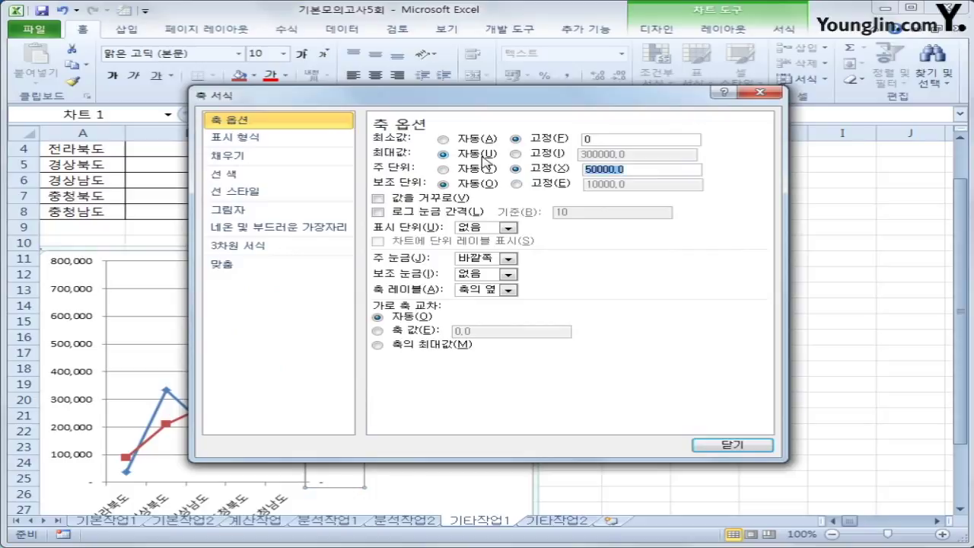
type("100000")
left_click(734, 445)
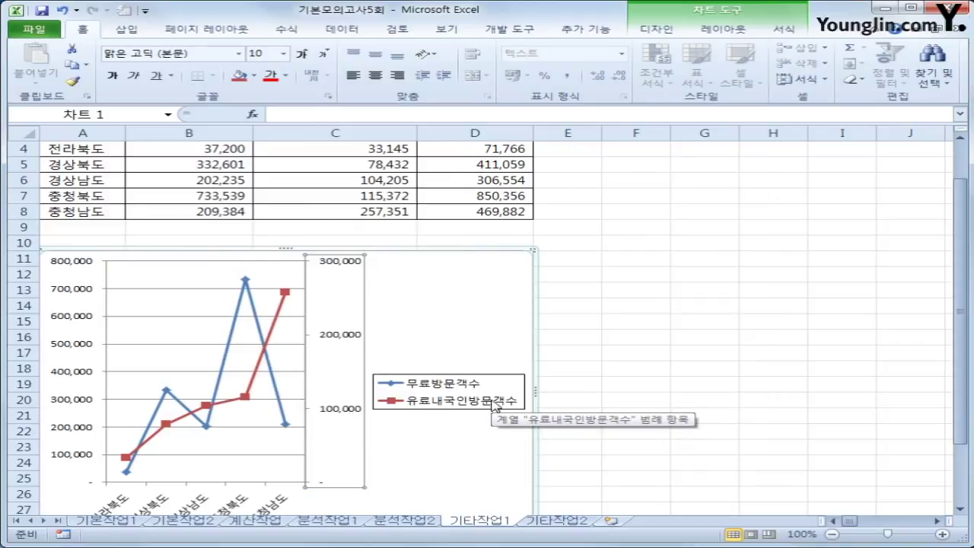
Step: Place the chart legend below the plot area and select the chart area
left_click(706, 31)
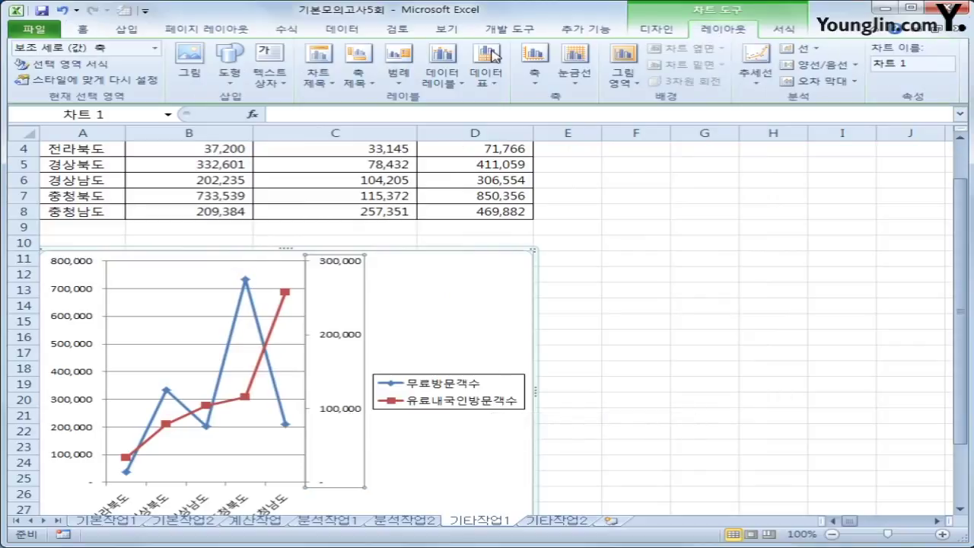
left_click(398, 59)
left_click(471, 251)
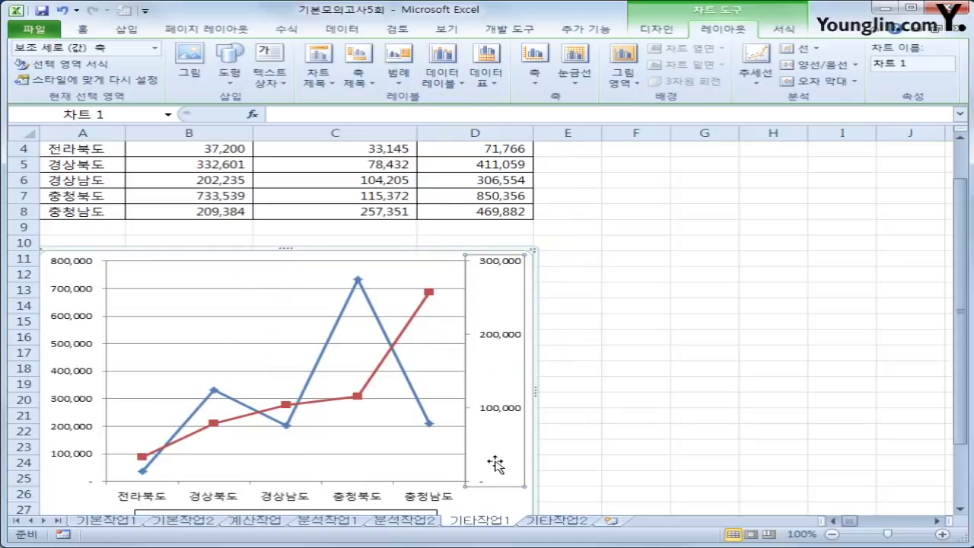
left_click(490, 499)
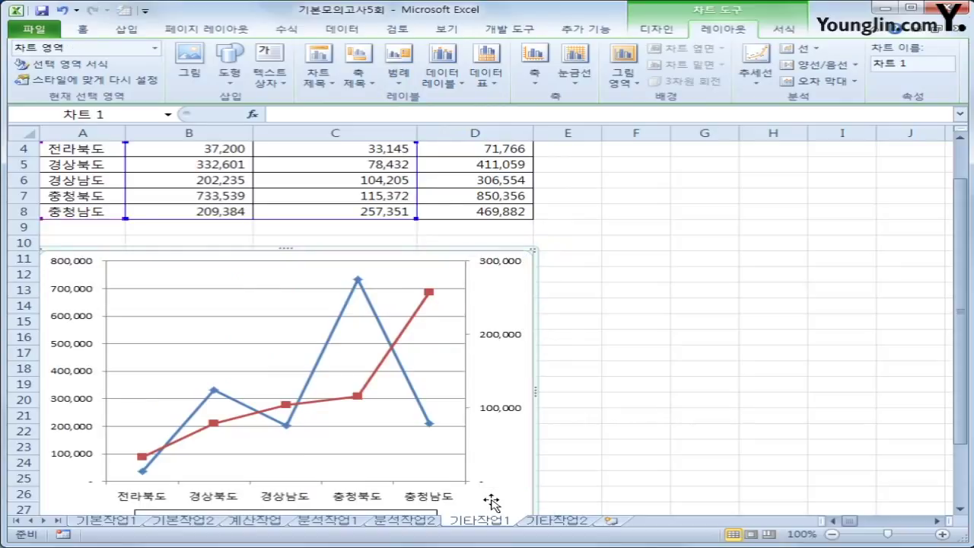
Step: Add a chart title above the plot reading 지역별 방문객 보고
left_click(318, 76)
left_click(335, 183)
triple_click(318, 268)
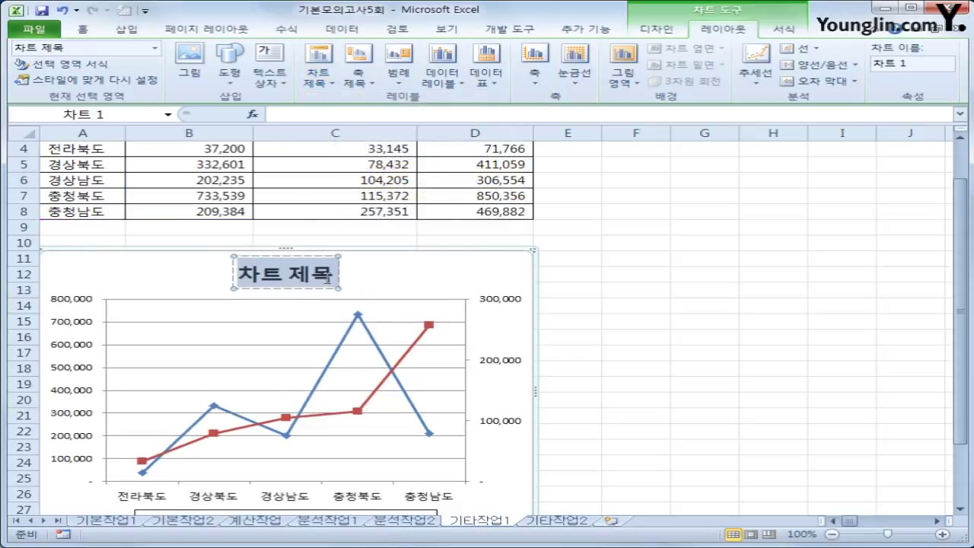
type("지역별")
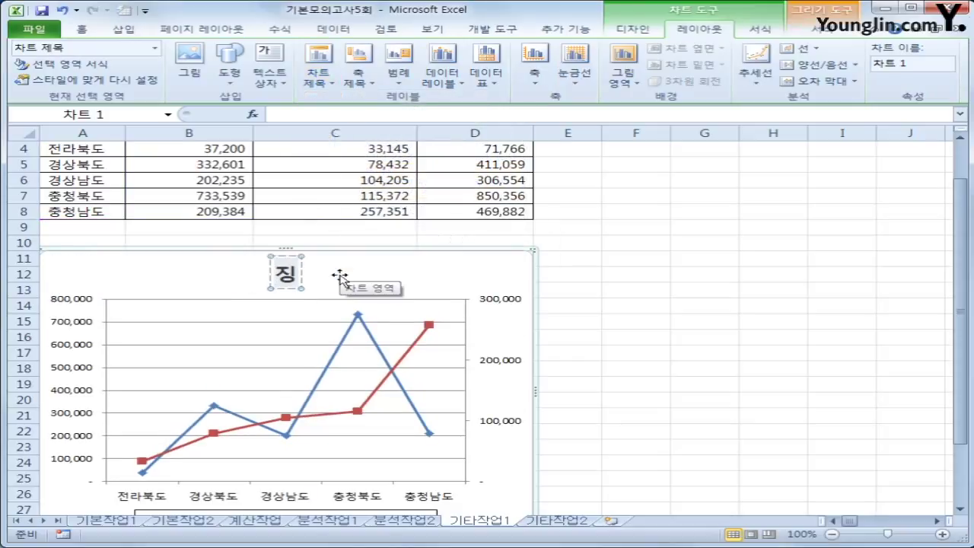
type(" 방문객 보고")
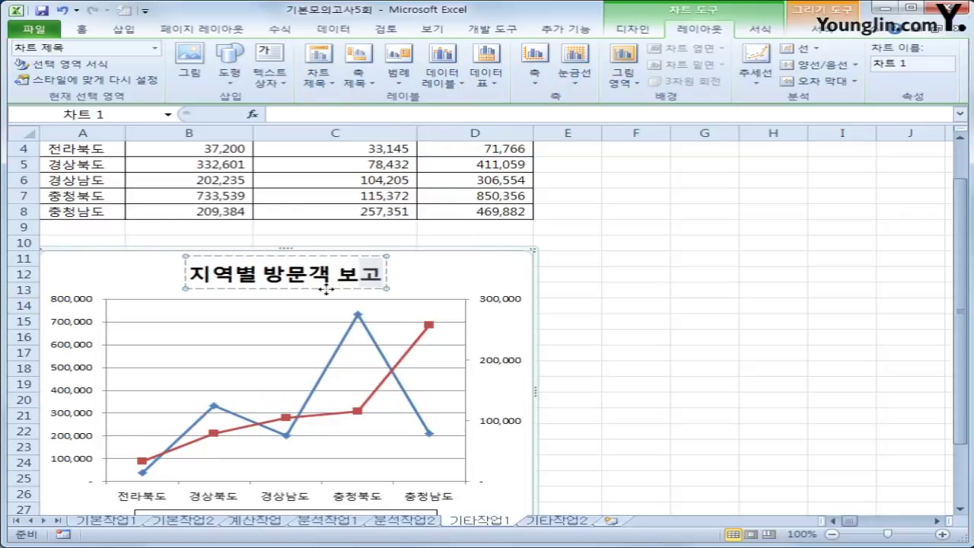
Step: Format the chart title in 돋움 at size 16
left_click(327, 288)
right_click(328, 289)
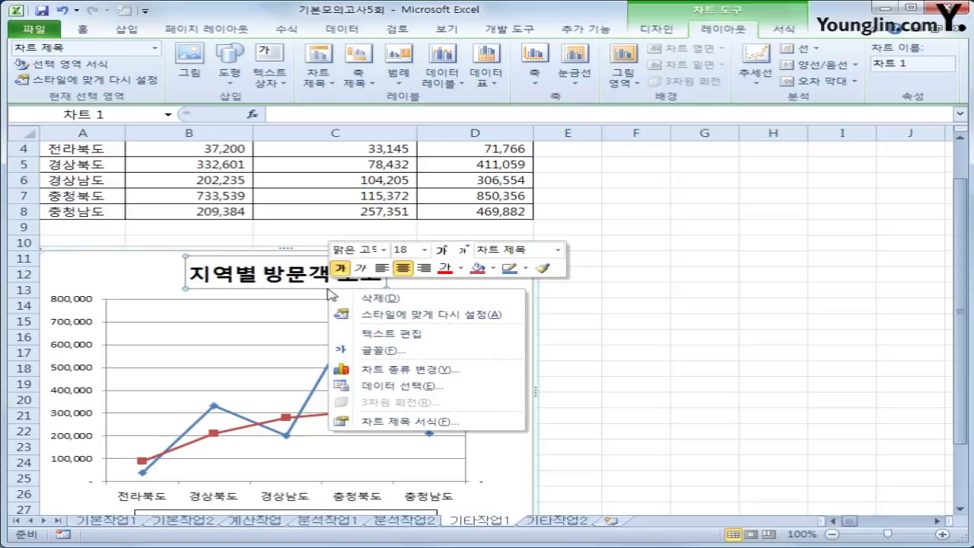
left_click(386, 249)
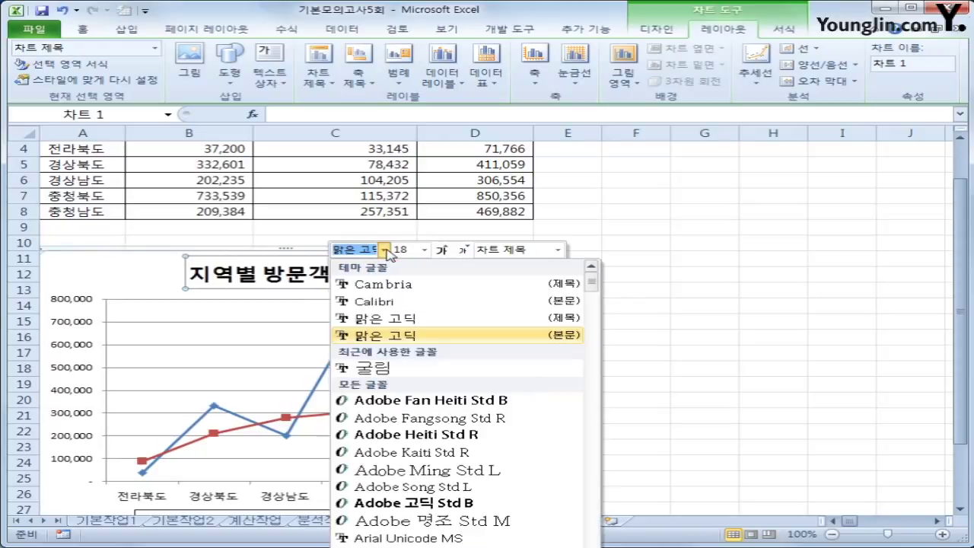
left_click_drag(591, 281, 568, 365)
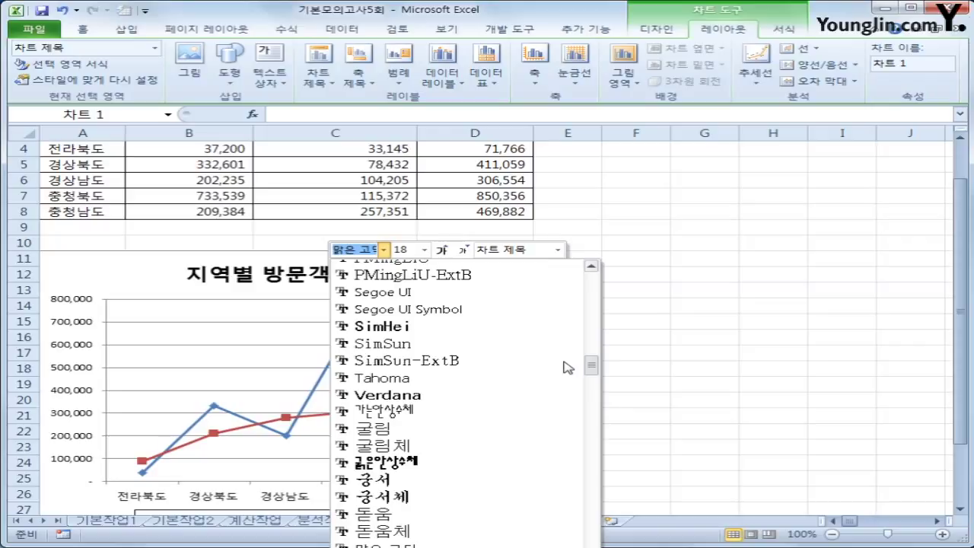
left_click(415, 520)
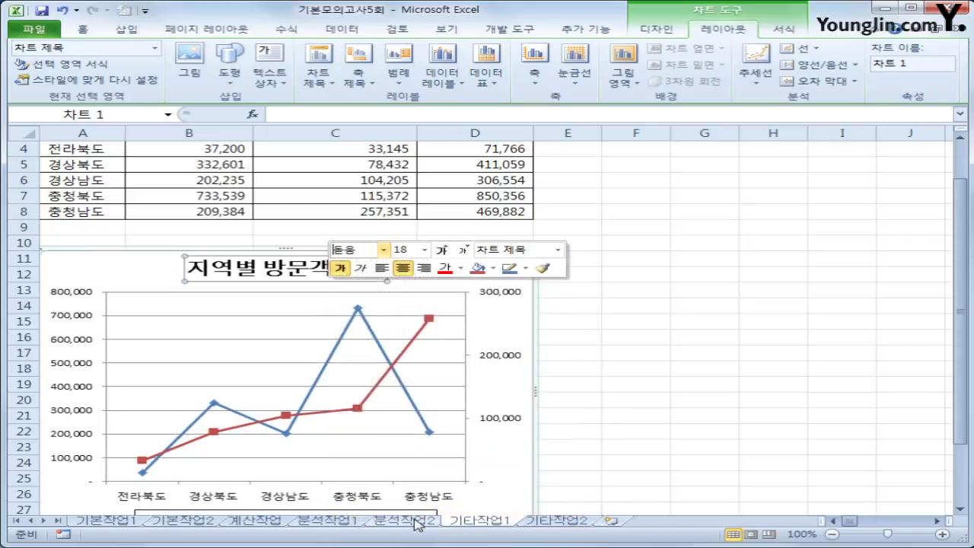
left_click(425, 250)
left_click(403, 361)
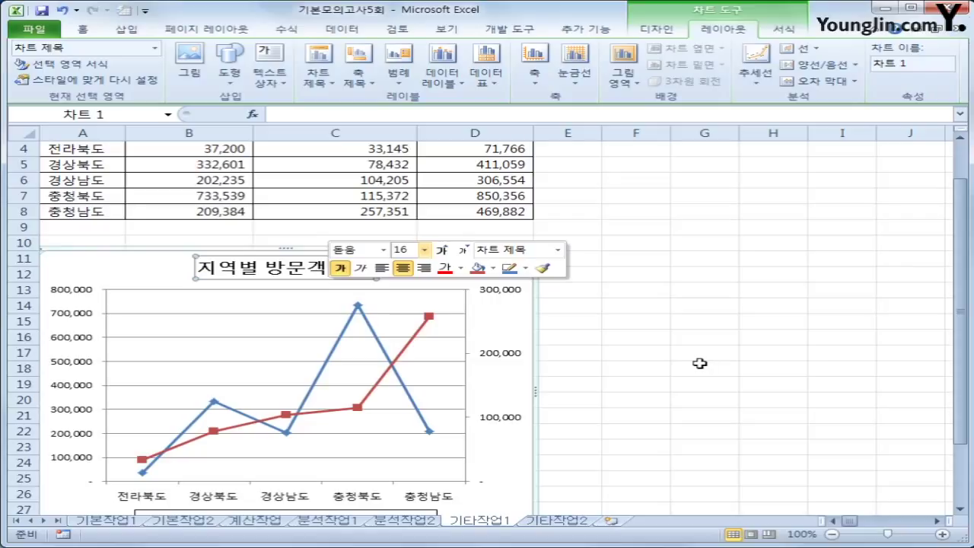
Step: Show data labels to the right of the data points for both series in the chart
left_click(505, 331)
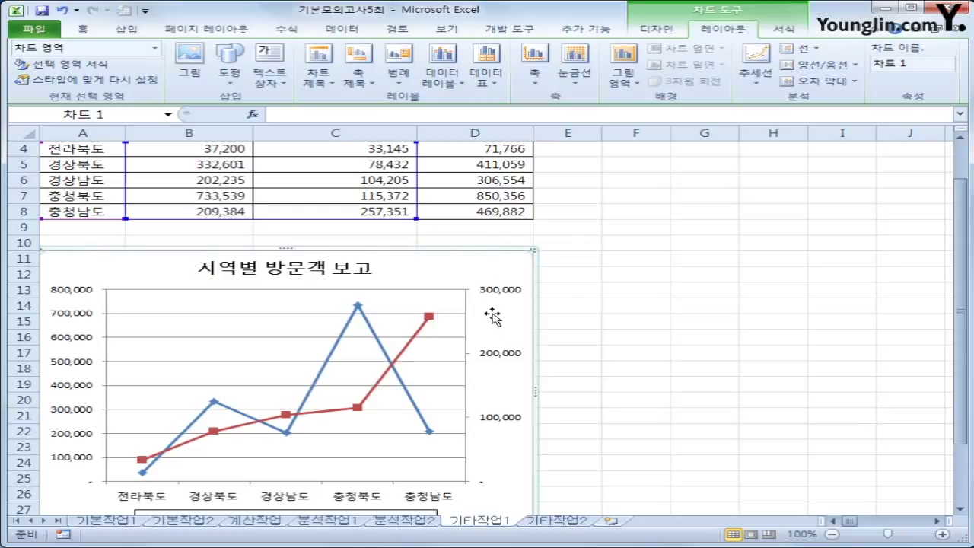
left_click(447, 92)
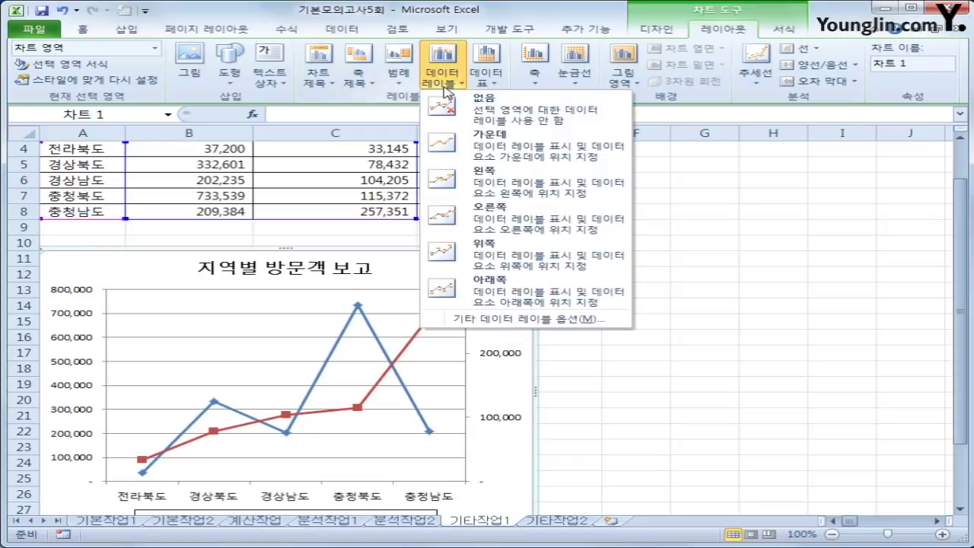
left_click(529, 225)
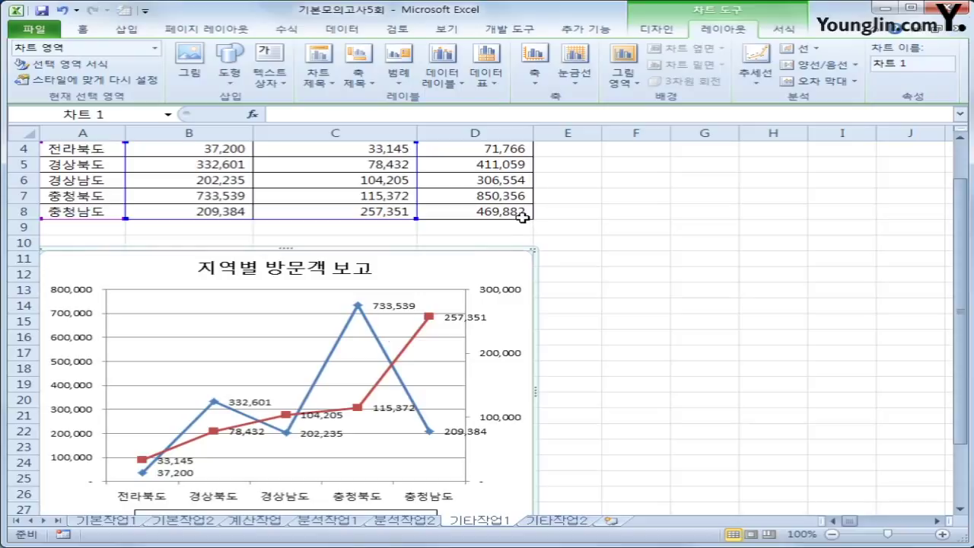
Step: Set the plot area's fill to 채우기 없음 and deselect the chart
left_click(188, 300)
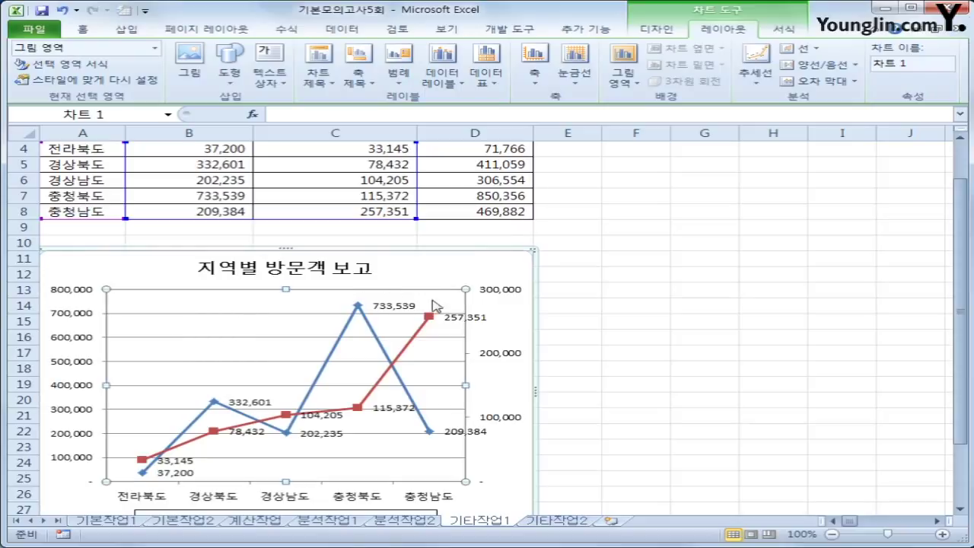
right_click(213, 308)
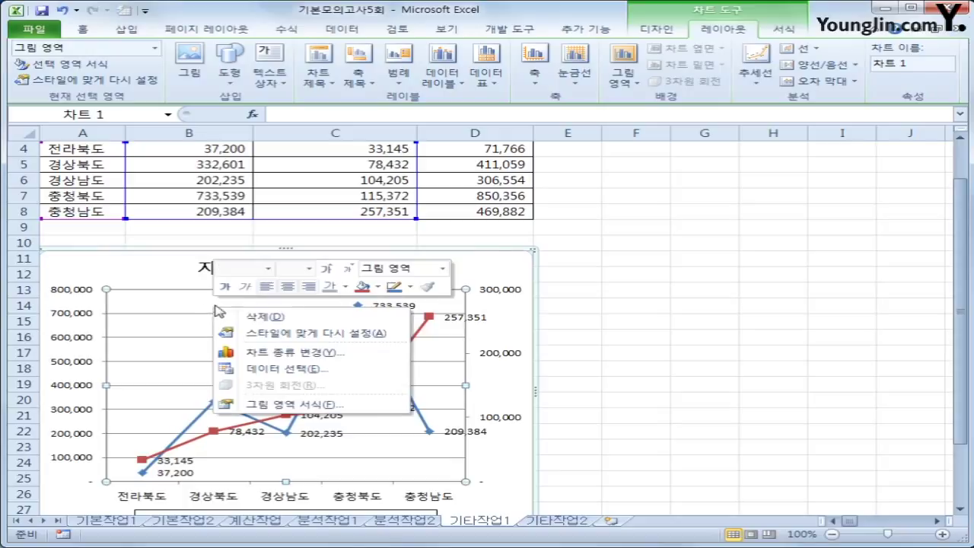
left_click(292, 404)
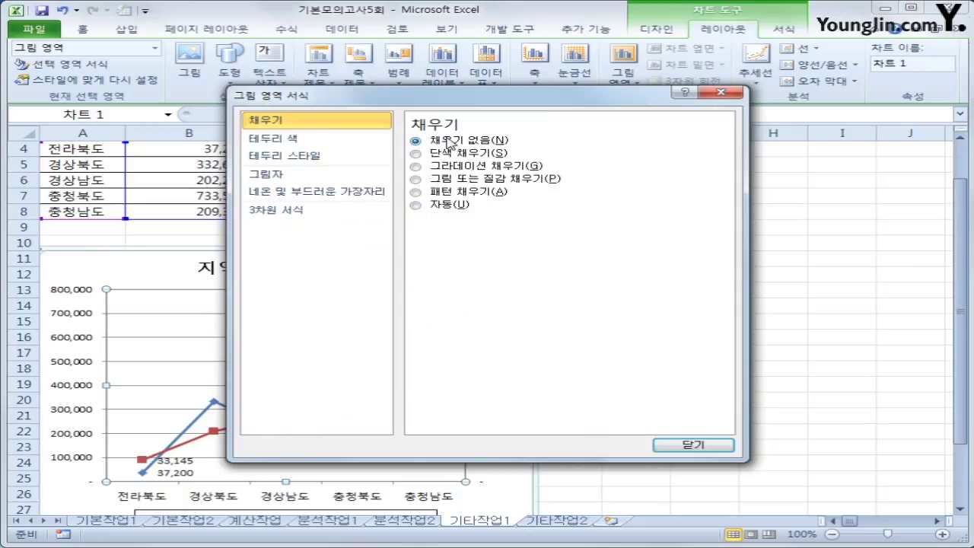
left_click(689, 444)
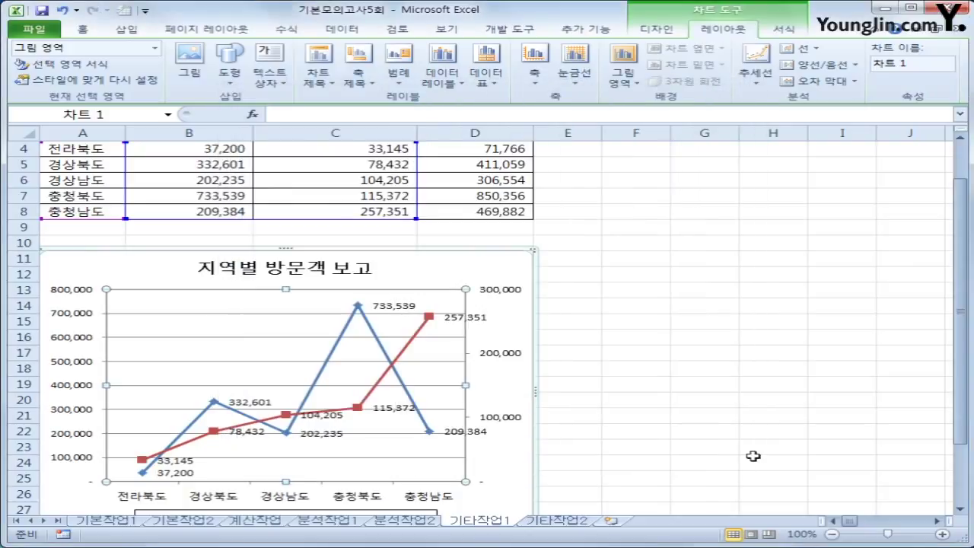
left_click(753, 455)
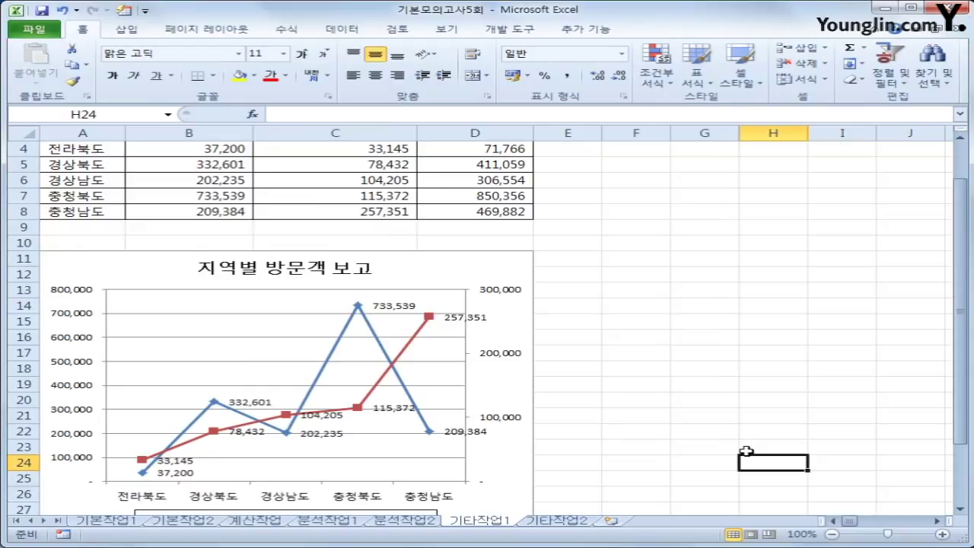
Step: On the 기타작업2 sheet, turn on design mode and open the click-event code of the 자전거구입 button
left_click(577, 521)
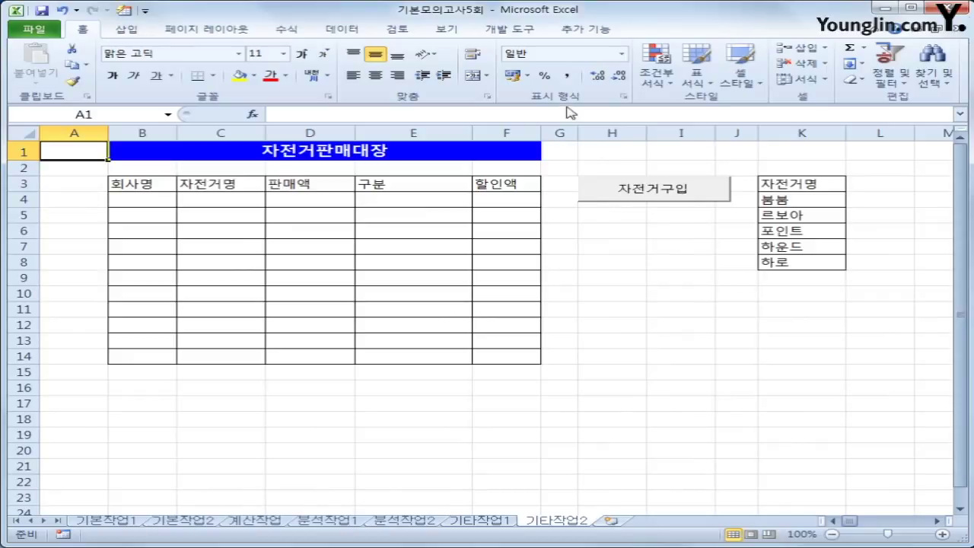
left_click(516, 38)
left_click(375, 70)
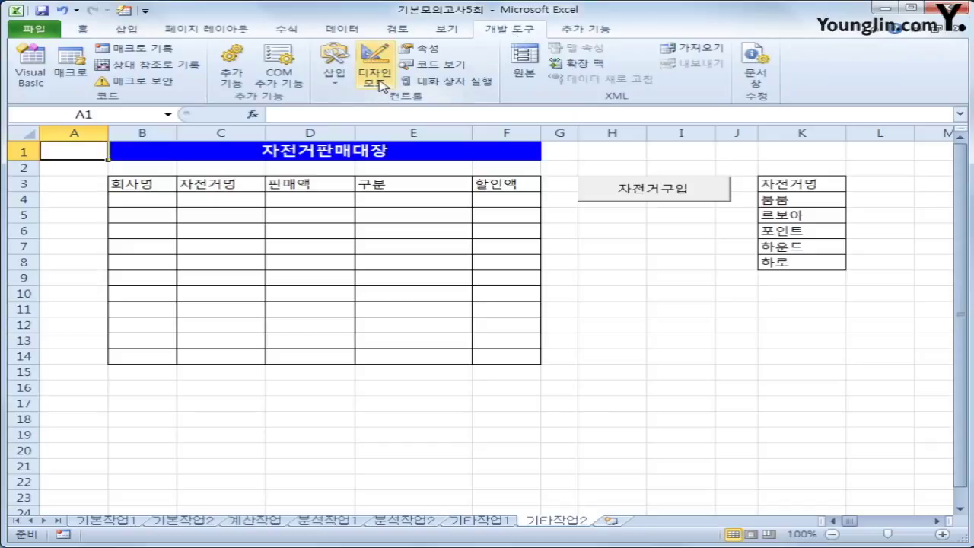
left_click(678, 195)
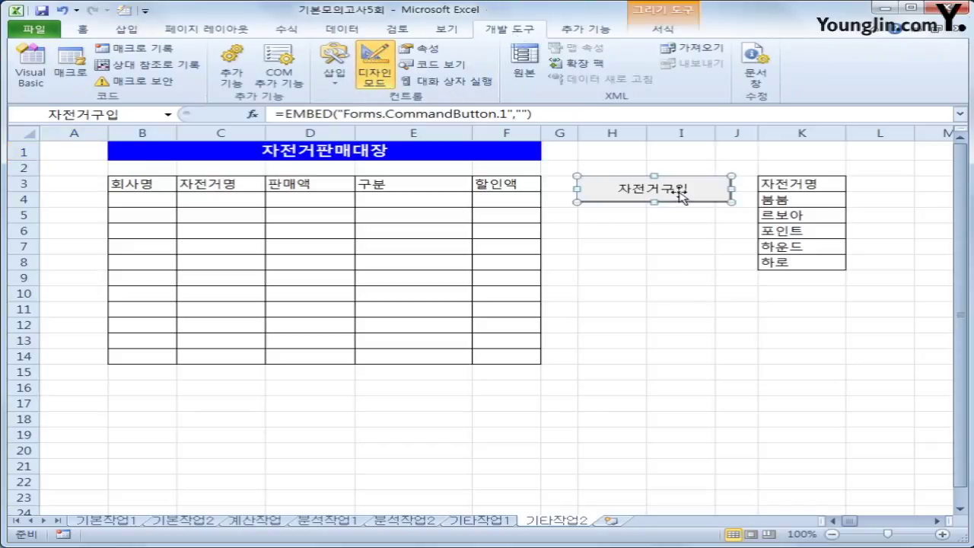
double_click(679, 194)
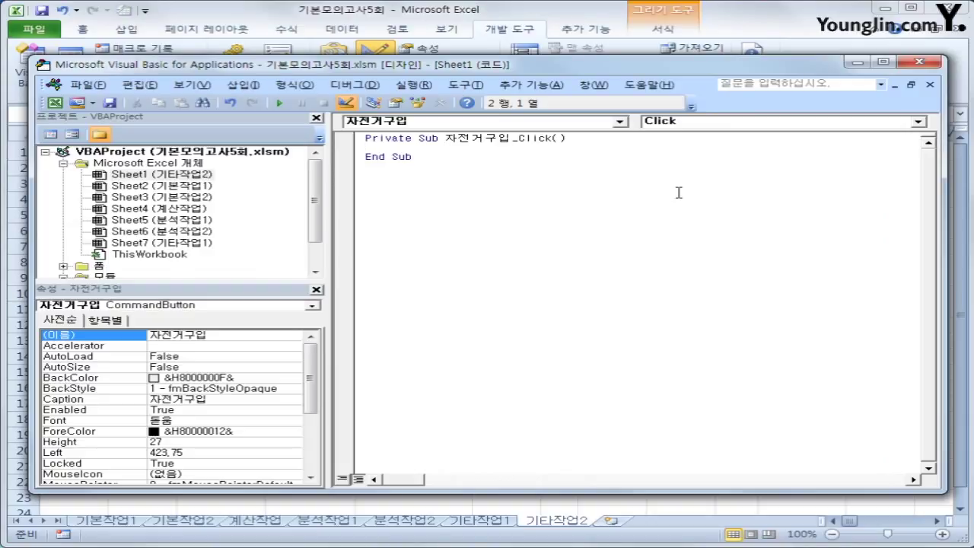
Step: Write 자건거판매관리.Show inside the 자전거구입 button's click procedure
key("Tab")
type("자")
type("전거")
type("궁")
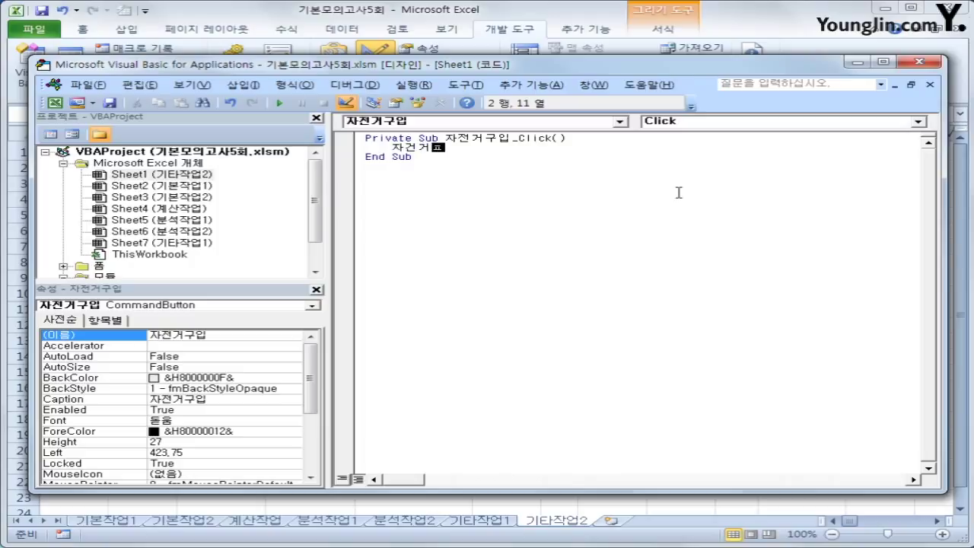
type("매관리.show")
key("Down")
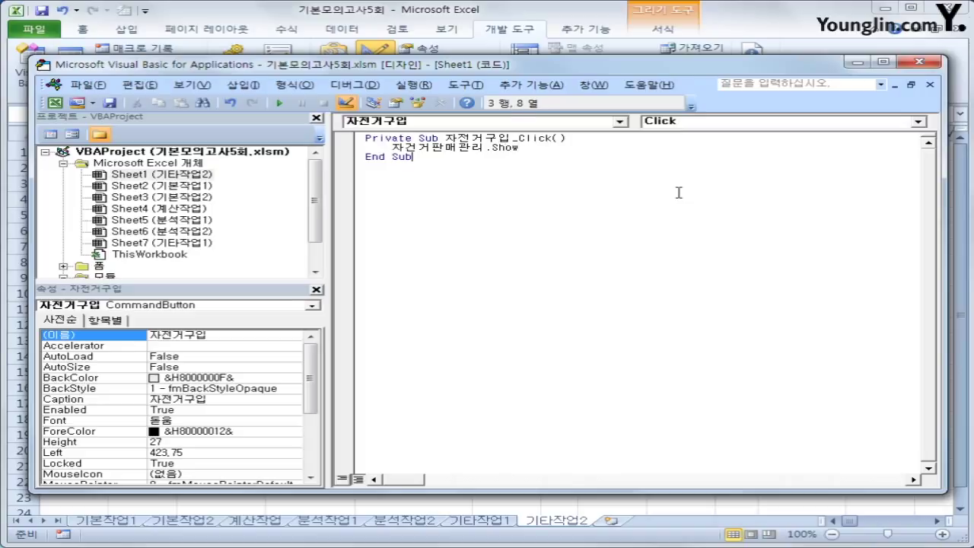
Step: Open the code of the 자전거판매관리 form and create the UserForm's Initialize event procedure
double_click(112, 267)
left_click(140, 267)
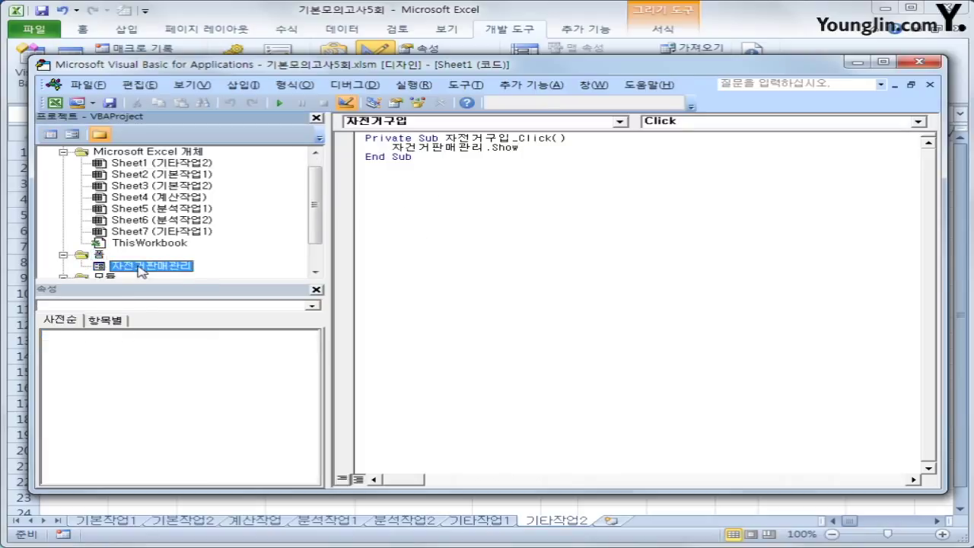
left_click(50, 135)
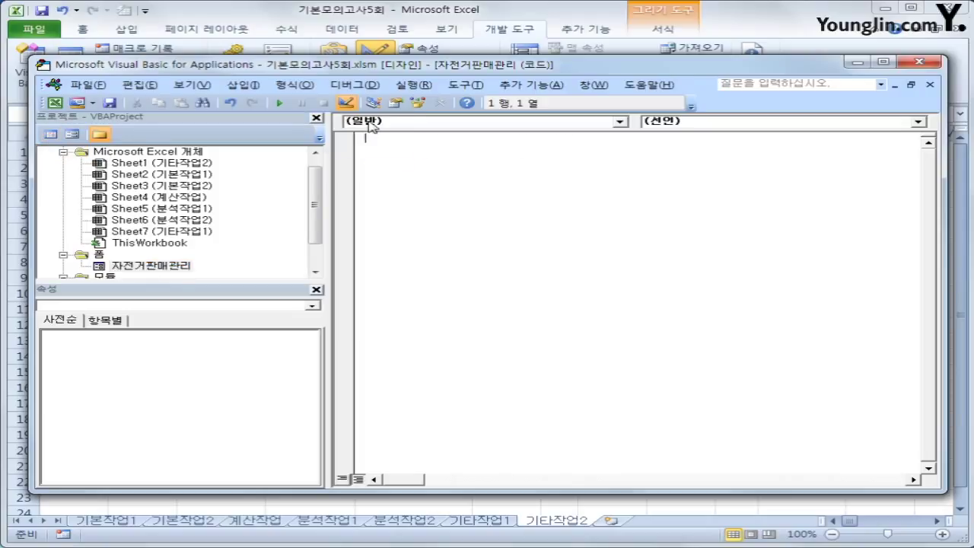
left_click(416, 126)
left_click_drag(620, 204, 621, 221)
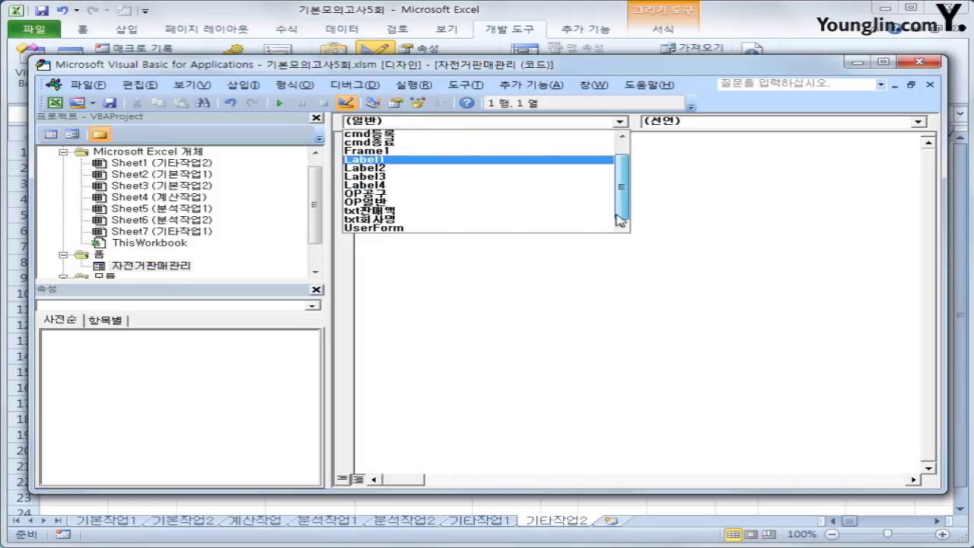
left_click(540, 228)
left_click(706, 123)
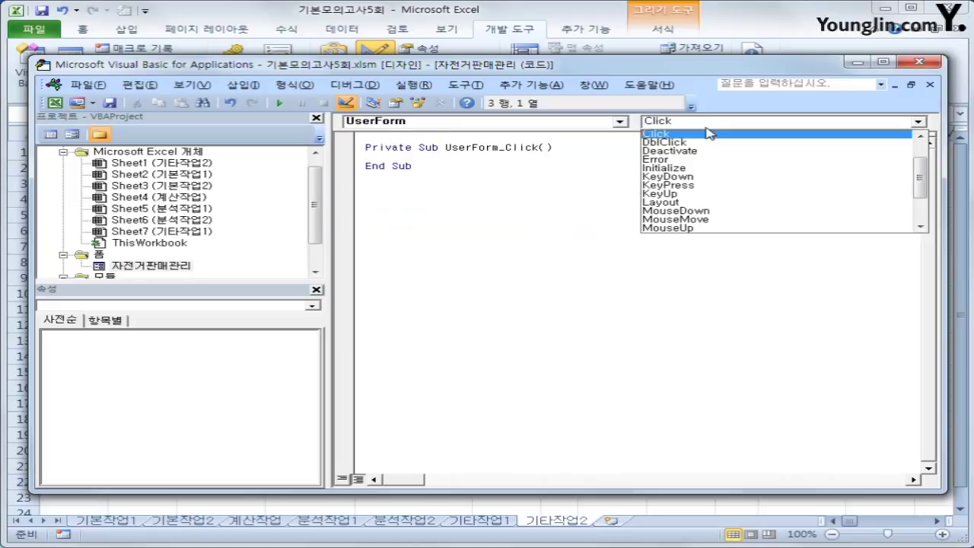
left_click(709, 168)
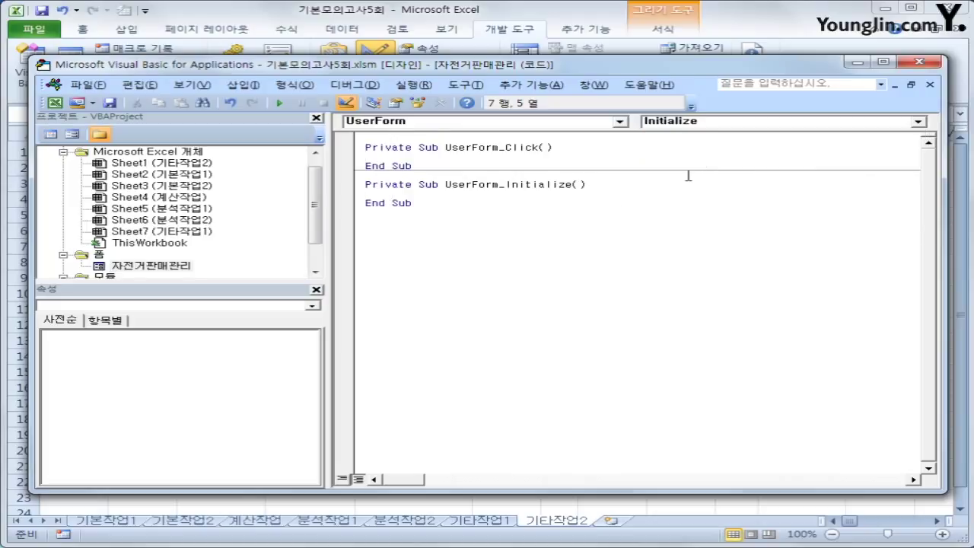
Step: In UserForm_Initialize, set the row source of cmb자전거명 with the line cmb자전거명.RowSource = "K4:K8"
type("cmb자거")
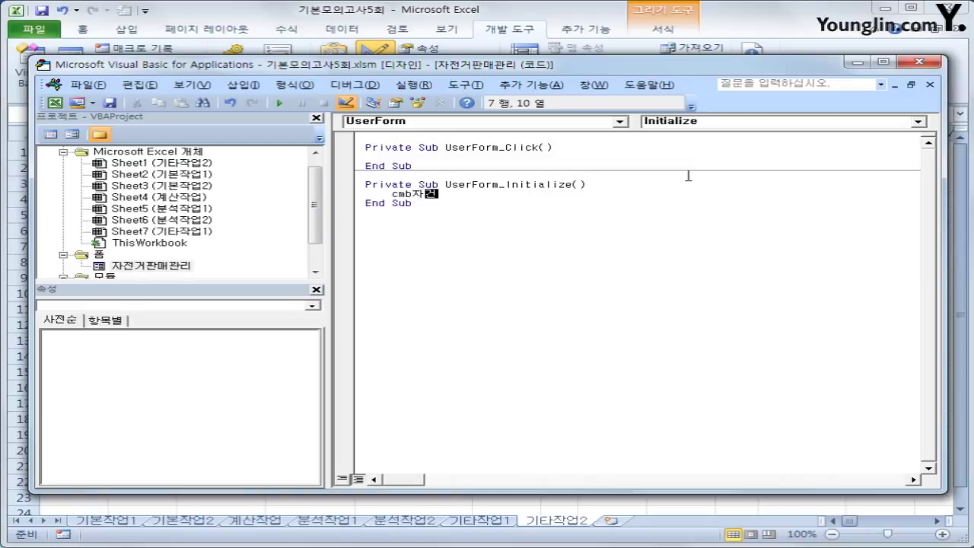
key("BackSpace")
type("전거명.")
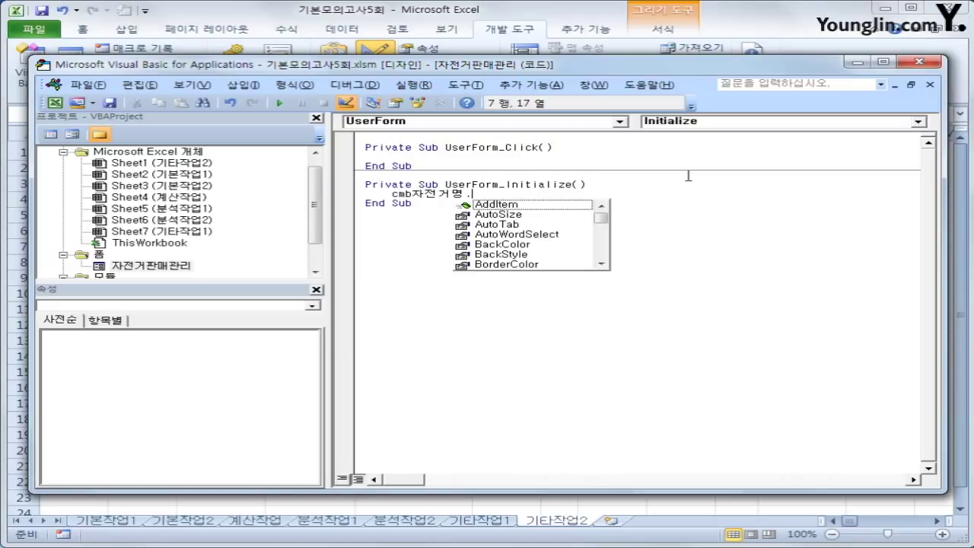
type("ro")
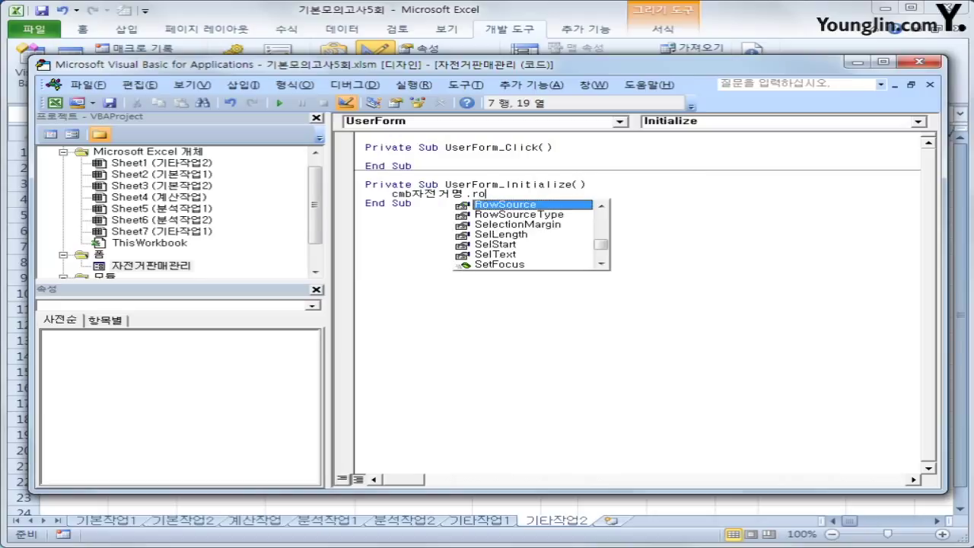
key("Tab")
type("= \"")
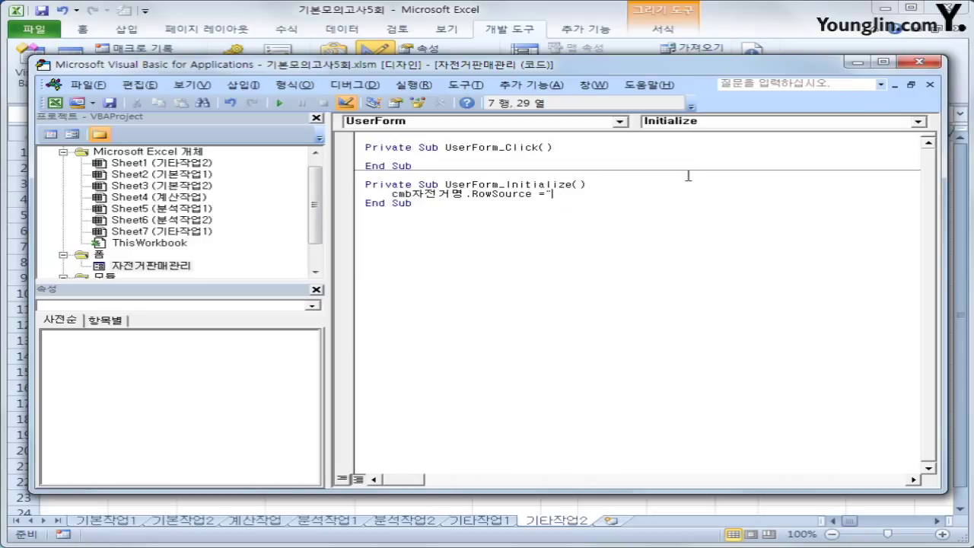
type("K4:K8\"")
key("Down")
Step: Create the click procedure of cmd종료 and write Unload Me in it to close the form
left_click(533, 122)
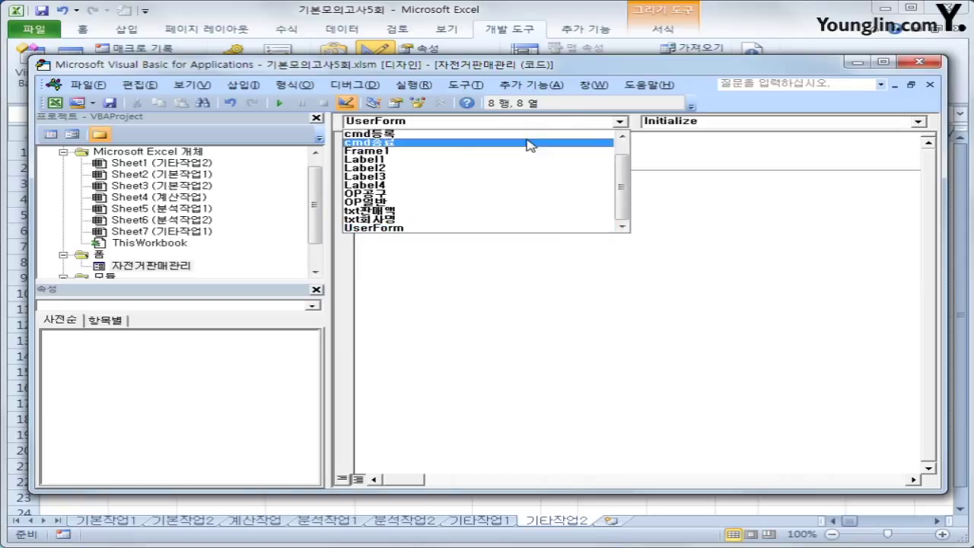
left_click(530, 142)
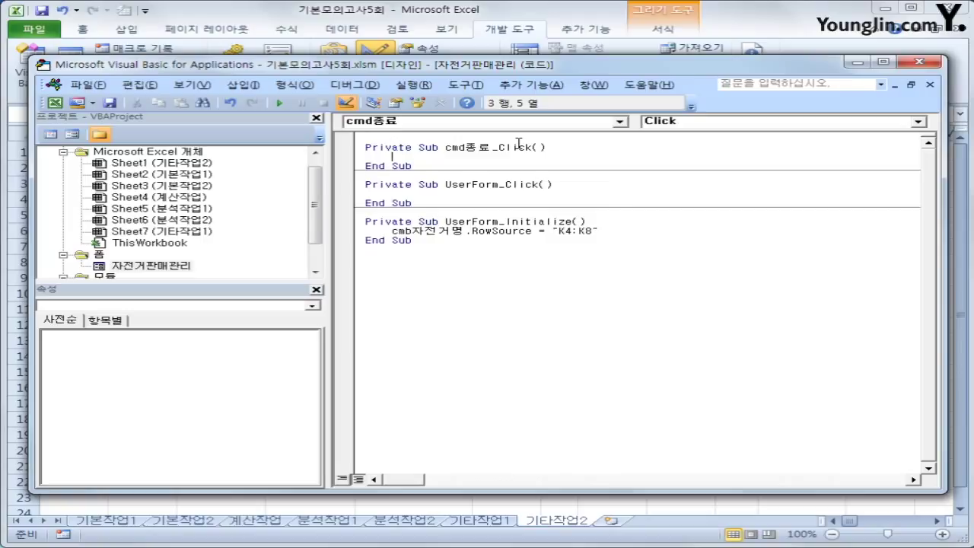
type("unload me")
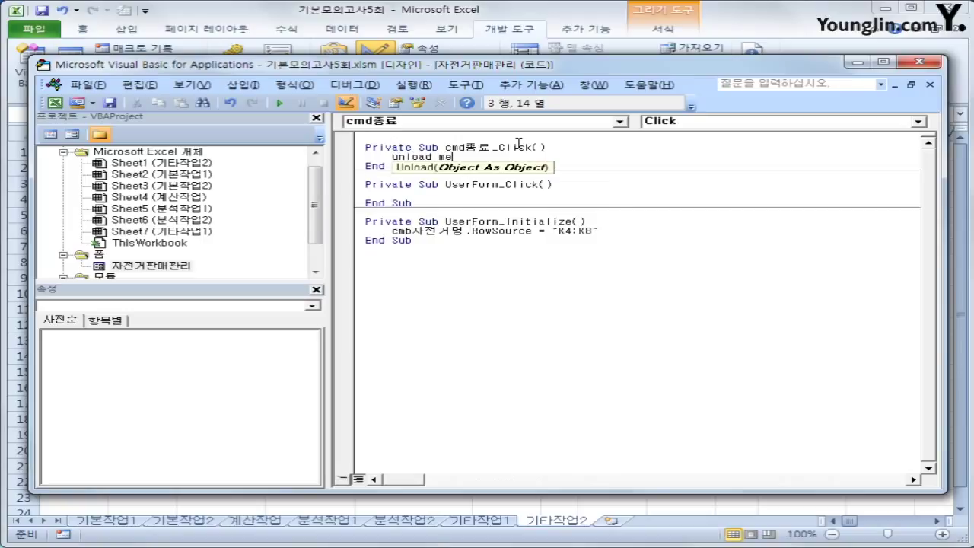
key("Return")
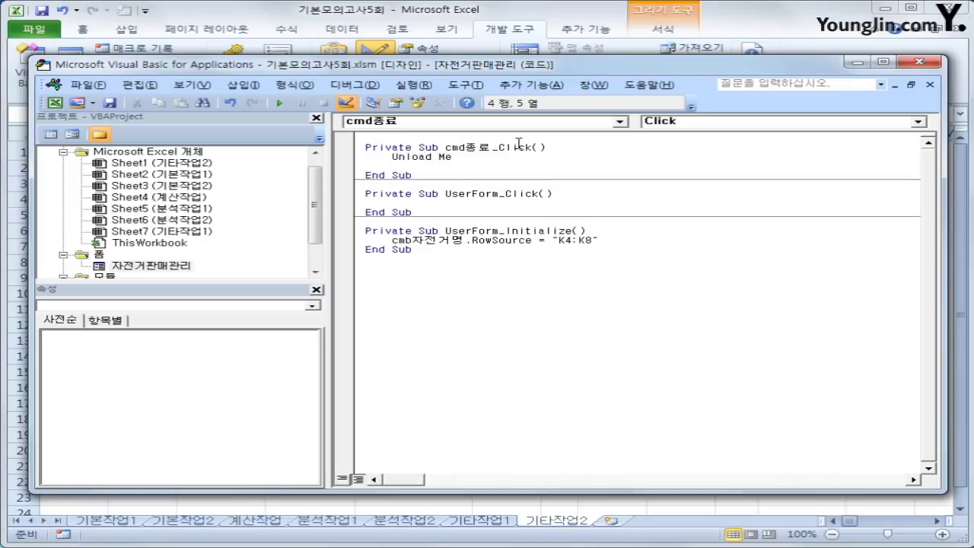
Step: Below Unload Me, add the line MsgBox "수고하셨습니다." to the cmd종료 click procedure
type("msb")
key("BackSpace")
type("go")
type("ox \"")
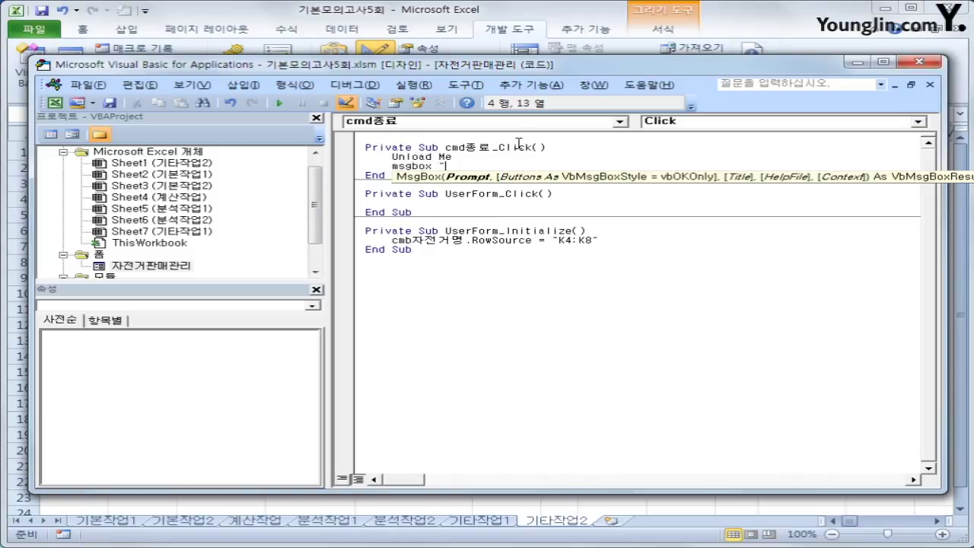
type("수고하셨습니다")
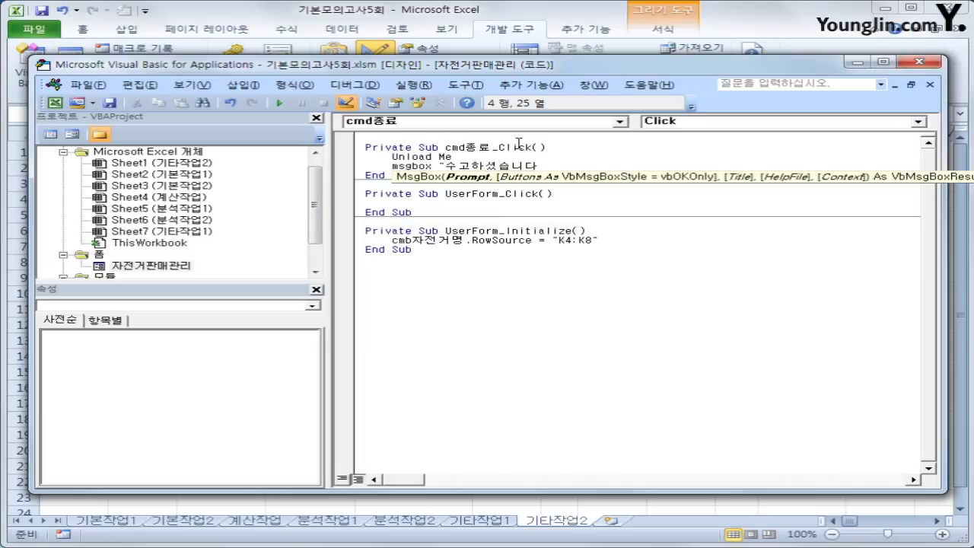
type(".\"")
key("Down")
key("Up")
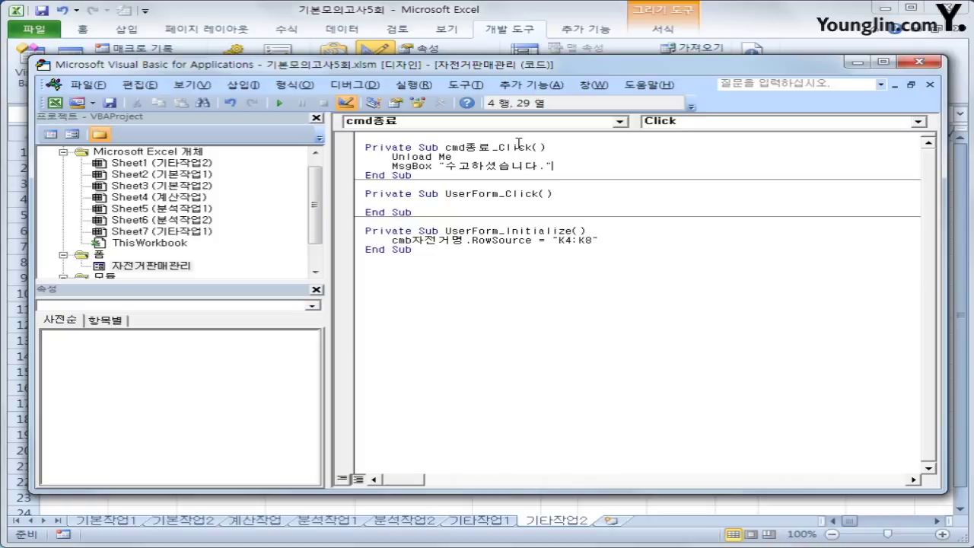
Step: Close the VBA editor and turn off design mode on the 기타작업2 sheet
left_click(919, 61)
left_click(365, 80)
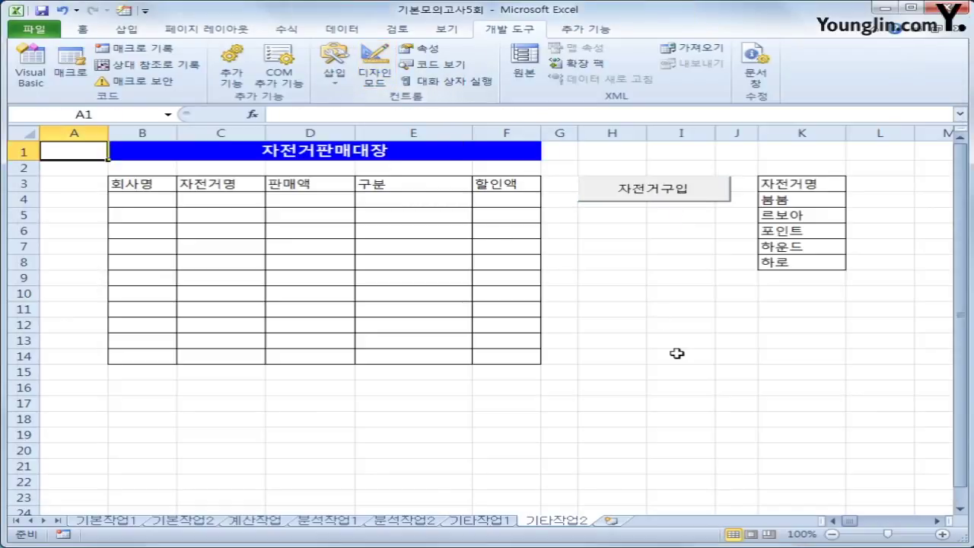
left_click(676, 354)
left_click(135, 186)
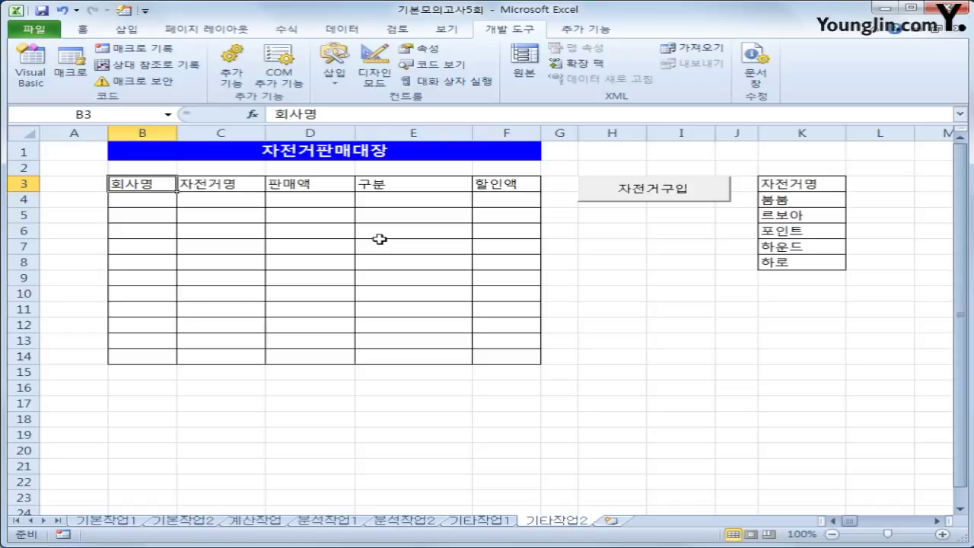
left_click_drag(130, 152, 128, 165)
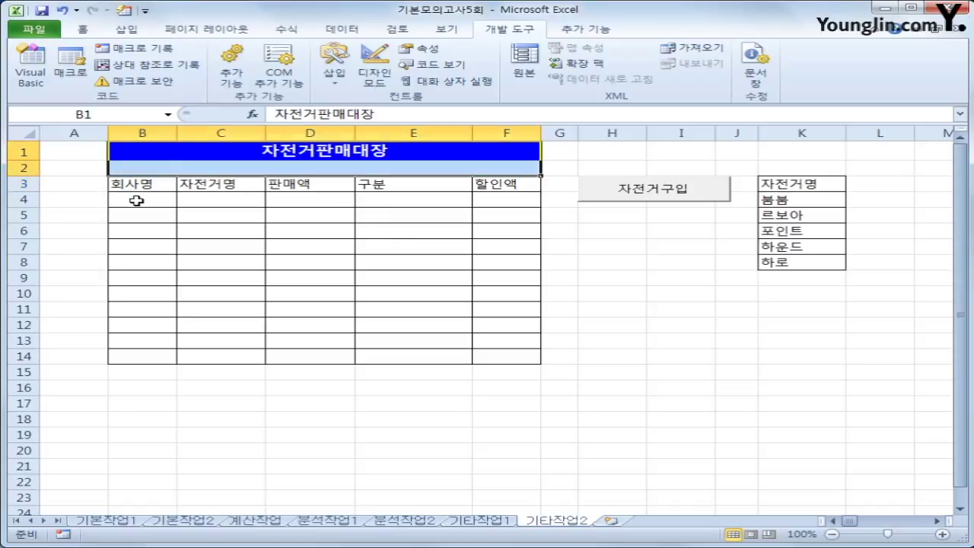
left_click(136, 200)
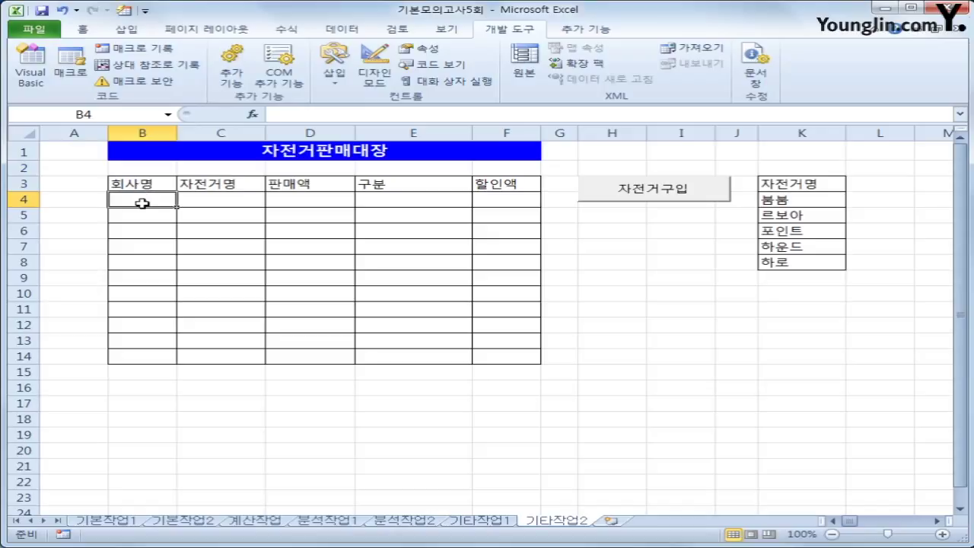
Step: Run the 자전거구입 button, debug its click code by correcting the form name to 자전거판매관리, then stop execution and return to the sheet
left_click(664, 200)
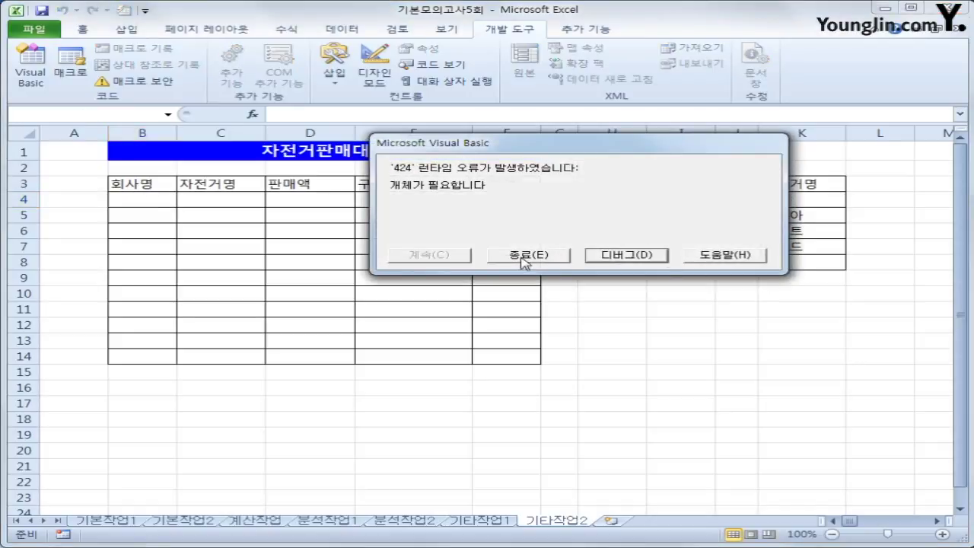
left_click(592, 256)
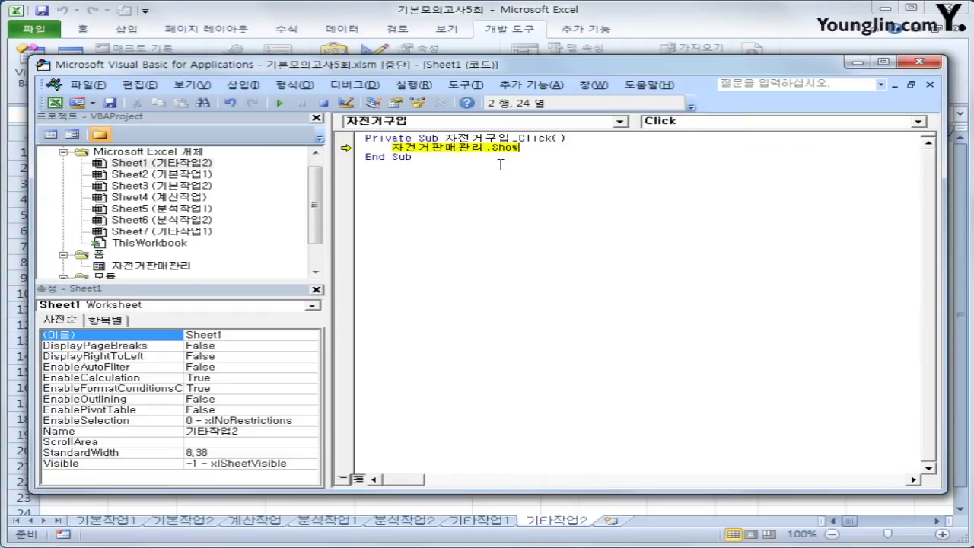
left_click(417, 148)
key("Hangul")
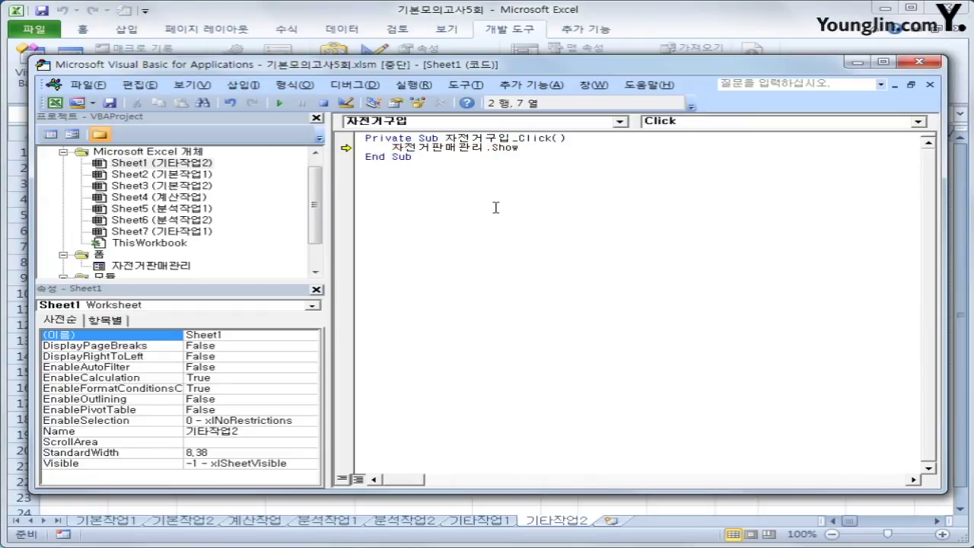
left_click(323, 102)
left_click(919, 62)
left_click(641, 353)
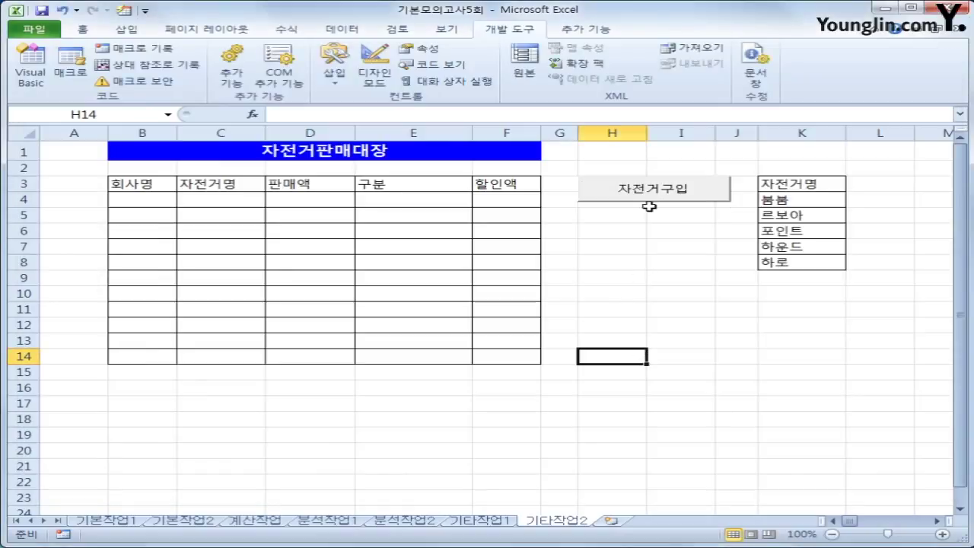
Step: Test the 자전거구입 button by opening the form, choosing 붐붐 as 자전거명 and 일반 as 구분, and close the form
left_click(652, 190)
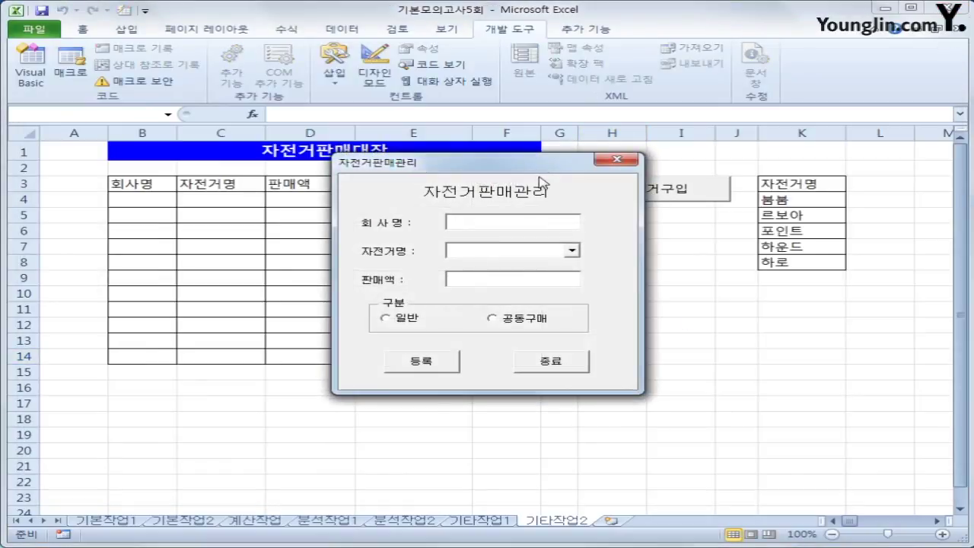
left_click_drag(523, 163, 706, 137)
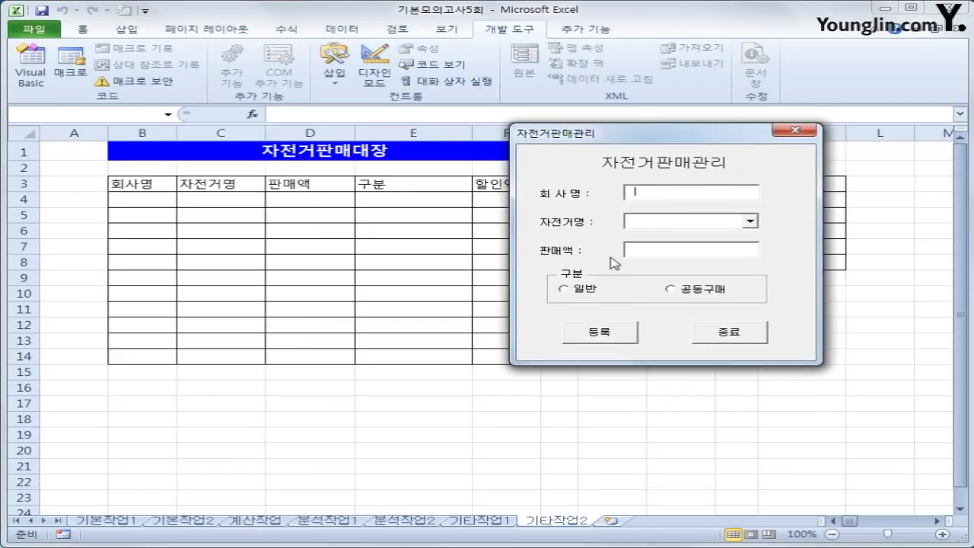
left_click_drag(646, 137, 544, 234)
left_click(647, 320)
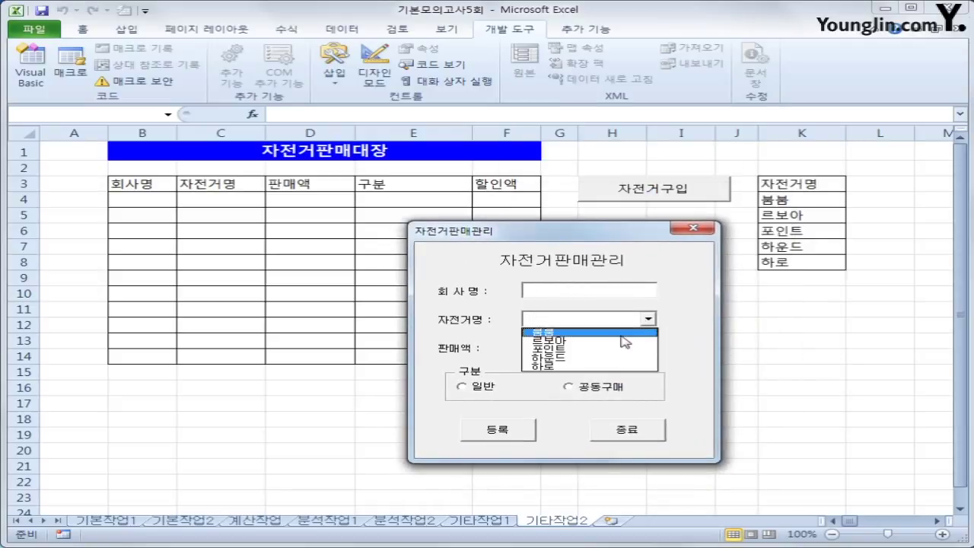
left_click(589, 333)
left_click(580, 349)
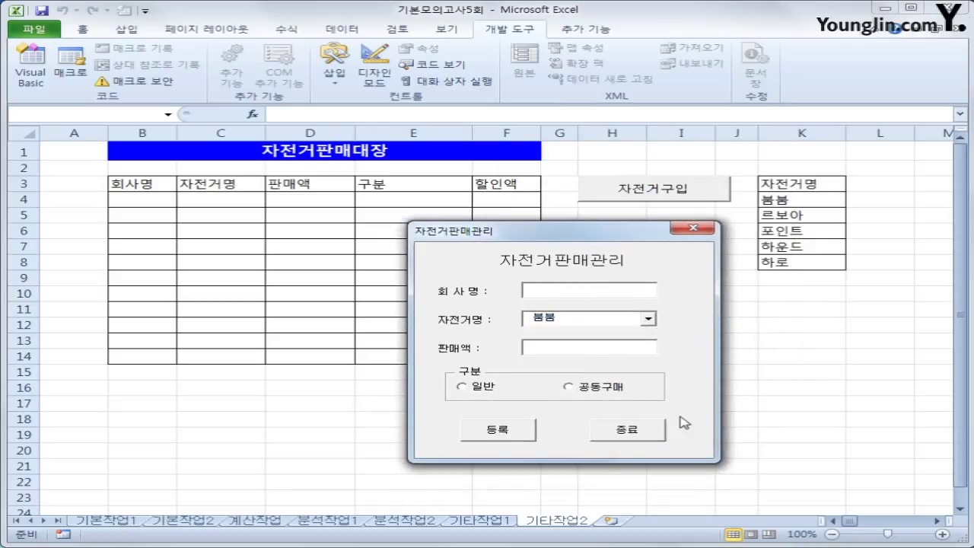
left_click(478, 390)
left_click(693, 227)
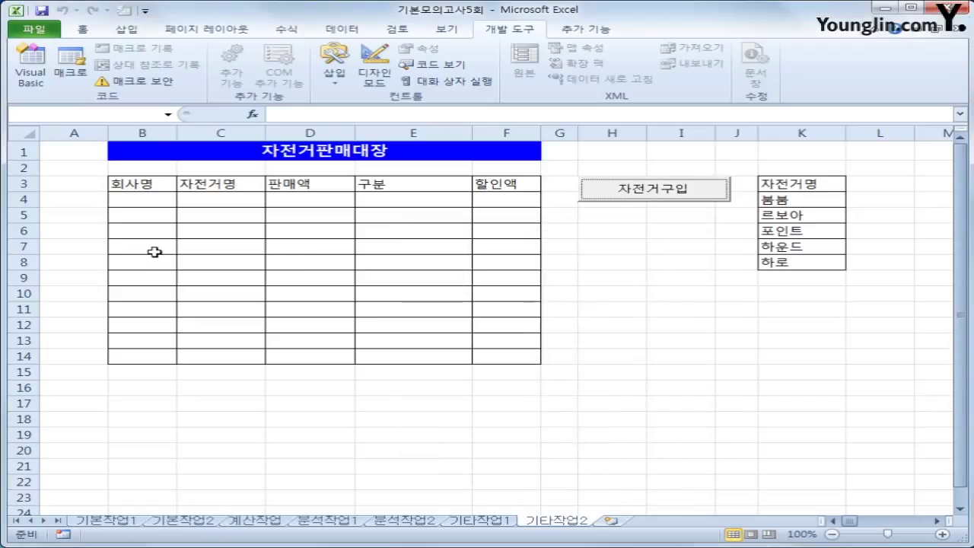
Step: Check the order of the column headers from 회사명 to 할인액 in row 3 of the 자전거판매대장 table
left_click(118, 184)
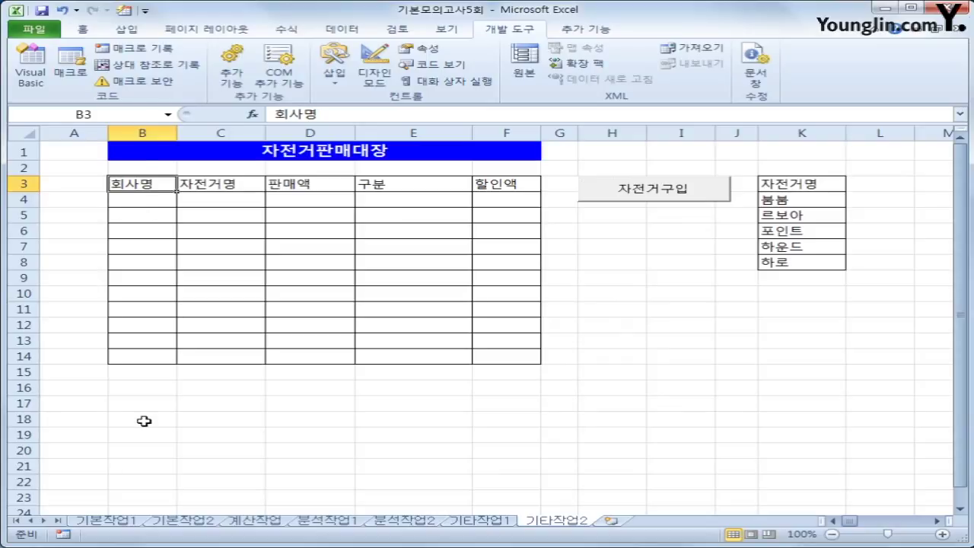
left_click(225, 191)
left_click(296, 189)
left_click(441, 182)
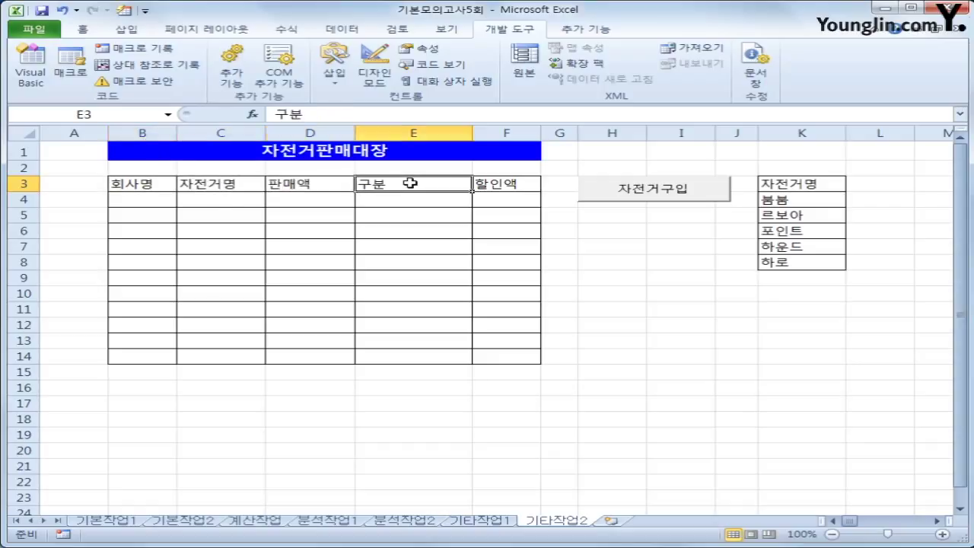
left_click(491, 183)
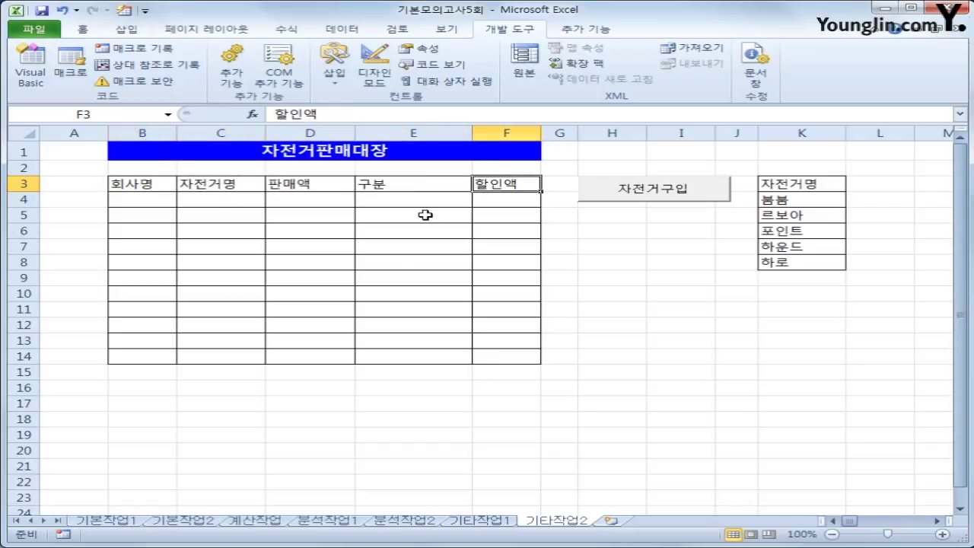
Step: Open the 자전거판매관리 form's code in the VBA editor and create the click procedure for cmd등록
left_click(30, 70)
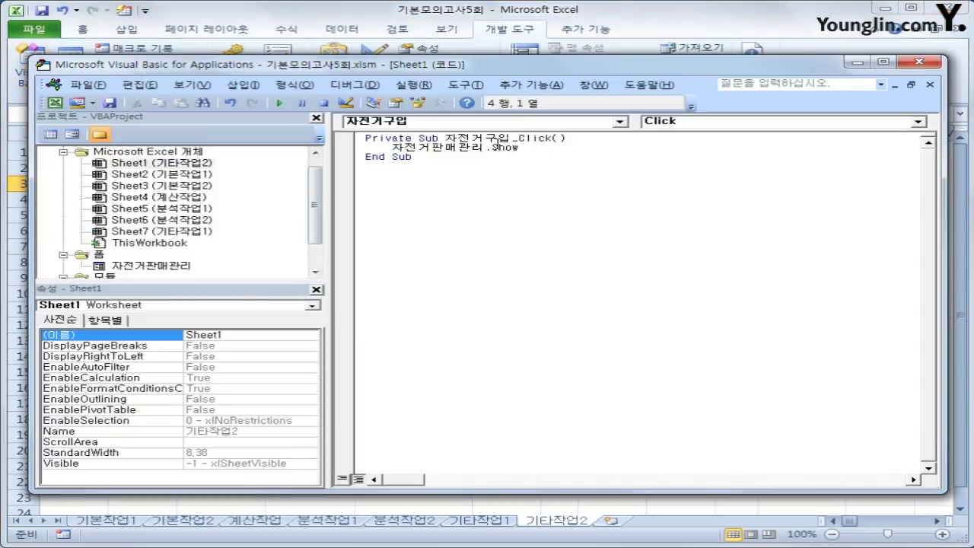
left_click(156, 265)
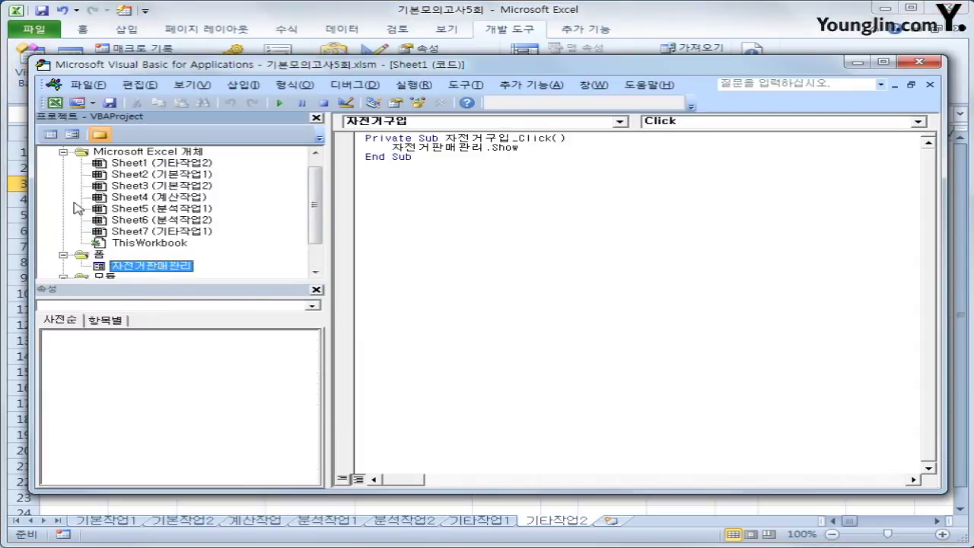
left_click(51, 135)
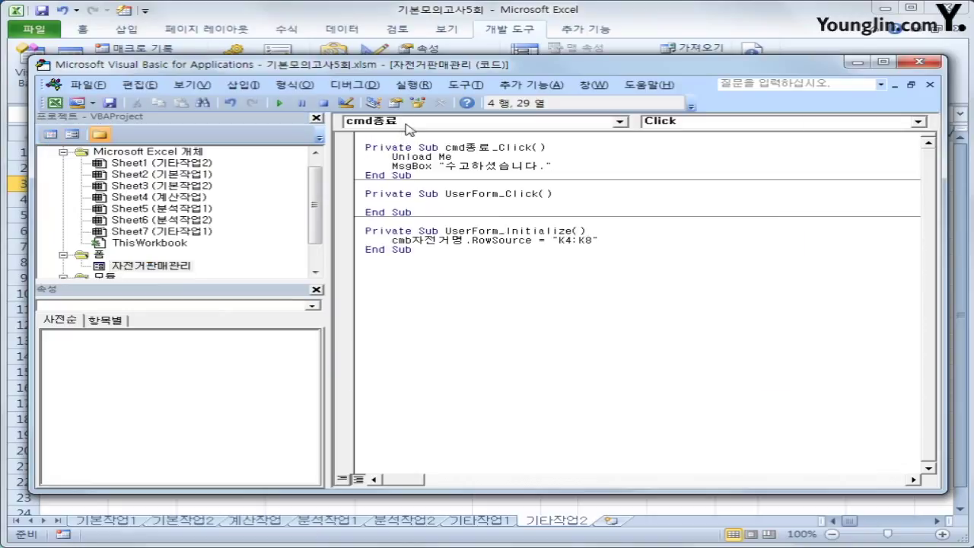
left_click(404, 122)
left_click(424, 135)
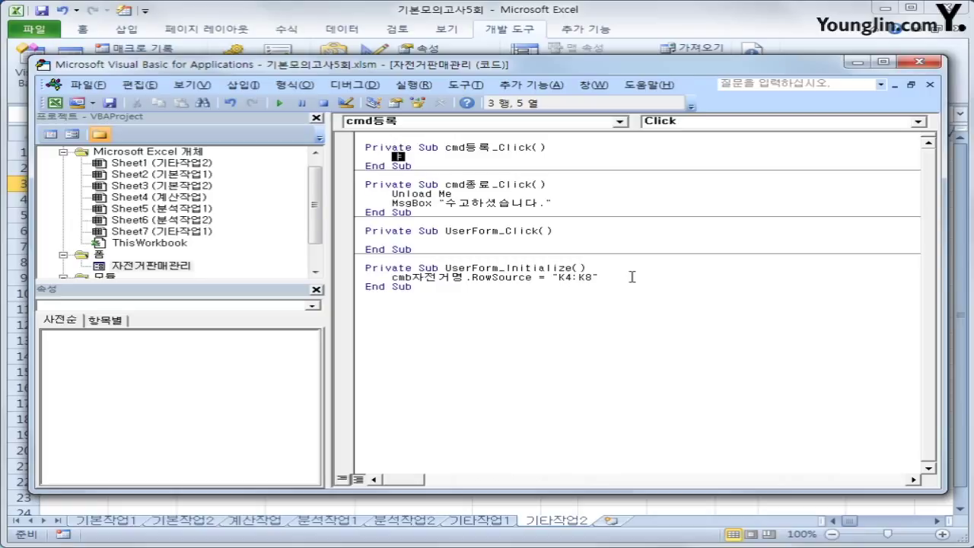
Step: In cmd등록_Click, calculate the entry row with i = Range("B3").CurrentRegion.Rows.Count + 3
type("i=range(\"")
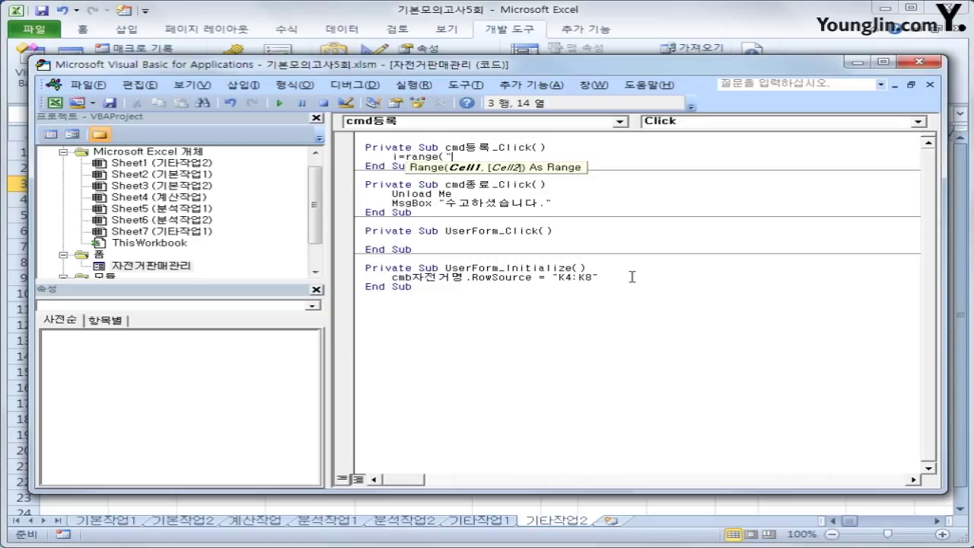
type("B3\").cu")
key("Down")
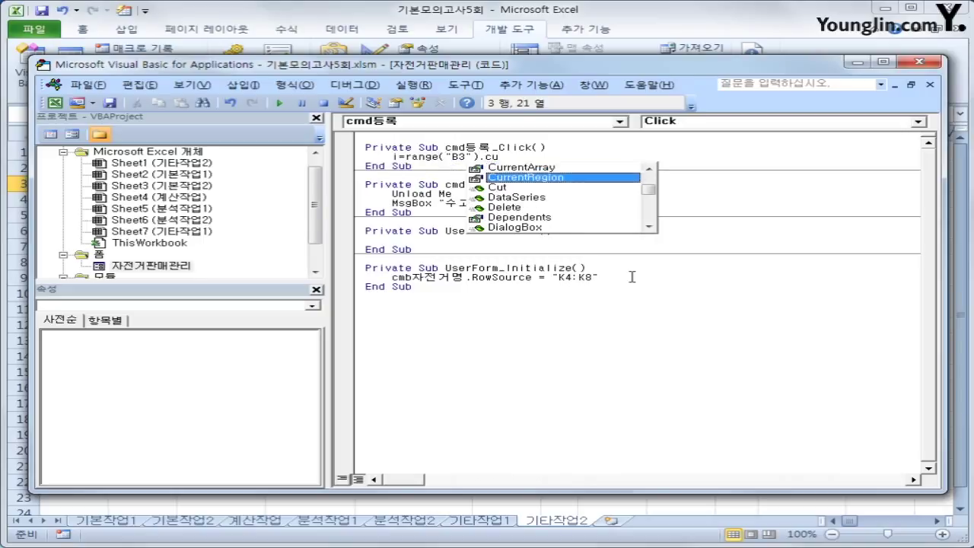
key("Tab")
type(".ro")
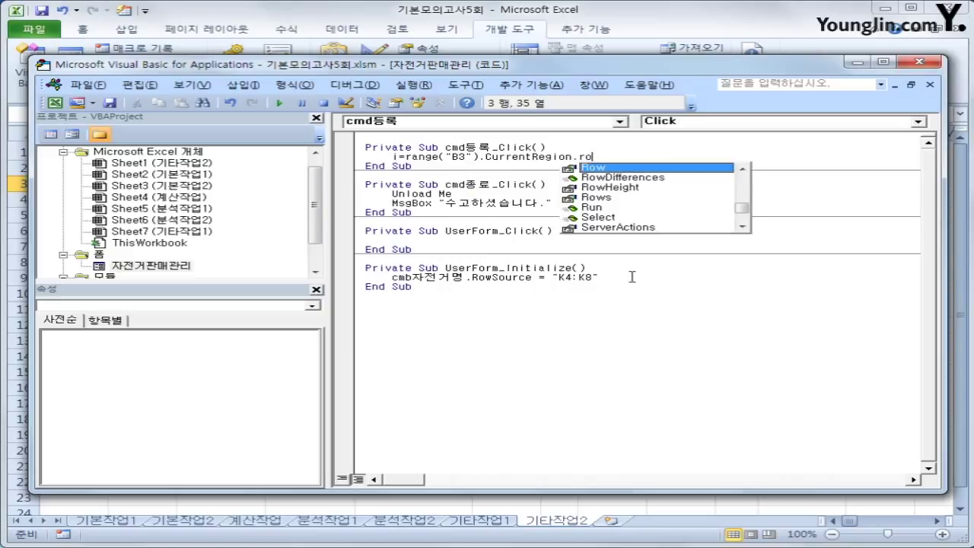
type("ws.count ")
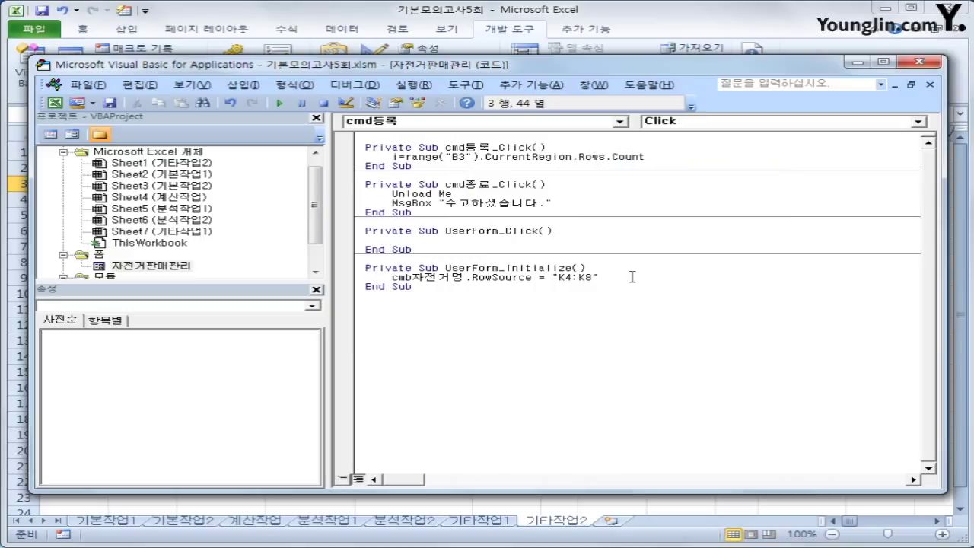
type("+ 3")
key("Return")
Step: Below a blank line, add the statement Cells(i, 2) = txt회사명 to write the company name
key("Return")
type("cell")
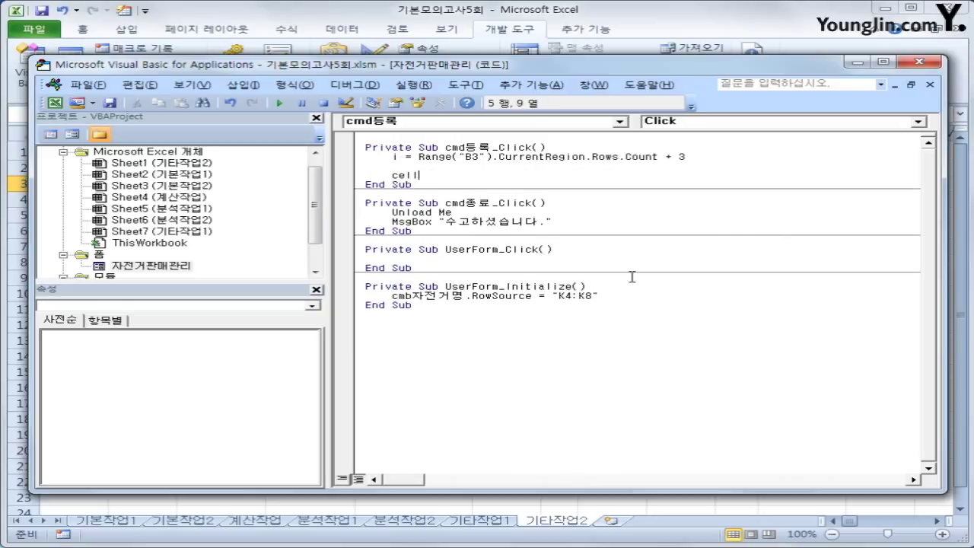
type("s(i,2) =txt회사명")
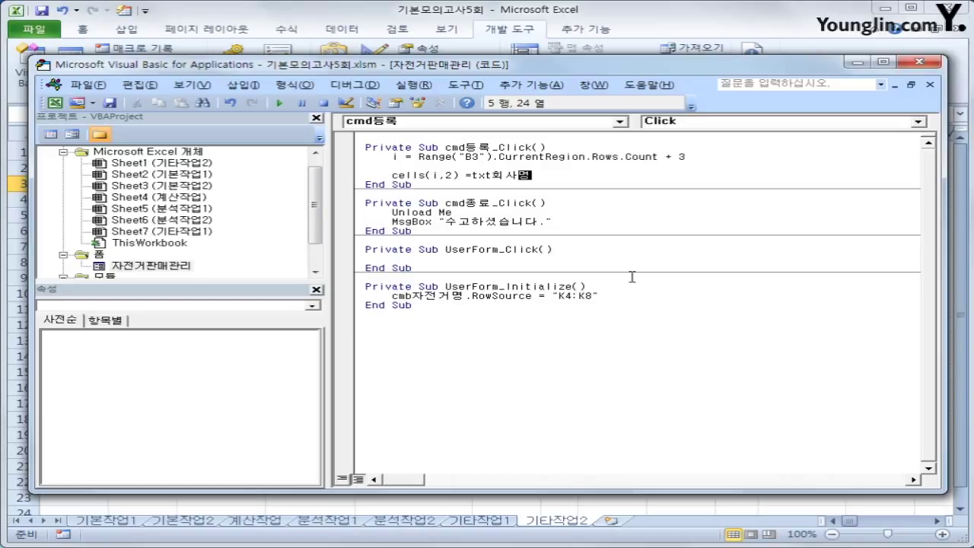
key("Return")
Step: Duplicate the Cells(i, 2) = txt회사명 line and change the copy to Cells(i, 3) = cmb자전거명
key("Up")
key("shift+End")
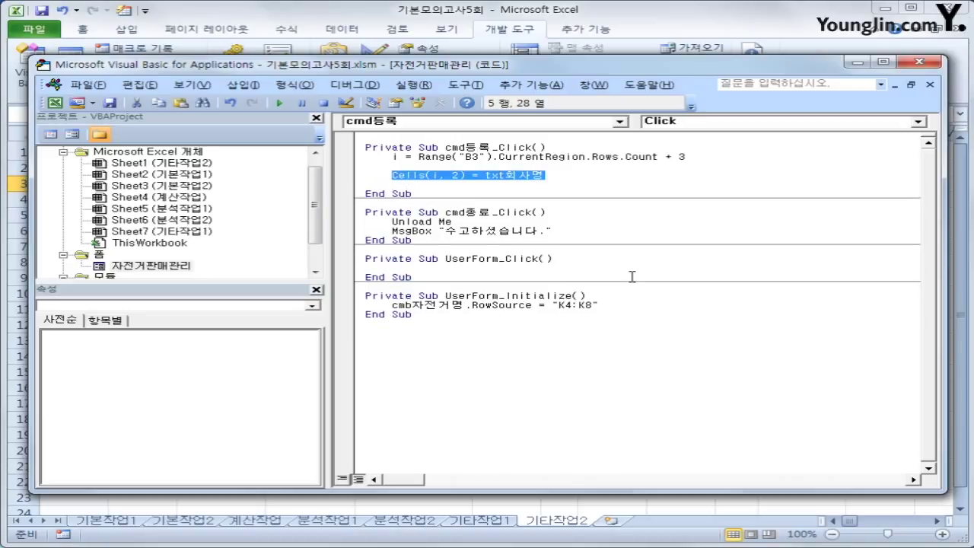
key("ctrl+c")
key("Down")
key("ctrl+v")
key("Return")
key("Up")
key("End")
key("Left")
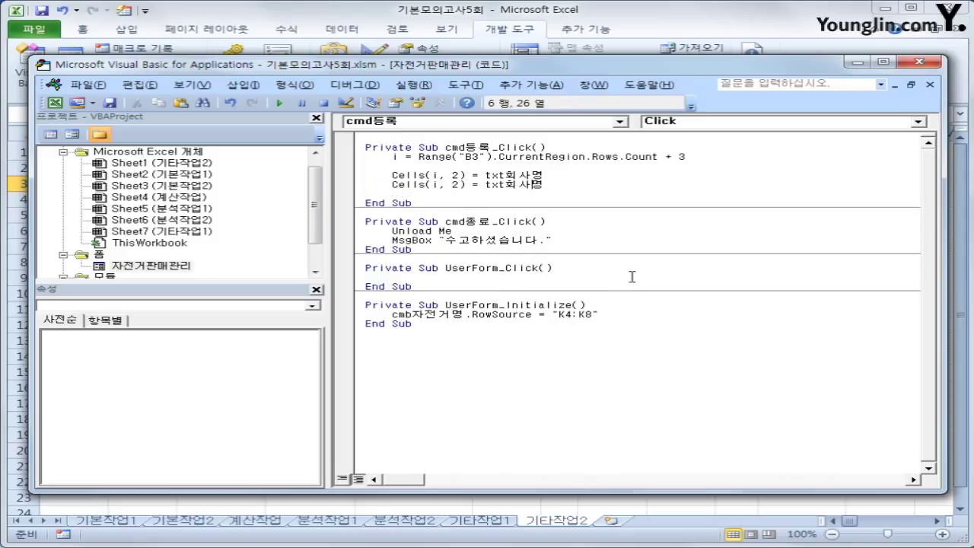
key("ctrl+Left")
key("ctrl+Left")
key("ctrl+Left")
key("ctrl+Left")
key("Delete")
type("3")
key("Right")
key("Right")
key("Right")
key("Right")
key("shift+End")
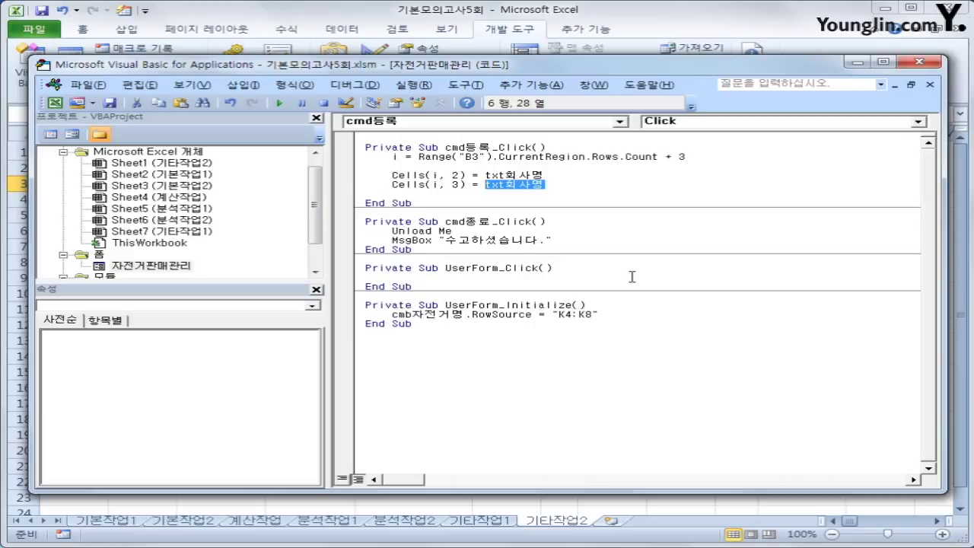
type("cmb")
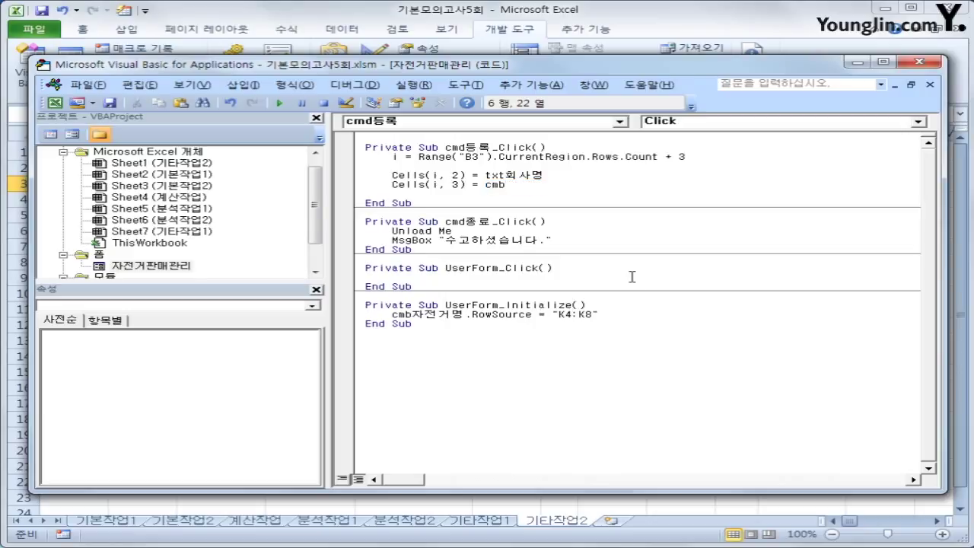
type("자전거명")
key("Return")
Step: Paste another copy of the assignment line and change it to Cells(i, 4) = txt판매액.Value
key("ctrl+v")
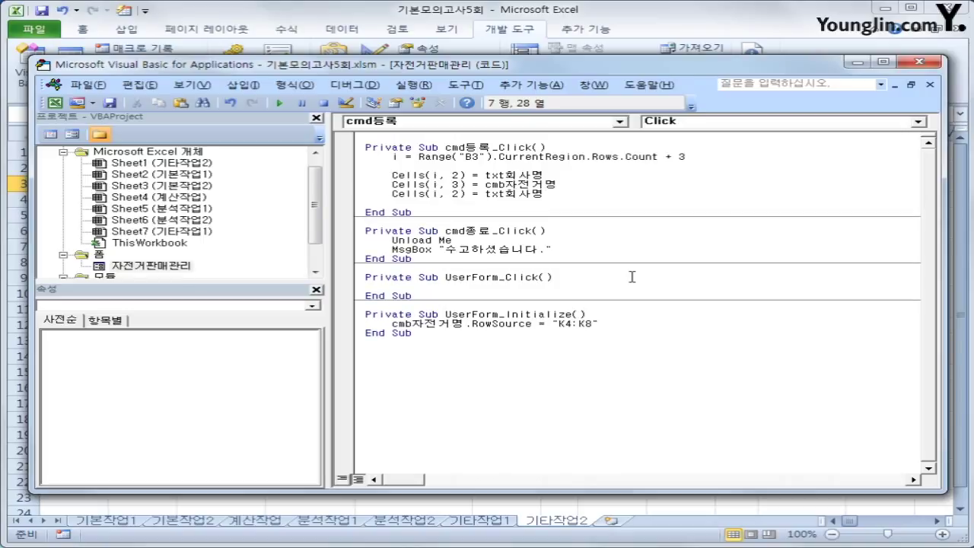
key("Left")
key("Left")
key("Left")
key("Left")
key("Left")
key("Left")
key("Left")
key("Left")
key("Left")
key("Left")
key("Left")
key("Left")
key("Left")
key("BackSpace")
type("4")
key("End")
key("BackSpace")
key("BackSpace")
key("BackSpace")
type("표")
type("매액.val")
key("Return")
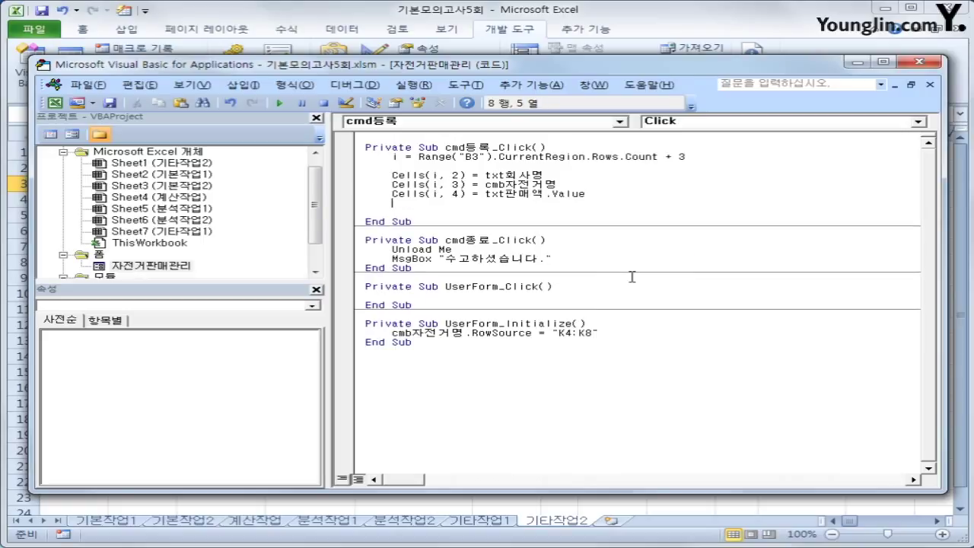
Step: Below the column assignments, start a conditional block with If OP일반 = True Then
key("Return")
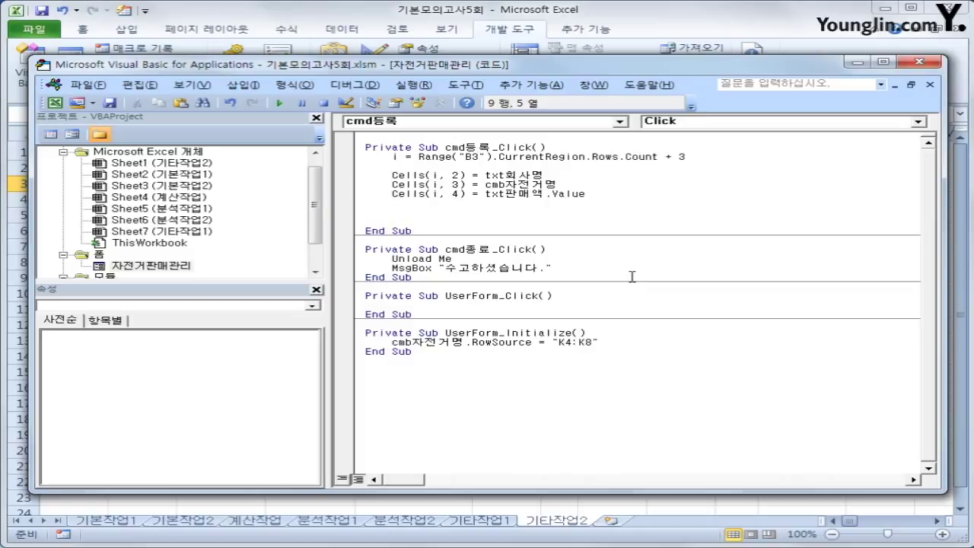
type("if op일반 = ㅅ")
key("BackSpace")
key("Hangul")
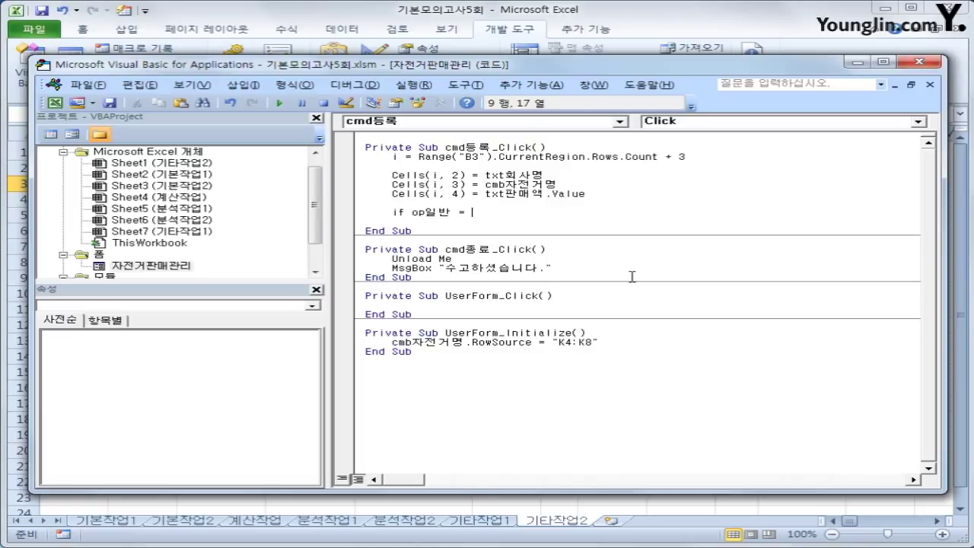
type("true Then")
key("Return")
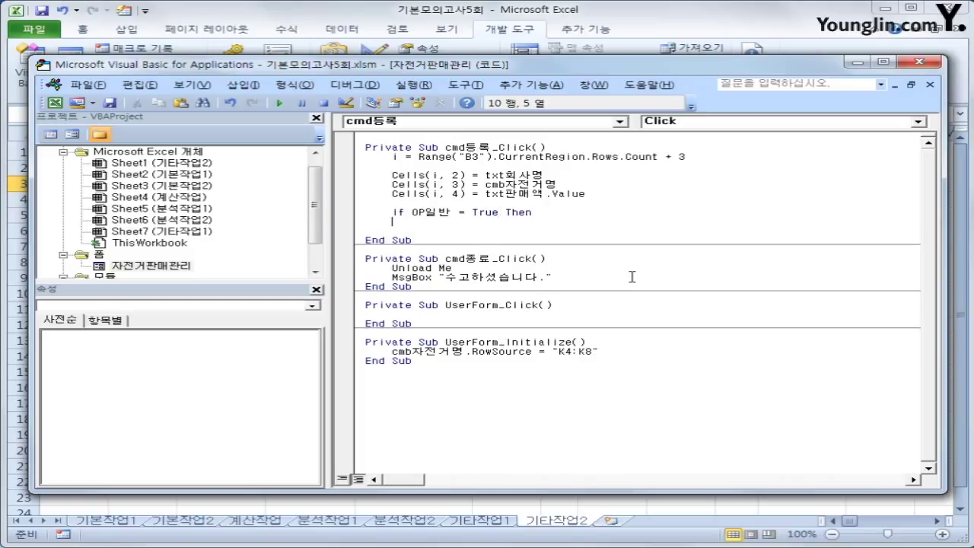
Step: Inside the If block, paste the assignment line, indent it and change it to Cells(i, 5) = "일반"
key("ctrl+v")
key("Left")
key("Left")
key("Left")
key("Left")
key("Left")
key("Left")
key("Left")
key("Left")
key("Left")
key("Left")
key("Left")
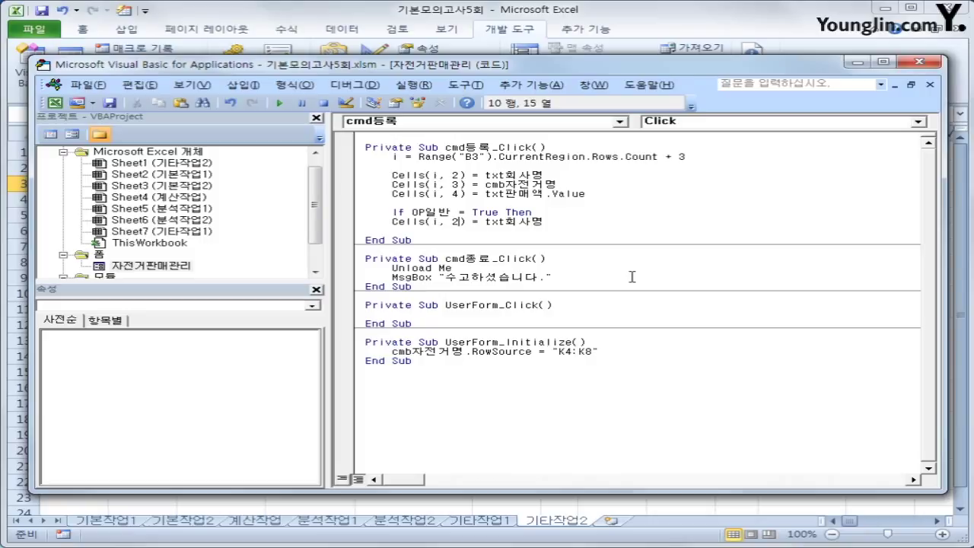
key("Delete")
type("5")
key("Home")
key("Tab")
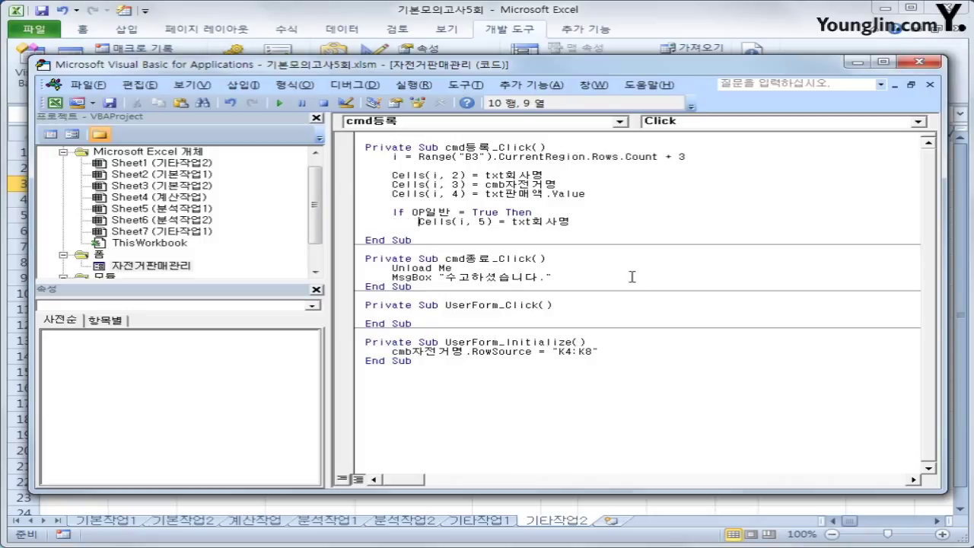
key("End")
key("ctrl+shift+Left")
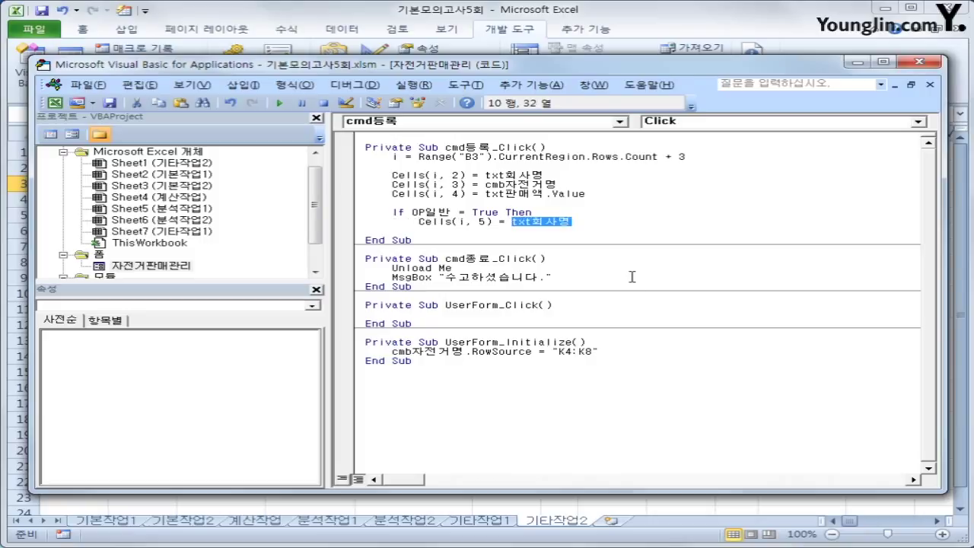
type("\"d")
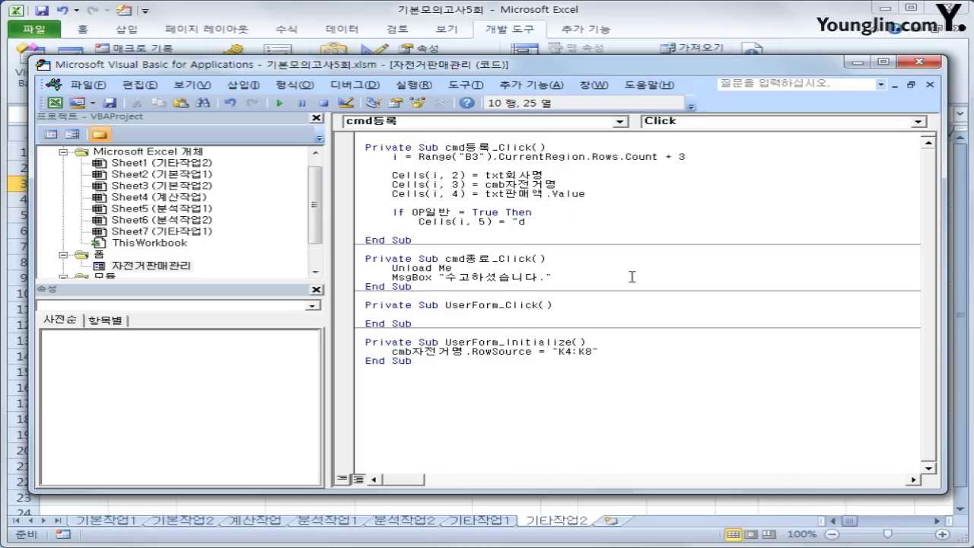
key("BackSpace")
type("일반\"")
key("Return")
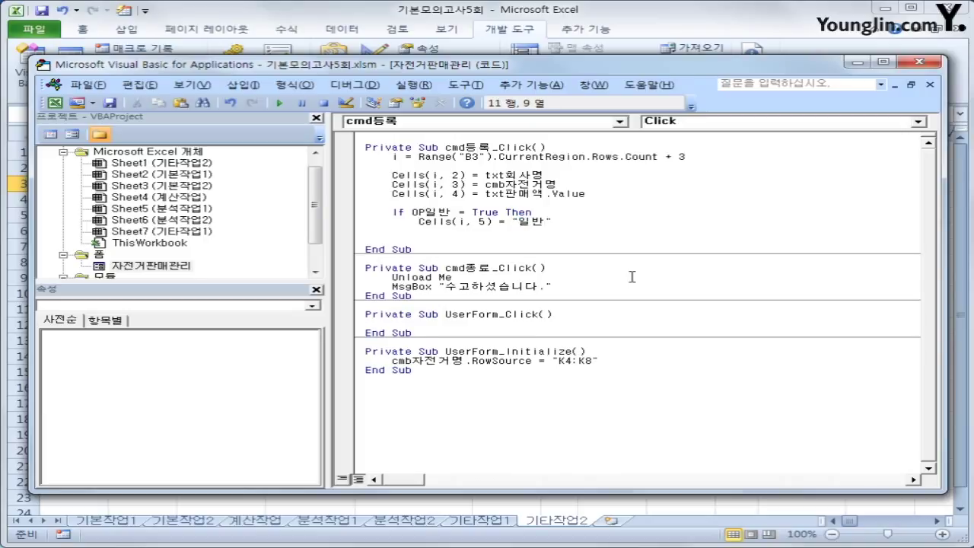
Step: Paste another assignment line in the If block and change it to Cells(i, 6) = Cells(i, 4) * 0.03
key("ctrl+v")
key("Left")
key("Left")
key("Left")
key("Left")
key("Left")
key("Left")
key("Left")
key("Left")
key("Left")
key("Left")
key("Left")
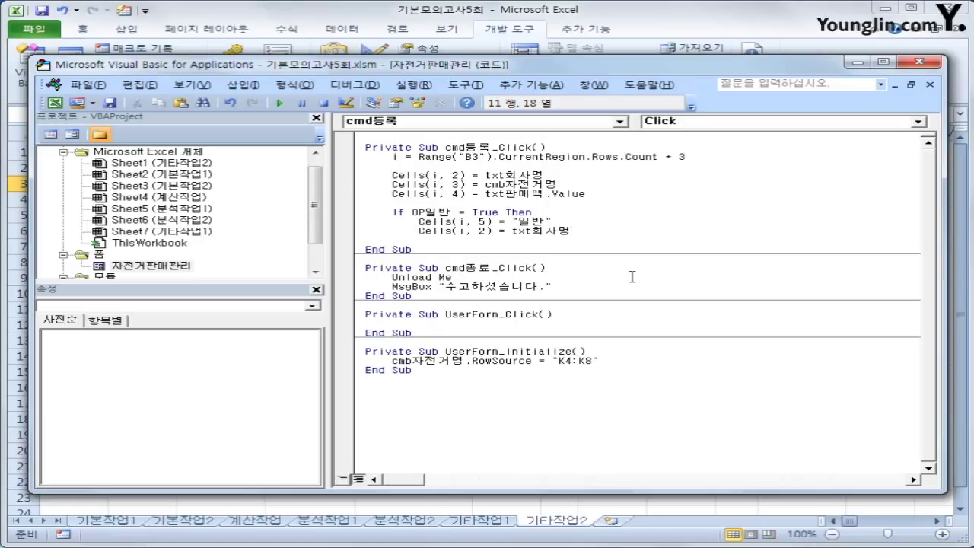
key("Delete")
type("6")
key("End")
key("shift+Left")
key("shift+Left")
key("shift+Left")
key("shift+Left")
key("shift+Left")
key("shift+Left")
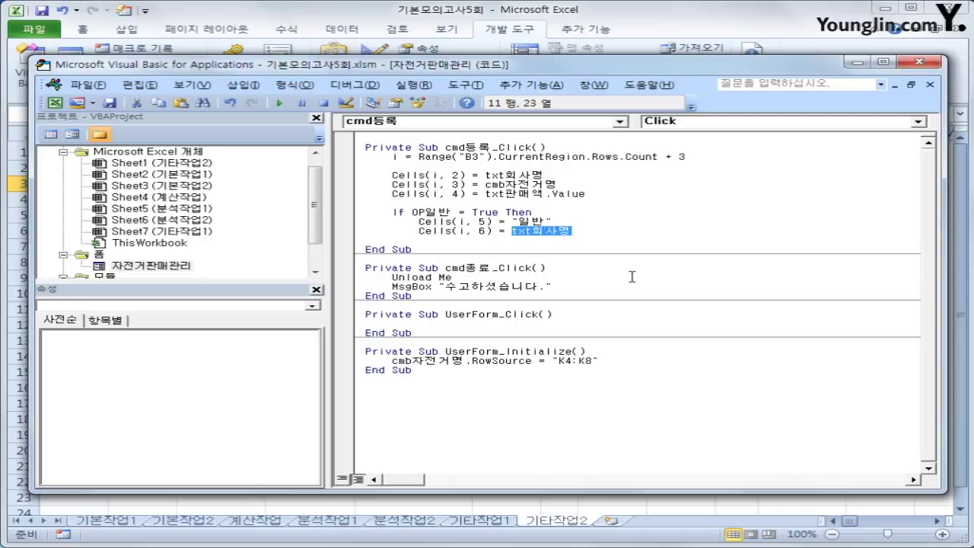
type("c")
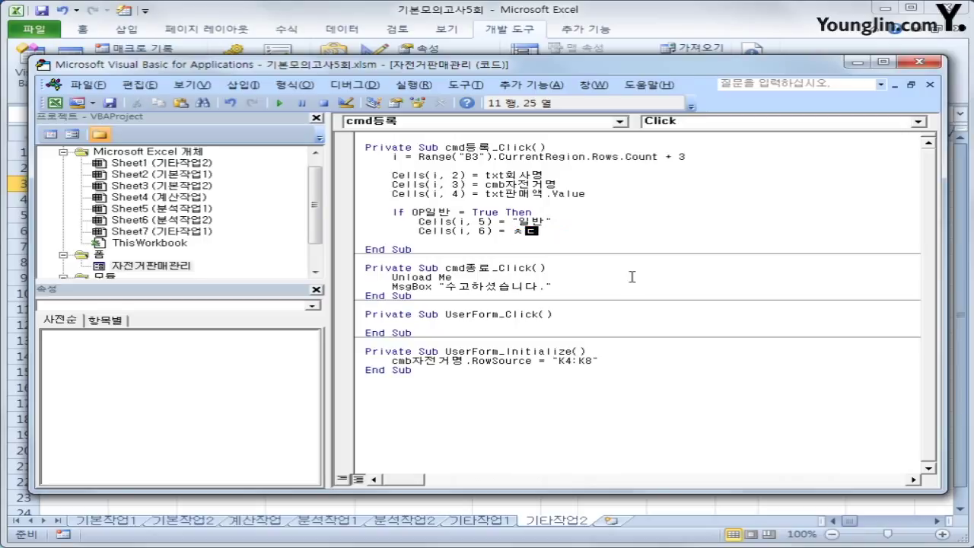
type("ells(i,")
type("4")
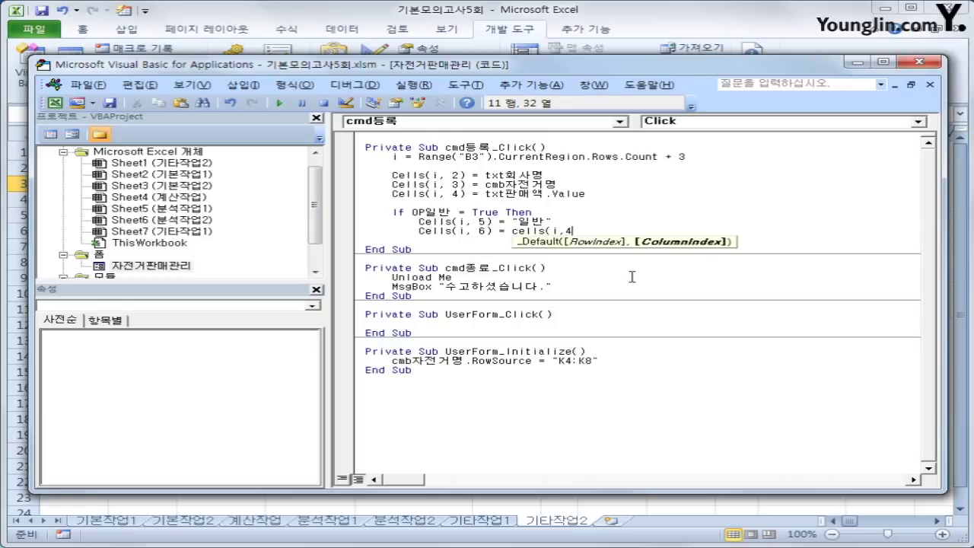
type(") + 0.03")
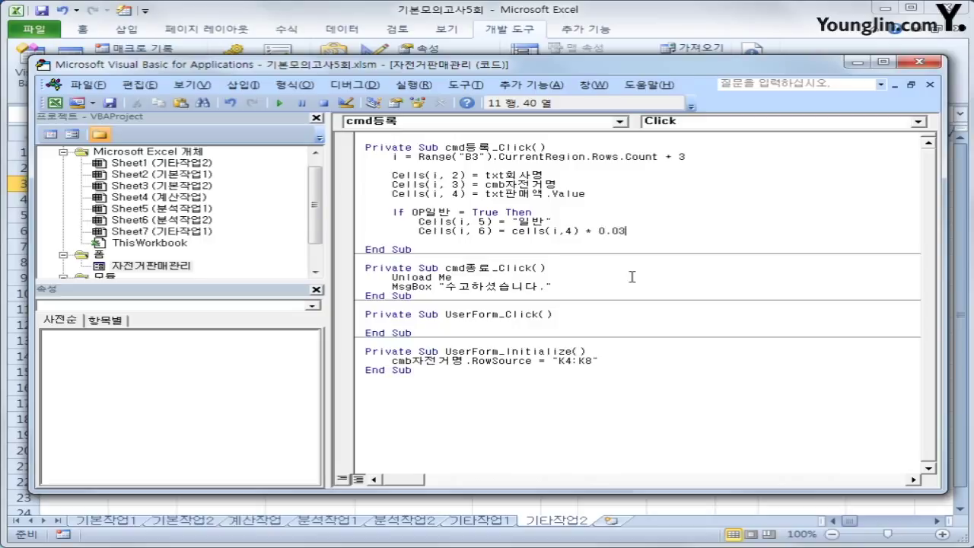
key("Return")
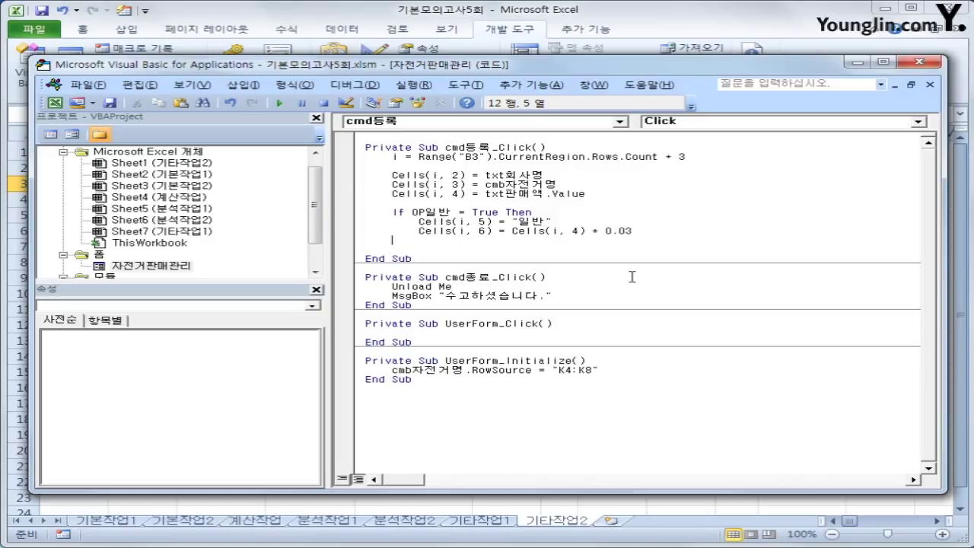
Step: Add an Else branch and copy the column 5 and column 6 assignments from the If branch into it
type("디")
key("BackSpace")
type("else")
key("Return")
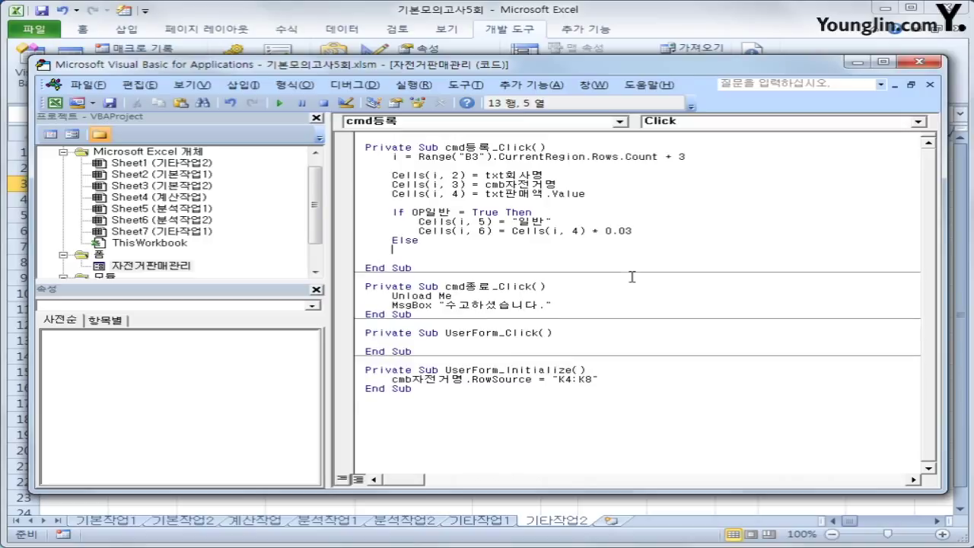
key("Tab")
key("Up")
key("Up")
key("Up")
key("shift+Down")
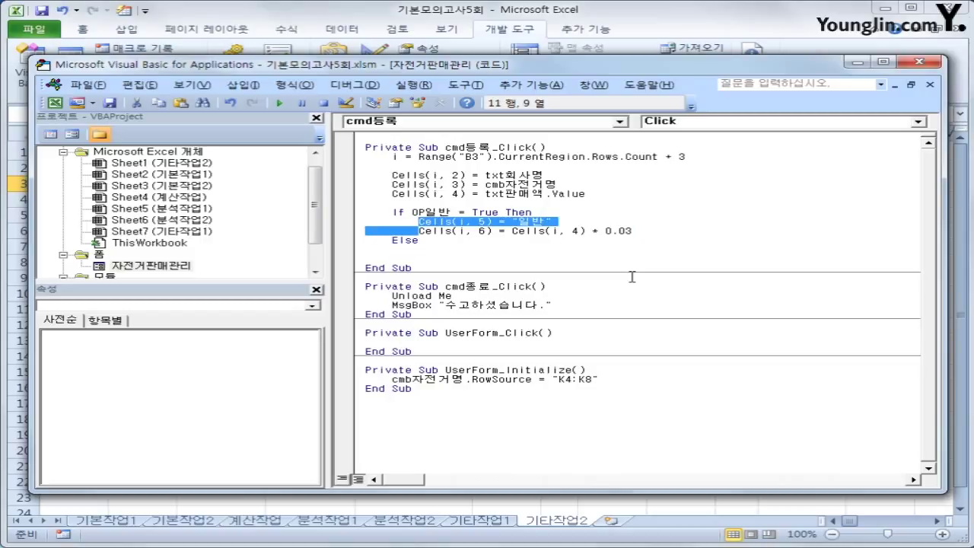
key("shift+End")
key("ctrl+c")
key("Down")
key("Down")
key("ctrl+v")
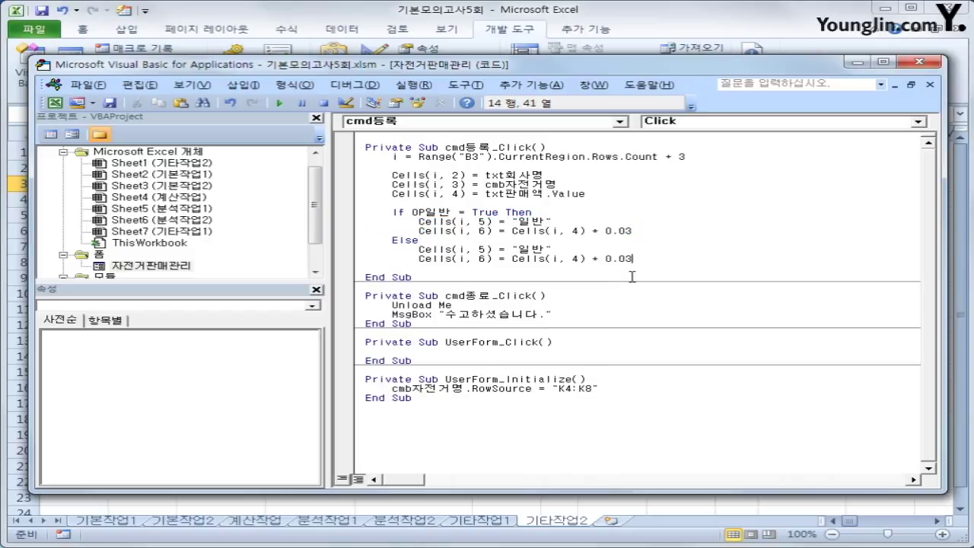
Step: In the Else branch, change the column 5 text to "공동구매"
key("Up")
key("Left")
key("Left")
key("Left")
key("shift+Right")
key("shift+Right")
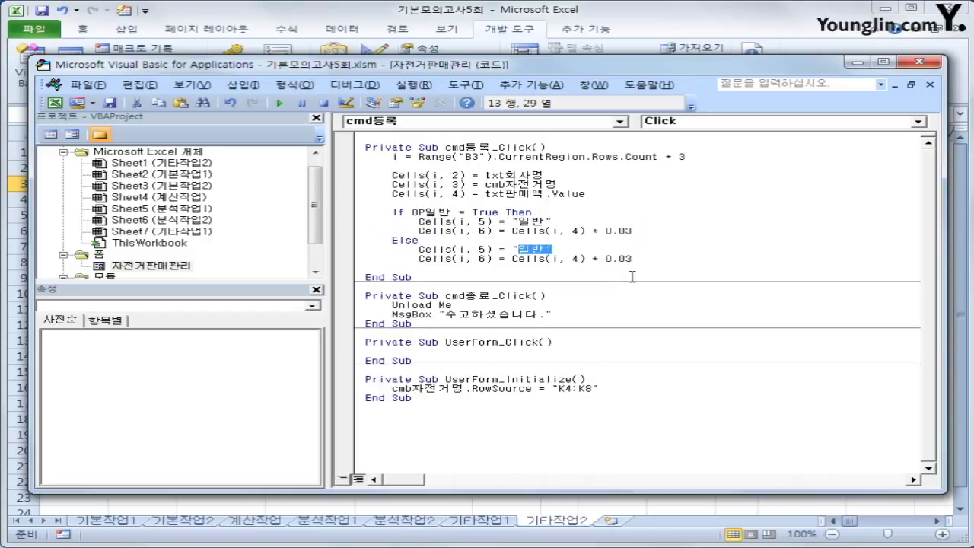
type("공동구매")
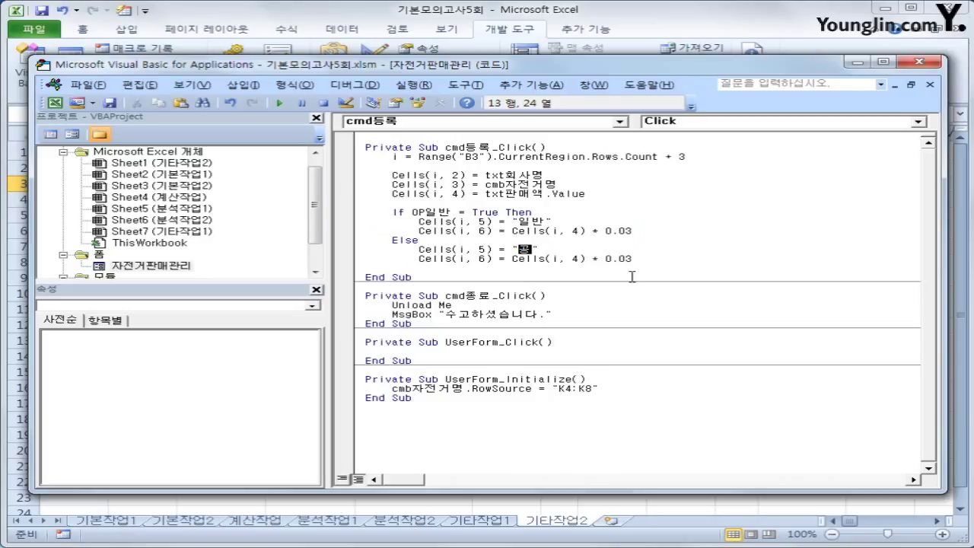
key("Right")
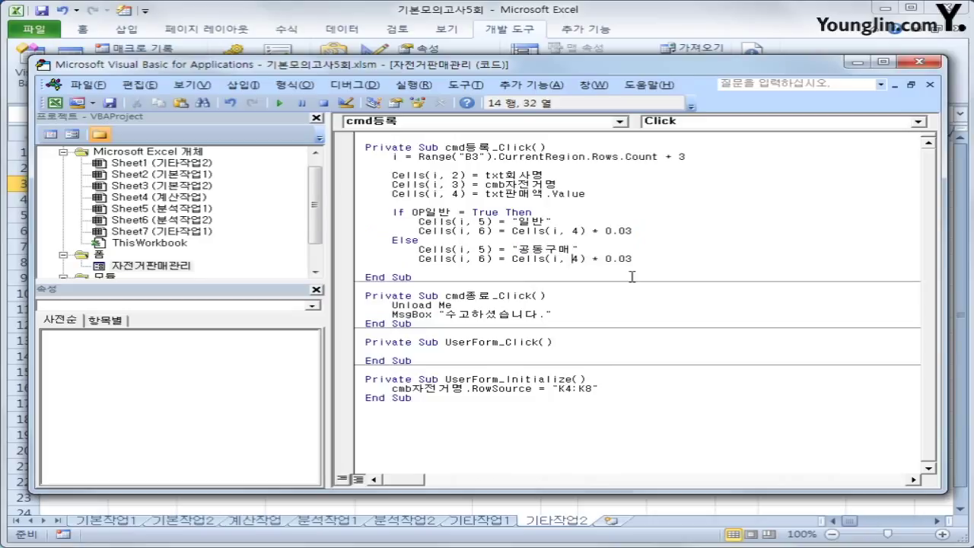
Step: Set the multiplier in the Else branch's column 6 assignment to 0.1
key("Down")
key("End")
key("Left")
key("Left")
type("1")
key("Delete")
key("Delete")
Step: Finish the conditional block with End If below the Else assignments and close the Visual Basic editor
key("Return")
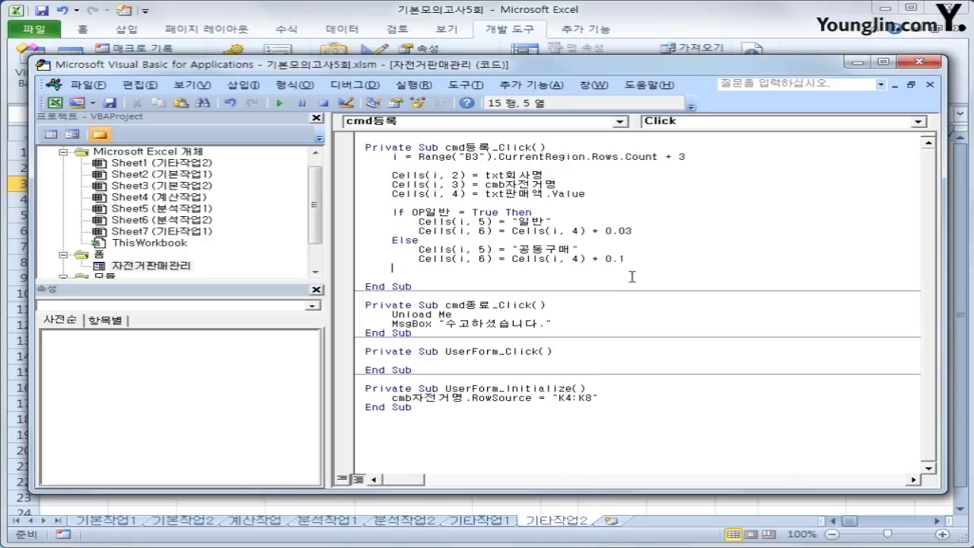
type("end if")
left_click(631, 277)
key("Up")
key("Up")
left_click(919, 61)
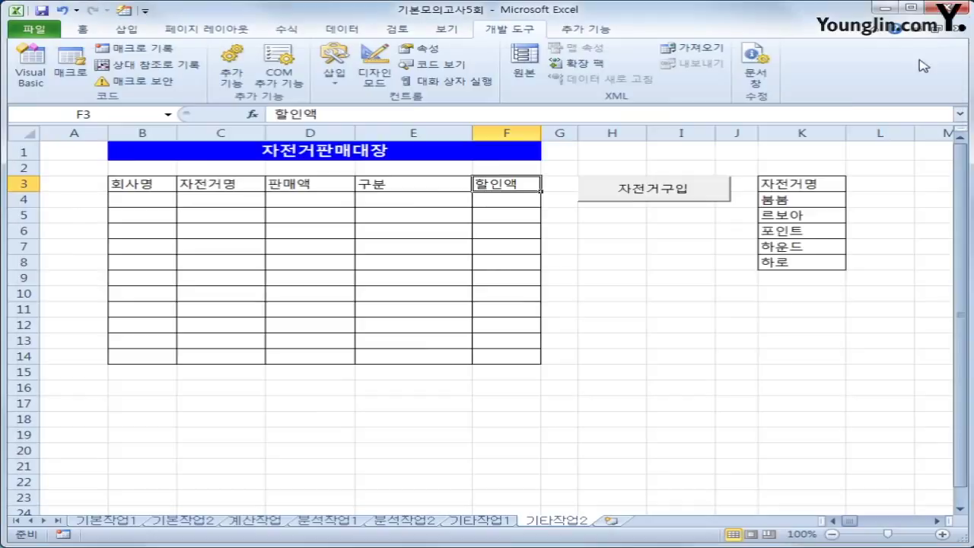
Step: Open the 자전거판매관리 form with 자전거구입, move it clear of the table, enter company 삼천리 and choose bicycle 포인트
left_click(687, 189)
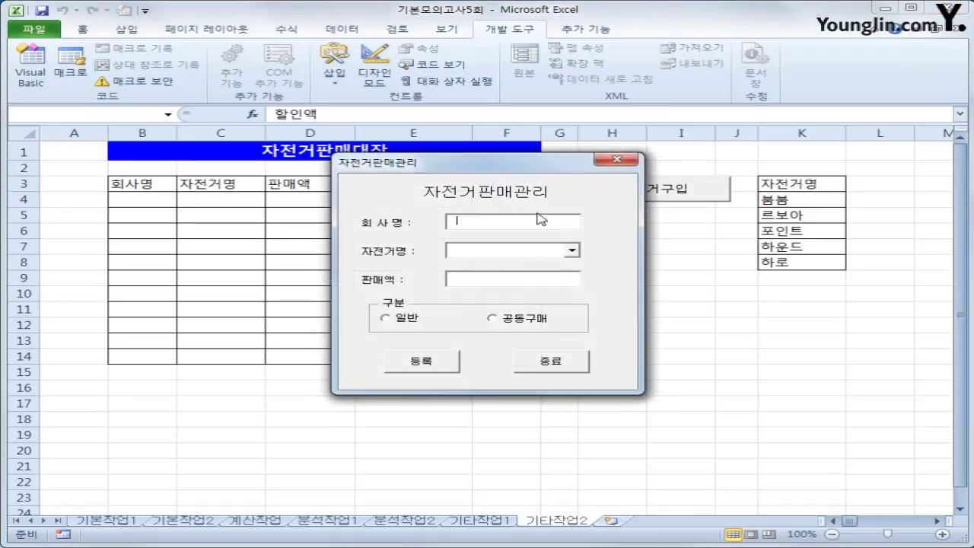
left_click_drag(511, 168, 680, 277)
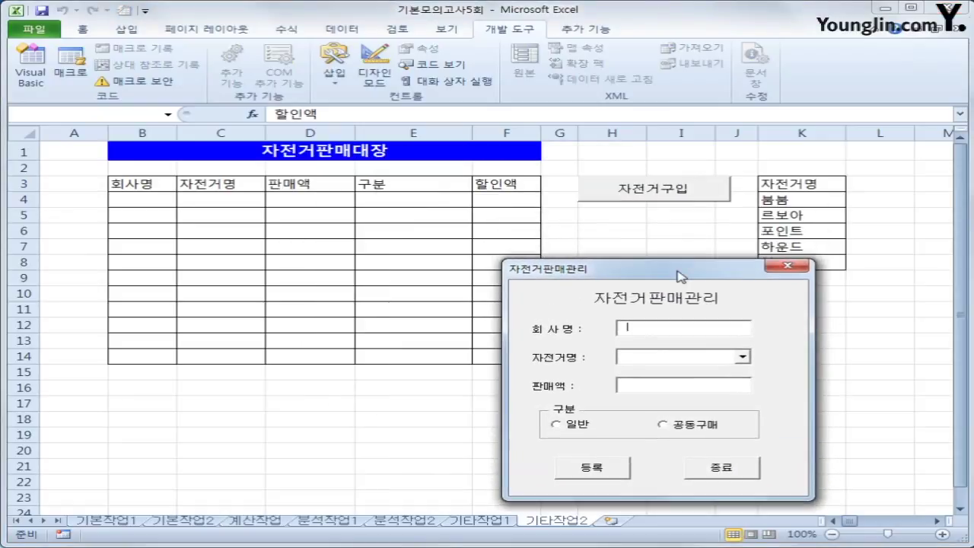
type("삼천리")
key("Tab")
left_click(743, 356)
left_click(713, 388)
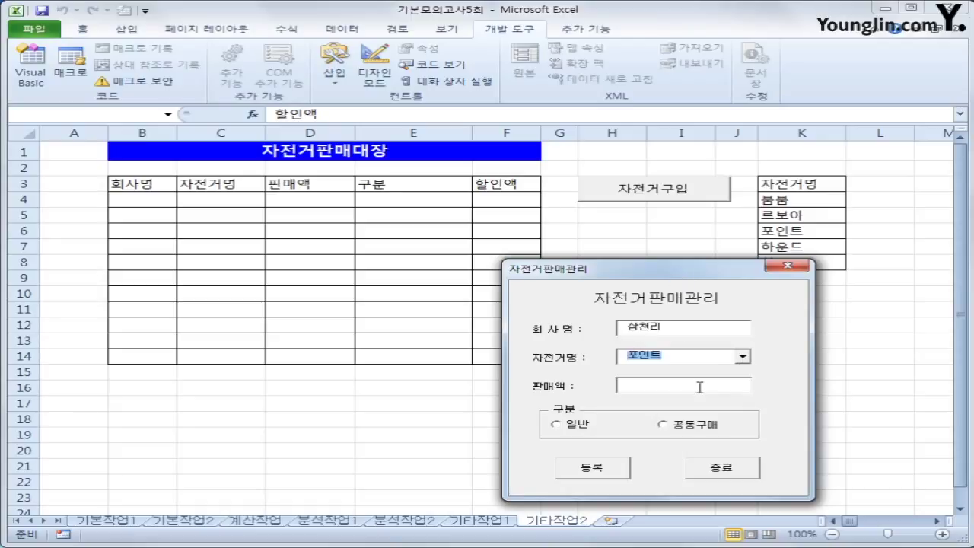
Step: Enter 120000 as the 판매액, select 일반 as the 구분 and register the entry
left_click(692, 383)
type("120000")
left_click(588, 426)
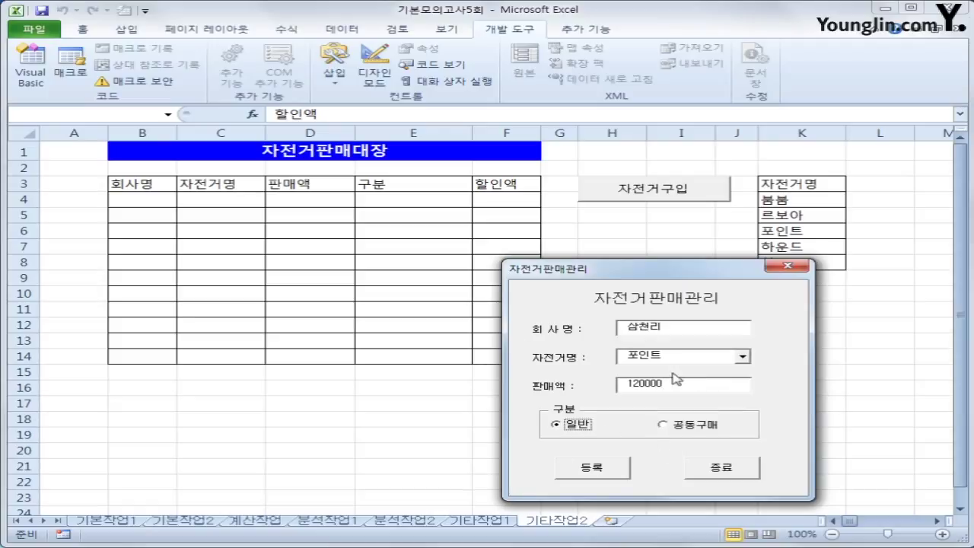
left_click(580, 475)
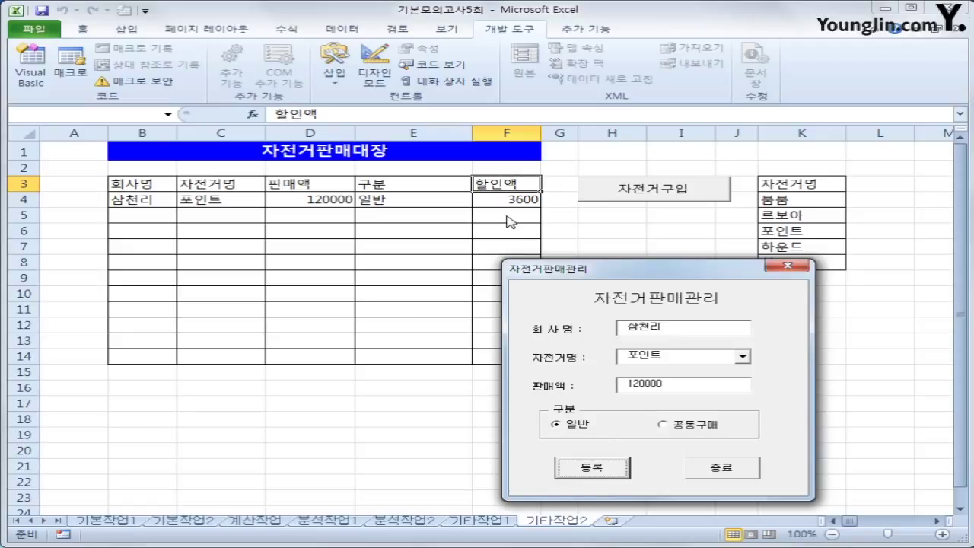
Step: Exit the form with 종료, dismiss the closing message and select cell H12
left_click(710, 470)
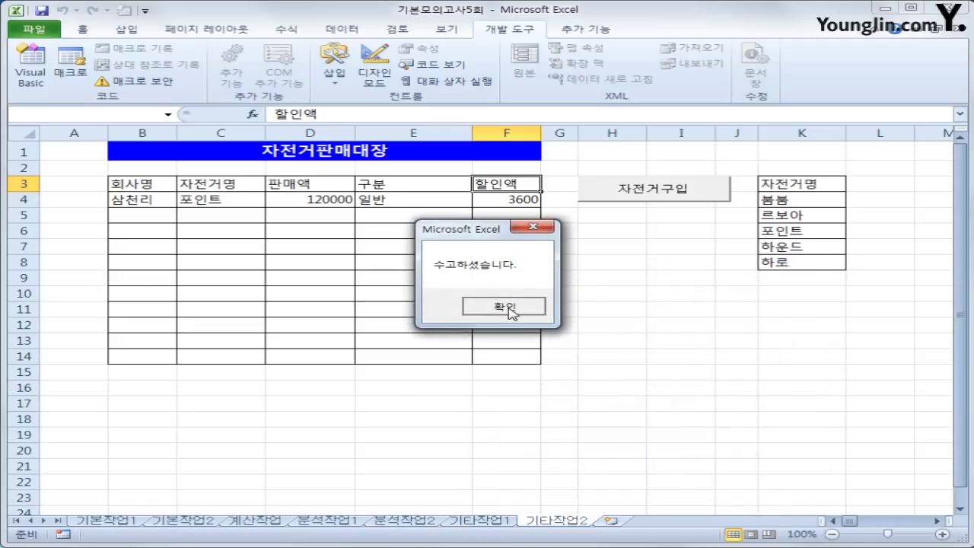
left_click(504, 305)
left_click(634, 329)
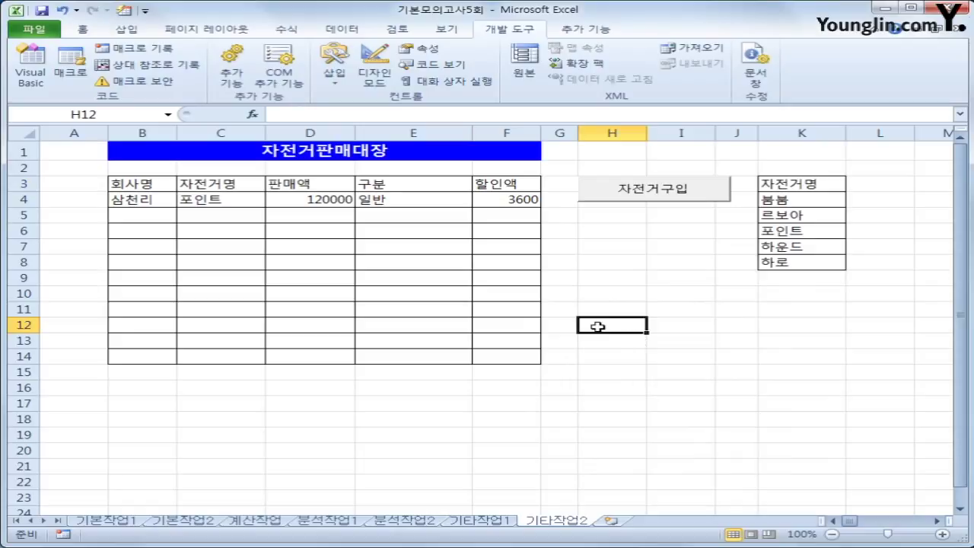